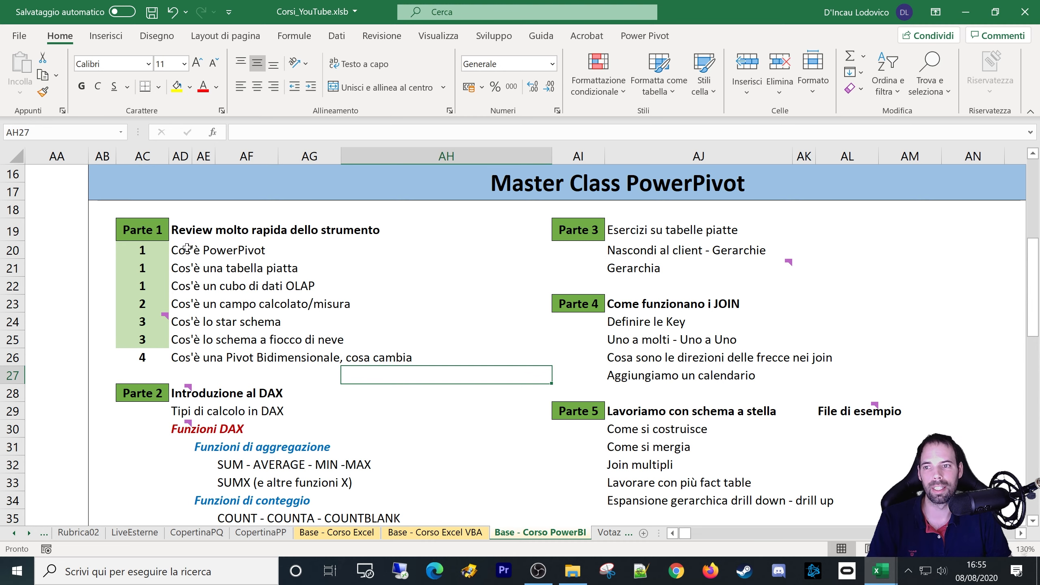
Select the Parte 1 heading in the course outline and switch to the L04 Pivot Bidimensionali.xlsb workbook.
{"action": "left_click", "coordinate": [143, 230]}
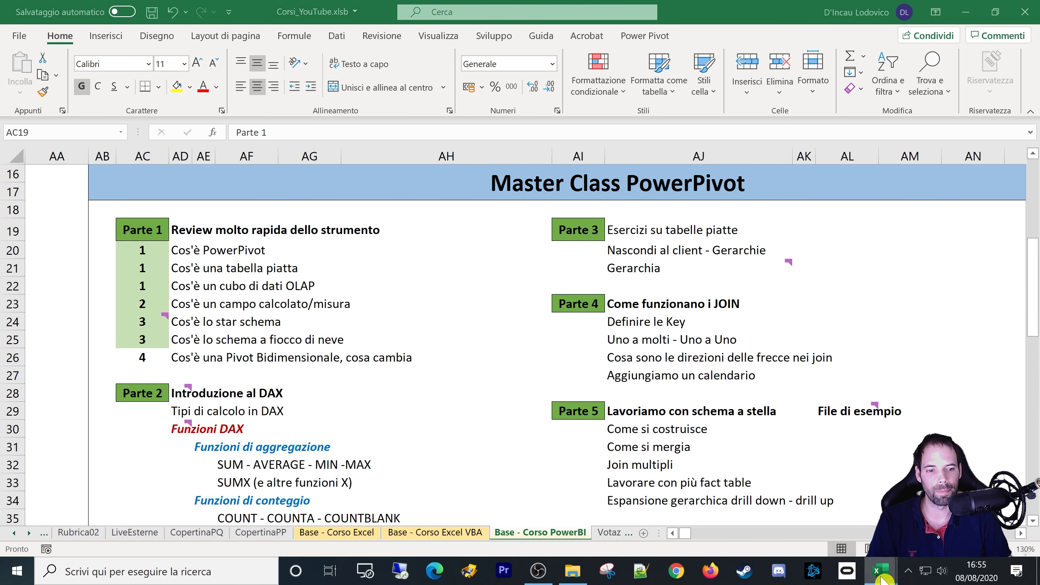
{"action": "mouse_move", "coordinate": [880, 570]}
{"action": "left_click", "coordinate": [773, 492]}
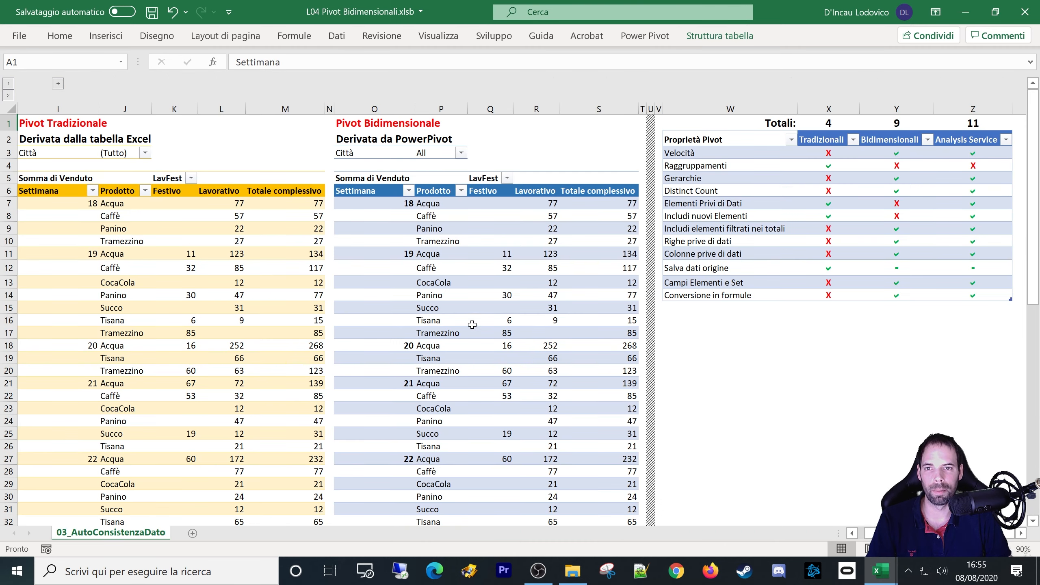
Review the Pivot Tradizionale, the Pivot Bidimensionale and the Proprietà Pivot comparison table.
{"action": "left_click", "coordinate": [114, 269]}
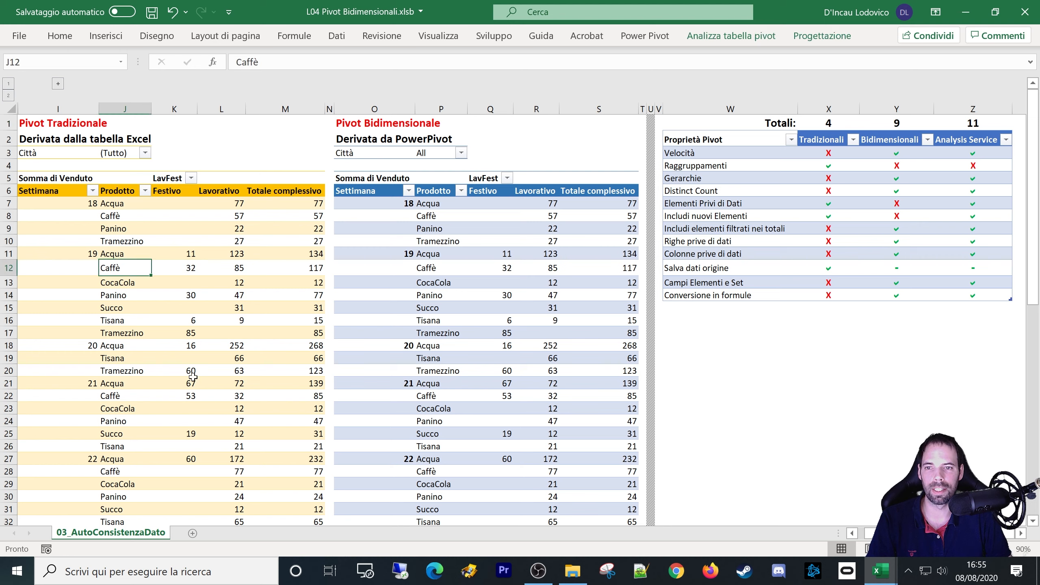
{"action": "left_click", "coordinate": [469, 268]}
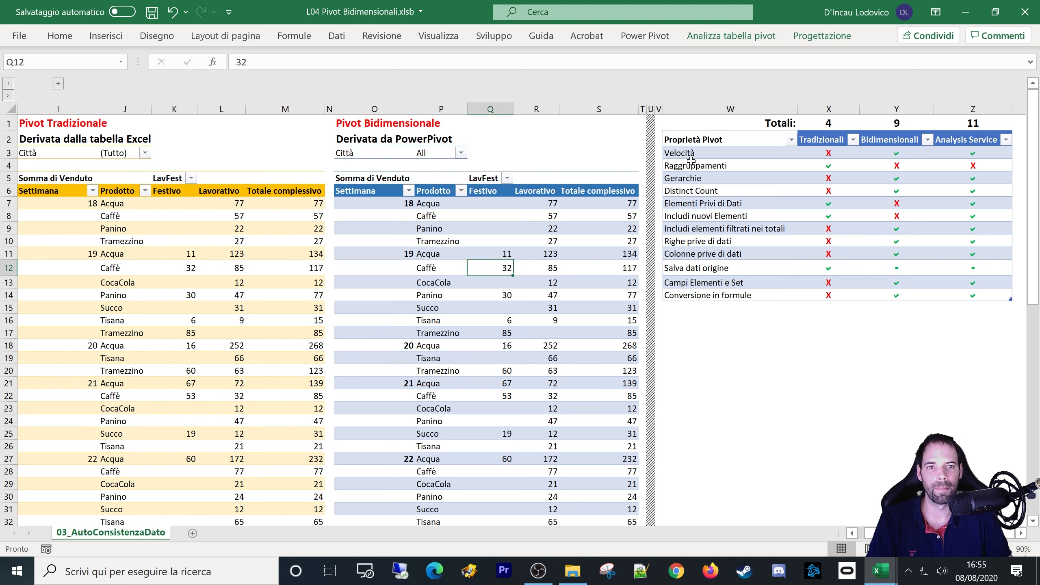
{"action": "left_click_drag", "start_coordinate": [688, 135], "coordinate": [979, 296]}
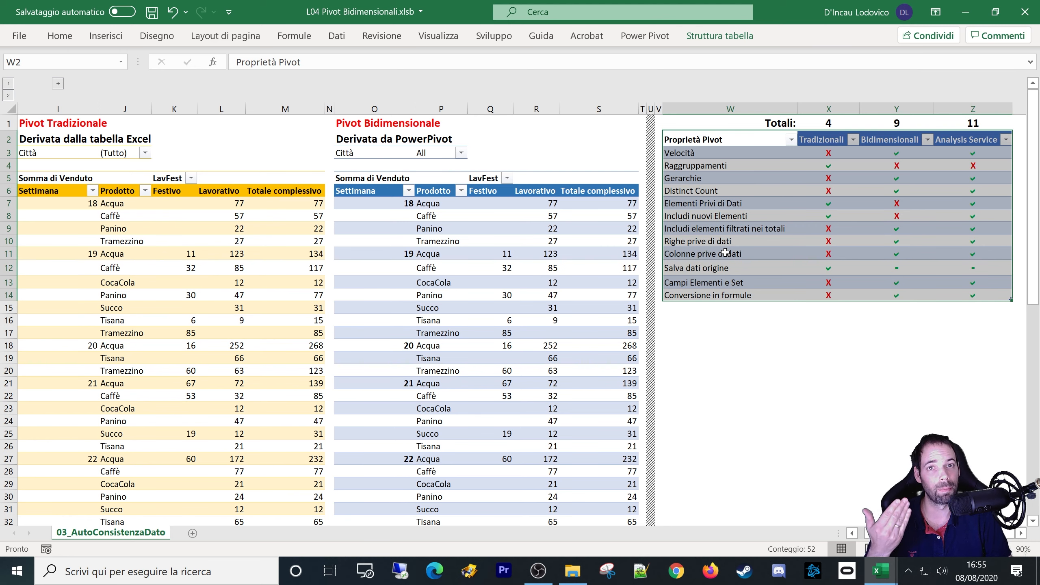
{"action": "left_click", "coordinate": [201, 250]}
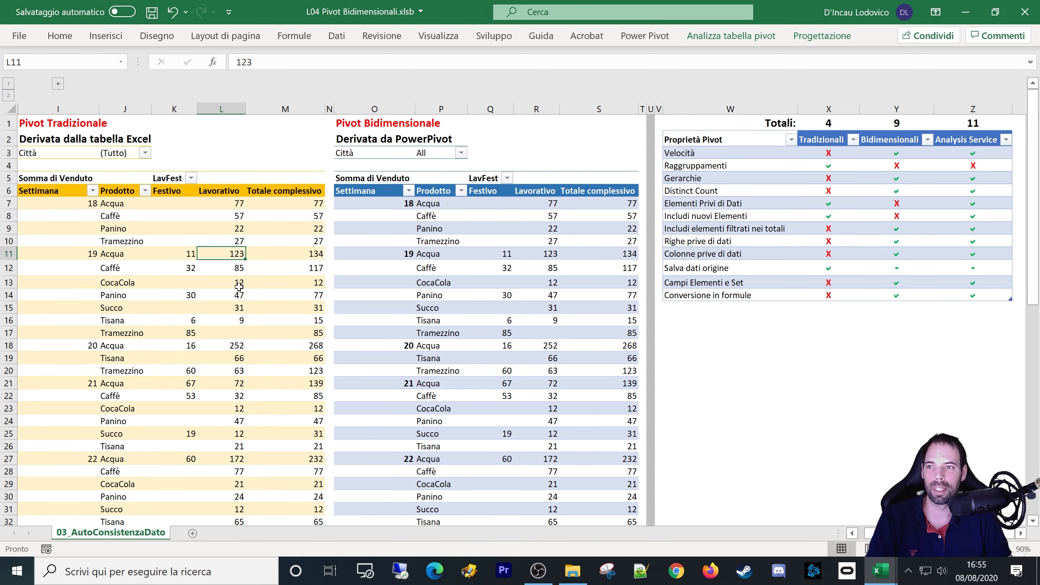
Expand the grouped columns with the source sales table and review it alongside the traditional pivot.
{"action": "left_click", "coordinate": [58, 83]}
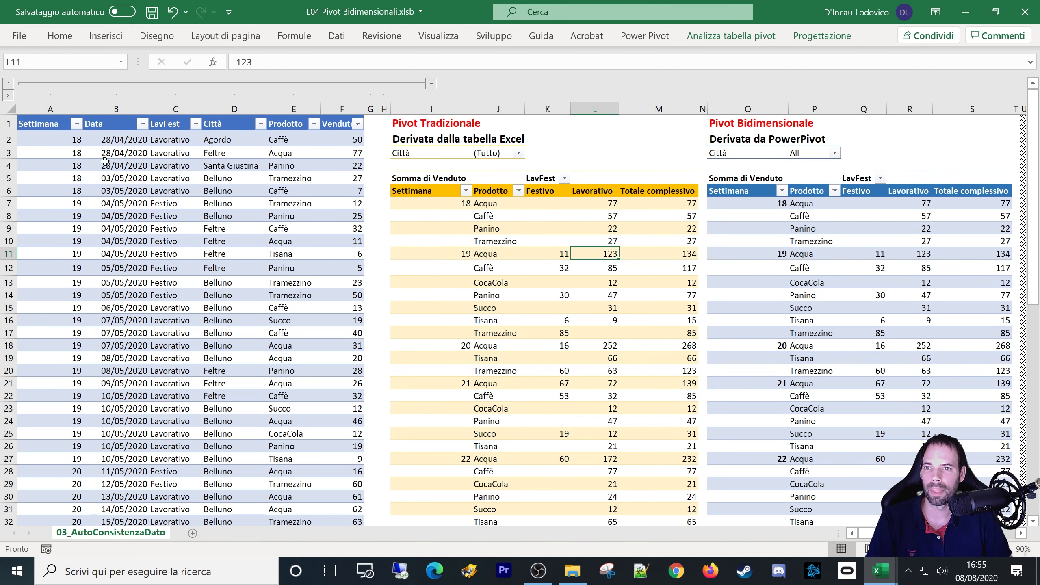
{"action": "left_click_drag", "start_coordinate": [49, 124], "coordinate": [326, 518]}
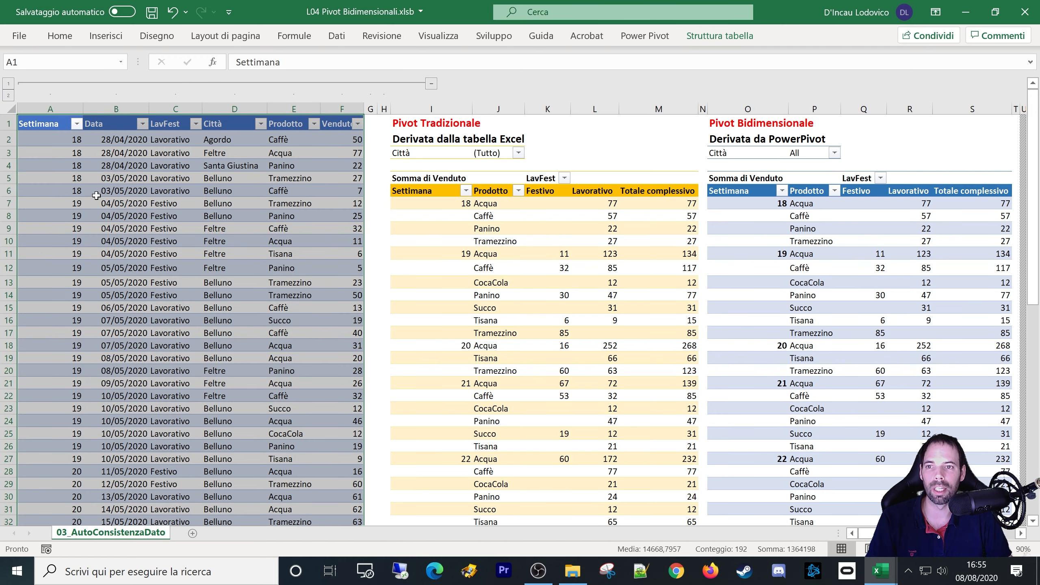
{"action": "left_click", "coordinate": [172, 190]}
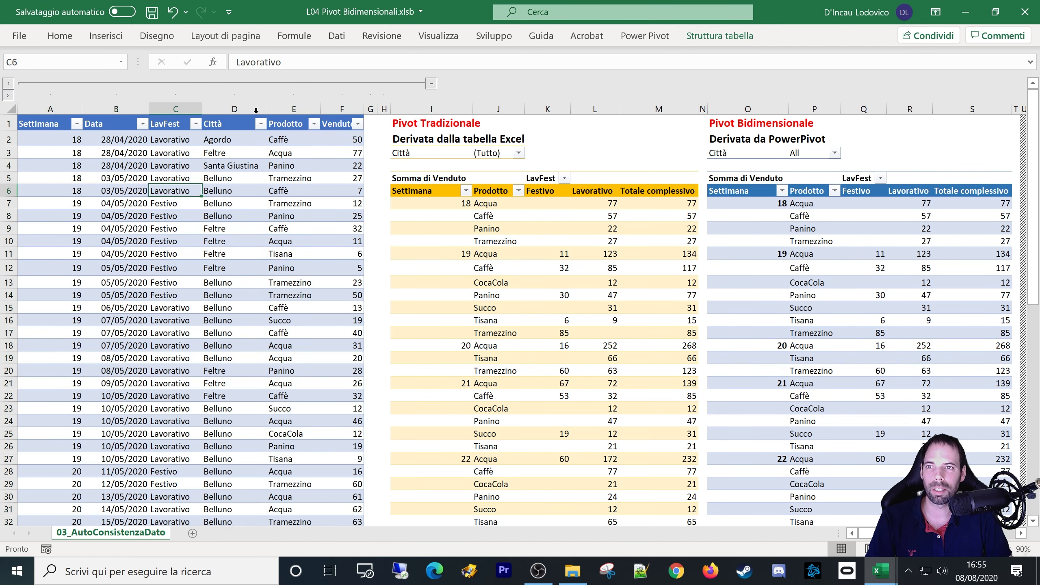
{"action": "left_click", "coordinate": [106, 36]}
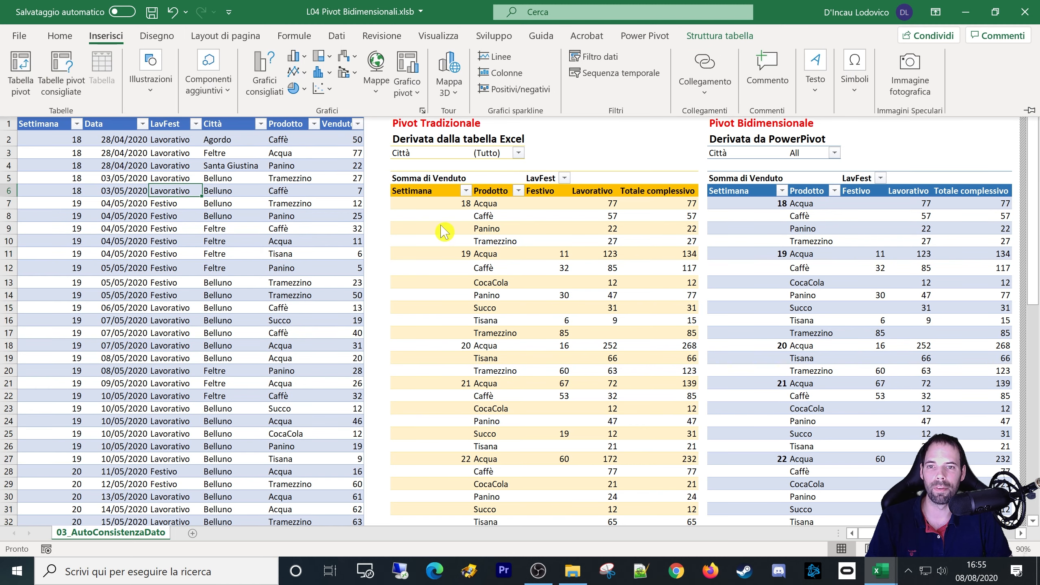
{"action": "left_click", "coordinate": [436, 225]}
{"action": "left_click_drag", "start_coordinate": [414, 153], "coordinate": [658, 484]}
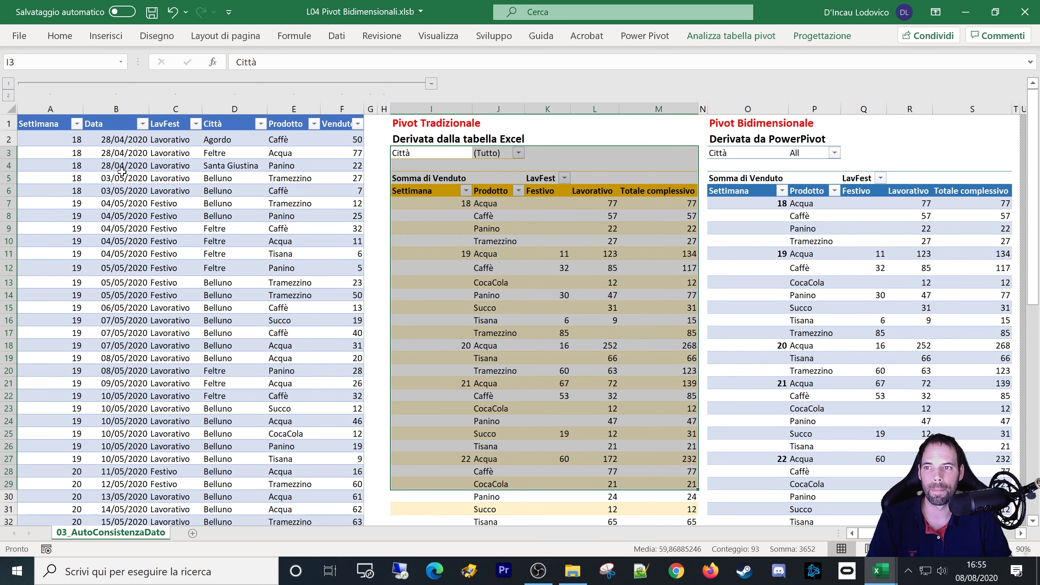
{"action": "left_click", "coordinate": [122, 191]}
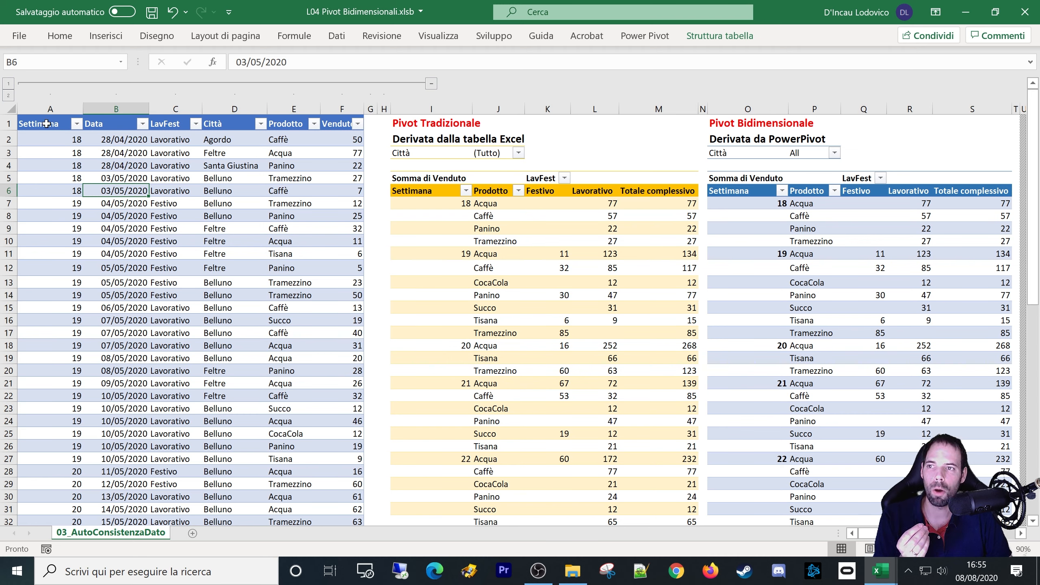
{"action": "left_click_drag", "start_coordinate": [47, 124], "coordinate": [299, 243]}
{"action": "left_click", "coordinate": [229, 178]}
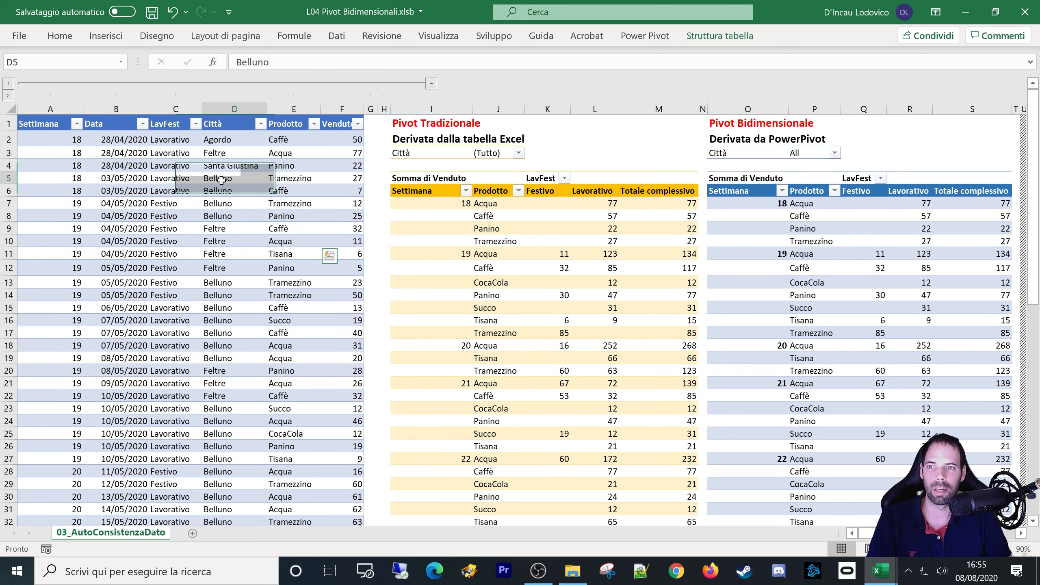
Look at the Power Pivot command for adding the source table to the data model and collapse the grouped source columns.
{"action": "left_click", "coordinate": [646, 38]}
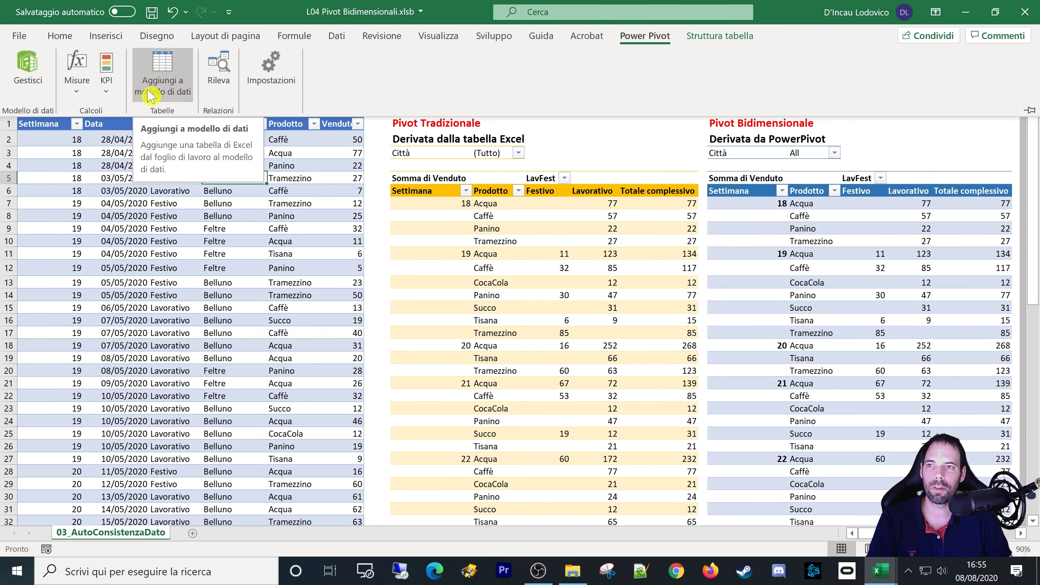
{"action": "left_click", "coordinate": [155, 80]}
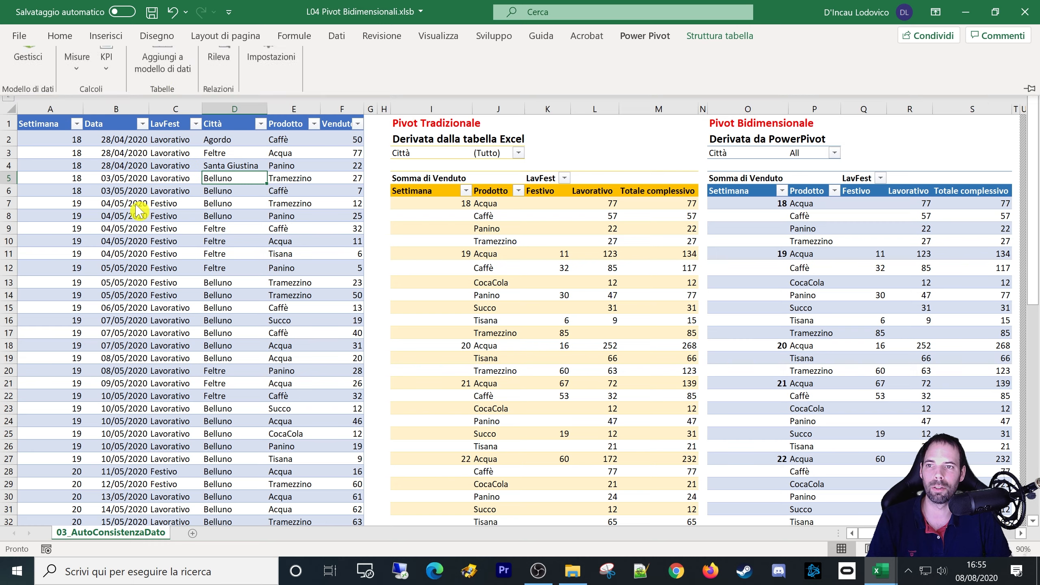
{"action": "left_click", "coordinate": [431, 83]}
Open the Power Pivot data model and show the VenditeAttività_03 table in diagram view.
{"action": "left_click", "coordinate": [644, 36]}
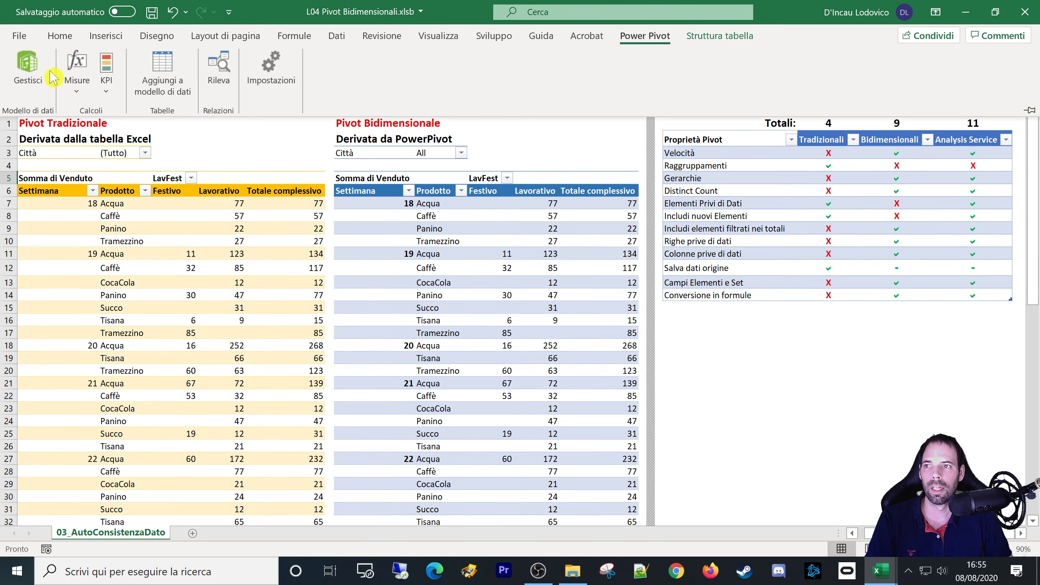
{"action": "left_click", "coordinate": [29, 75]}
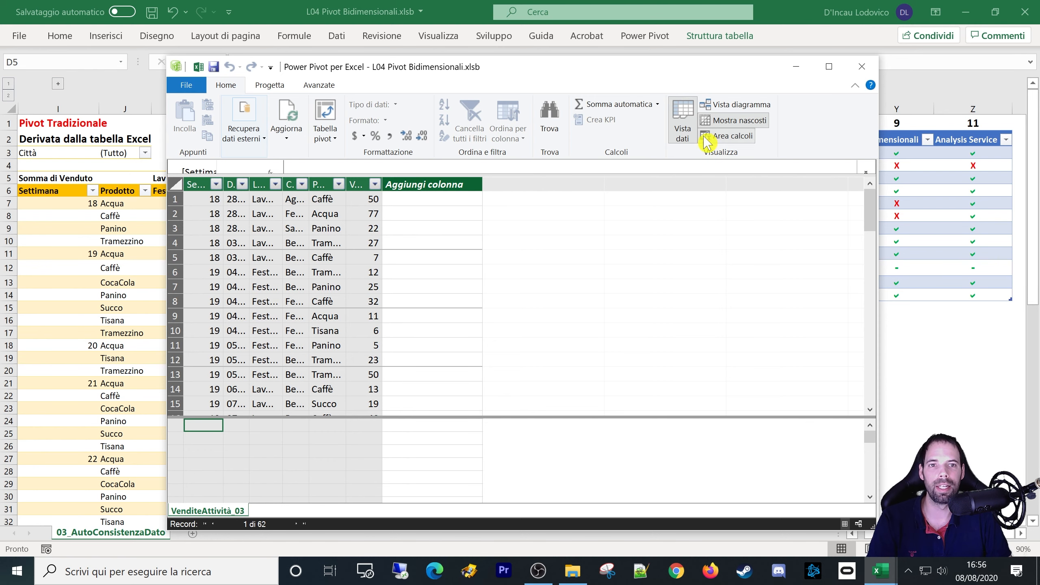
{"action": "left_click", "coordinate": [718, 106]}
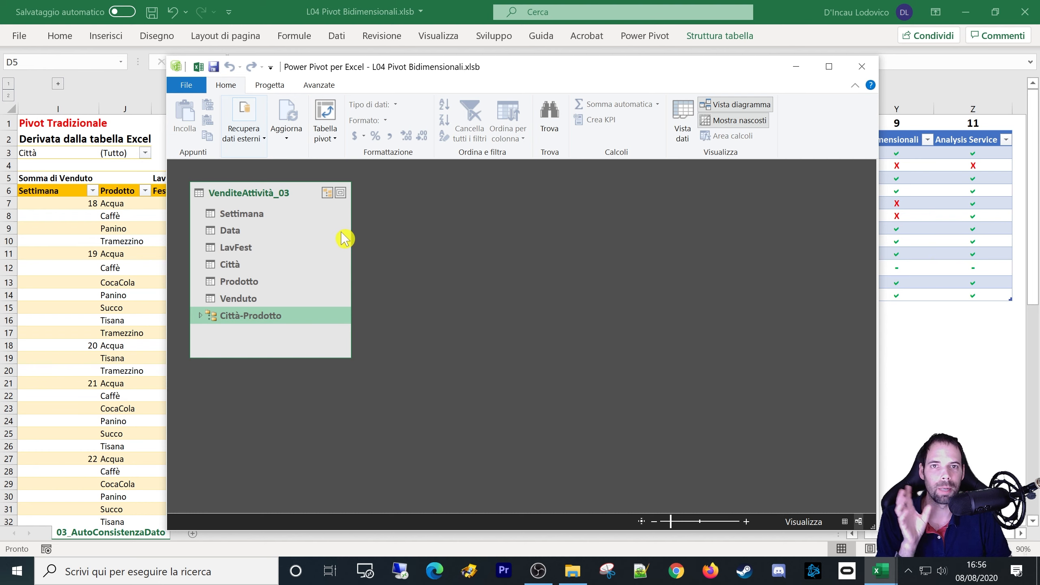
Review the pivot table types offered in Power Pivot and close the data model window.
{"action": "left_click", "coordinate": [276, 88]}
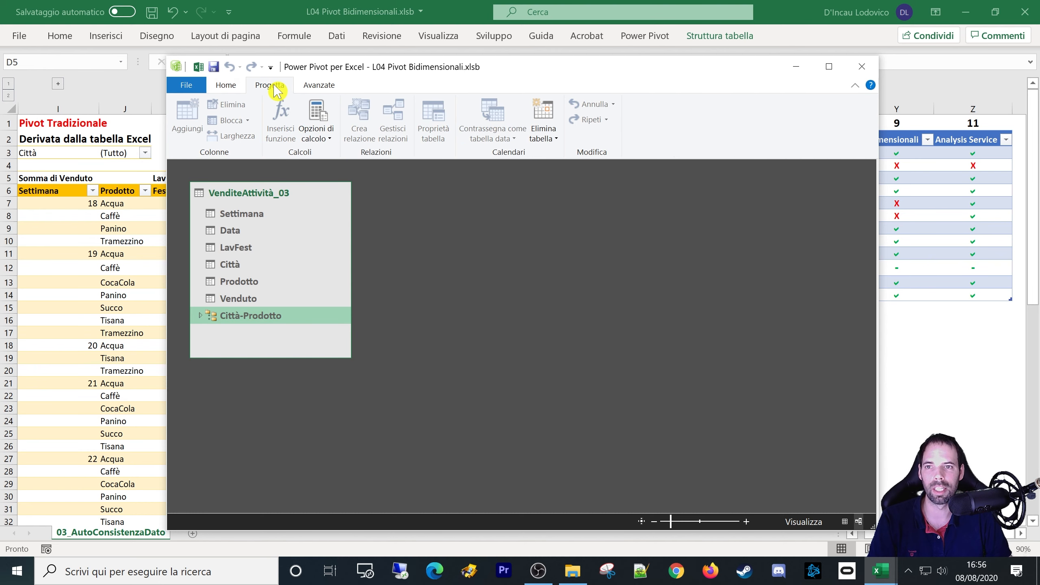
{"action": "left_click", "coordinate": [226, 85]}
{"action": "left_click", "coordinate": [325, 138]}
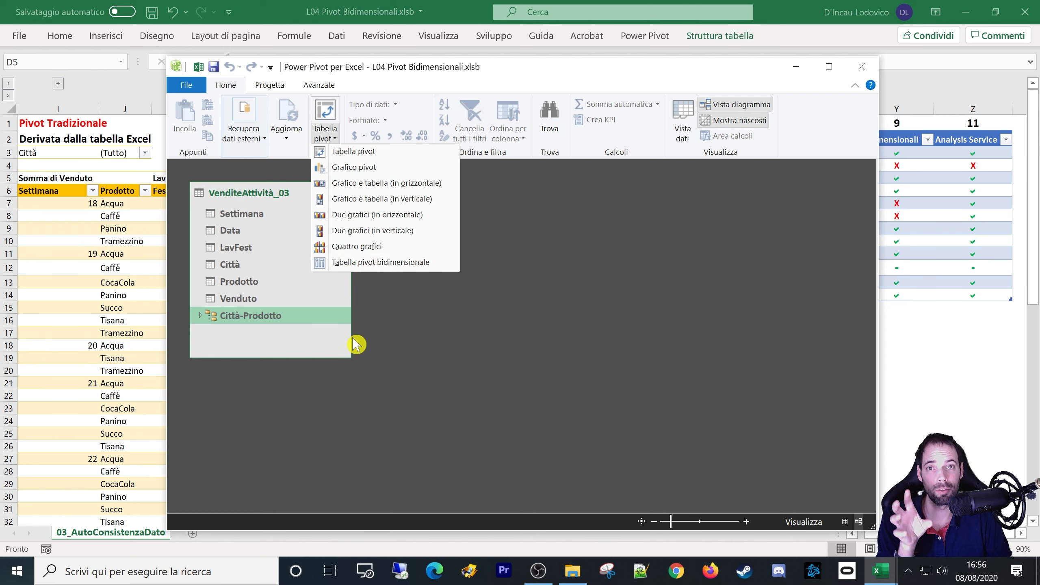
{"action": "left_click", "coordinate": [476, 346]}
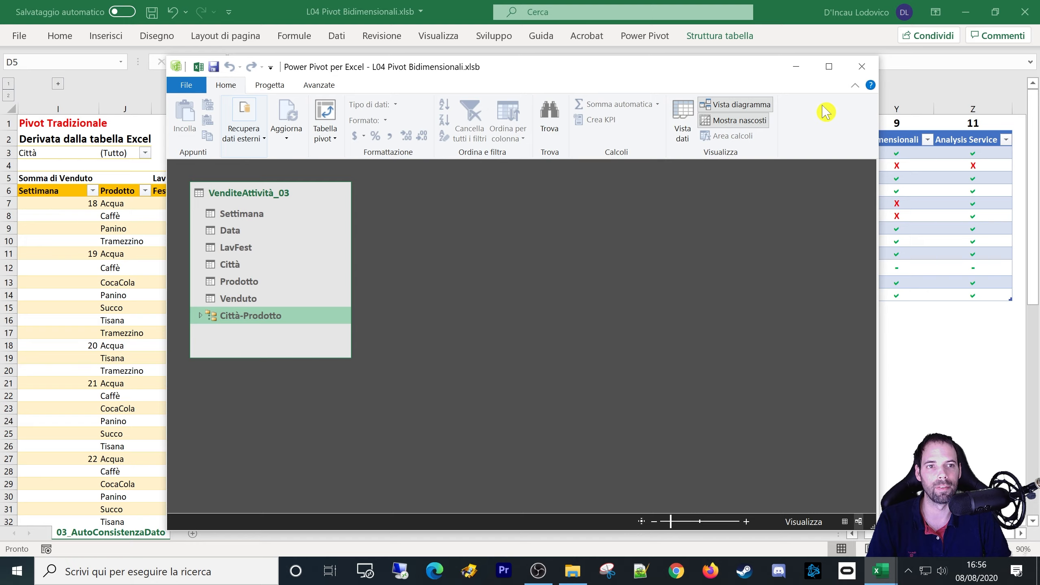
{"action": "left_click", "coordinate": [862, 66]}
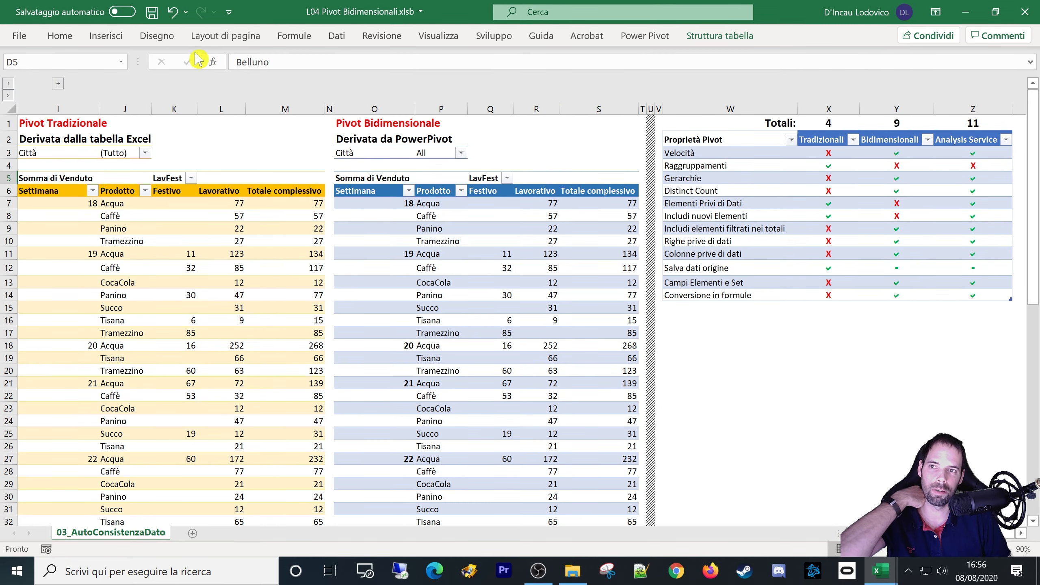
View the settings for creating a pivot table at cell W18 from the workbook's data model, and dismiss them without creating it.
{"action": "left_click", "coordinate": [732, 345]}
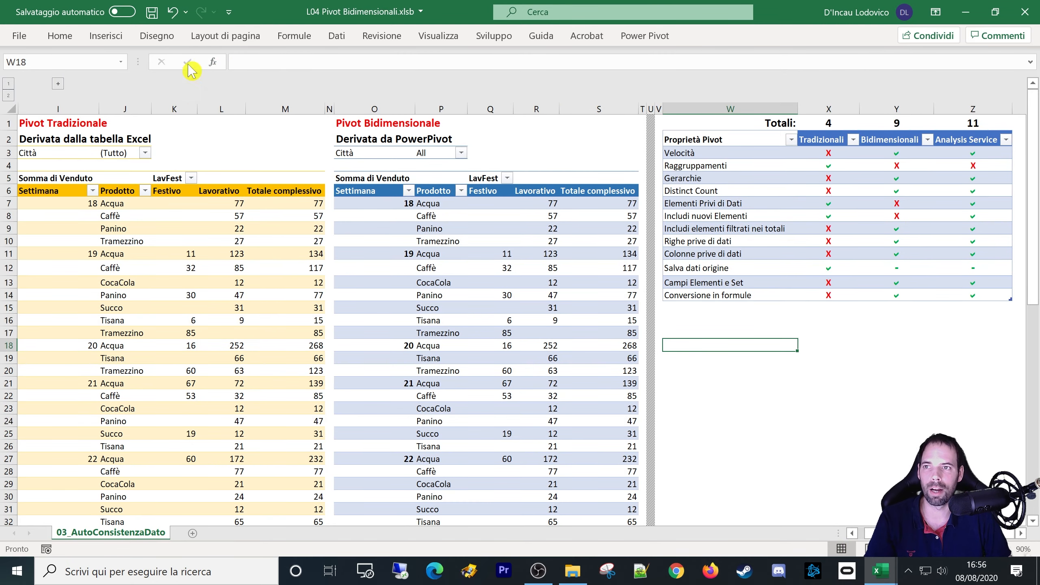
{"action": "left_click", "coordinate": [106, 36]}
{"action": "left_click", "coordinate": [43, 96]}
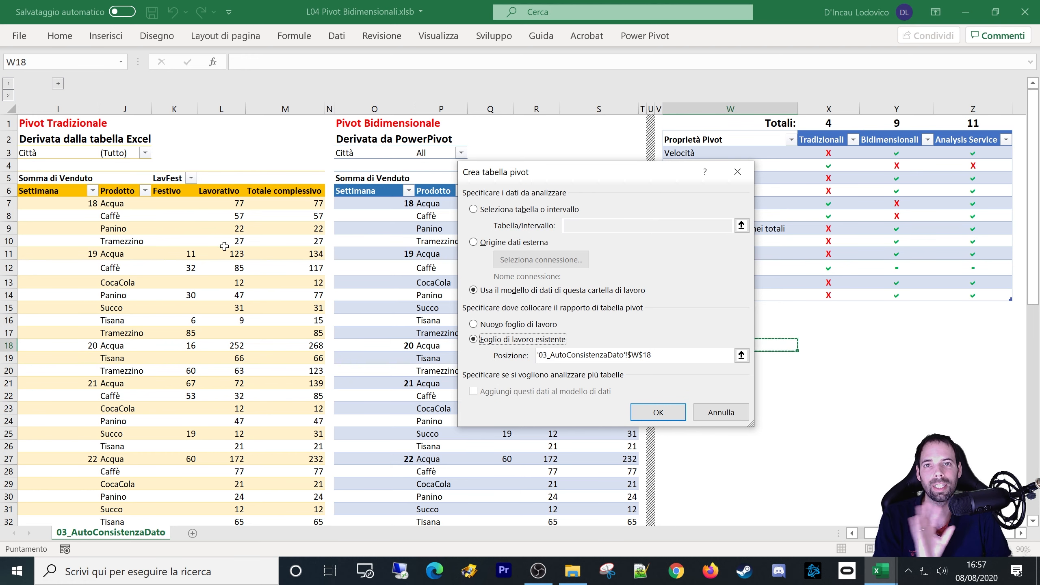
{"action": "left_click", "coordinate": [721, 412]}
Compare the layout and Somma di Venduto field of the traditional and two-dimensional pivots.
{"action": "left_click", "coordinate": [728, 408]}
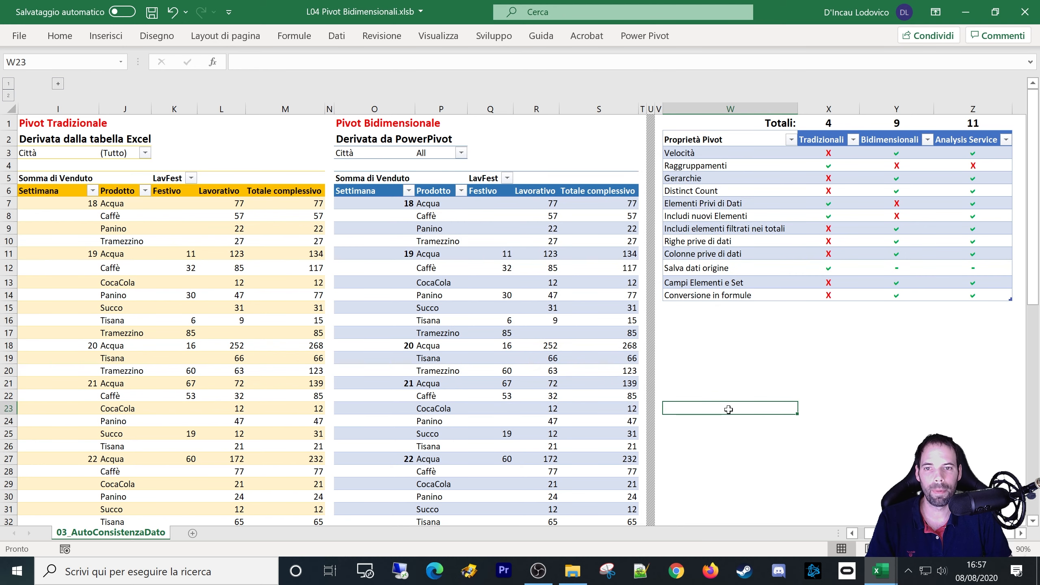
{"action": "left_click", "coordinate": [173, 244]}
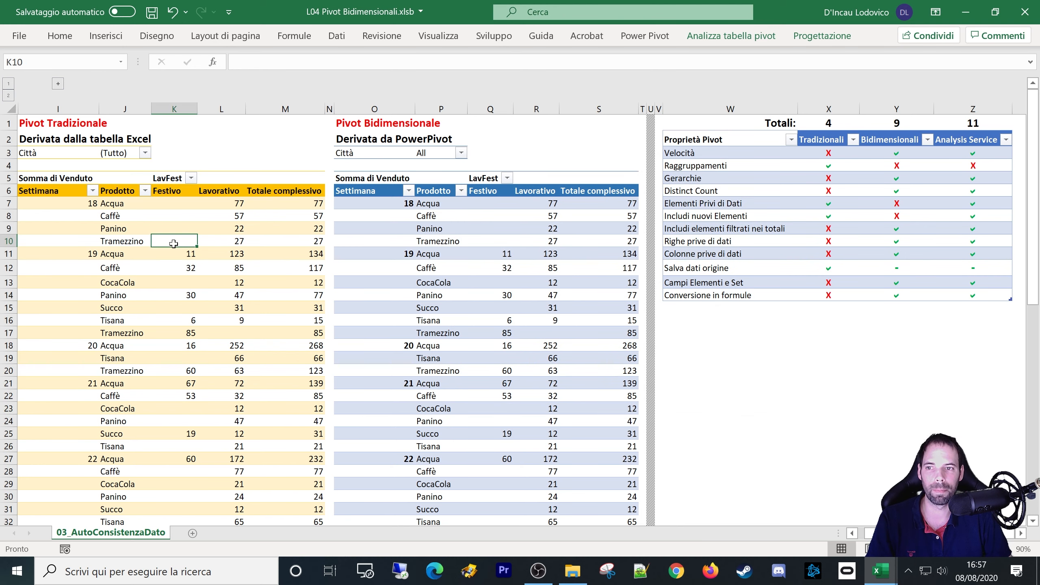
{"action": "left_click", "coordinate": [411, 246]}
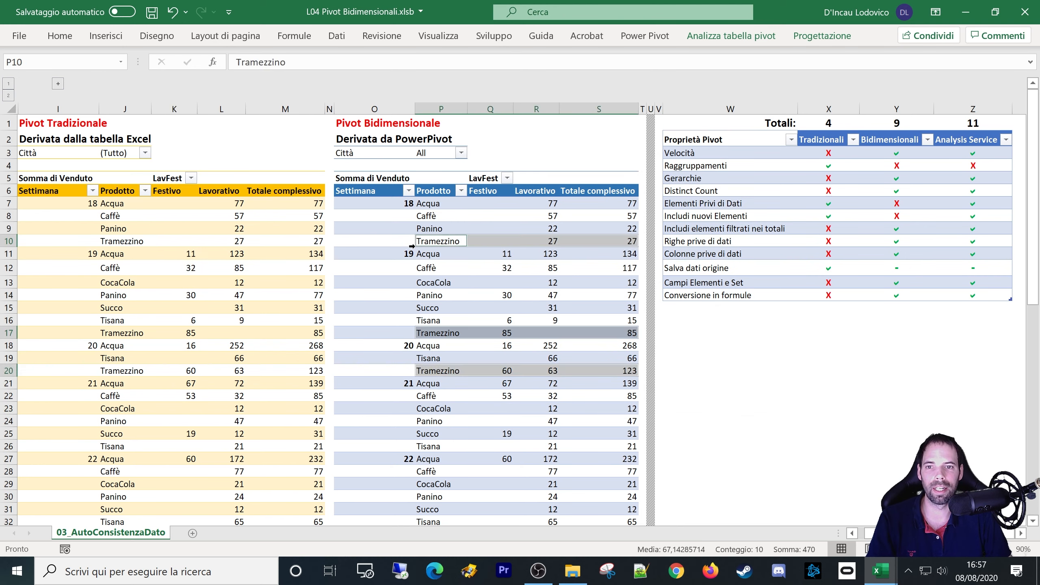
{"action": "left_click", "coordinate": [365, 167]}
{"action": "left_click", "coordinate": [360, 180]}
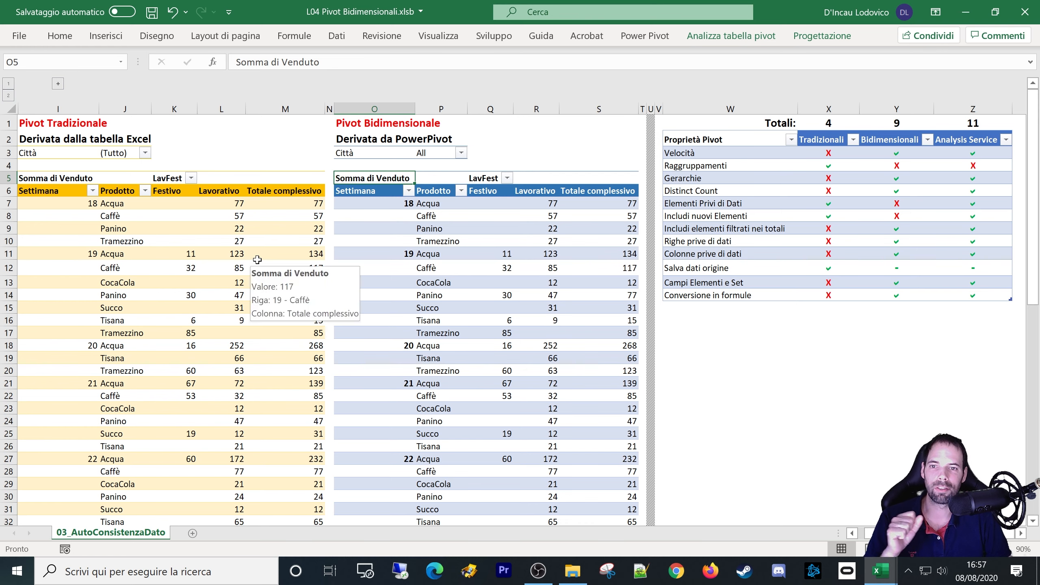
{"action": "mouse_move", "coordinate": [280, 281]}
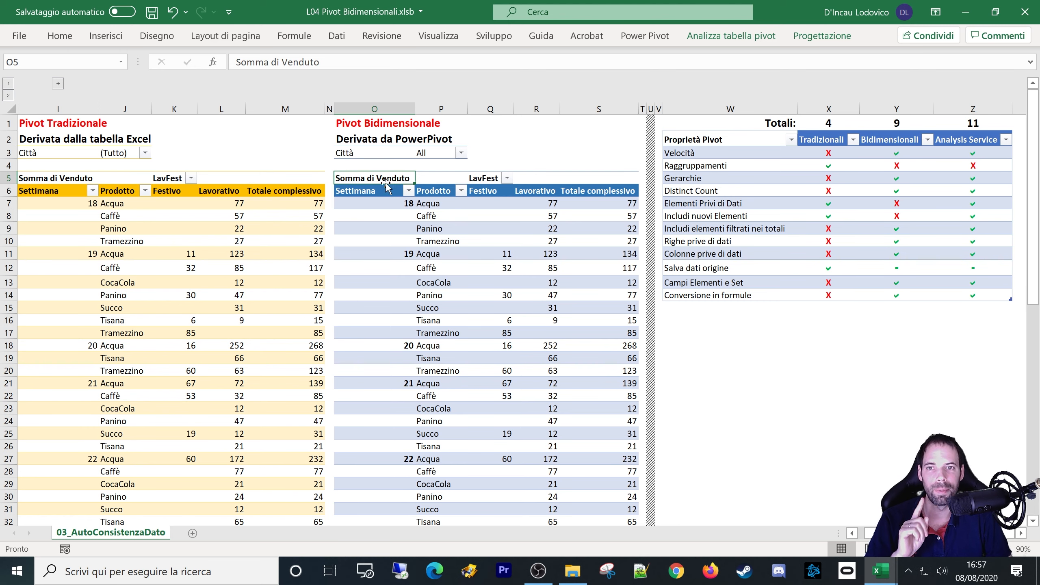
Examine the Totali row above the Tradizionali, Bidimensionali and Analysis Service columns.
{"action": "left_click", "coordinate": [875, 125]}
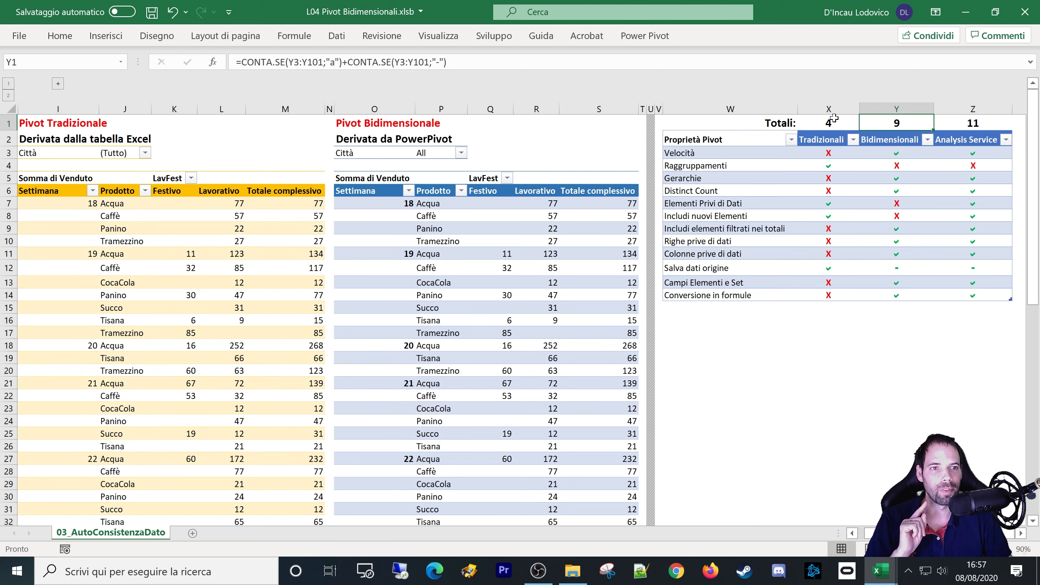
{"action": "left_click_drag", "start_coordinate": [834, 118], "coordinate": [974, 123]}
{"action": "left_click", "coordinate": [897, 123]}
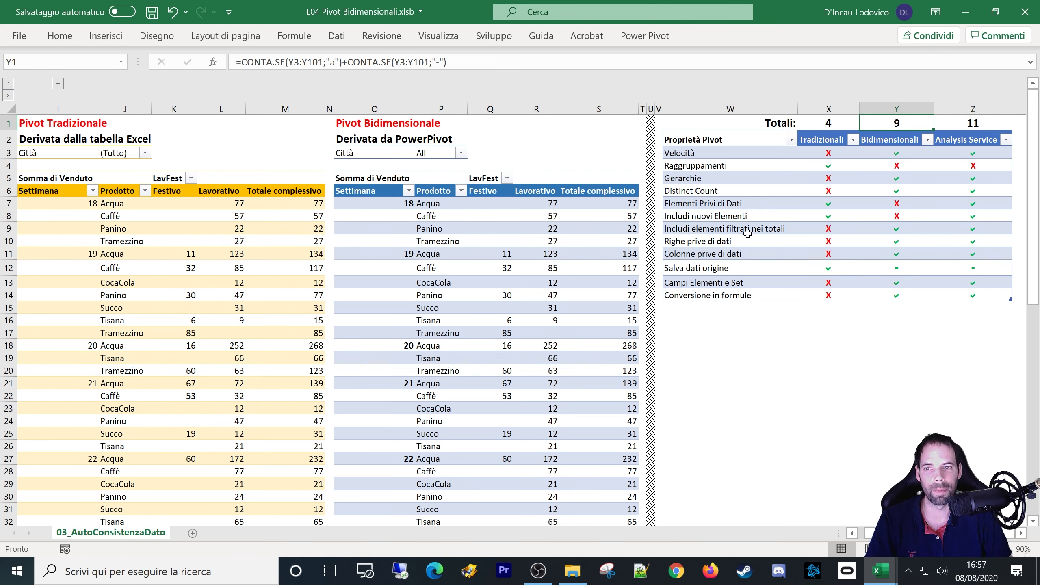
Examine the Velocità property in the comparison table with reference to the traditional and two-dimensional pivots.
{"action": "left_click", "coordinate": [676, 154]}
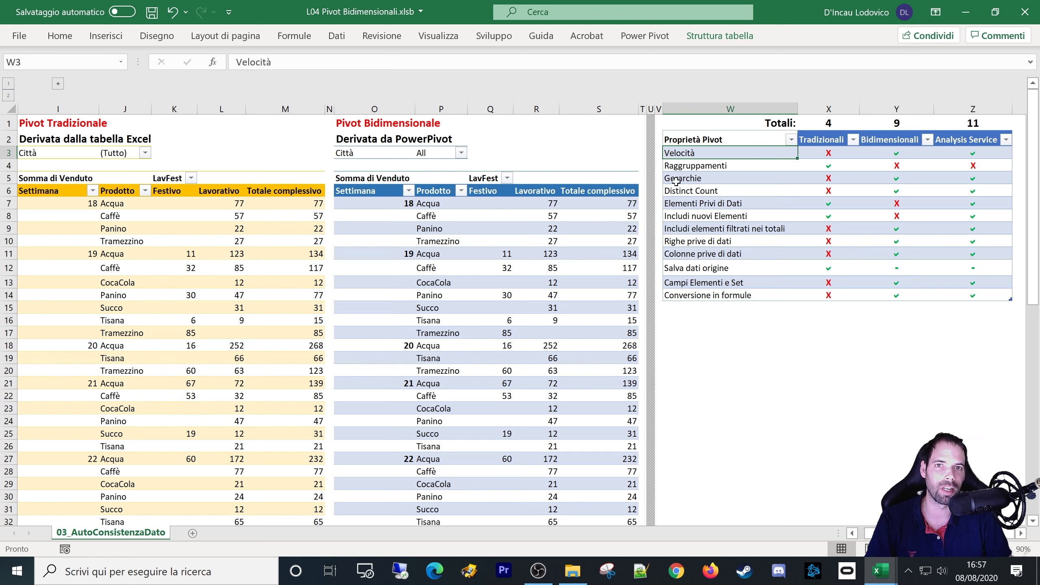
{"action": "left_click", "coordinate": [174, 229]}
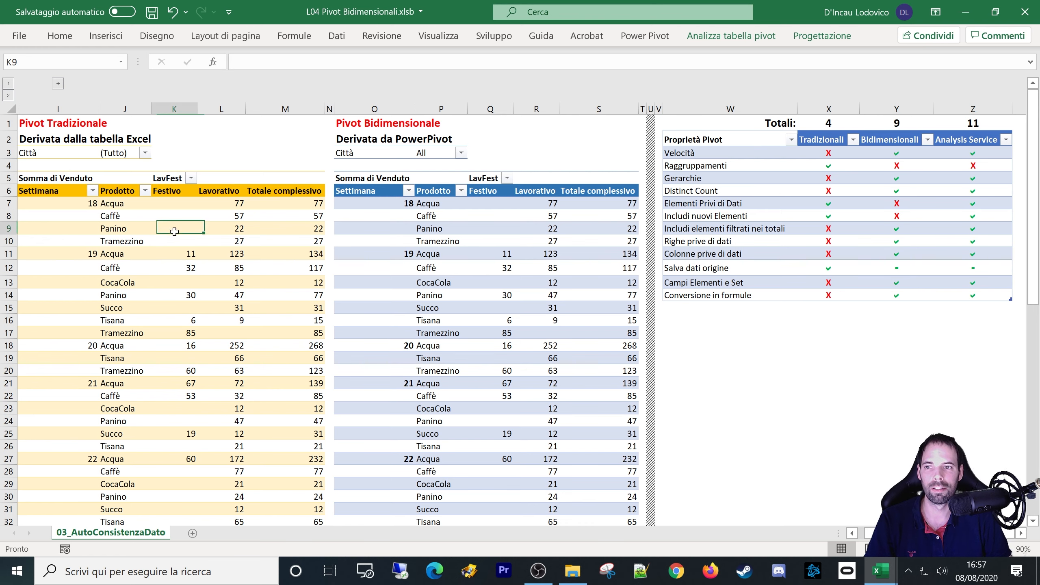
{"action": "mouse_move", "coordinate": [176, 256]}
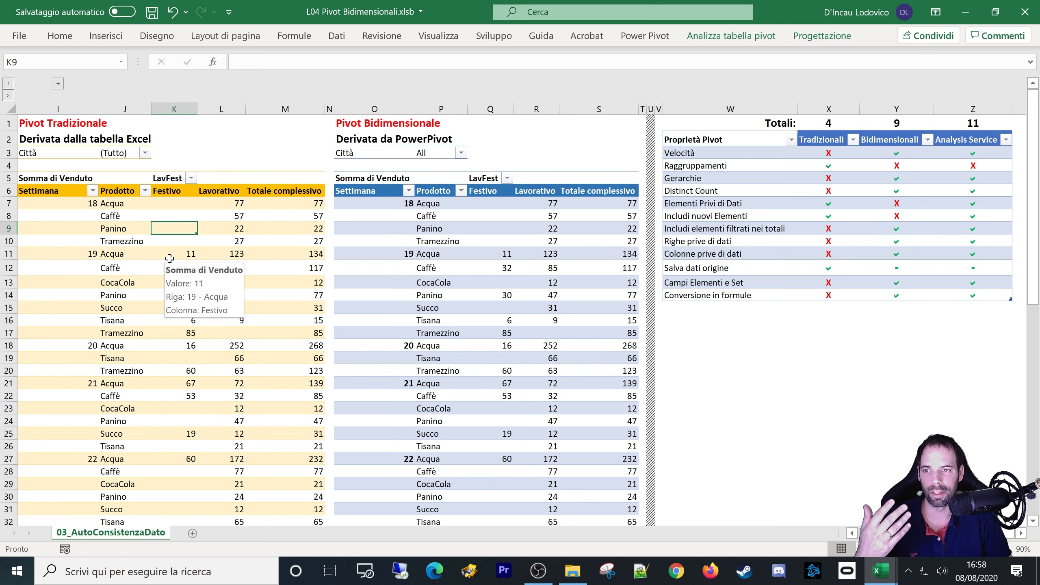
{"action": "left_click", "coordinate": [440, 282]}
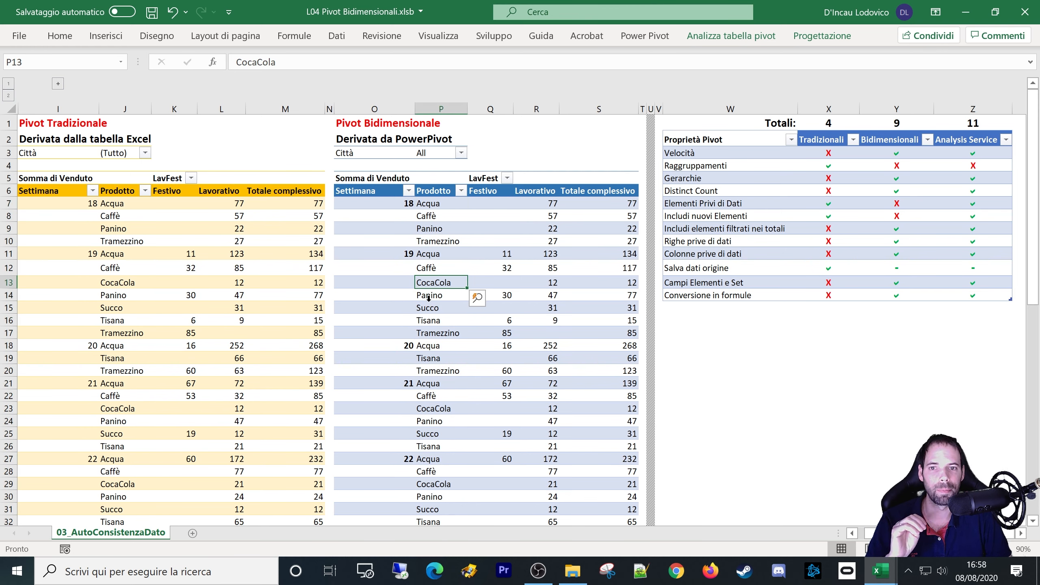
{"action": "mouse_move", "coordinate": [428, 301]}
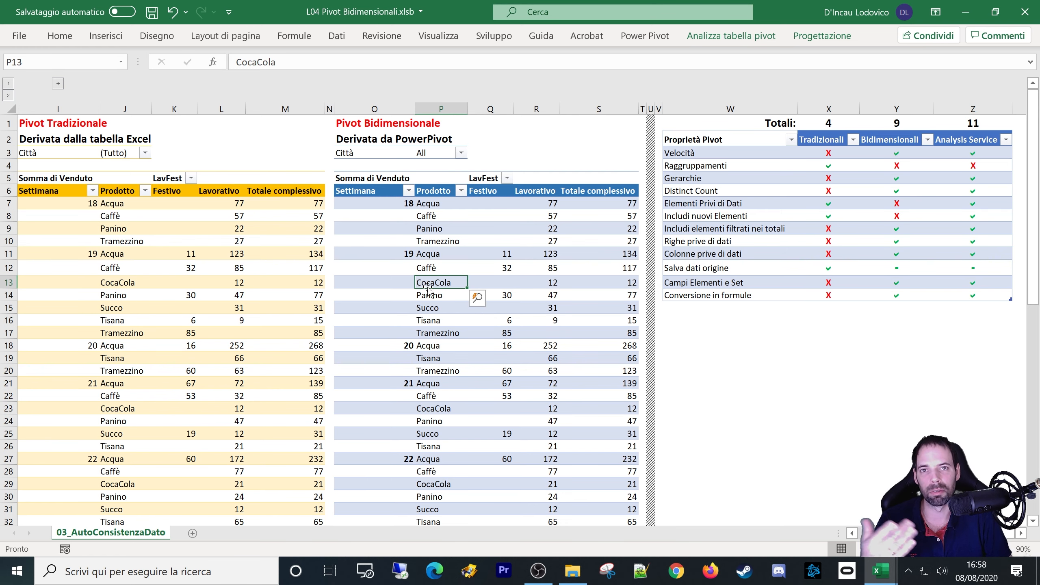
{"action": "left_click", "coordinate": [447, 271]}
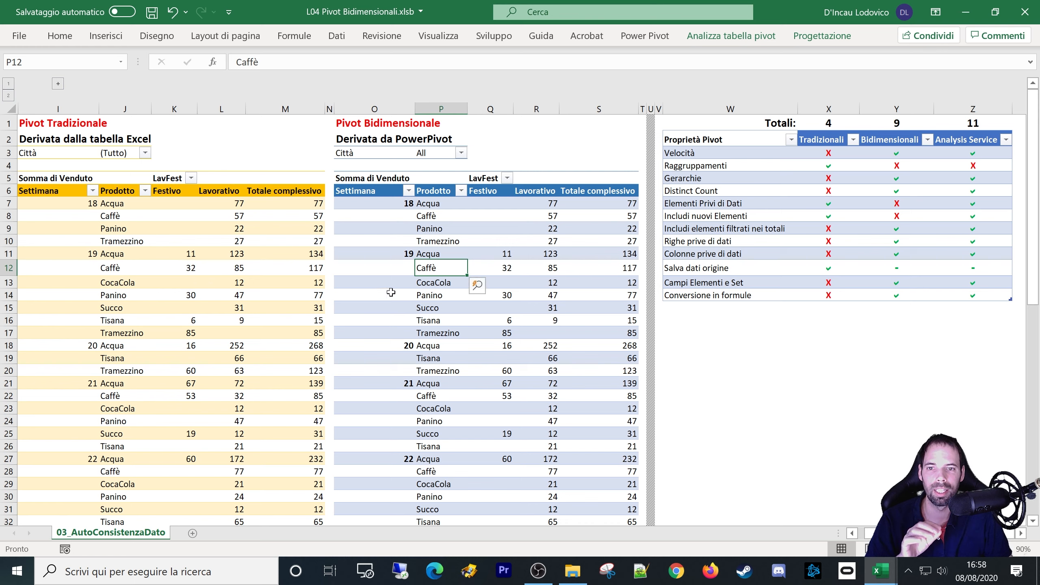
{"action": "mouse_move", "coordinate": [484, 269]}
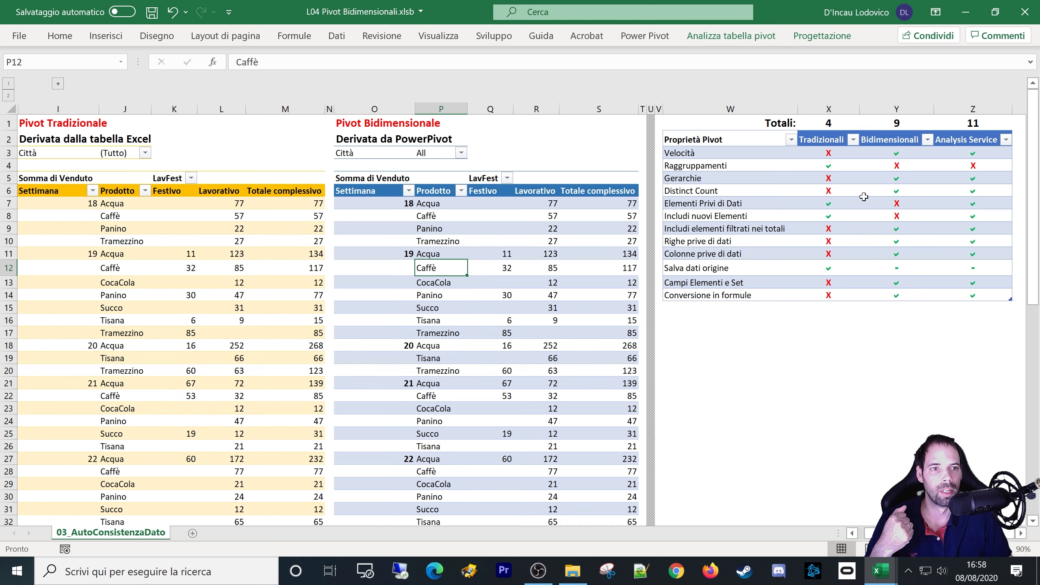
Review the Tradizionali, Bidimensionali and Analysis Service columns of the property table and compare their Velocità marks.
{"action": "left_click", "coordinate": [816, 142]}
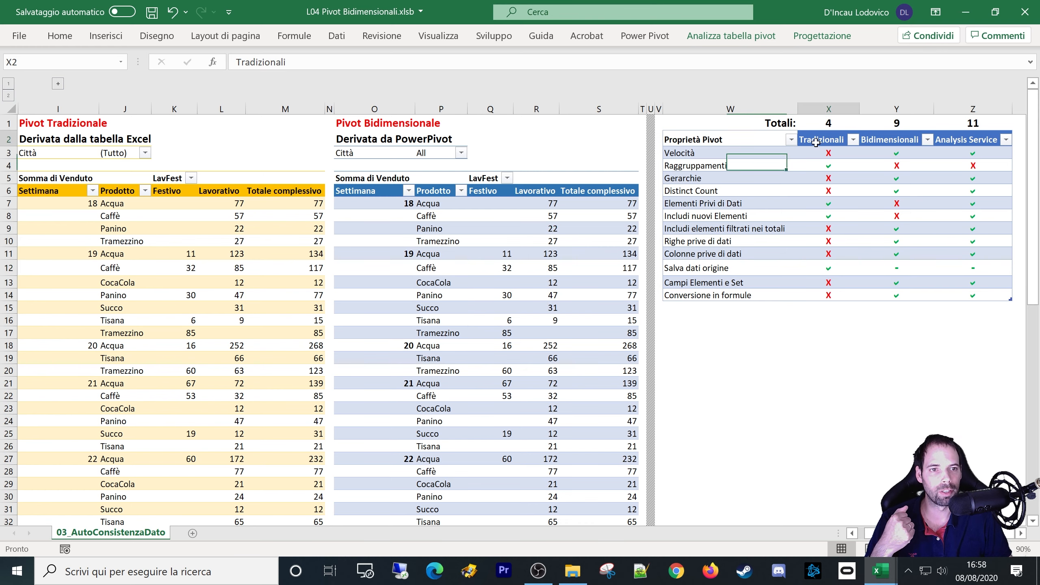
{"action": "left_click", "coordinate": [884, 142]}
{"action": "left_click", "coordinate": [968, 140]}
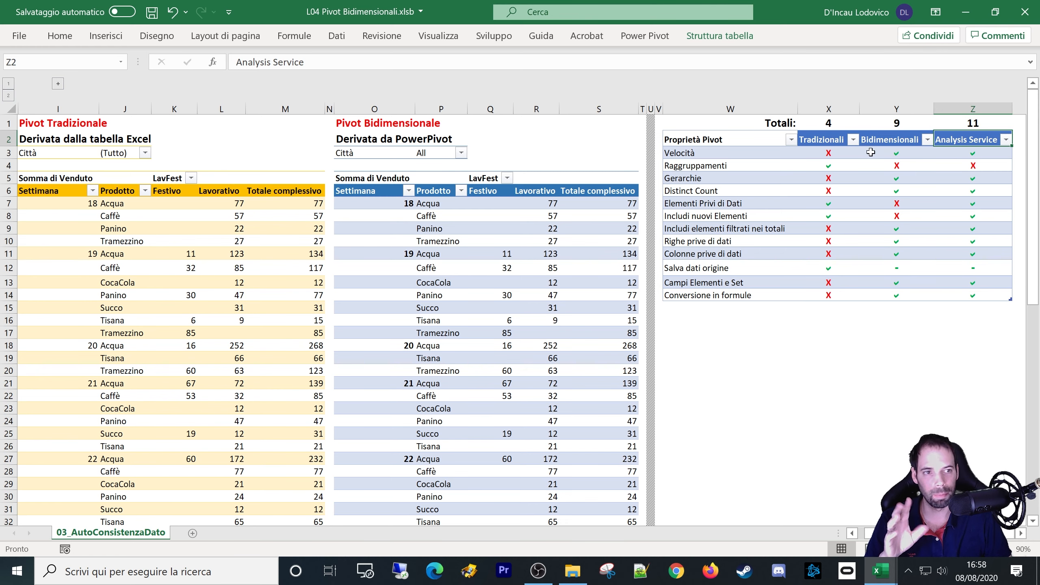
{"action": "left_click", "coordinate": [817, 157]}
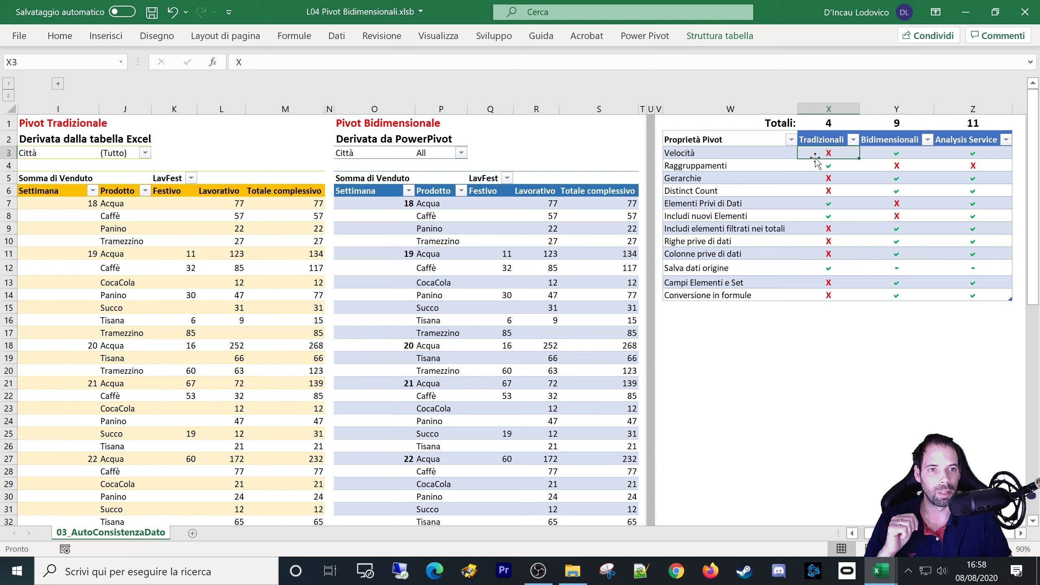
{"action": "left_click", "coordinate": [719, 158]}
{"action": "left_click", "coordinate": [812, 155]}
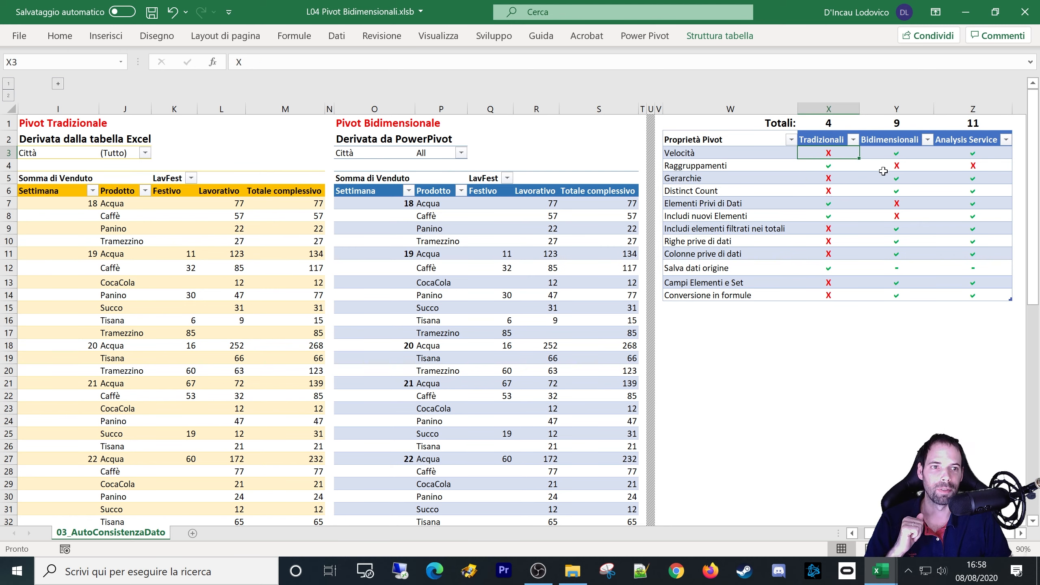
{"action": "left_click", "coordinate": [889, 156]}
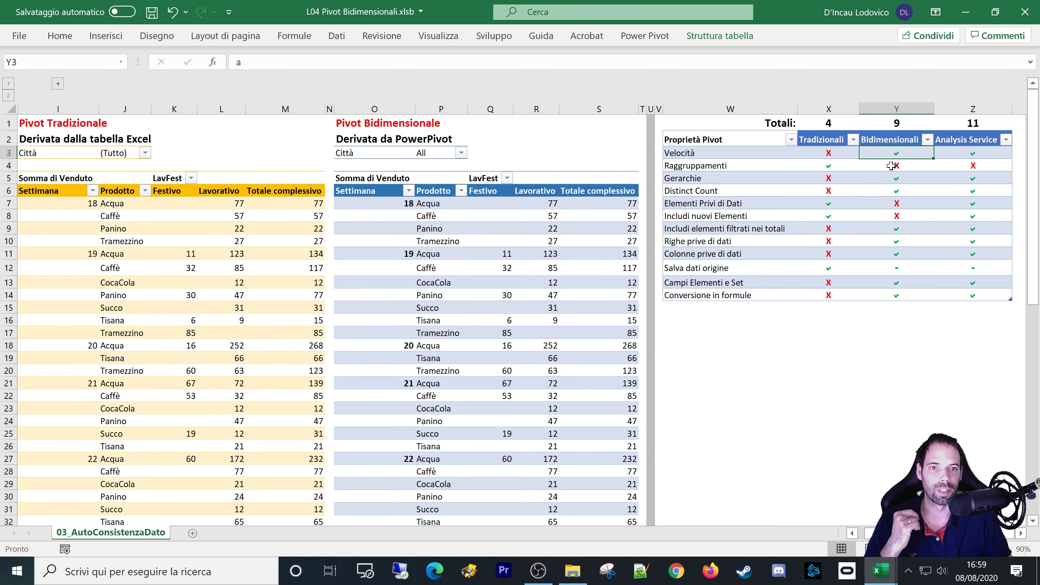
Try grouping Caffè, Panino and Tramezzino in the traditional pivot without Prodotto2 subtotals, and undo it.
{"action": "left_click", "coordinate": [704, 167]}
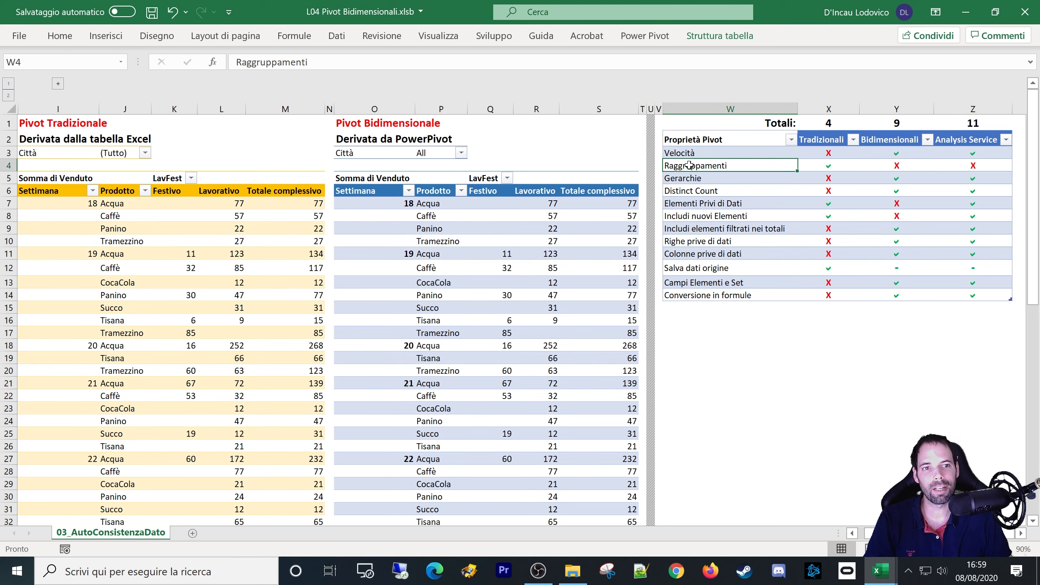
{"action": "left_click_drag", "start_coordinate": [118, 216], "coordinate": [122, 238]}
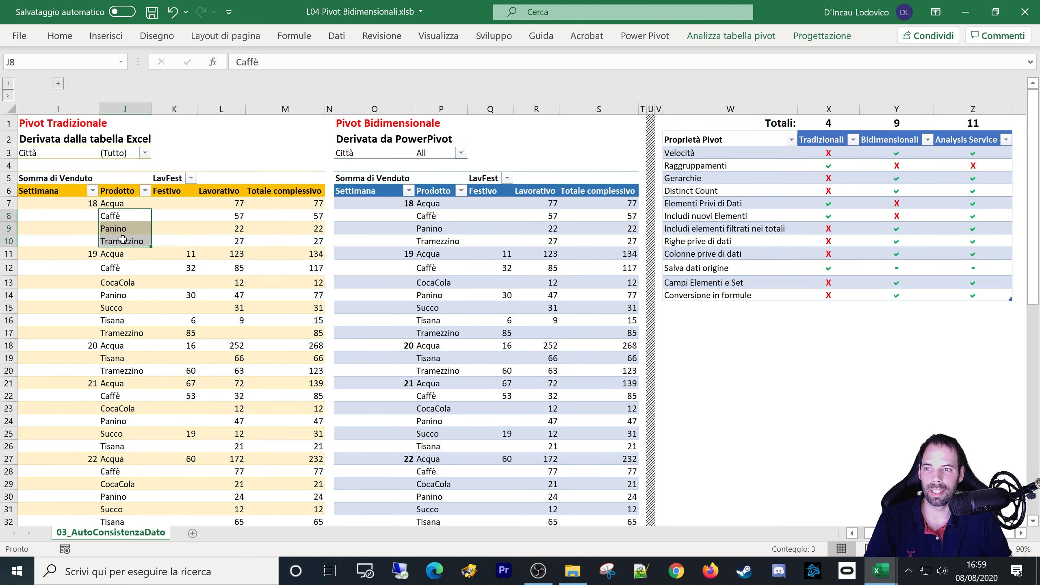
{"action": "right_click", "coordinate": [123, 233]}
{"action": "left_click", "coordinate": [184, 404]}
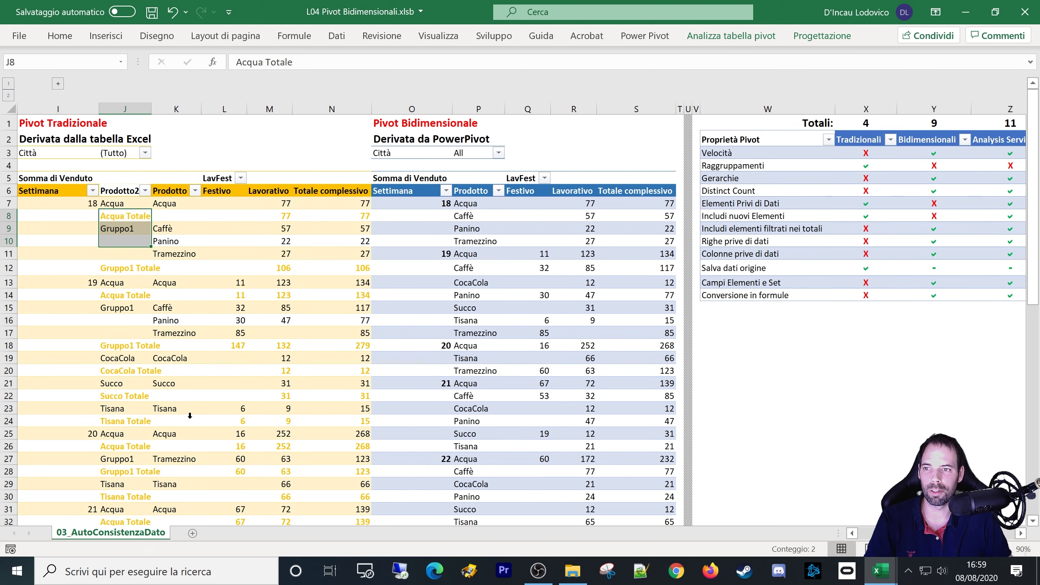
{"action": "right_click", "coordinate": [131, 230]}
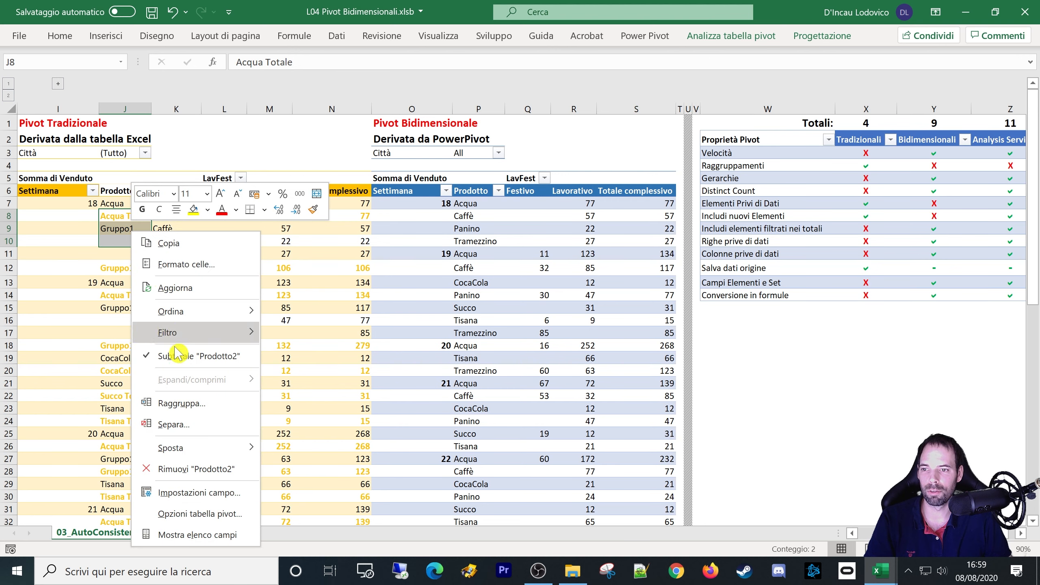
{"action": "left_click", "coordinate": [213, 355]}
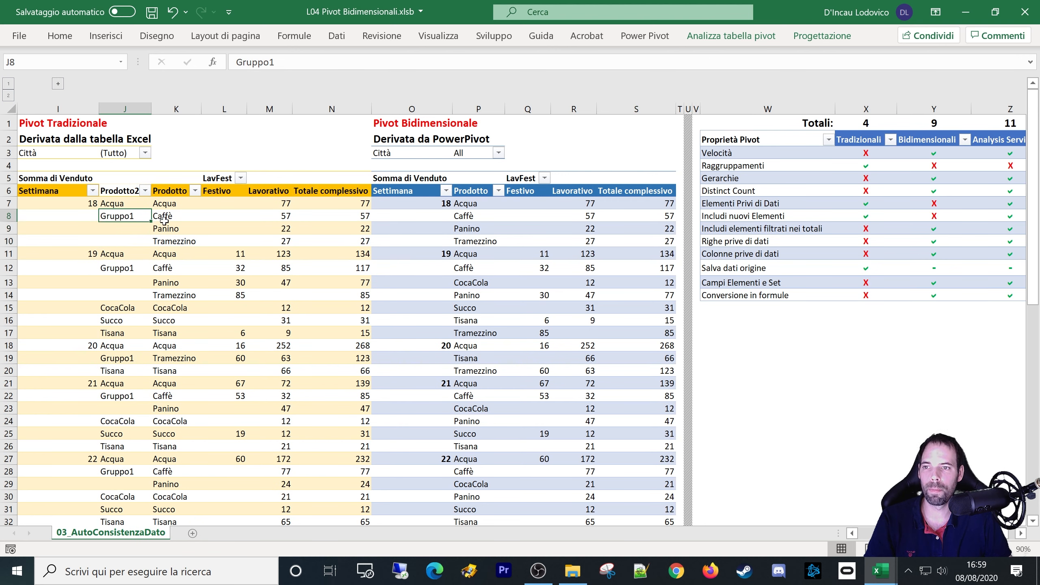
{"action": "left_click_drag", "start_coordinate": [176, 217], "coordinate": [175, 241]}
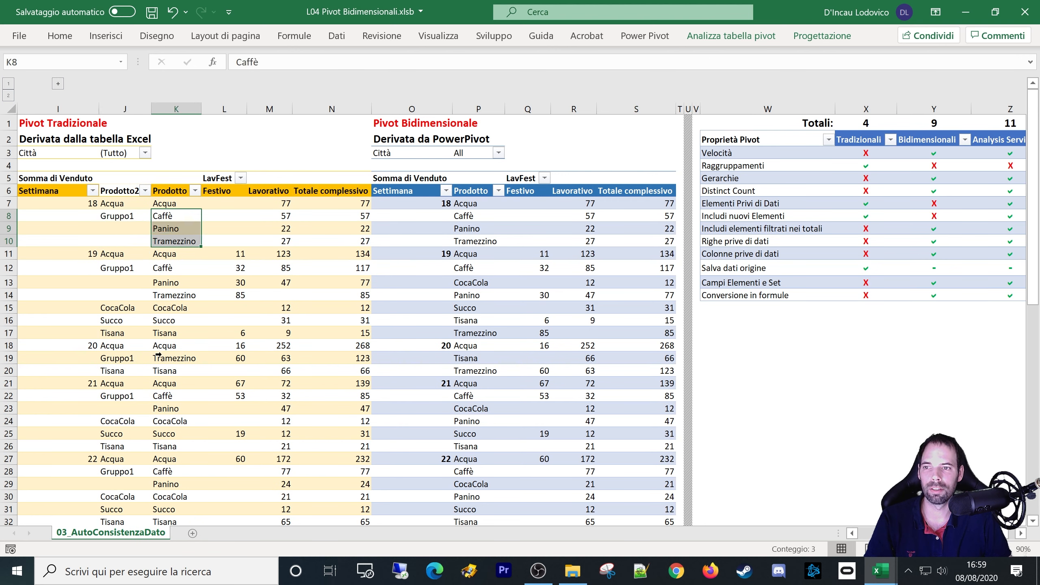
{"action": "key", "text": "alt+shift+Left"}
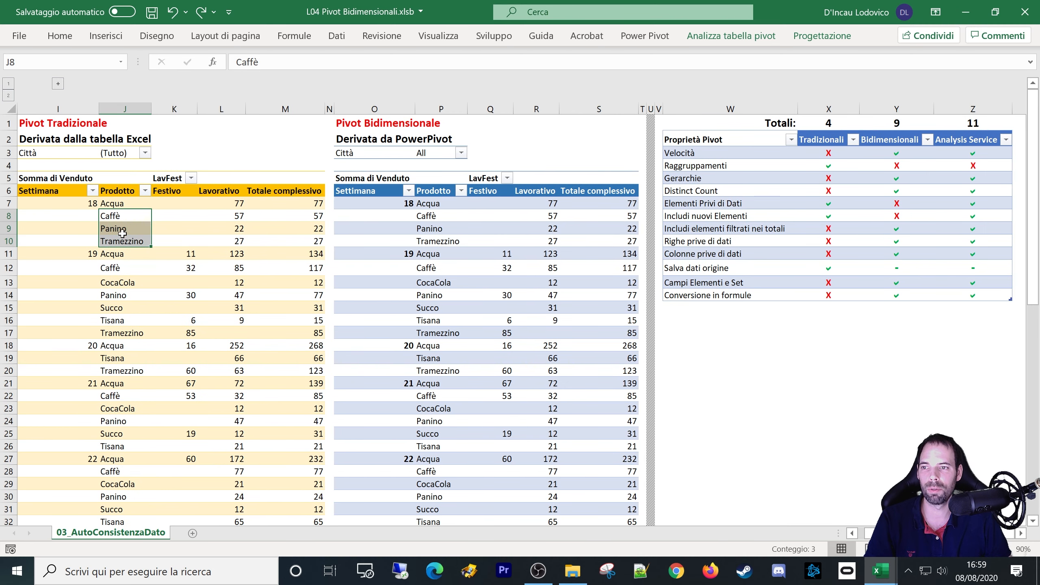
Group Panino and Tramezzino under week 18 of the traditional pivot and remove the Prodotto2 subtotals.
{"action": "left_click_drag", "start_coordinate": [122, 229], "coordinate": [131, 245]}
{"action": "right_click", "coordinate": [131, 246]}
{"action": "left_click", "coordinate": [189, 398]}
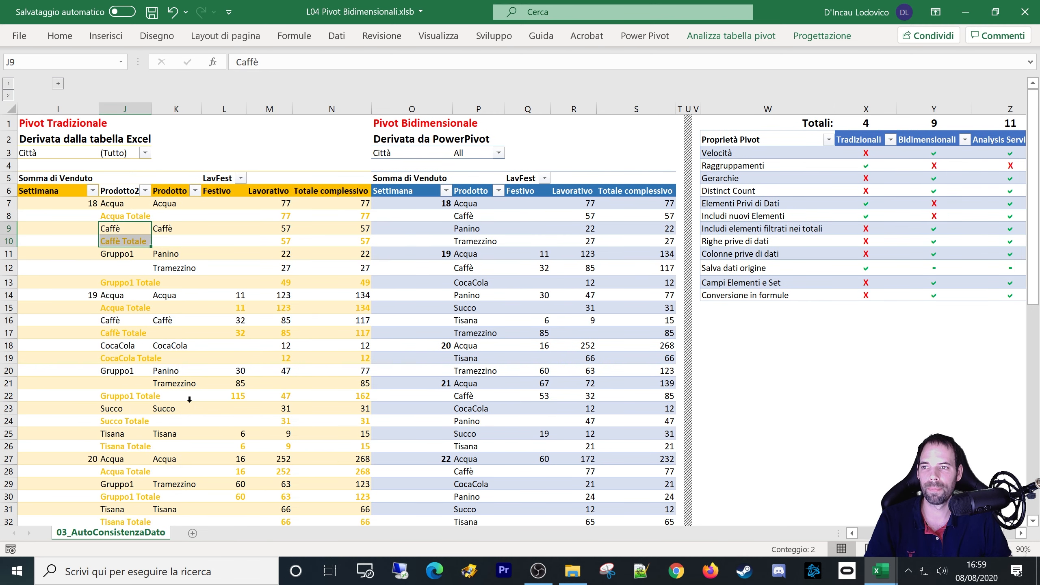
{"action": "right_click", "coordinate": [132, 254]}
{"action": "left_click", "coordinate": [170, 364]}
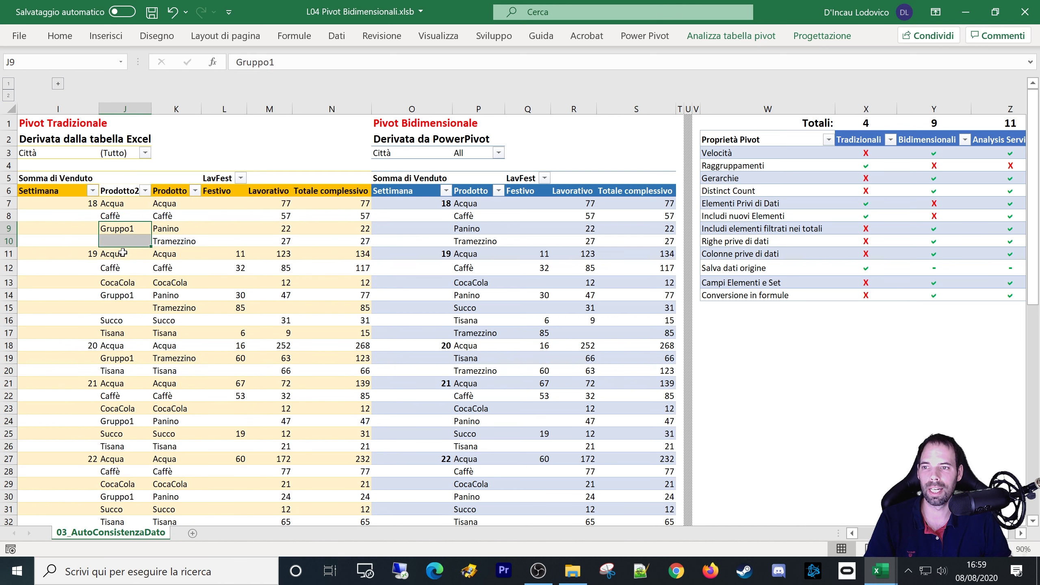
Rename the group containing Panino and Tramezzino in the traditional pivot as zxcxzv.
{"action": "left_click", "coordinate": [124, 231]}
{"action": "mouse_move", "coordinate": [162, 236]}
{"action": "left_mouse_down"}
{"action": "mouse_move", "coordinate": [164, 253]}
{"action": "mouse_move", "coordinate": [172, 239]}
{"action": "left_mouse_up"}
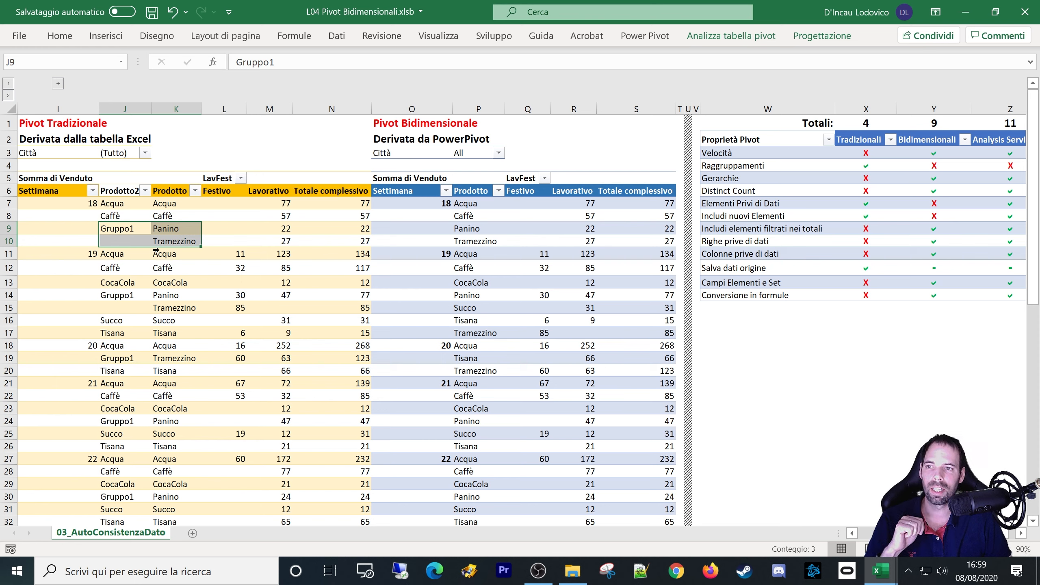
{"action": "left_click", "coordinate": [122, 216]}
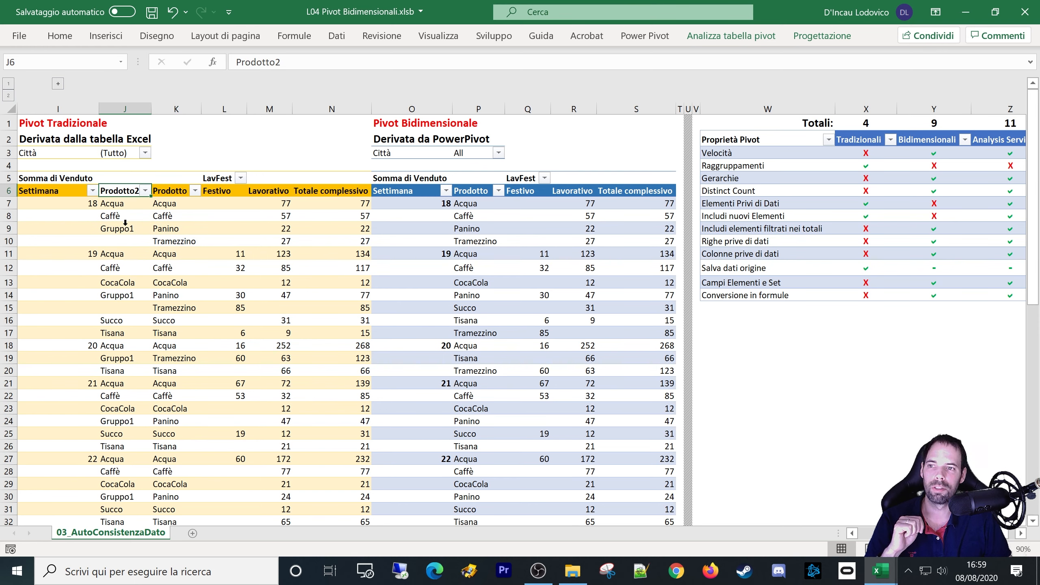
{"action": "left_click", "coordinate": [120, 229]}
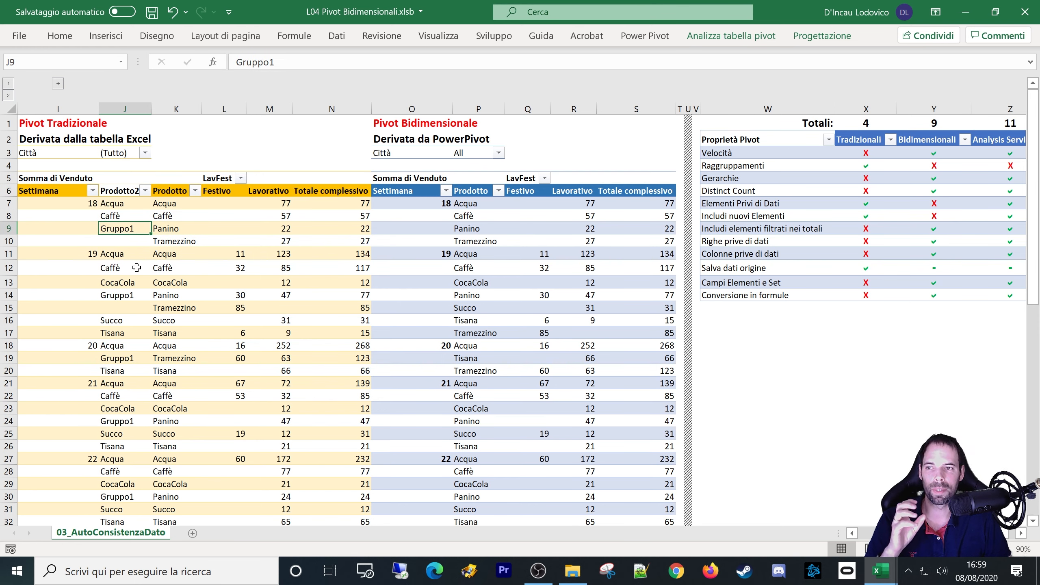
{"action": "type", "text": "zxcxzv"}
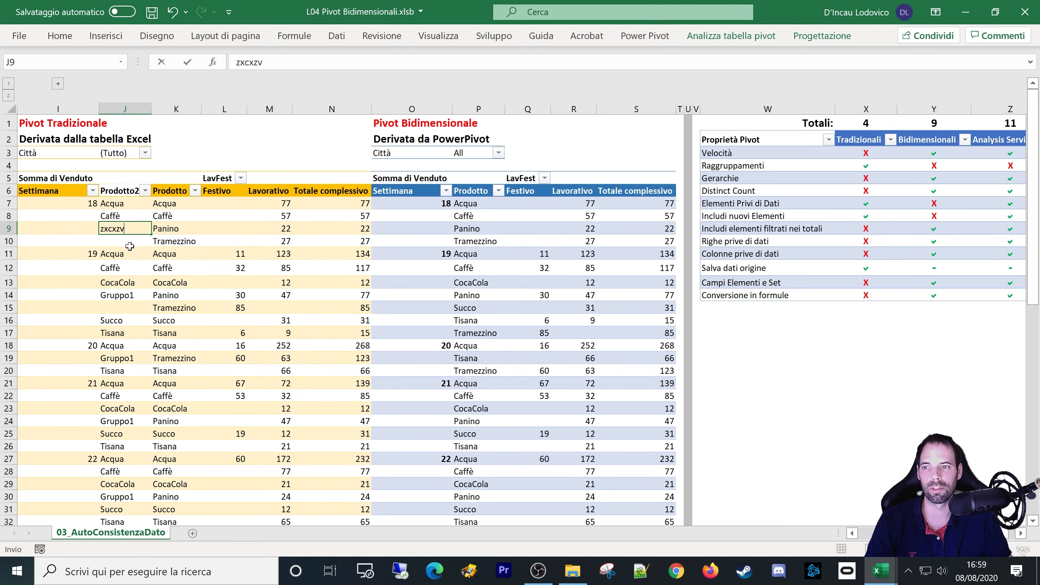
{"action": "key", "text": "Return"}
Check the zxcxzv group under the other weeks, and undo the changes back to the ungrouped traditional pivot.
{"action": "left_click", "coordinate": [128, 295]}
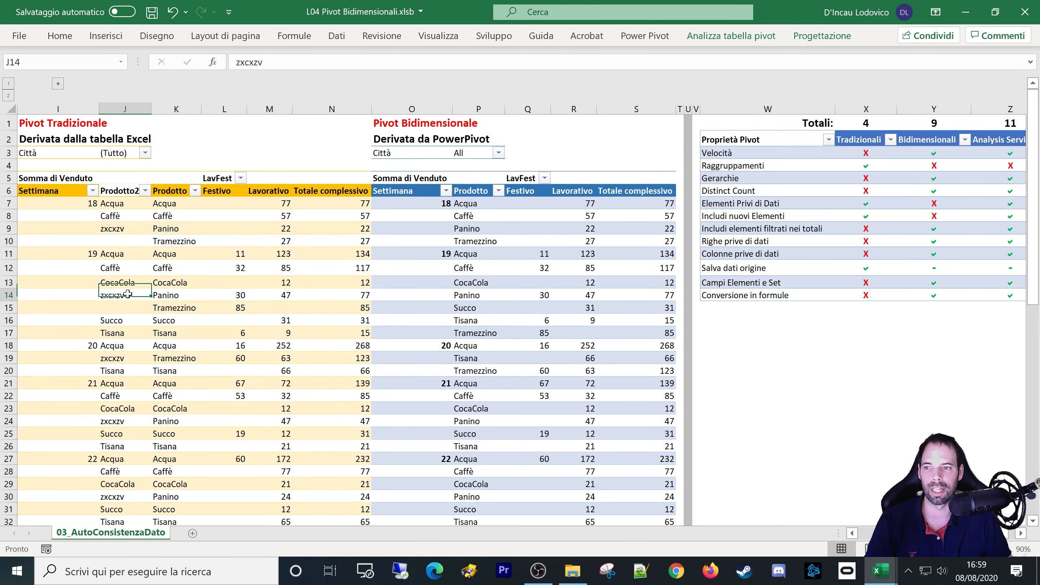
{"action": "left_click", "coordinate": [100, 358]}
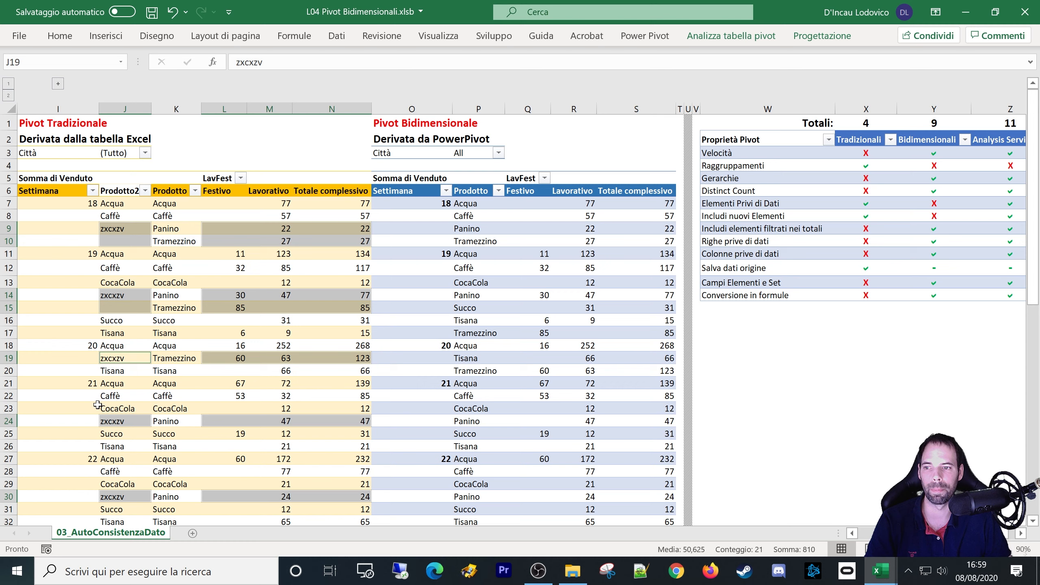
{"action": "left_click", "coordinate": [113, 284]}
{"action": "key", "text": "ctrl+z"}
{"action": "key", "text": "ctrl+z"}
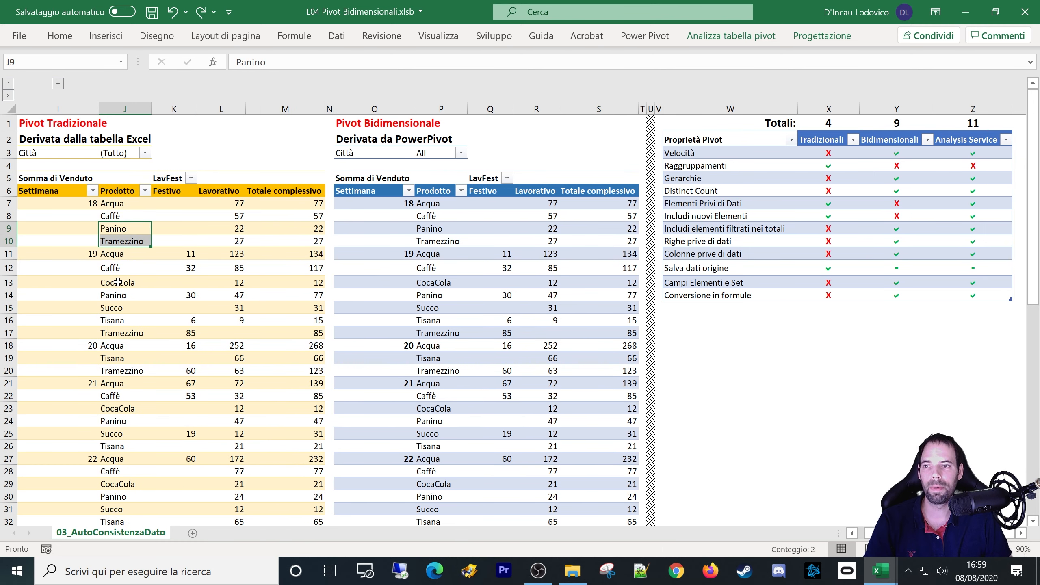
Try to group Caffè, Panino and Tramezzino under week 18 of the two-dimensional pivot.
{"action": "left_click_drag", "start_coordinate": [433, 219], "coordinate": [430, 242]}
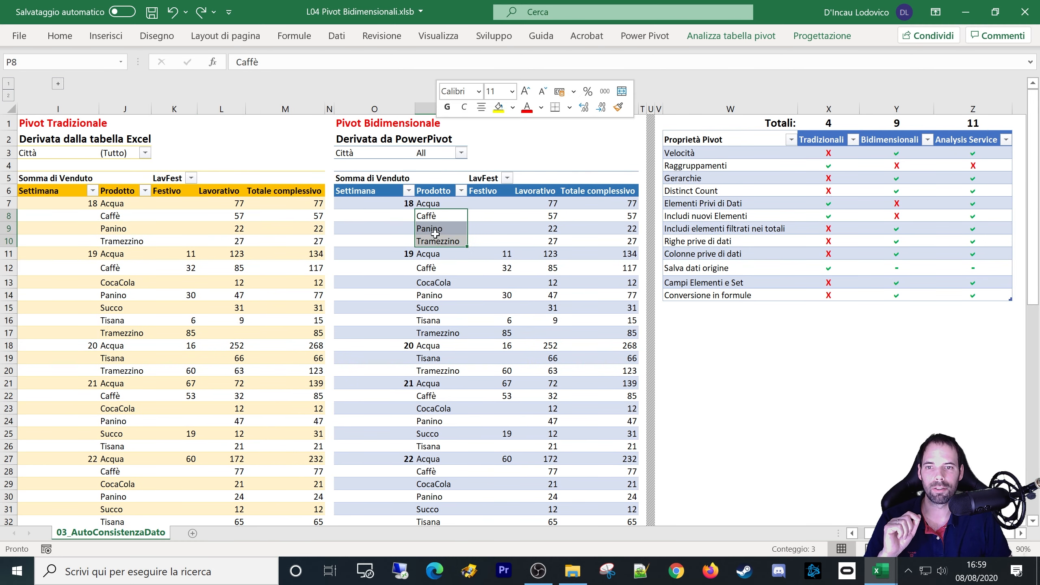
{"action": "right_click", "coordinate": [429, 241]}
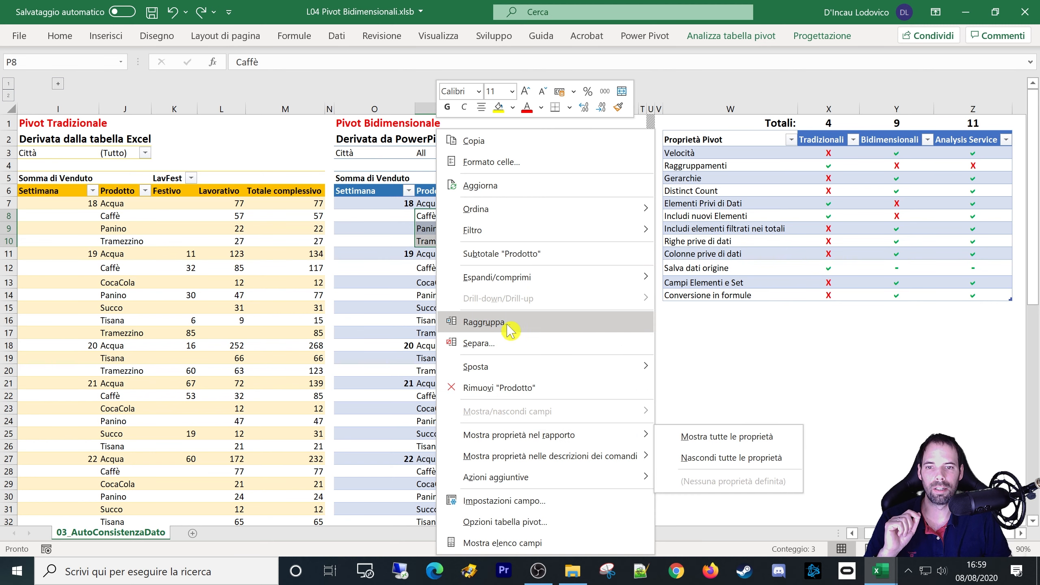
{"action": "left_click", "coordinate": [487, 322]}
{"action": "left_click", "coordinate": [515, 327]}
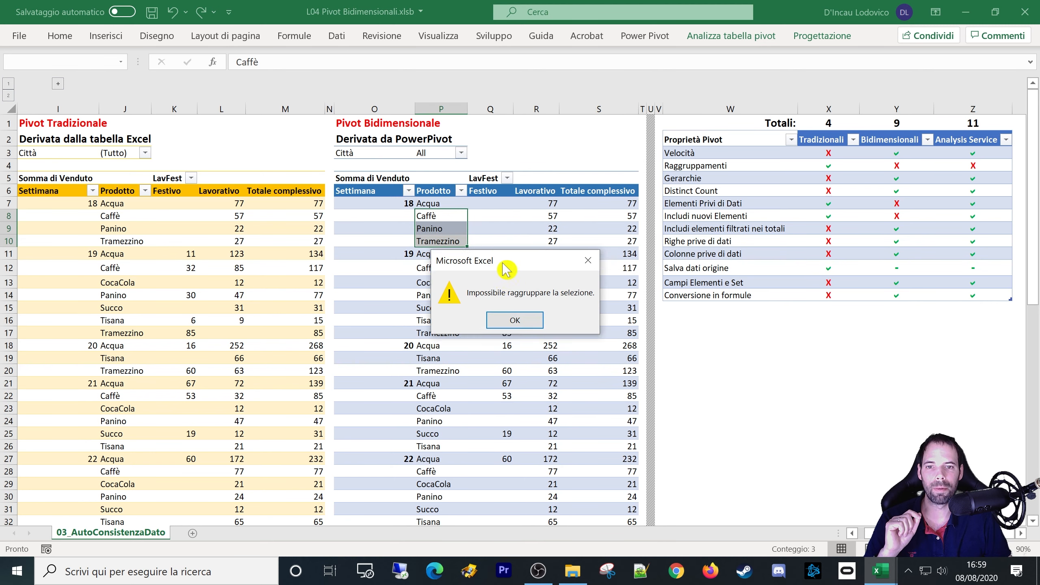
{"action": "left_click", "coordinate": [493, 312]}
{"action": "left_click", "coordinate": [447, 229]}
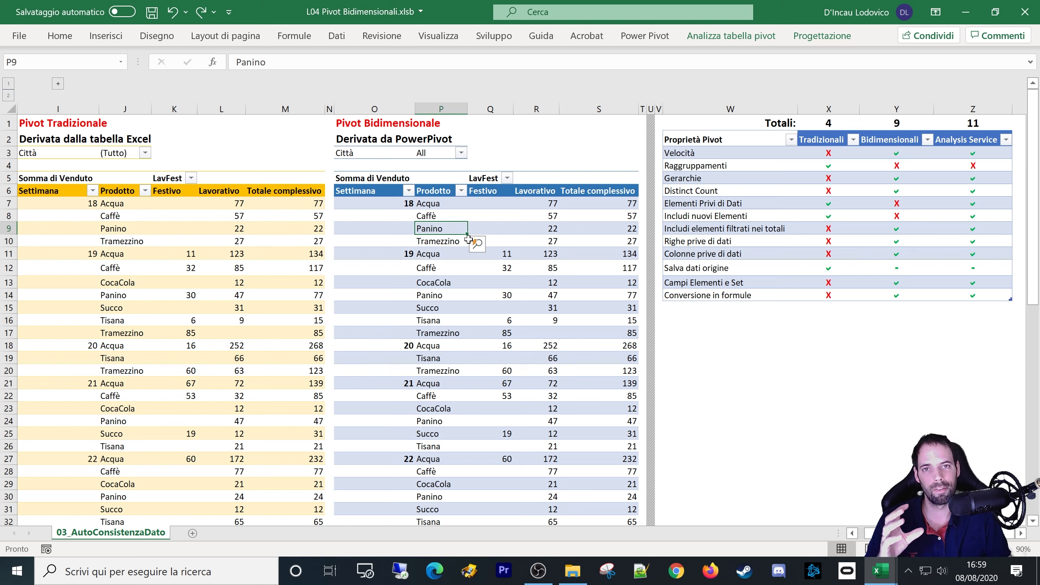
{"action": "mouse_move", "coordinate": [468, 240]}
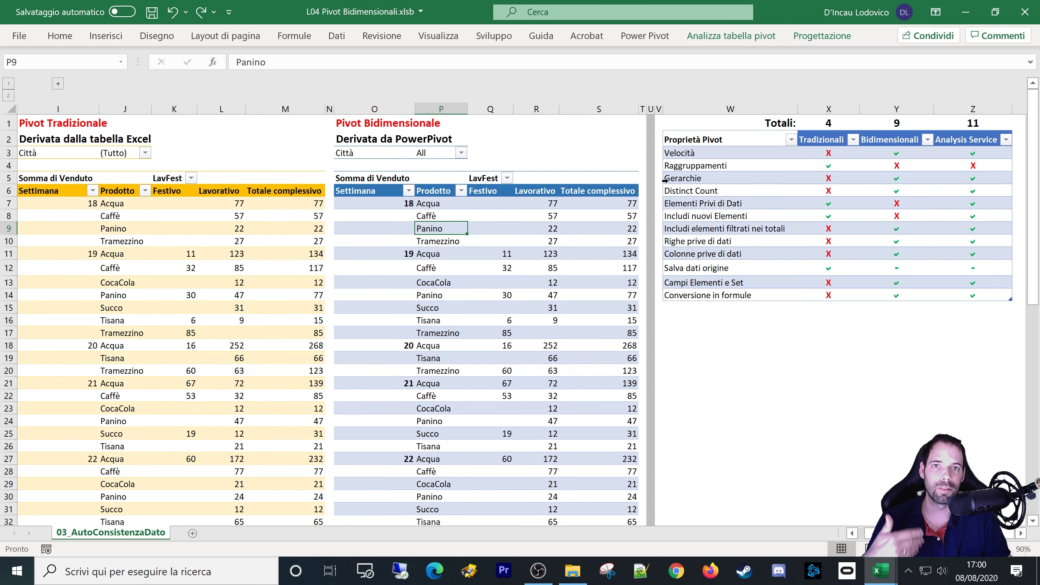
View the grouping command for Panino and Tramezzino in the traditional pivot without applying it.
{"action": "left_click", "coordinate": [122, 229]}
{"action": "left_click_drag", "start_coordinate": [122, 229], "coordinate": [124, 238]}
{"action": "right_click", "coordinate": [125, 239]}
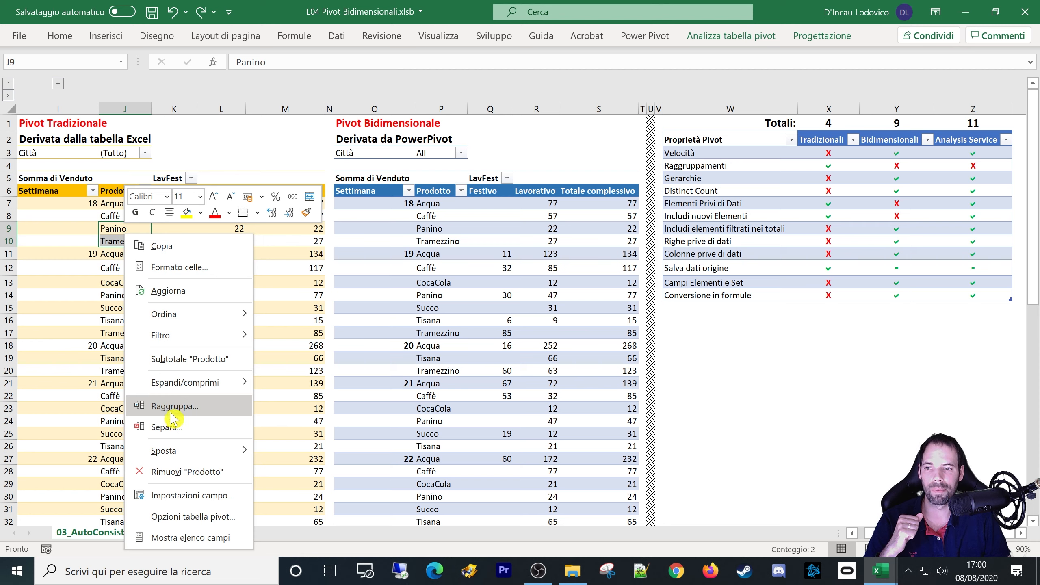
{"action": "key", "text": "Escape"}
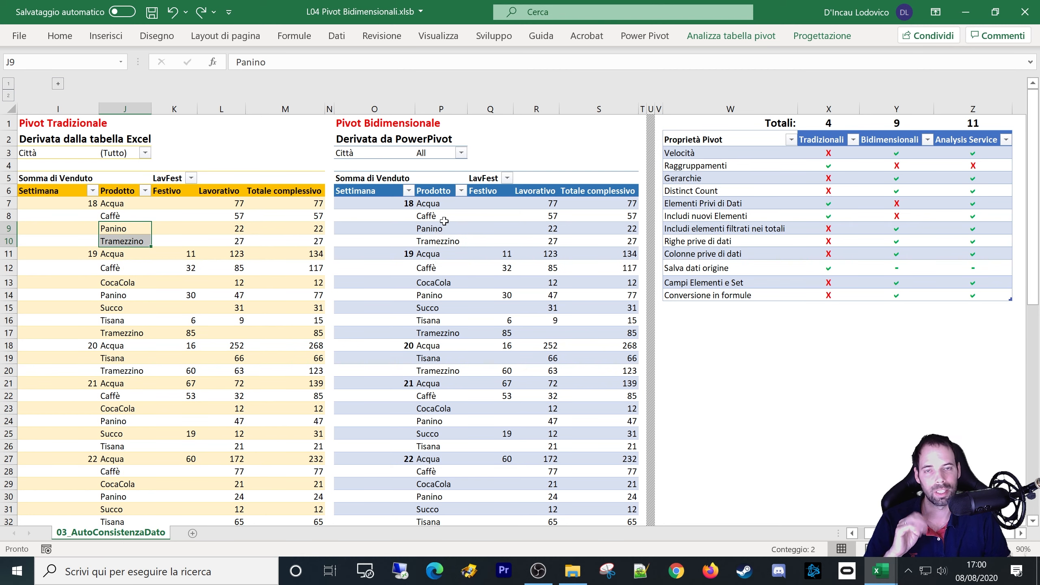
Examine the Raggruppamenti property for all three pivot types, with reference to Panino and Tramezzino in the two-dimensional pivot.
{"action": "left_click", "coordinate": [438, 228]}
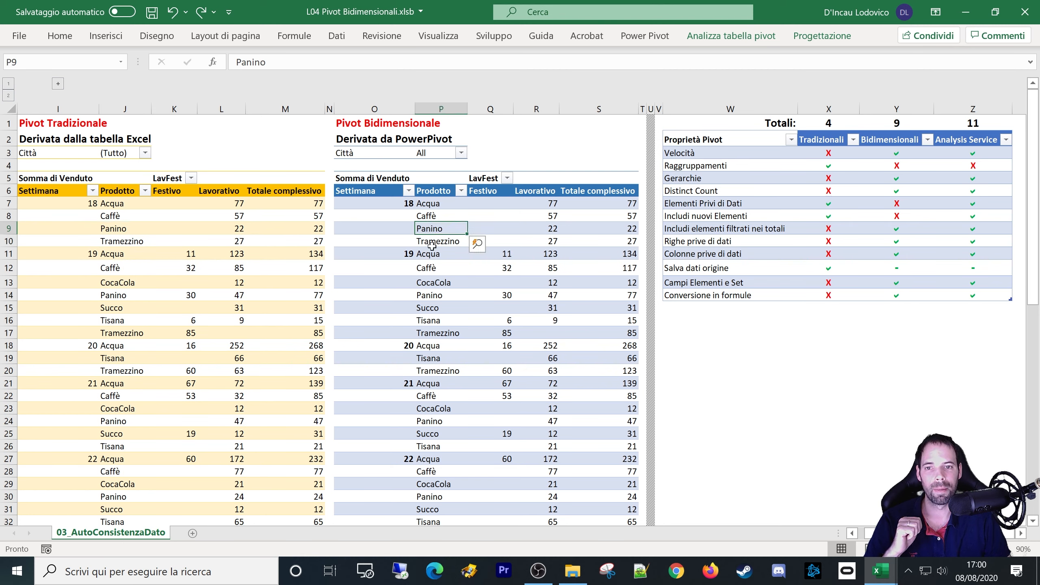
{"action": "left_click", "coordinate": [431, 242]}
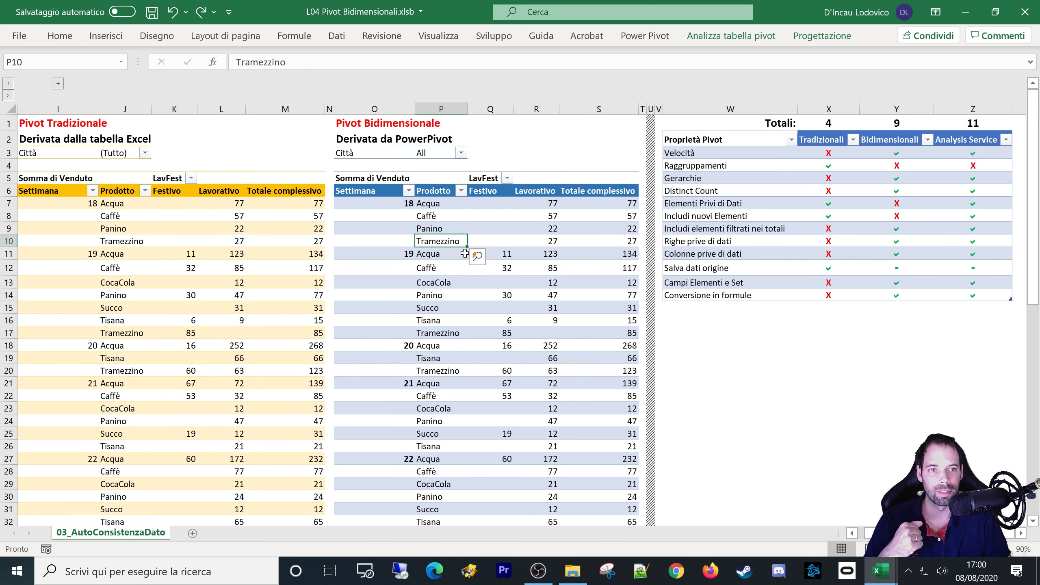
{"action": "left_click", "coordinate": [826, 164]}
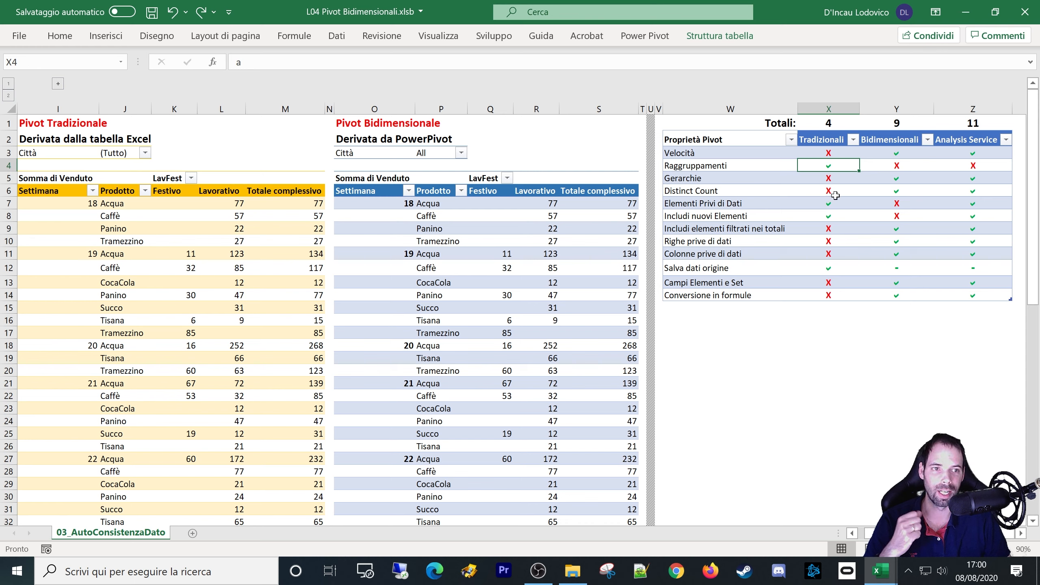
{"action": "left_click_drag", "start_coordinate": [891, 165], "coordinate": [966, 163]}
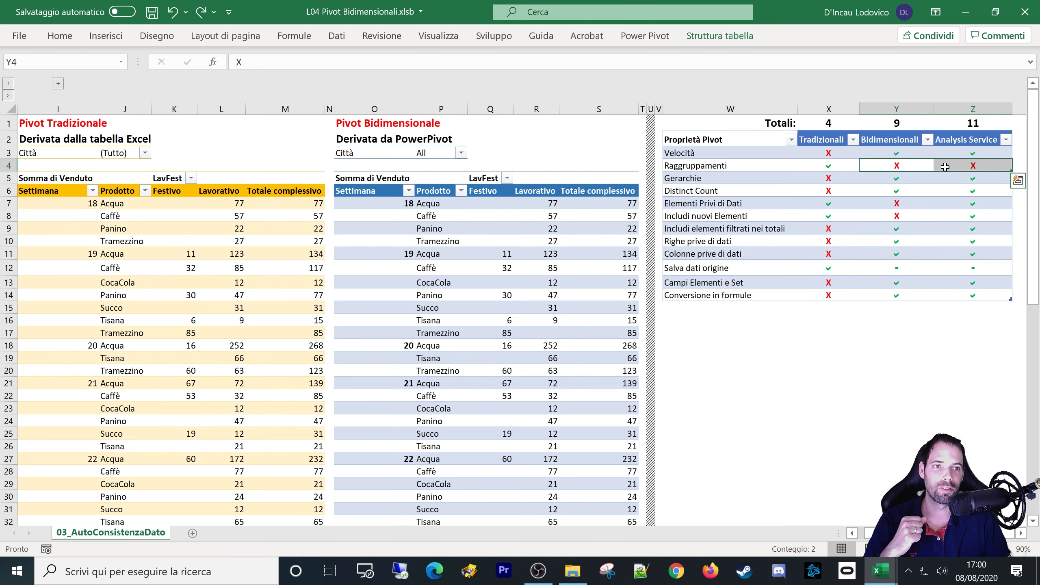
Compare the Raggruppamenti marks of the two-dimensional, Analysis Service and traditional pivots, and move on to the Gerarchie property.
{"action": "left_click", "coordinate": [893, 165]}
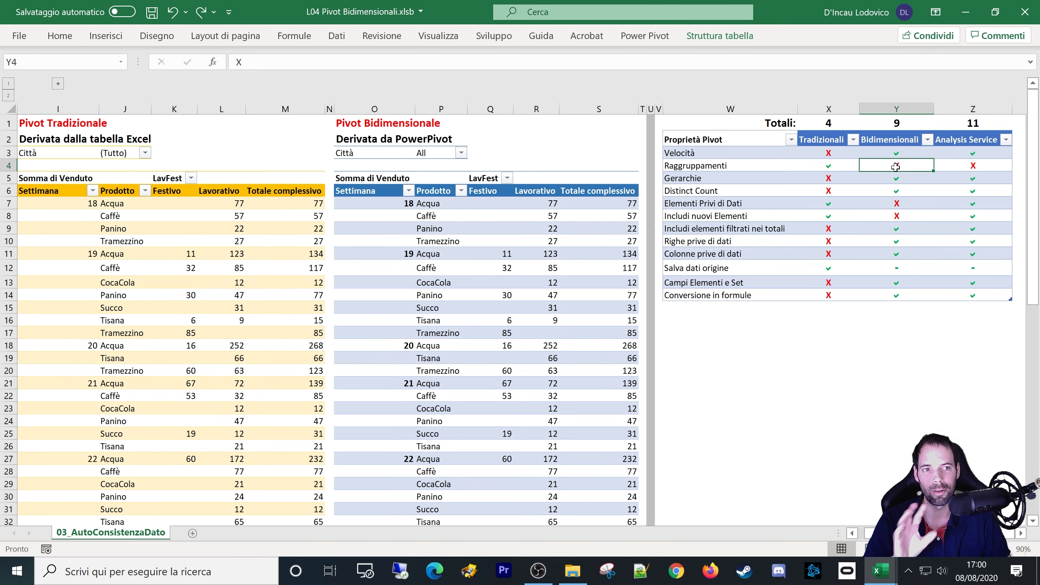
{"action": "left_click", "coordinate": [951, 165]}
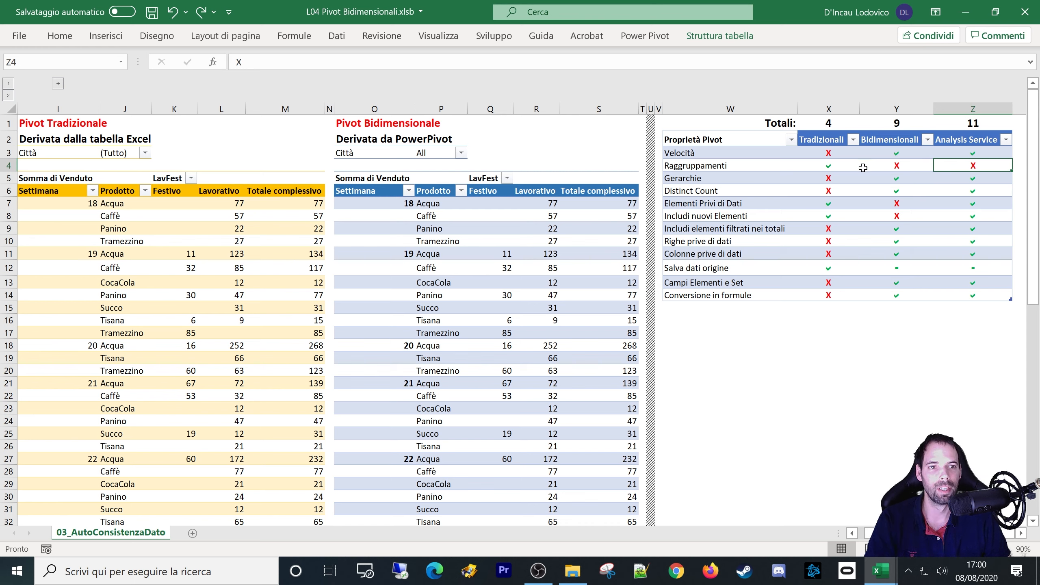
{"action": "left_click", "coordinate": [824, 166]}
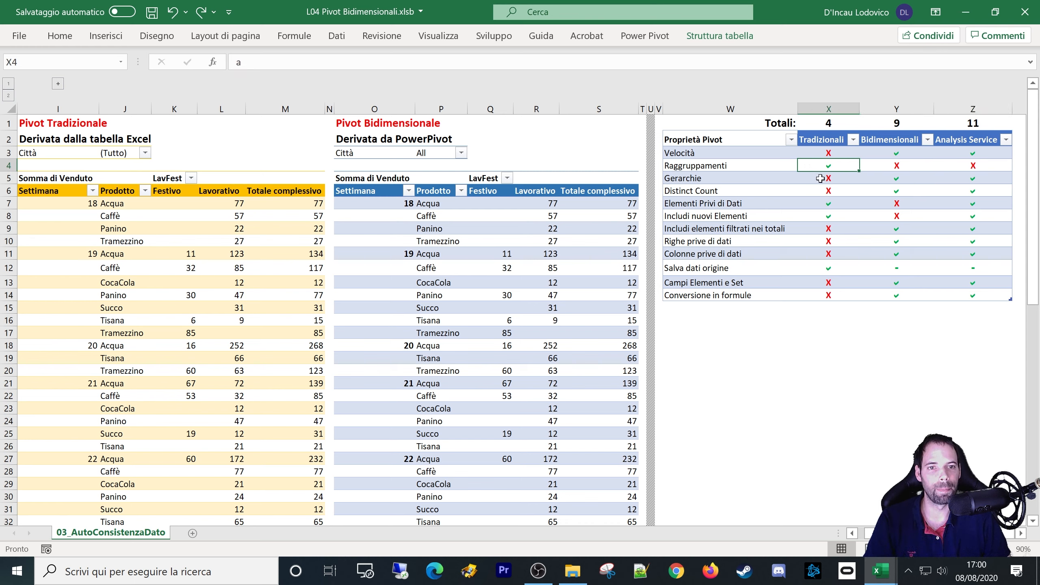
{"action": "left_click", "coordinate": [686, 178]}
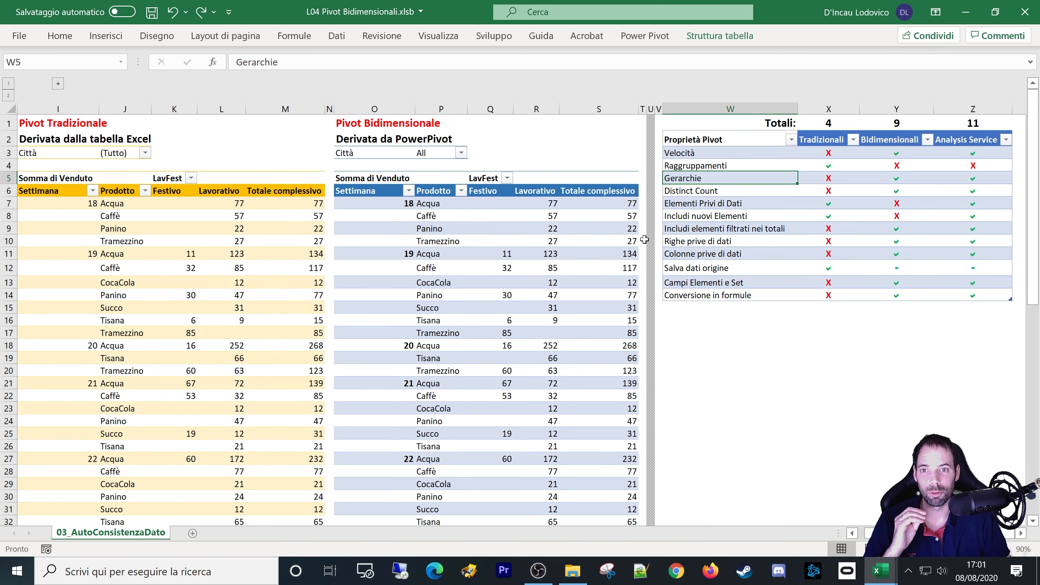
View the cities in the traditional pivot's Città filter with multiple selection enabled, and leave without applying anything.
{"action": "left_click", "coordinate": [67, 155]}
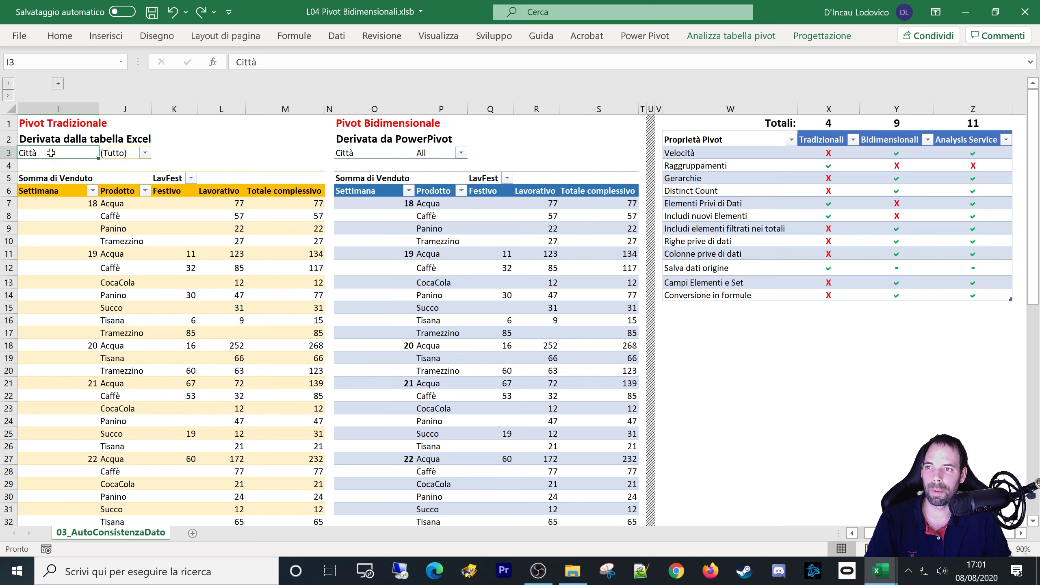
{"action": "left_click", "coordinate": [342, 154]}
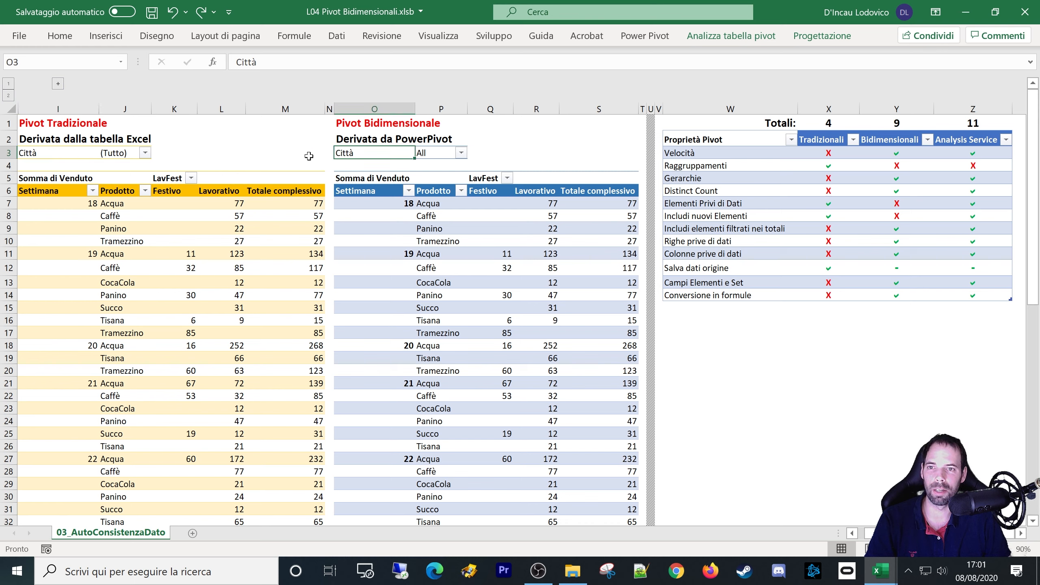
{"action": "left_click", "coordinate": [118, 155]}
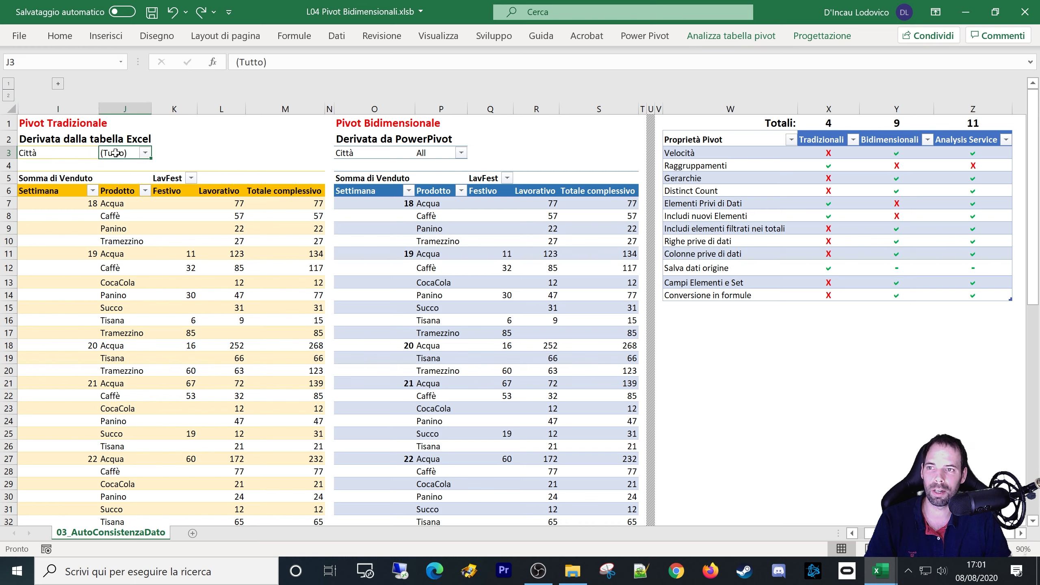
{"action": "left_click", "coordinate": [145, 153]}
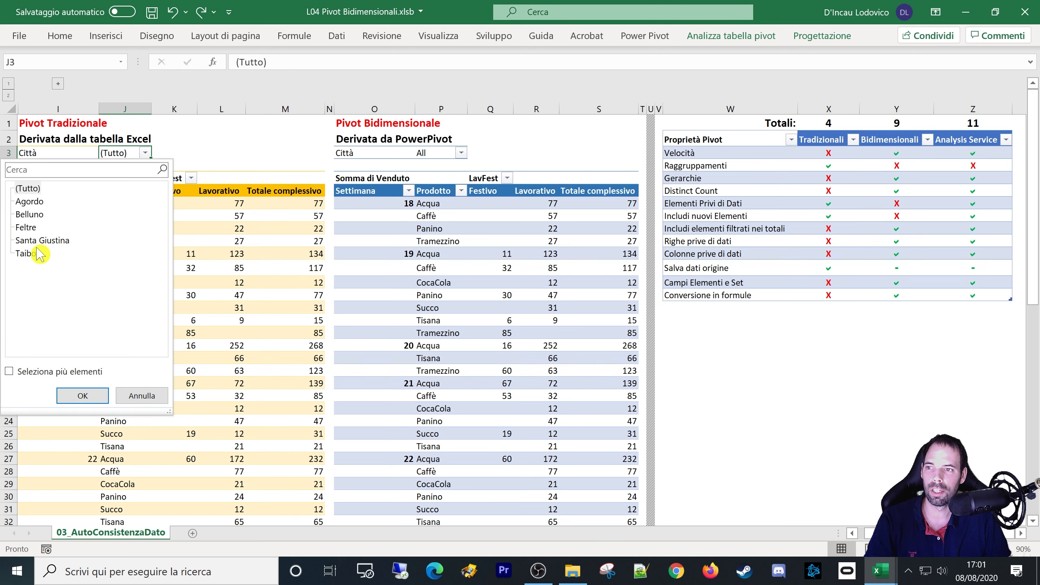
{"action": "left_click", "coordinate": [28, 371]}
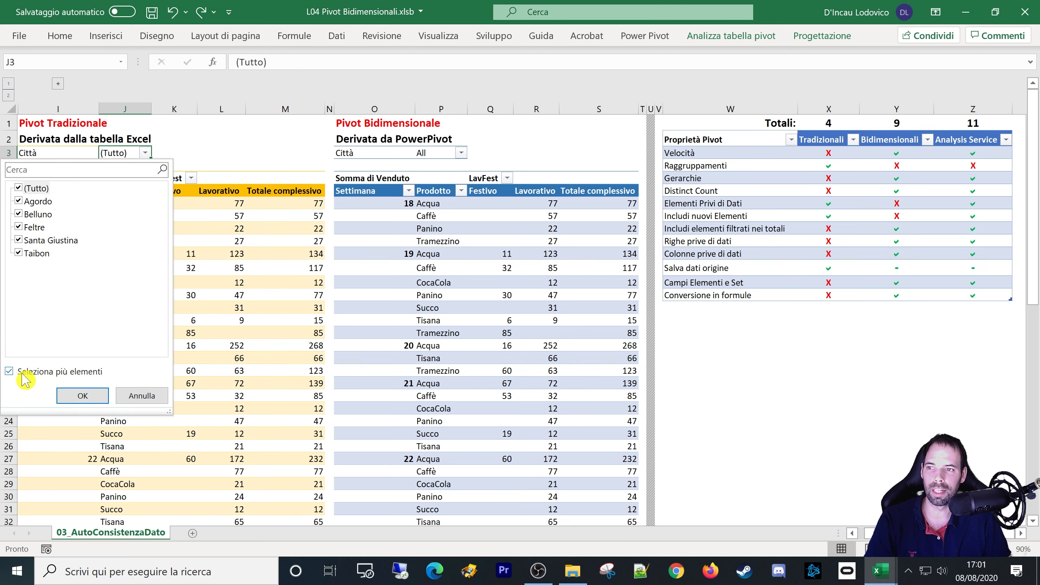
{"action": "left_click", "coordinate": [135, 395]}
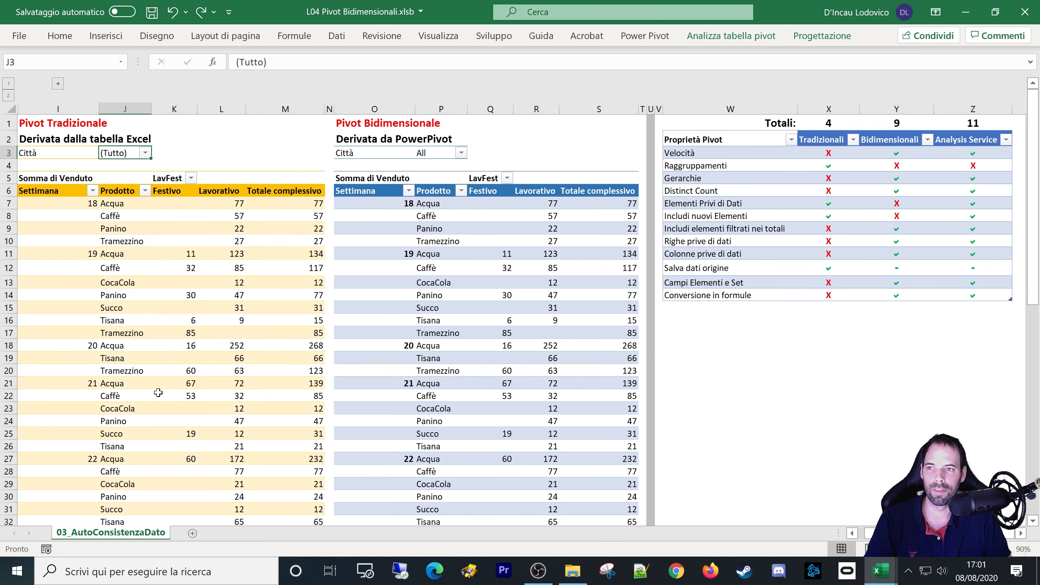
Expand All and each city from Agordo to Taibon in the two-dimensional pivot's Città filter, and leave without applying anything.
{"action": "left_click", "coordinate": [445, 153]}
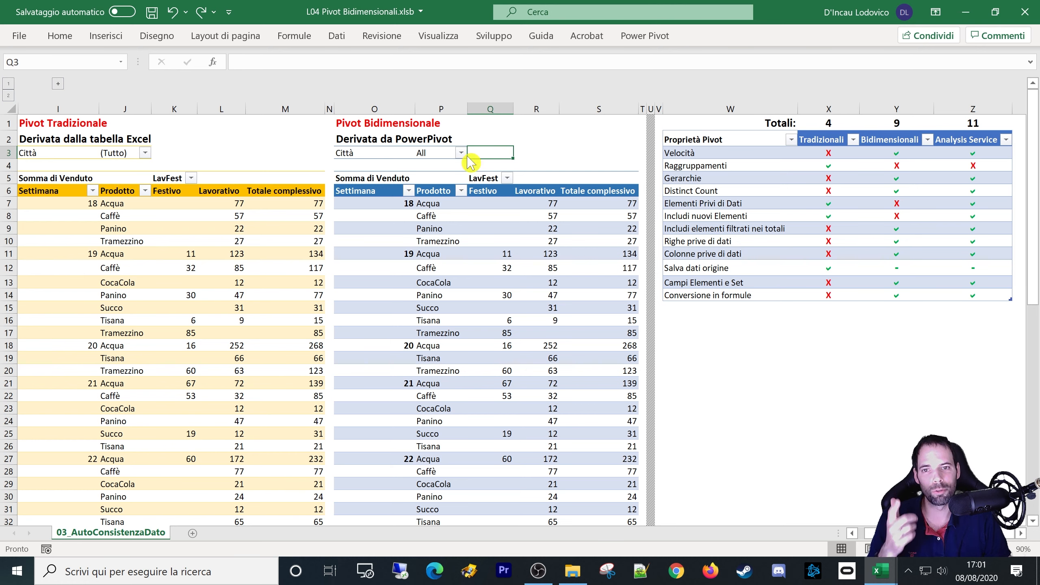
{"action": "left_click", "coordinate": [461, 152]}
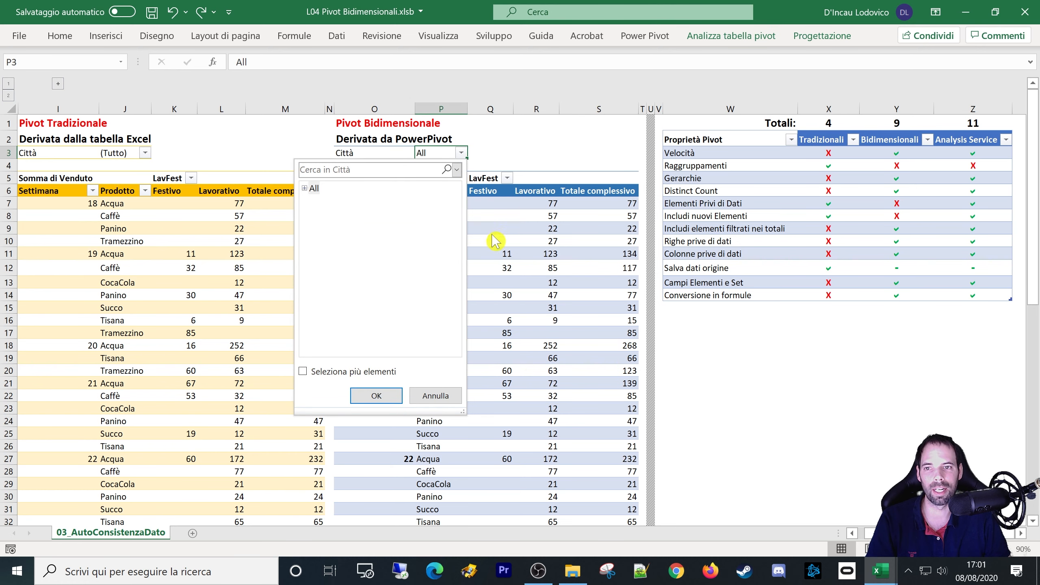
{"action": "left_click", "coordinate": [314, 189]}
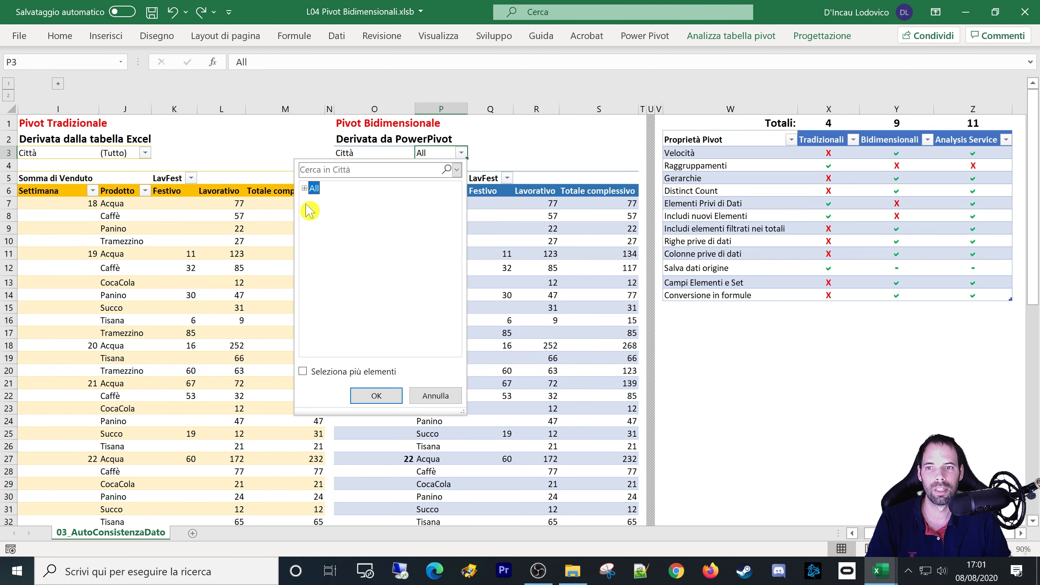
{"action": "left_click", "coordinate": [305, 188]}
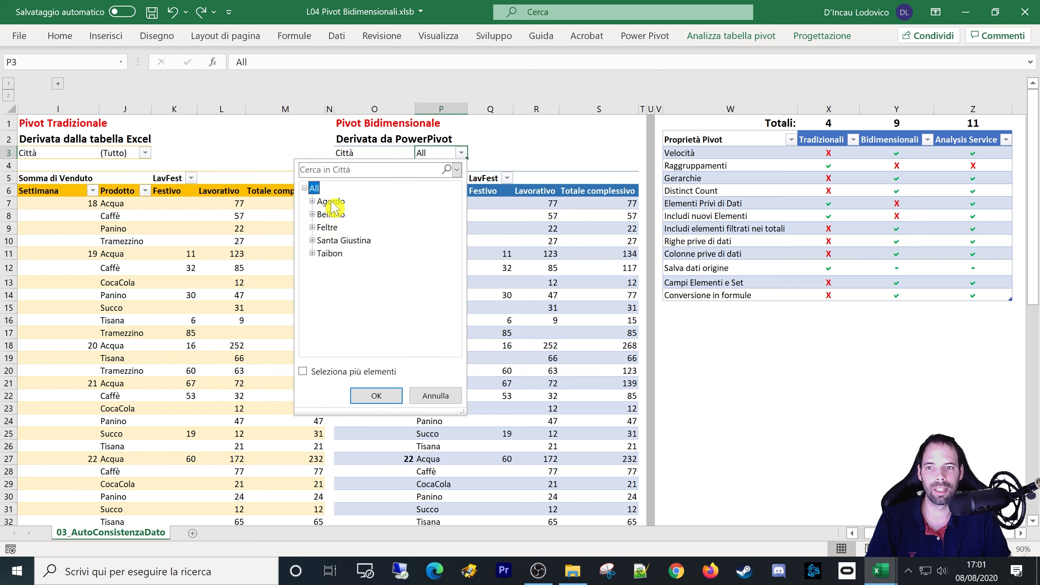
{"action": "left_click", "coordinate": [312, 201]}
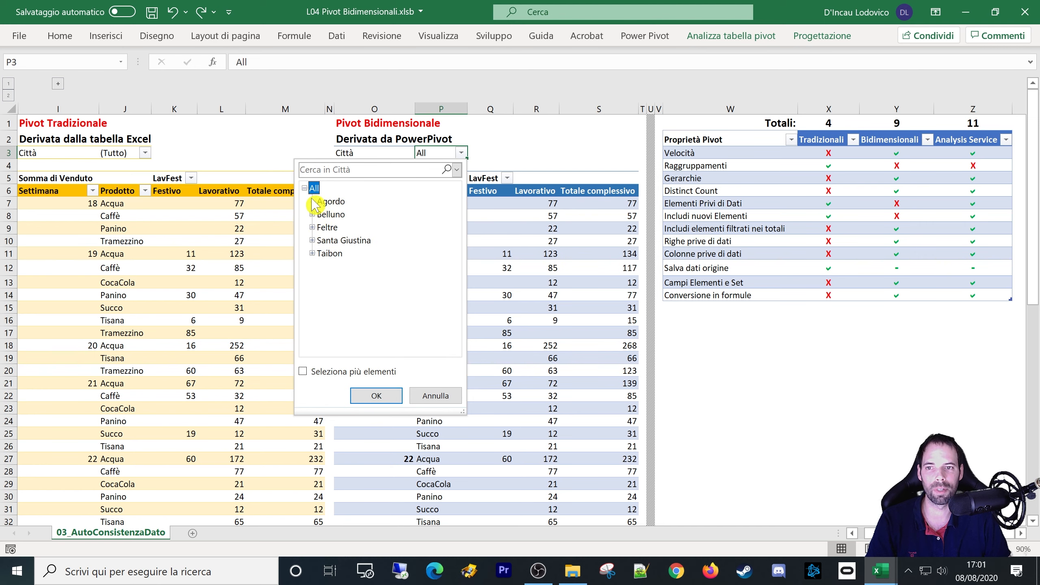
{"action": "left_click", "coordinate": [312, 214]}
{"action": "left_click", "coordinate": [312, 227]}
{"action": "left_click", "coordinate": [312, 240]}
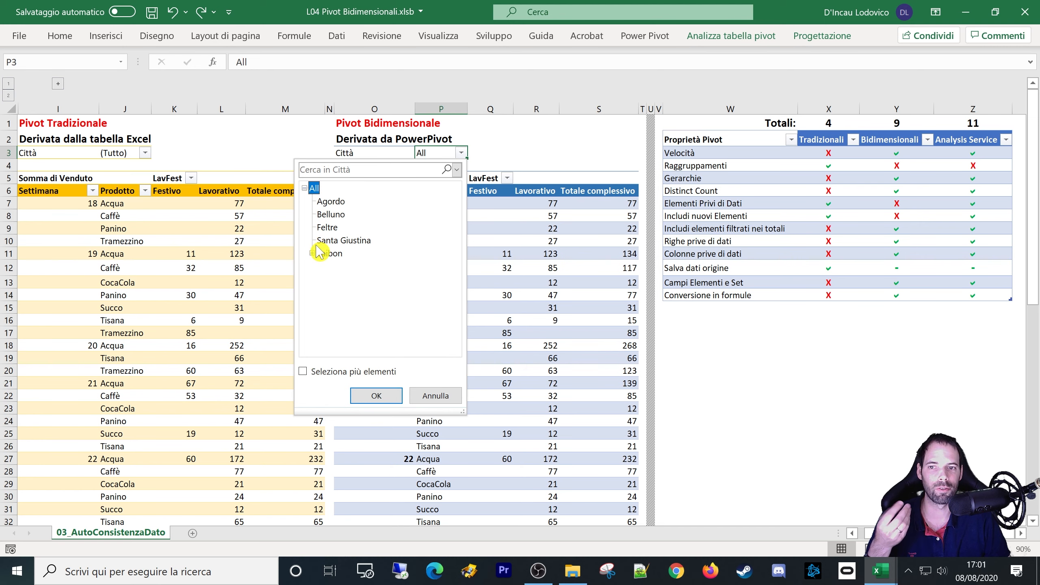
{"action": "left_click", "coordinate": [312, 253]}
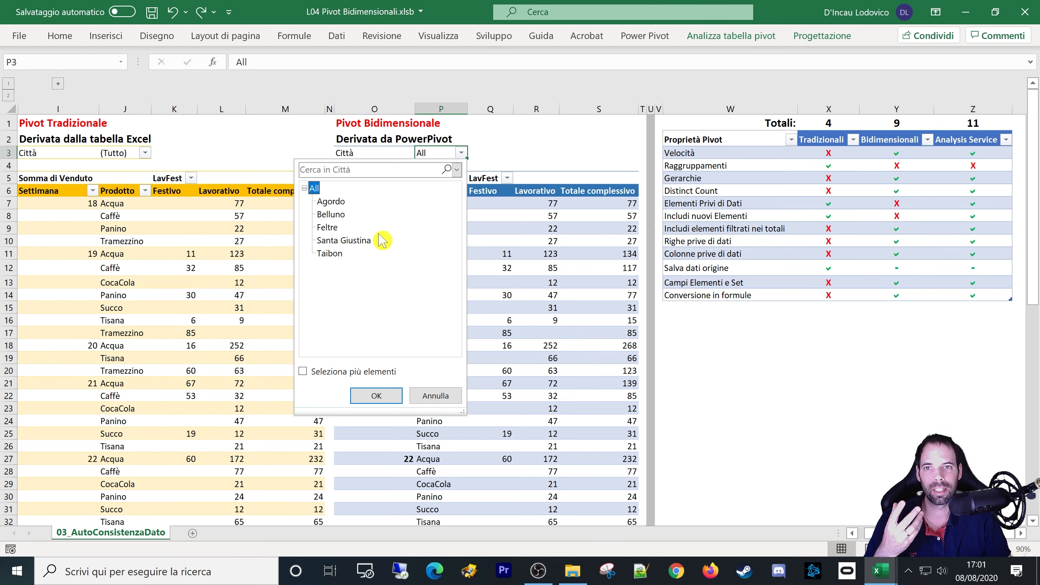
{"action": "left_click", "coordinate": [435, 395]}
Replace the Città filter field of the two-dimensional pivot with the Città-Prodotto hierarchy, and close the field list.
{"action": "right_click", "coordinate": [409, 253]}
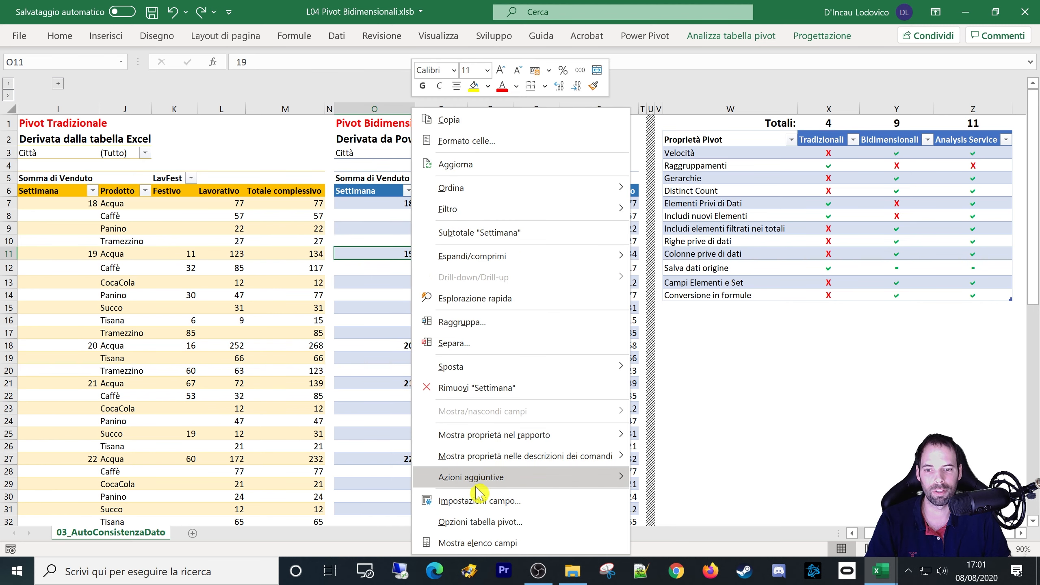
{"action": "left_click", "coordinate": [477, 543]}
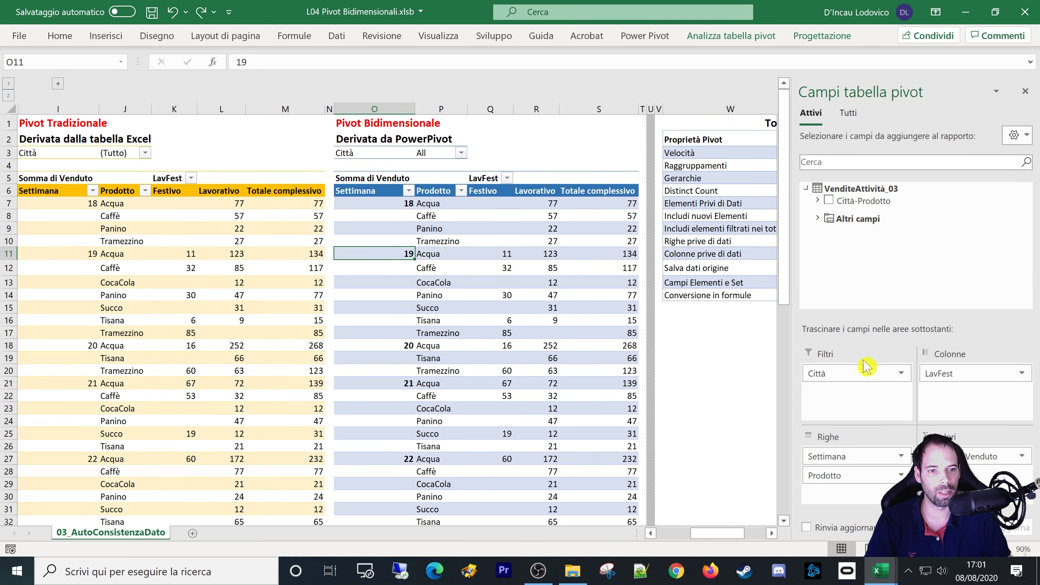
{"action": "left_click_drag", "start_coordinate": [831, 375], "coordinate": [843, 264]}
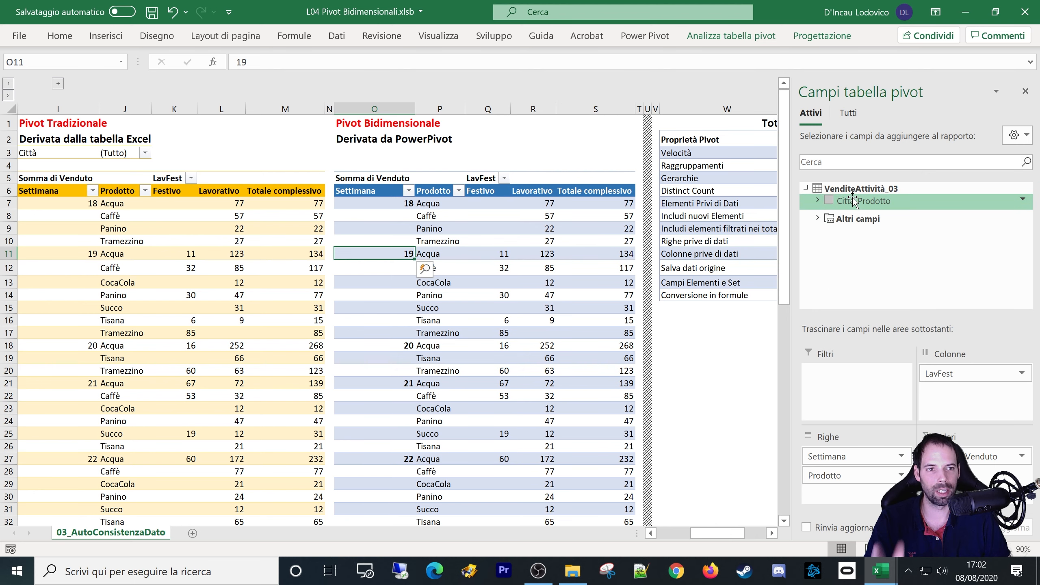
{"action": "left_click_drag", "start_coordinate": [852, 201], "coordinate": [847, 383]}
{"action": "left_click", "coordinate": [1025, 91]}
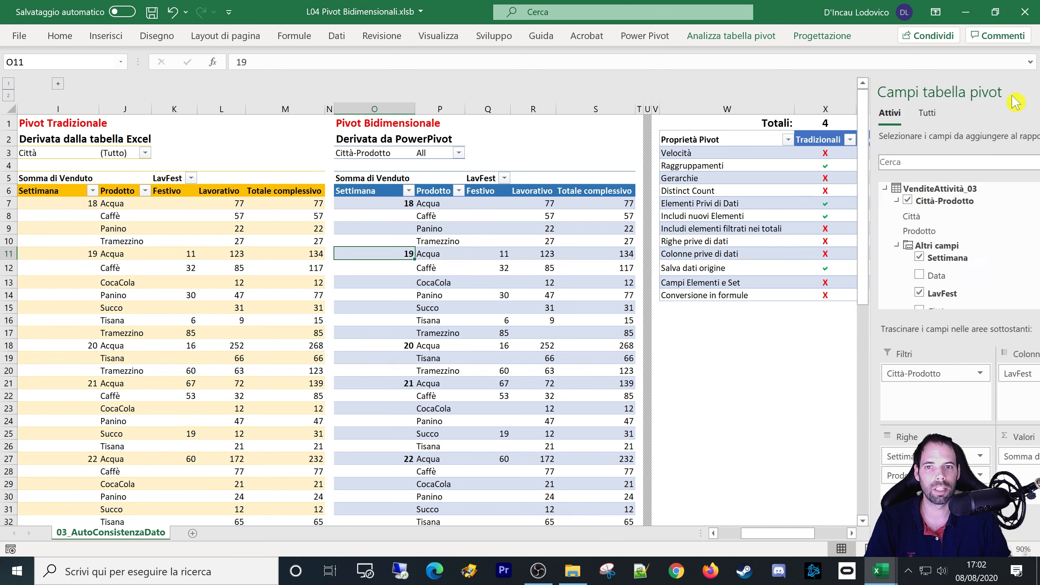
Compare the filter fields and expand the two-dimensional pivot's Città-Prodotto filter to view the products under Agordo and Belluno.
{"action": "left_click", "coordinate": [378, 152]}
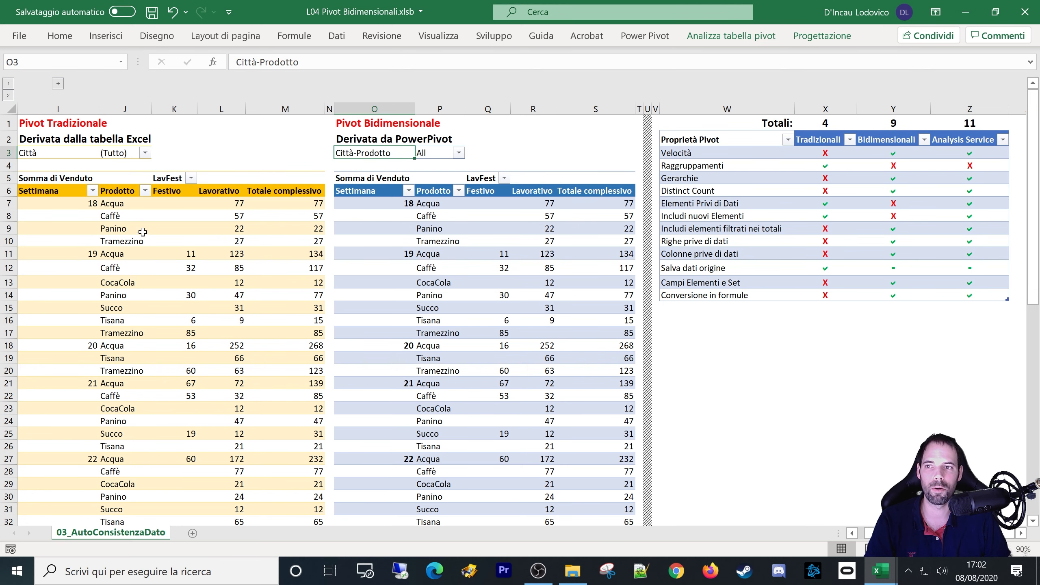
{"action": "left_click", "coordinate": [119, 195]}
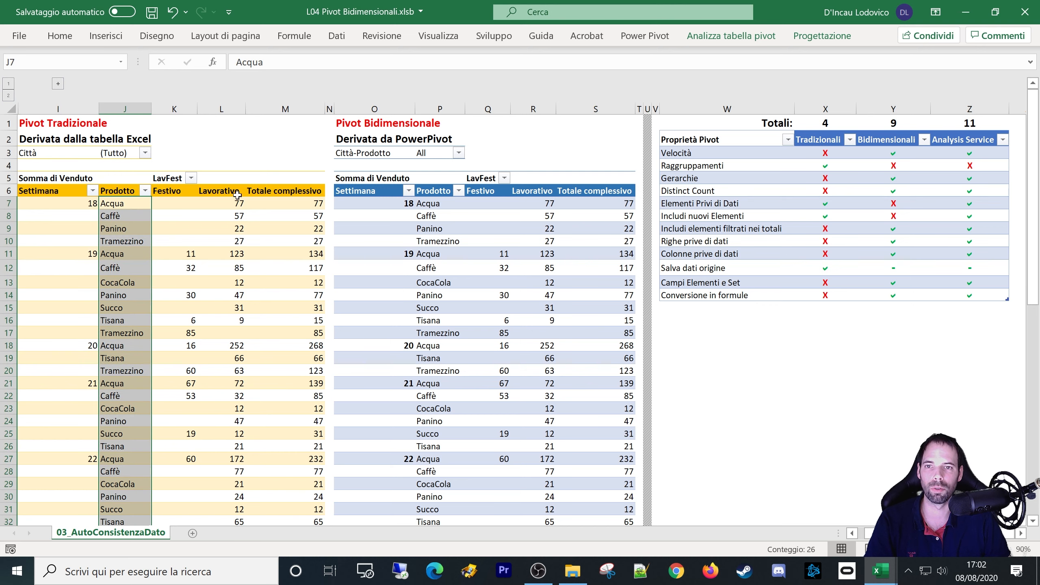
{"action": "left_click", "coordinate": [421, 153]}
{"action": "left_click", "coordinate": [459, 153]}
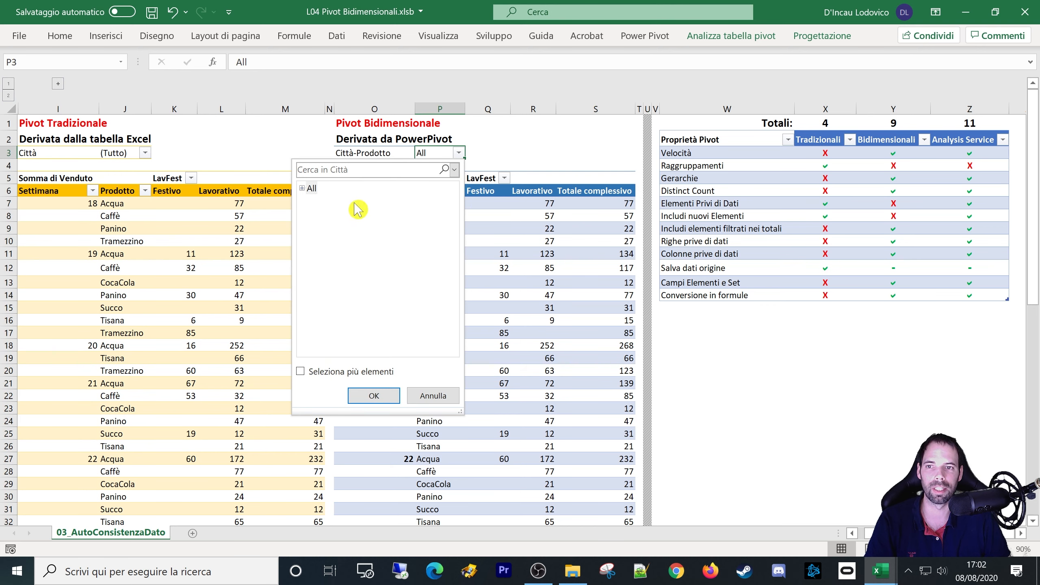
{"action": "left_click", "coordinate": [301, 188]}
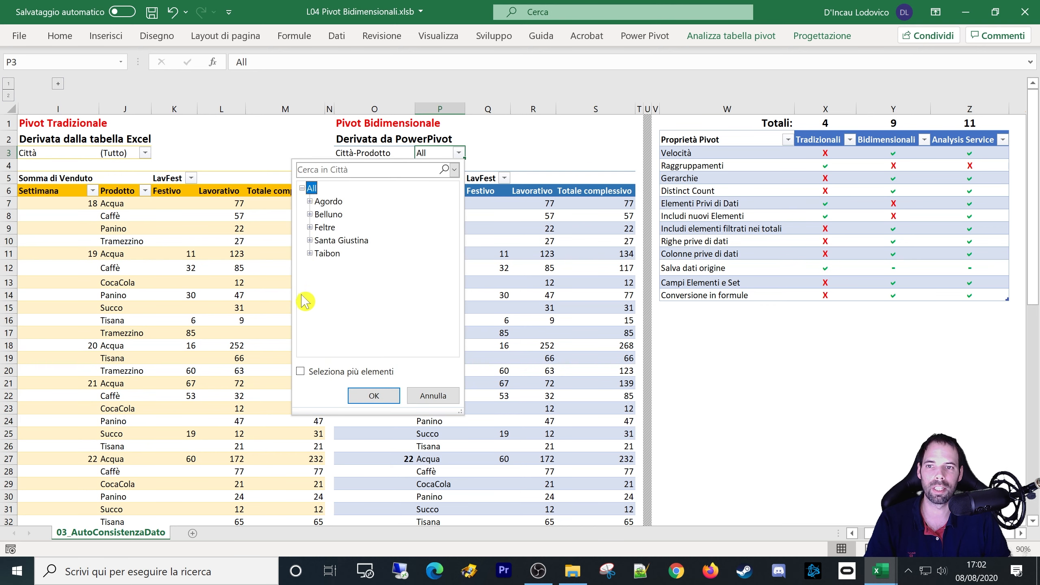
{"action": "left_click", "coordinate": [309, 201]}
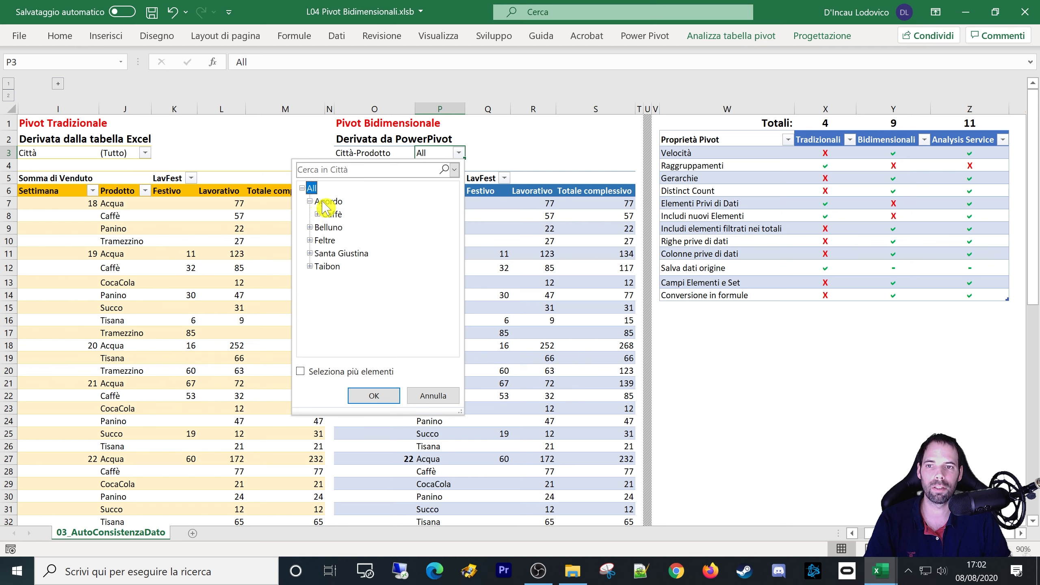
{"action": "left_click", "coordinate": [324, 203]}
{"action": "left_click", "coordinate": [331, 216]}
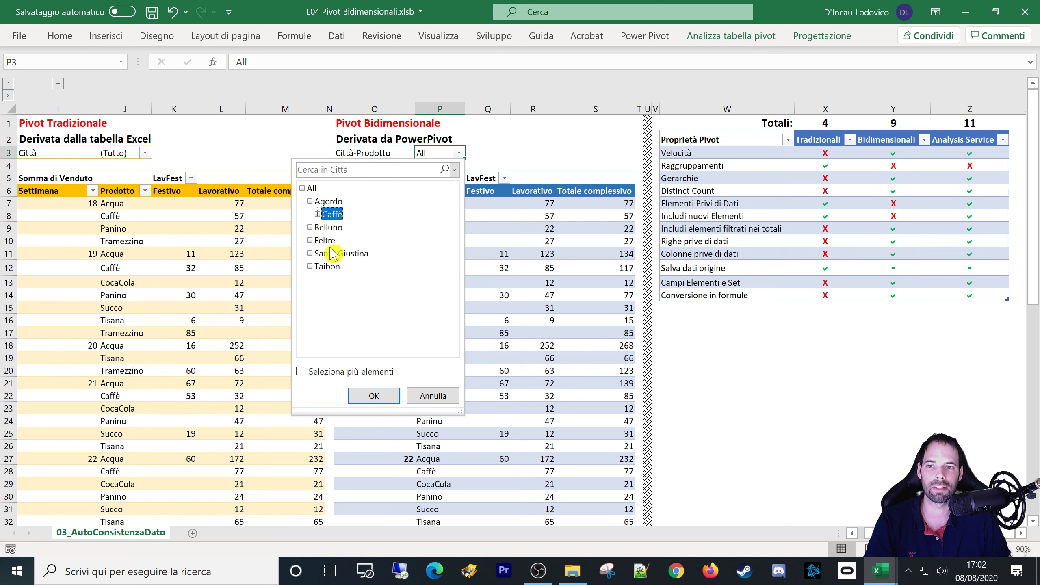
{"action": "left_click", "coordinate": [310, 227]}
{"action": "left_click", "coordinate": [334, 240]}
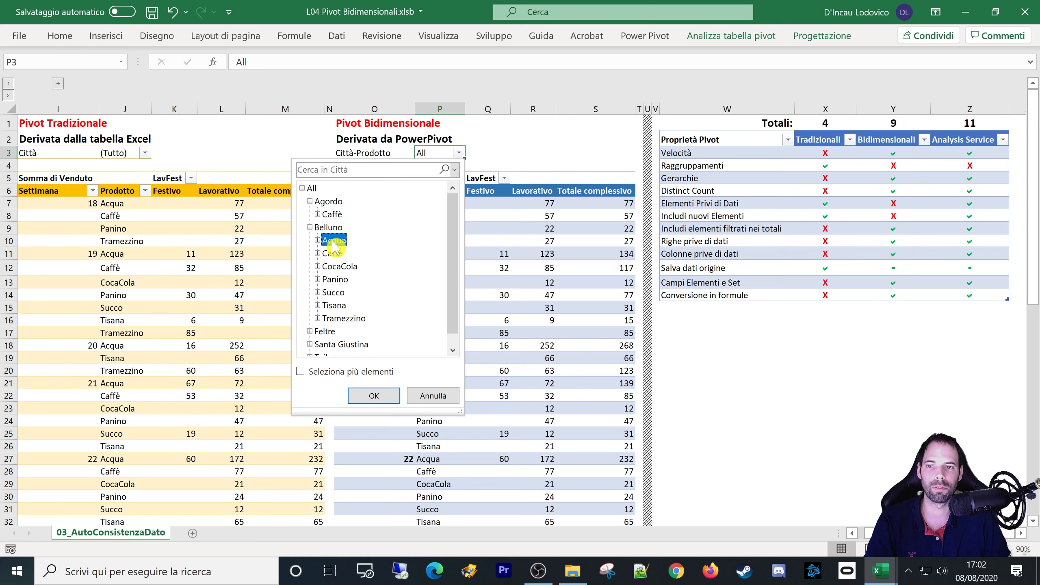
{"action": "left_click", "coordinate": [331, 253]}
{"action": "left_click", "coordinate": [335, 279]}
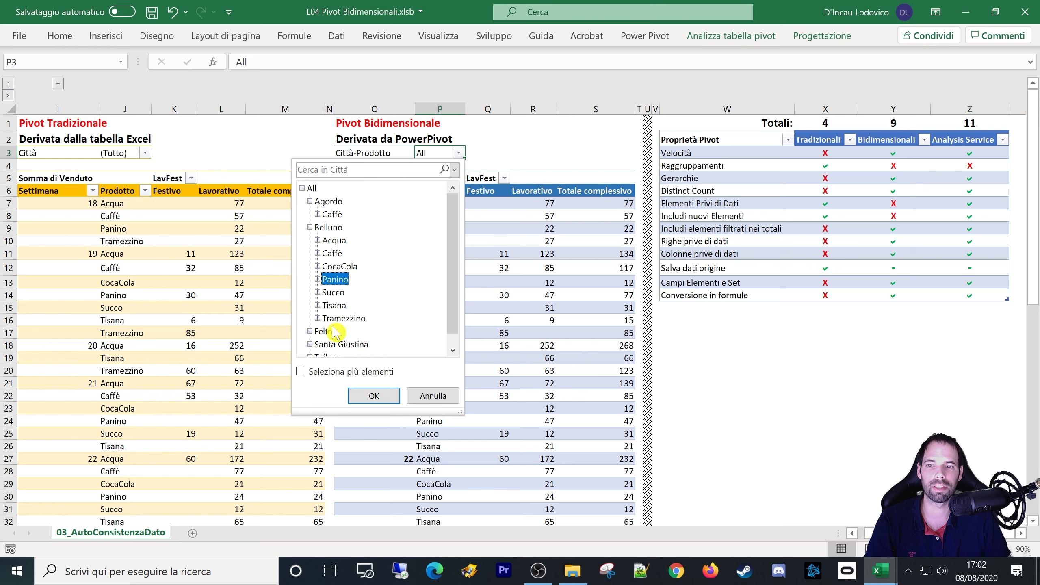
Filter the two-dimensional pivot by Panino, Succo, Tisana and Tramezzino under Belluno, with multiple selection enabled.
{"action": "left_click", "coordinate": [301, 371]}
{"action": "left_click", "coordinate": [335, 279]}
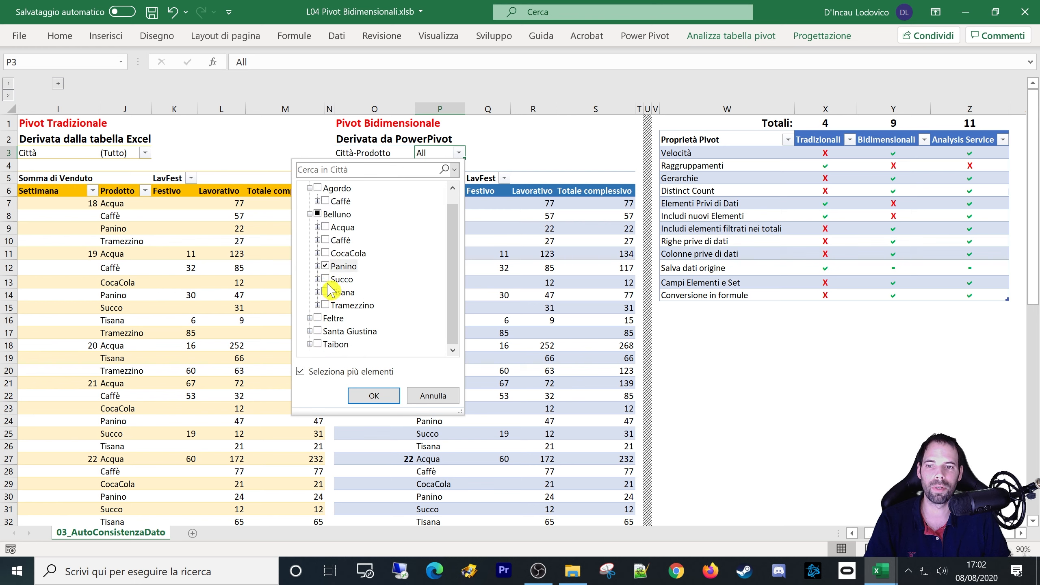
{"action": "left_click", "coordinate": [334, 292]}
{"action": "left_click", "coordinate": [333, 305]}
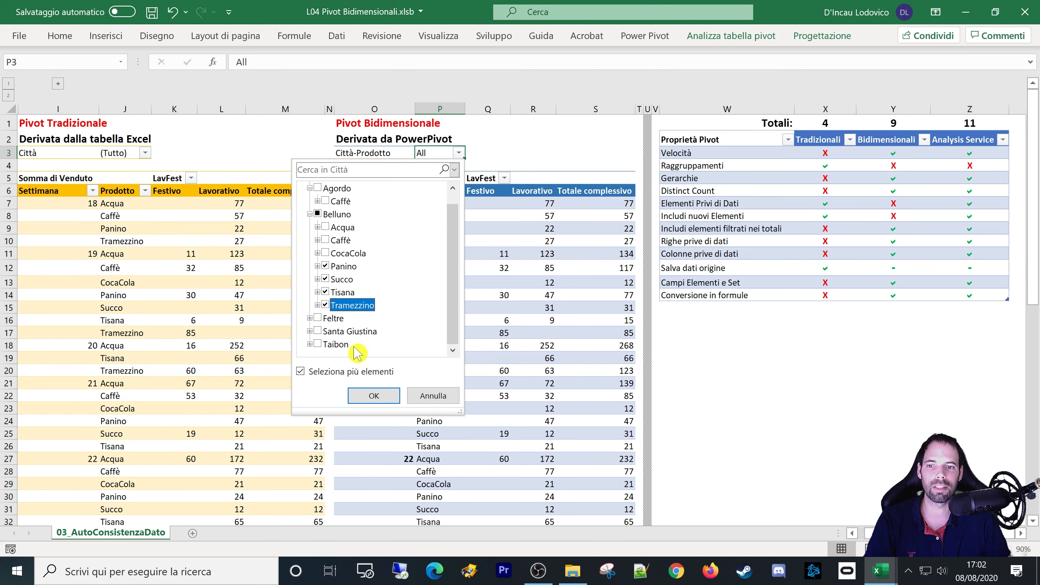
{"action": "left_click", "coordinate": [374, 395]}
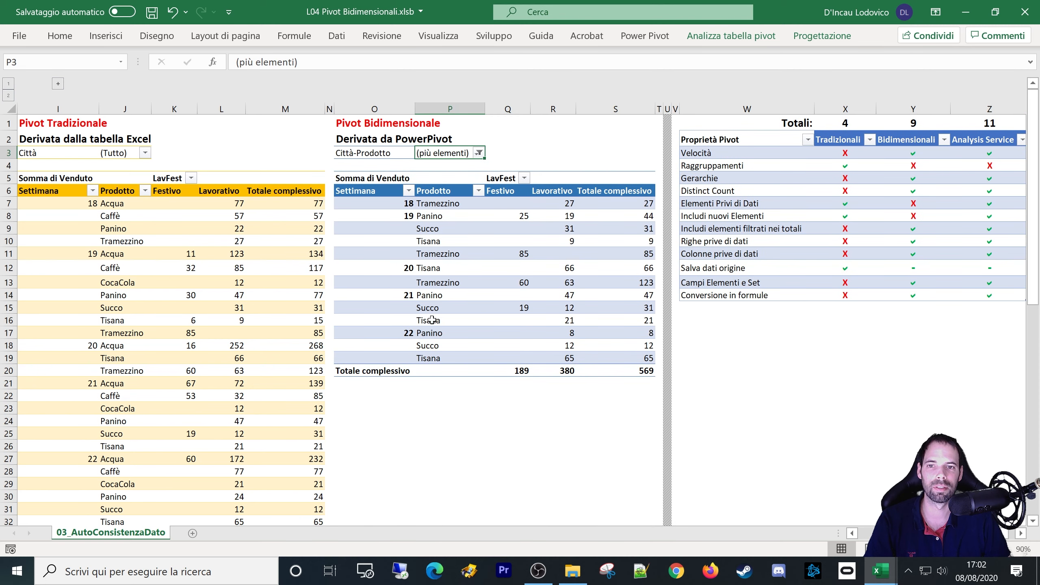
Reset the Città-Prodotto filter of the two-dimensional pivot to All and select the filter's field name.
{"action": "left_click", "coordinate": [478, 153]}
{"action": "left_click", "coordinate": [321, 187]}
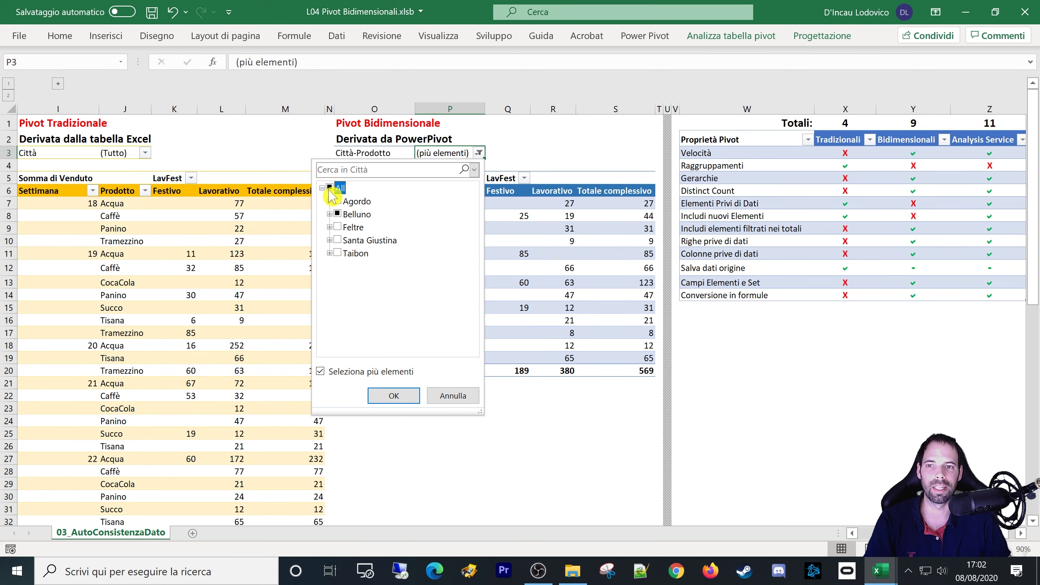
{"action": "left_click", "coordinate": [337, 214]}
{"action": "left_click", "coordinate": [392, 395]}
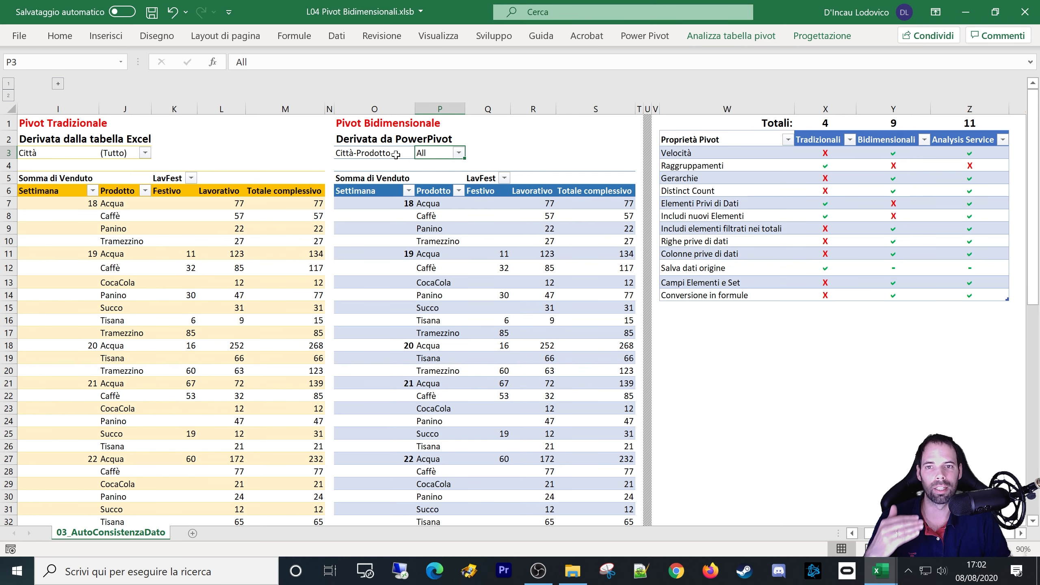
{"action": "left_click", "coordinate": [358, 155]}
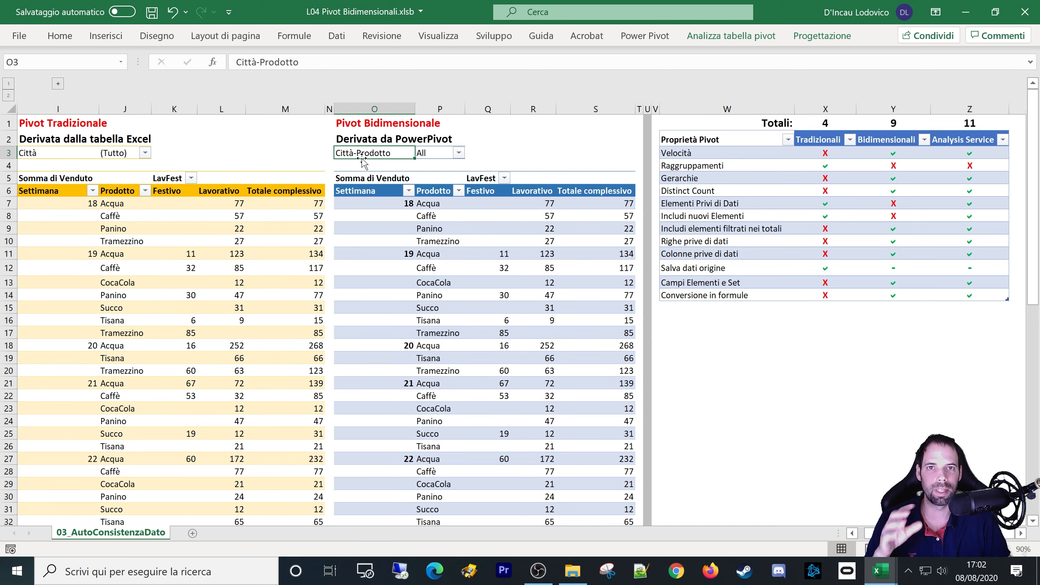
Expand the two-dimensional pivot's Città-Prodotto filter to view the products under Belluno, and close it with All selected.
{"action": "left_click", "coordinate": [435, 154]}
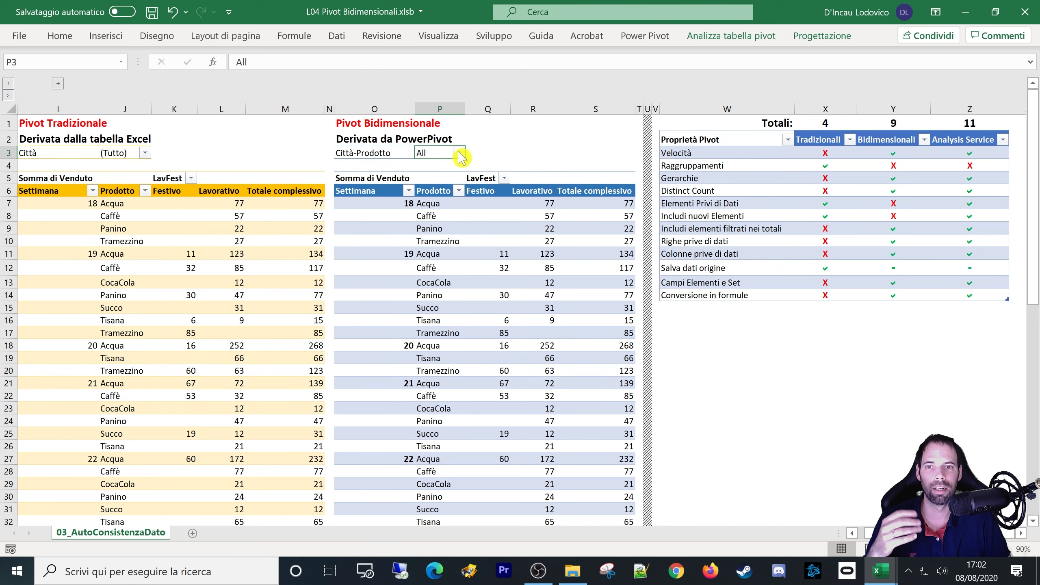
{"action": "left_click", "coordinate": [458, 153]}
{"action": "left_click", "coordinate": [302, 188]}
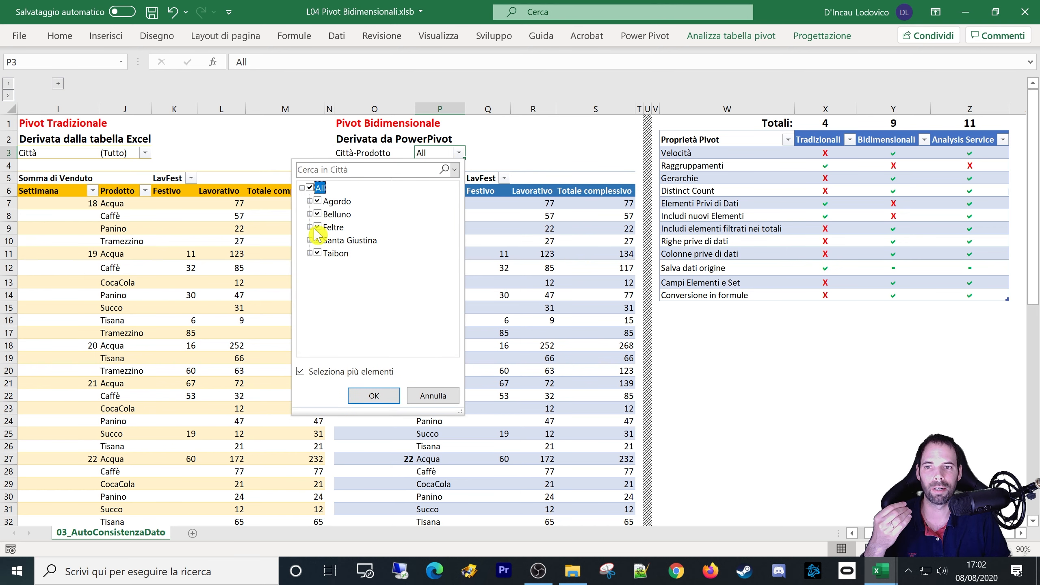
{"action": "left_click", "coordinate": [309, 214]}
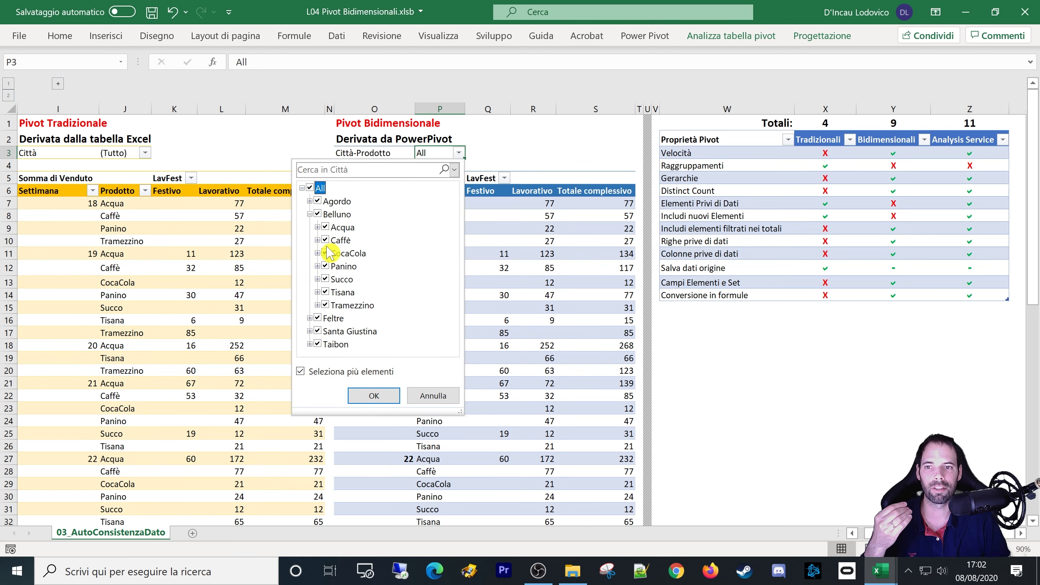
{"action": "left_click", "coordinate": [310, 214]}
{"action": "left_click", "coordinate": [302, 188]}
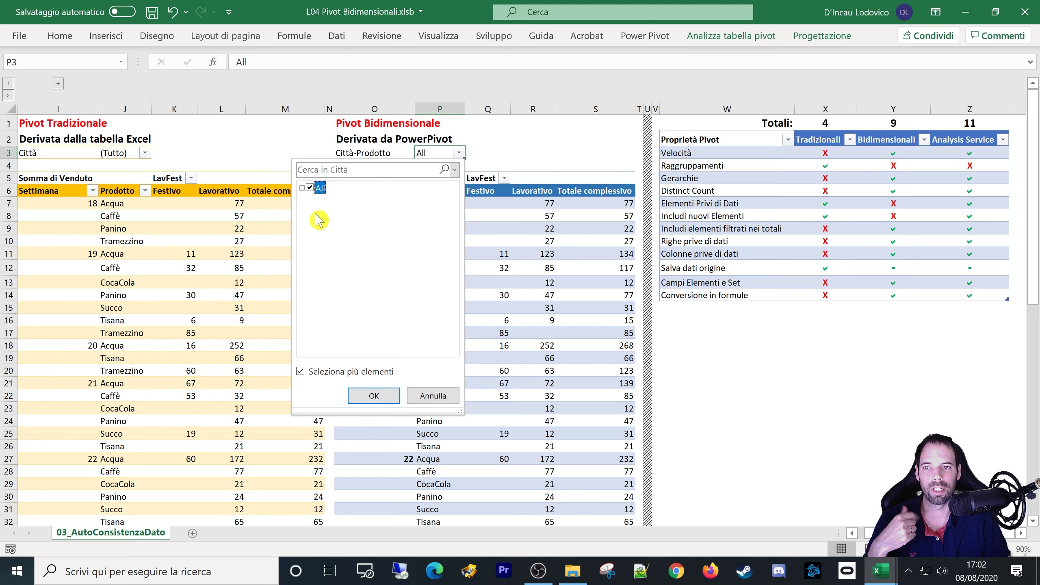
{"action": "left_click", "coordinate": [423, 396]}
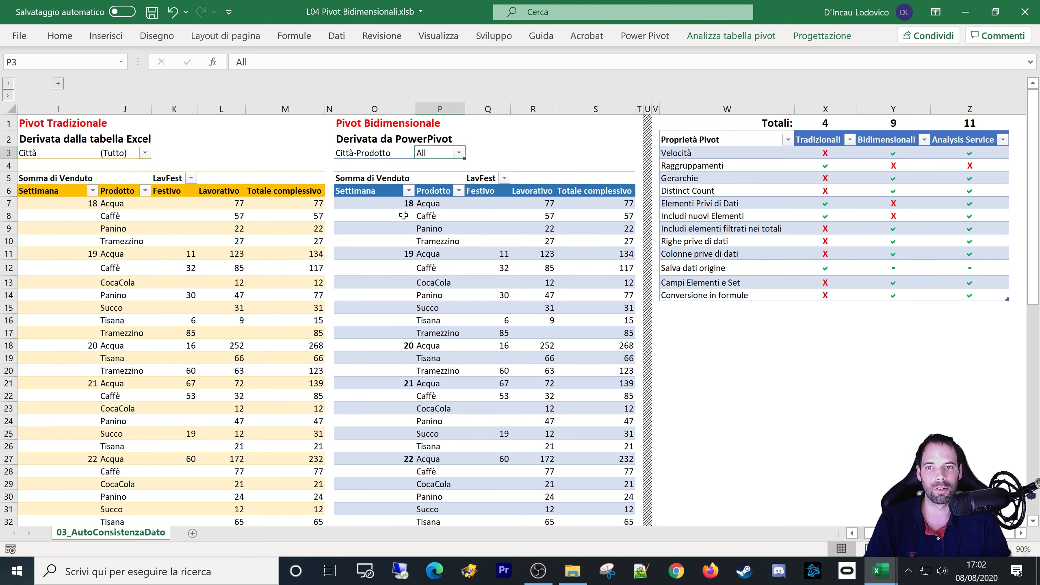
{"action": "left_click", "coordinate": [458, 152]}
{"action": "left_click", "coordinate": [360, 394]}
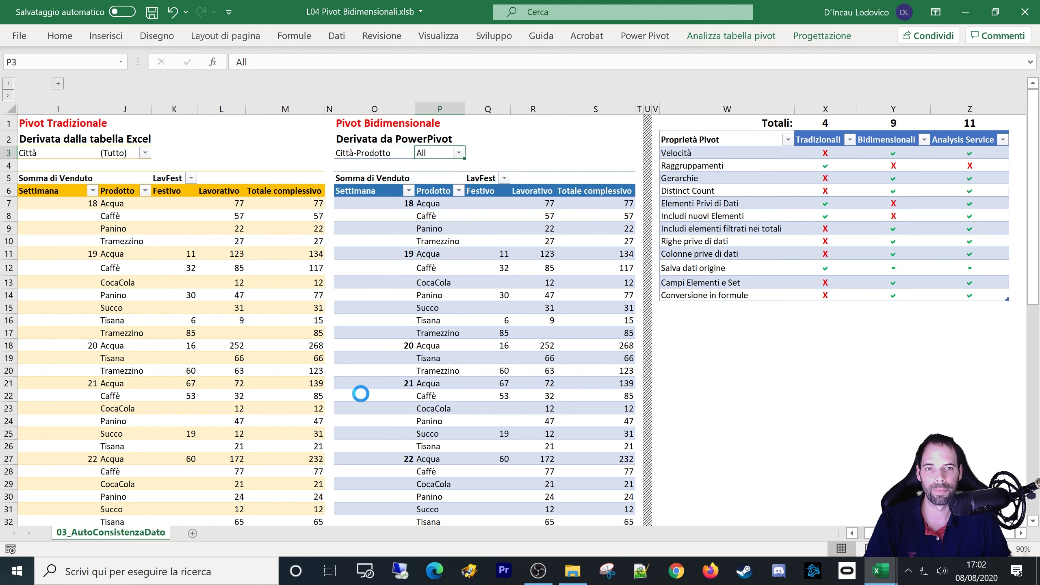
Compare the Gerarchie marks across the three pivot types in the property table and select the Distinct Count property.
{"action": "left_click", "coordinate": [696, 191]}
{"action": "left_click", "coordinate": [818, 176]}
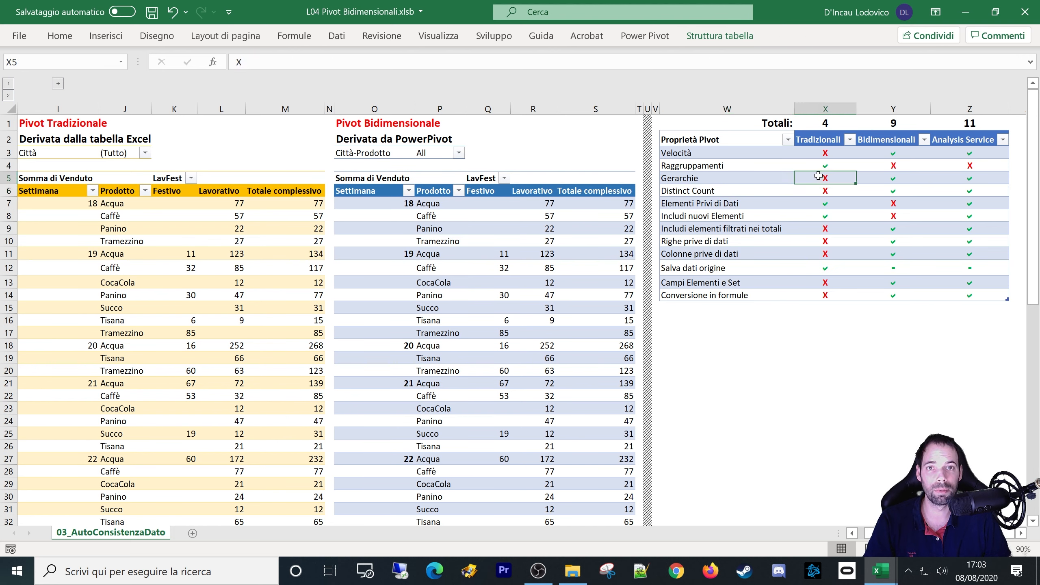
{"action": "left_click_drag", "start_coordinate": [908, 174], "coordinate": [953, 176]}
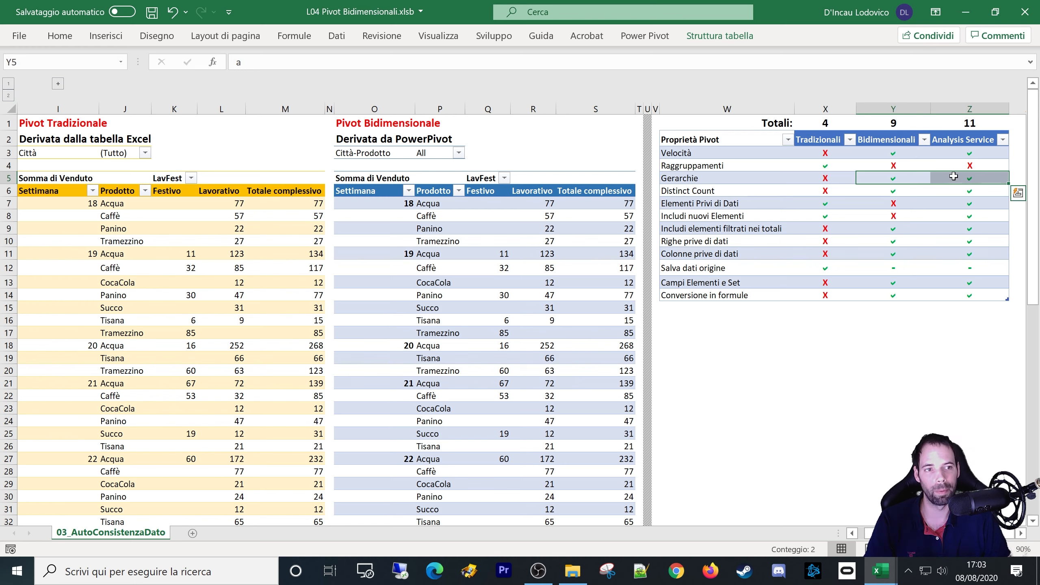
{"action": "left_click", "coordinate": [885, 177]}
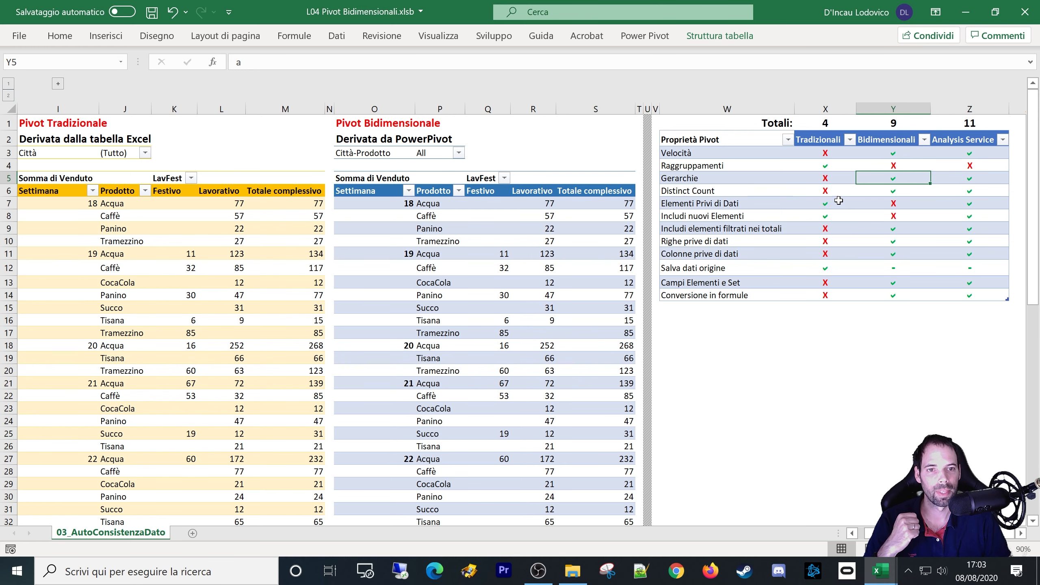
{"action": "left_click", "coordinate": [820, 181]}
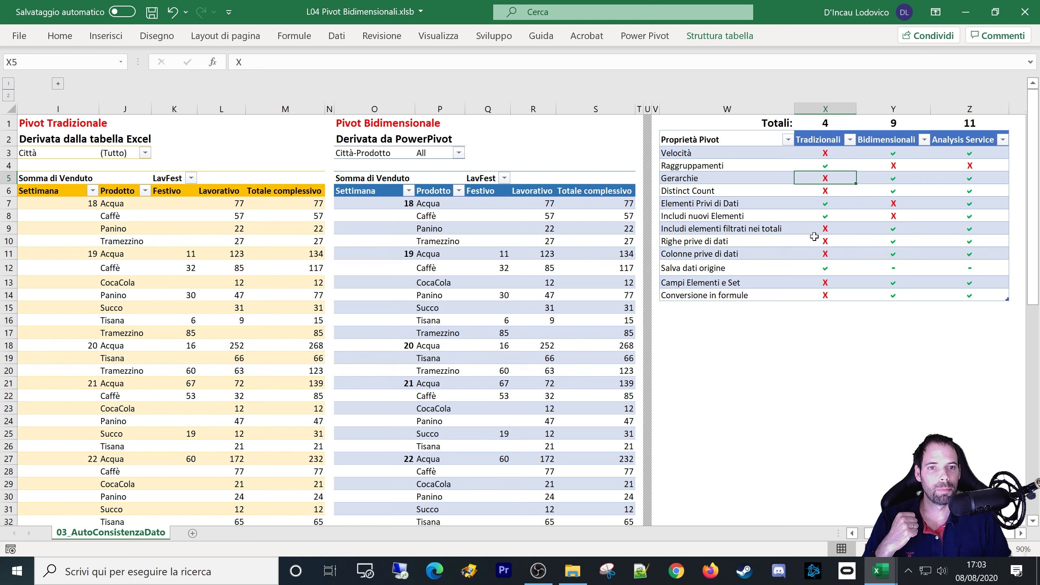
{"action": "left_click", "coordinate": [678, 195]}
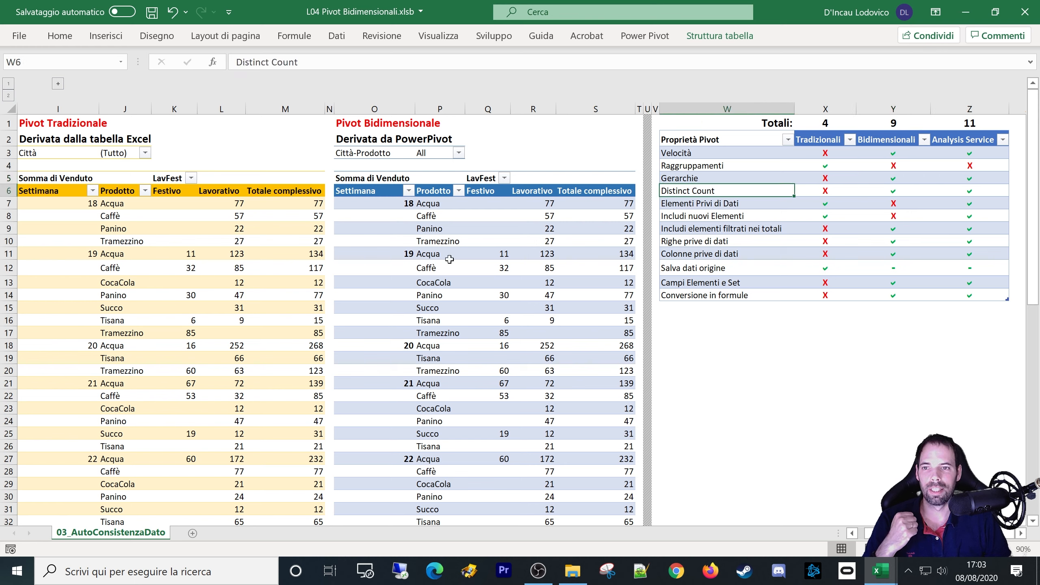
Show the traditional pivot's field list and replace Venduto with Città as the value field.
{"action": "right_click", "coordinate": [220, 246]}
{"action": "left_click", "coordinate": [294, 506]}
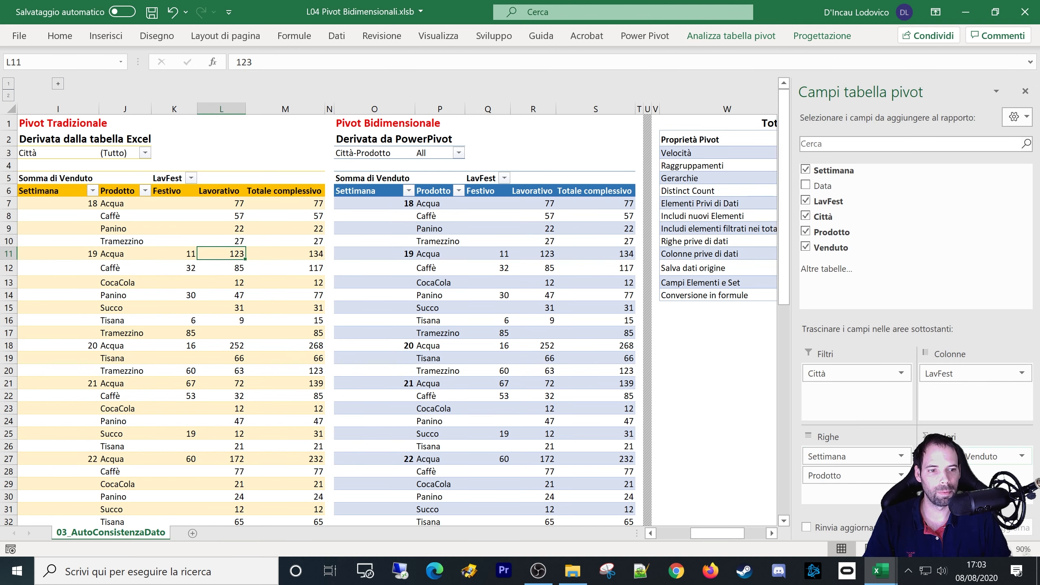
{"action": "left_click_drag", "start_coordinate": [935, 428], "coordinate": [852, 278]}
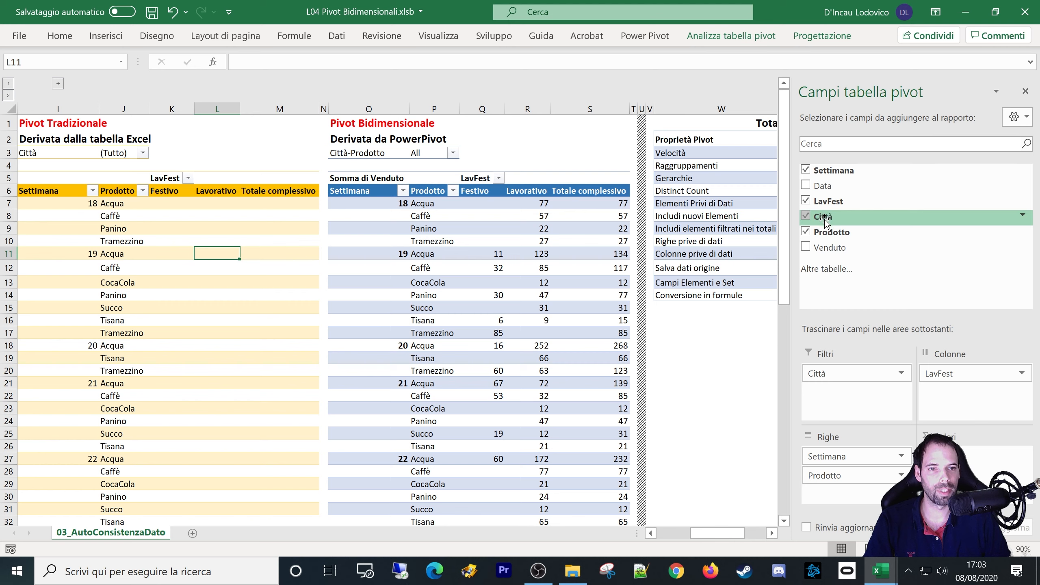
{"action": "left_click_drag", "start_coordinate": [826, 224], "coordinate": [975, 456]}
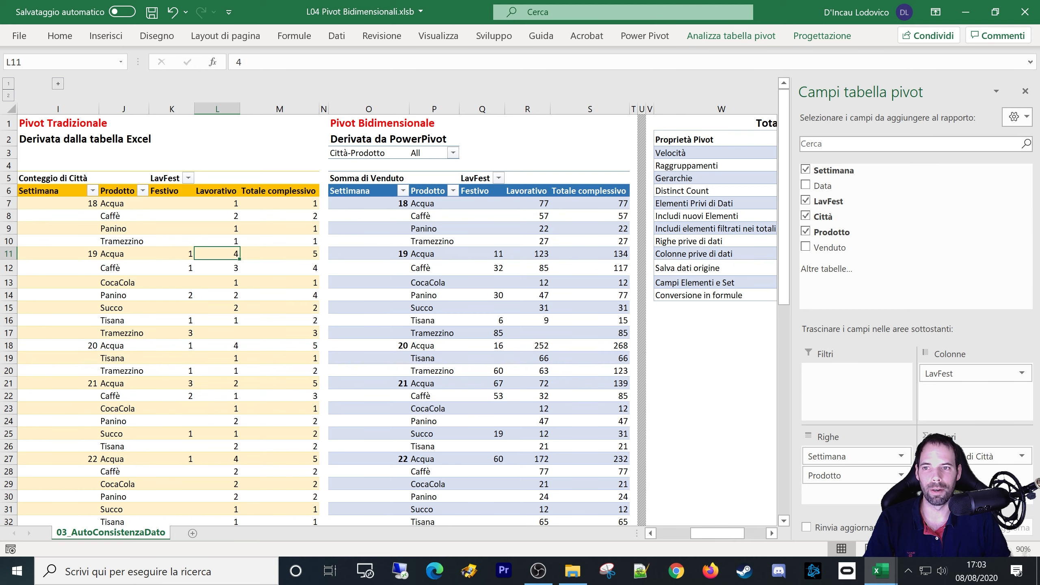
Examine the summary calculations and display options offered for the traditional pivot's Città value field, leaving the settings unapplied.
{"action": "left_click", "coordinate": [982, 456]}
{"action": "left_click", "coordinate": [922, 441]}
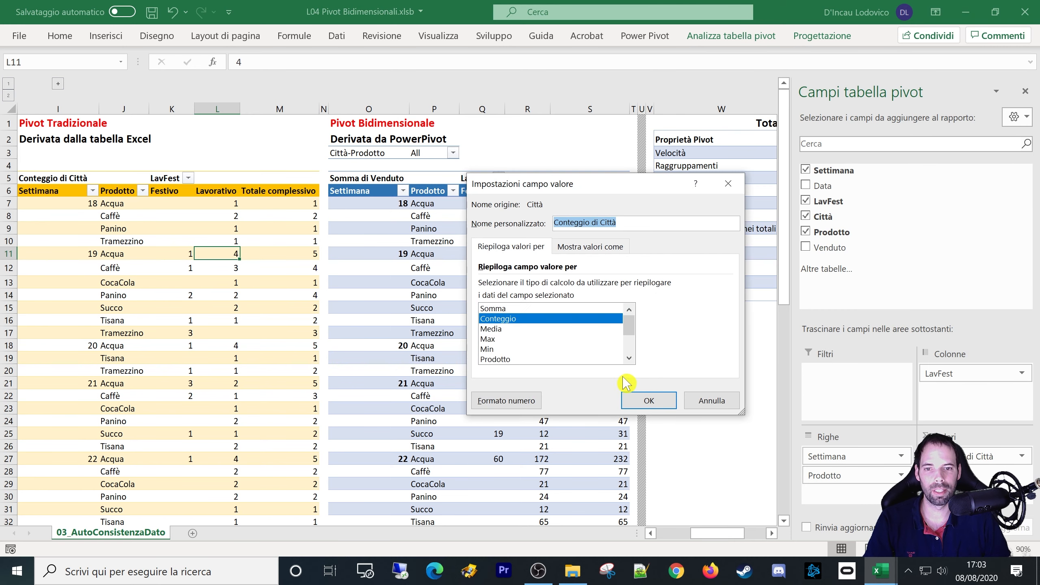
{"action": "left_click", "coordinate": [524, 319]}
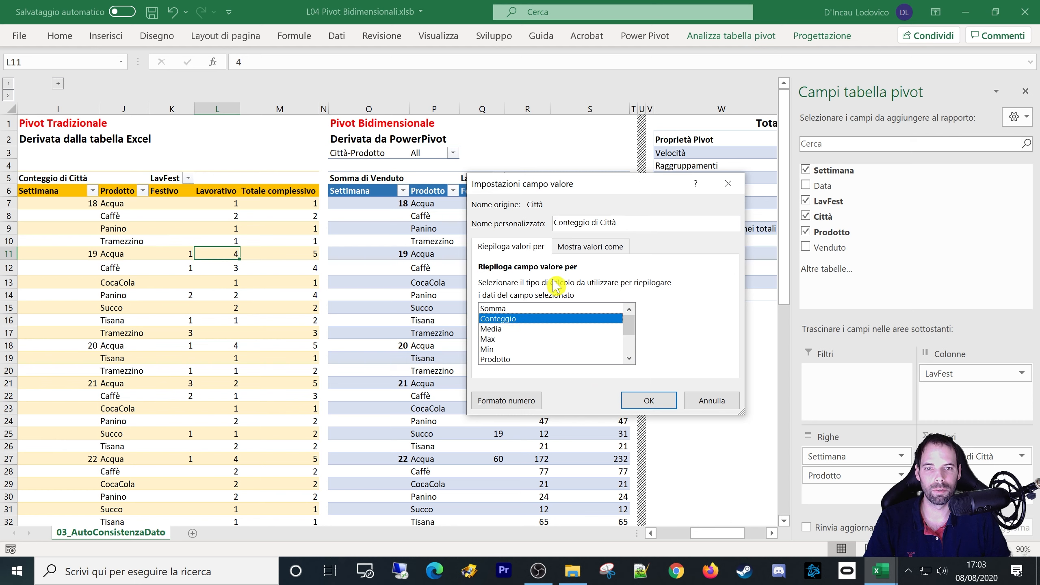
{"action": "mouse_move", "coordinate": [634, 328]}
{"action": "left_mouse_down"}
{"action": "mouse_move", "coordinate": [632, 360]}
{"action": "mouse_move", "coordinate": [632, 314]}
{"action": "left_mouse_up"}
{"action": "left_click", "coordinate": [592, 247]}
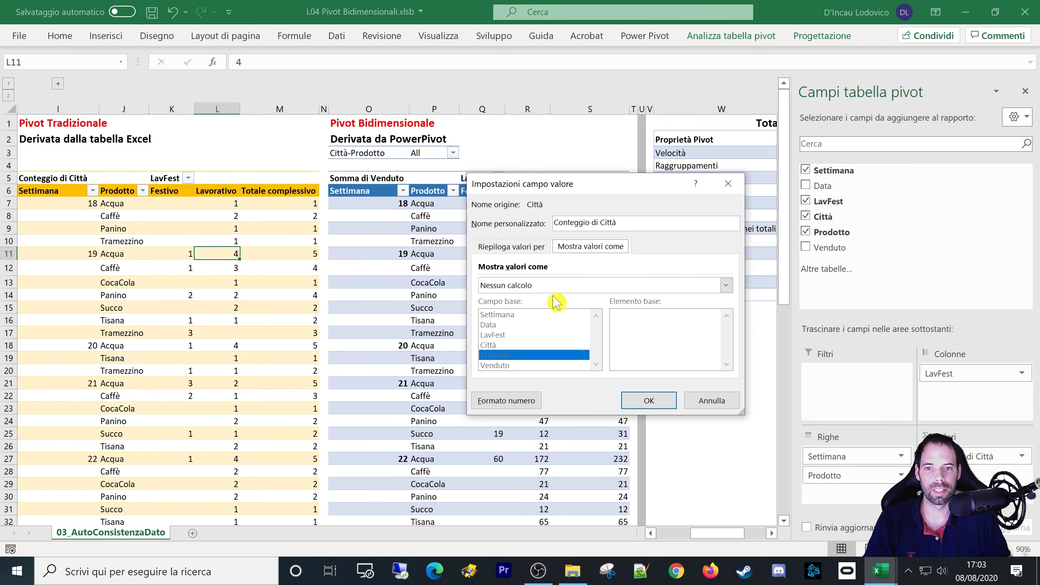
{"action": "left_click", "coordinate": [543, 252]}
{"action": "mouse_move", "coordinate": [627, 330]}
{"action": "left_mouse_down"}
{"action": "mouse_move", "coordinate": [630, 357]}
{"action": "mouse_move", "coordinate": [627, 327]}
{"action": "left_mouse_up"}
{"action": "left_click", "coordinate": [721, 400]}
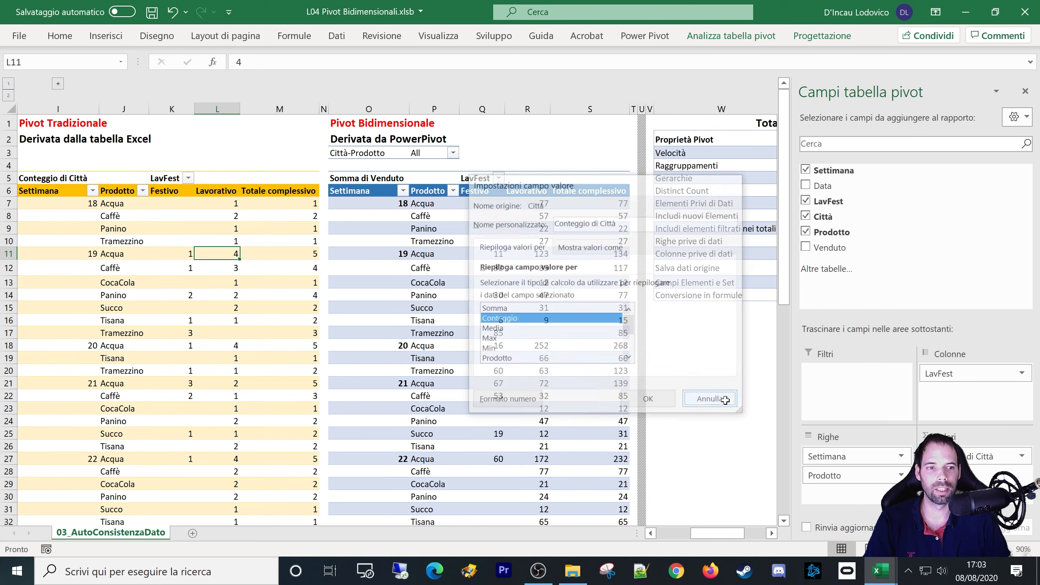
Move LavFest from the columns to the filters of the traditional pivot and check the Città counts of week 18's products.
{"action": "left_click_drag", "start_coordinate": [955, 373], "coordinate": [836, 374]}
{"action": "left_click", "coordinate": [210, 191]}
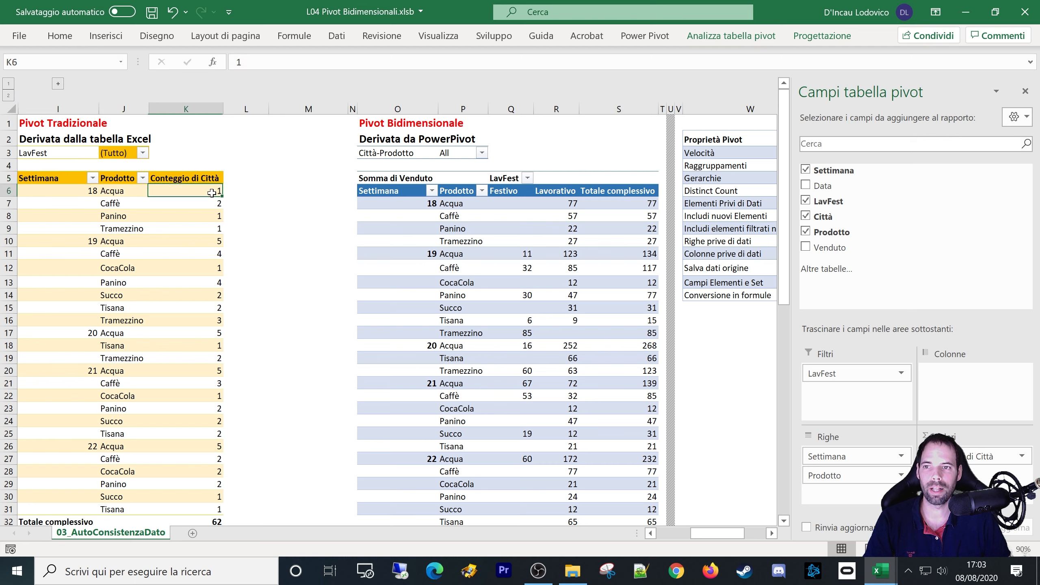
{"action": "left_click", "coordinate": [209, 205]}
{"action": "left_click", "coordinate": [209, 217]}
{"action": "left_click", "coordinate": [169, 191]}
{"action": "left_click", "coordinate": [112, 192]}
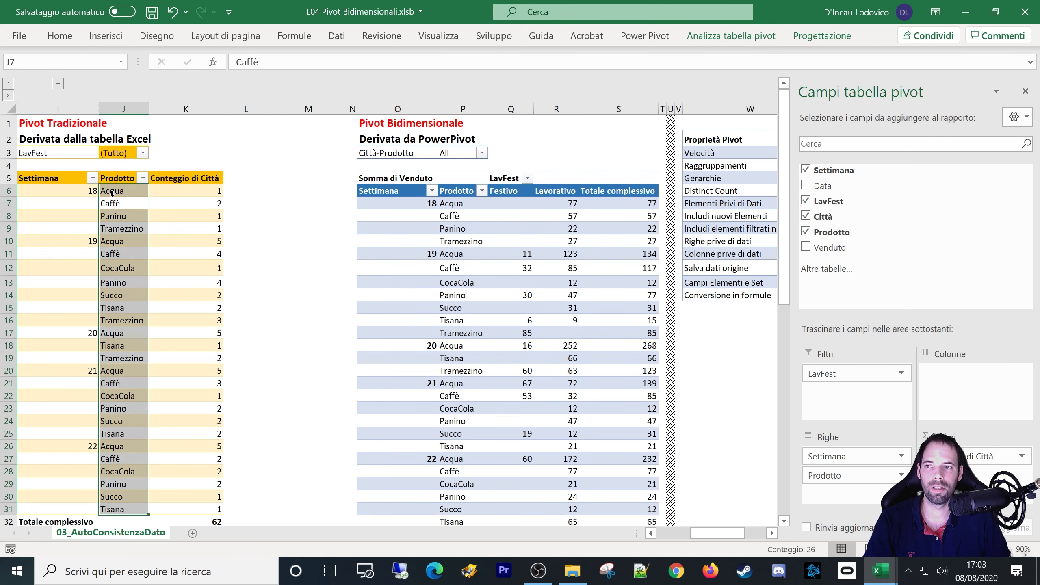
{"action": "left_click", "coordinate": [117, 193]}
{"action": "left_click", "coordinate": [126, 205]}
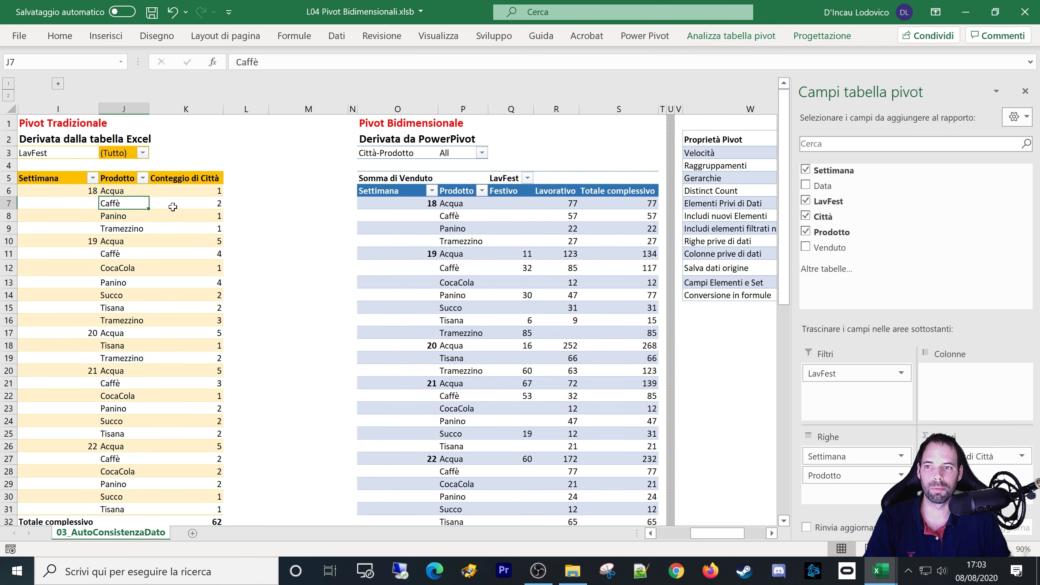
{"action": "left_click", "coordinate": [205, 204]}
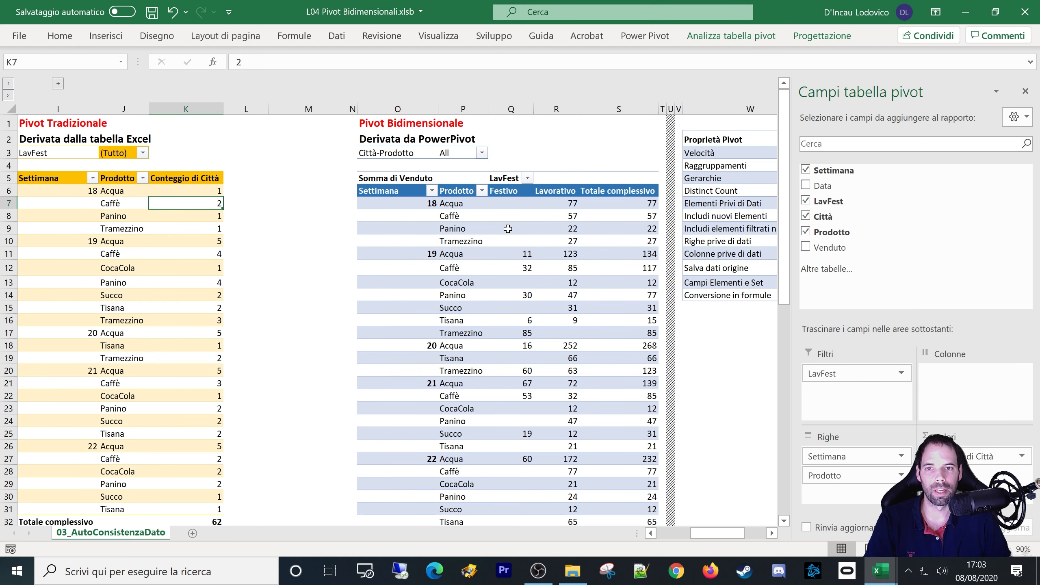
Remove Città-Prodotto, LavFest and Venduto from the two-dimensional pivot and add Città as its counted value field.
{"action": "left_click", "coordinate": [510, 215]}
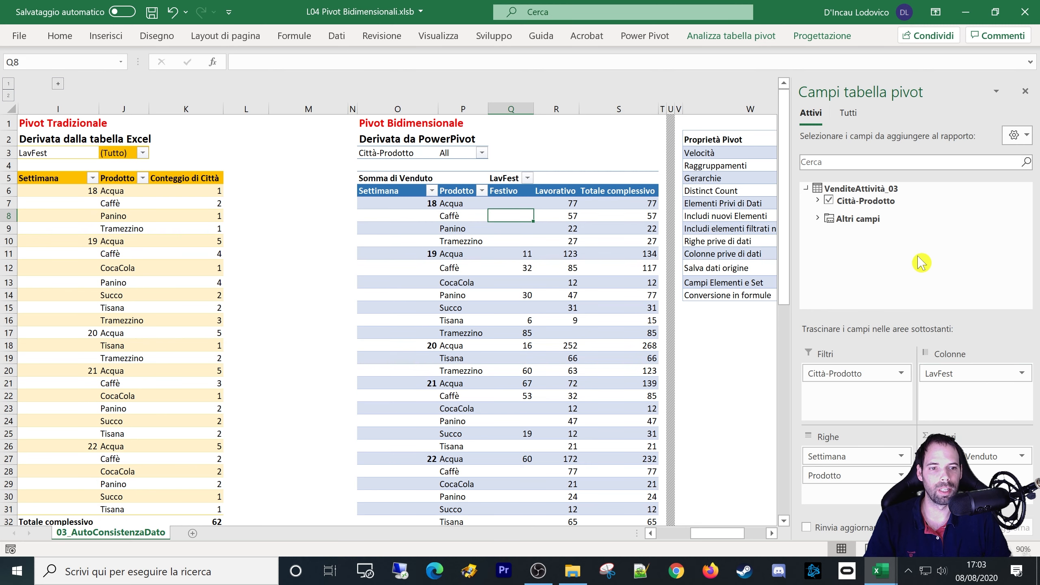
{"action": "left_click_drag", "start_coordinate": [921, 262], "coordinate": [921, 263]}
{"action": "left_click_drag", "start_coordinate": [851, 373], "coordinate": [851, 269]}
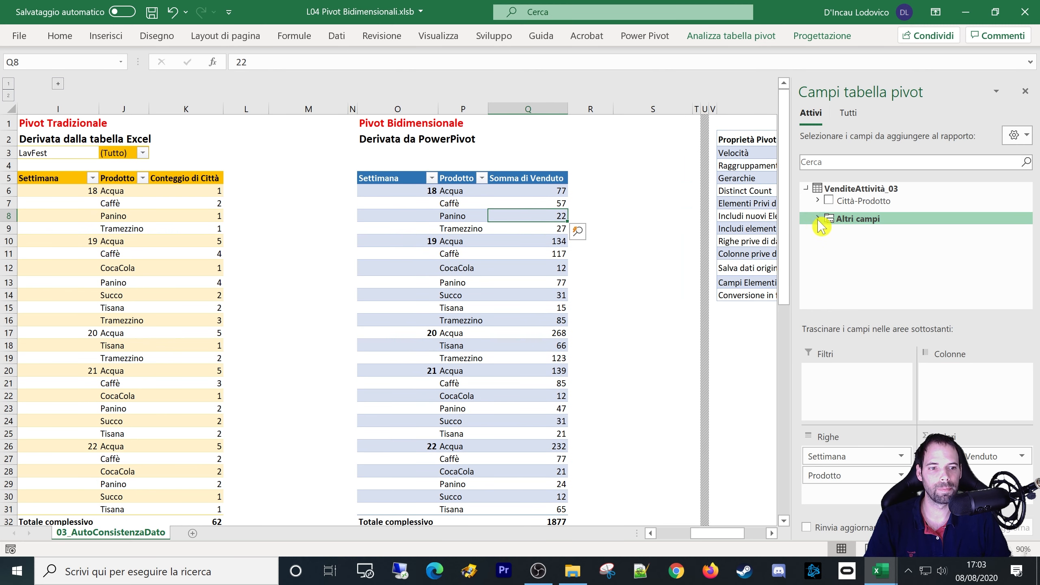
{"action": "left_click", "coordinate": [818, 219]}
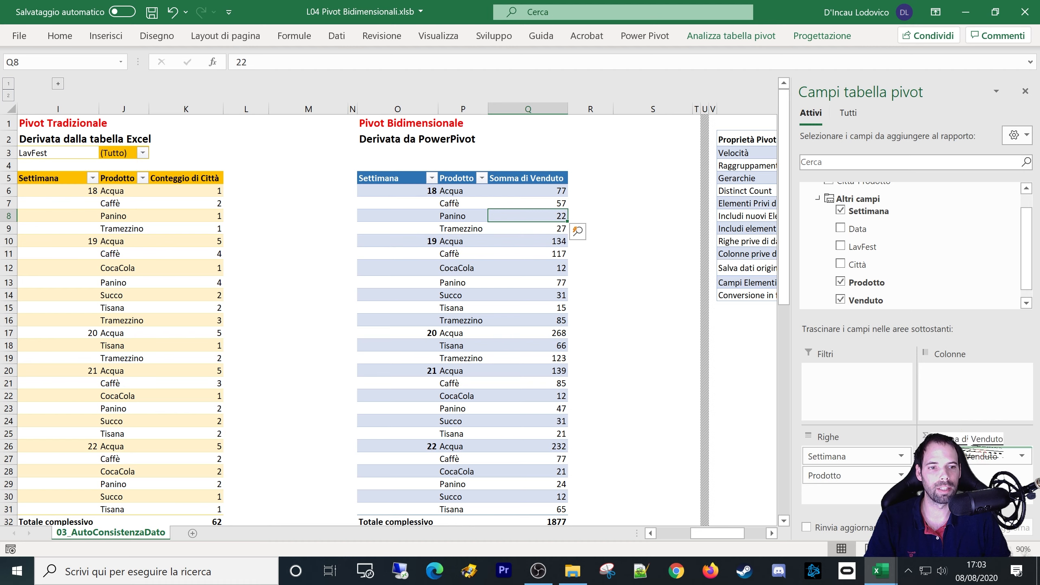
{"action": "left_click", "coordinate": [840, 300]}
{"action": "left_click", "coordinate": [840, 263]}
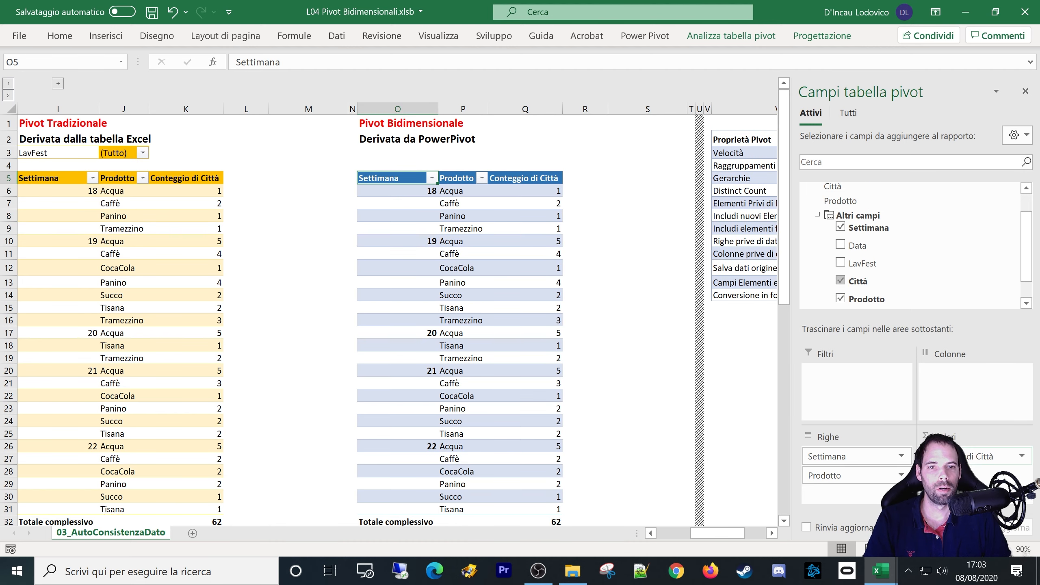
Summarize the two-dimensional pivot's Città value field by Distinct Count.
{"action": "left_click", "coordinate": [1022, 456]}
{"action": "left_click", "coordinate": [975, 436]}
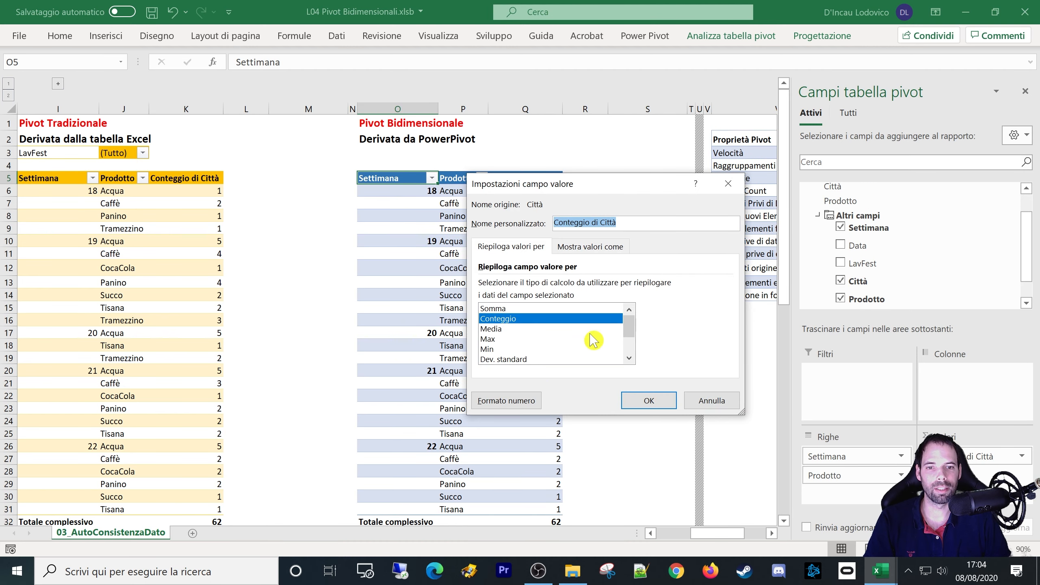
{"action": "scroll", "coordinate": [630, 334], "scroll_direction": "down", "scroll_amount": 2}
{"action": "left_click", "coordinate": [528, 359]}
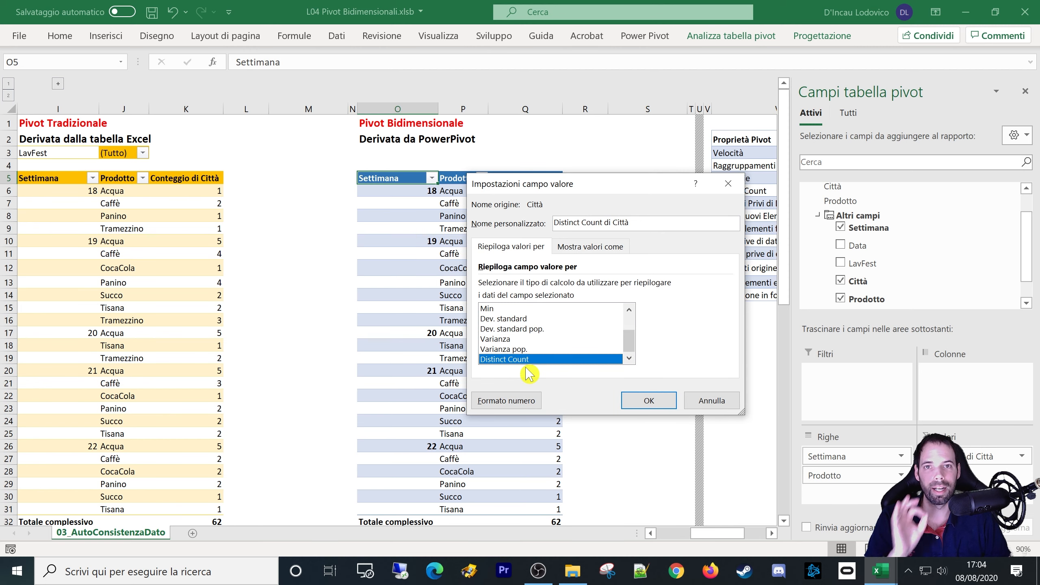
{"action": "left_click", "coordinate": [648, 400]}
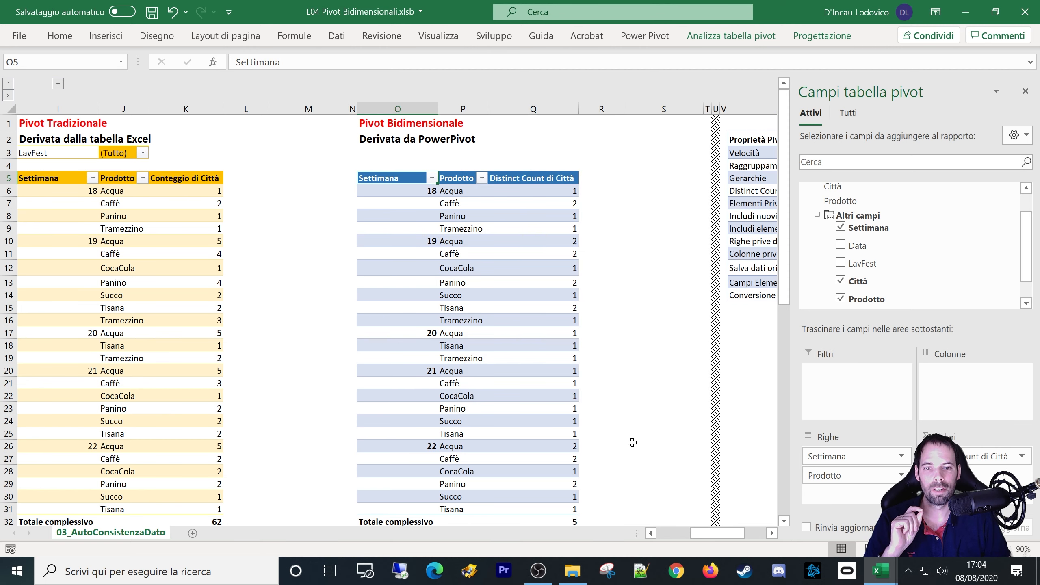
Compare the Città count for Acqua in week 21 between the traditional and the two-dimensional pivot.
{"action": "left_click", "coordinate": [205, 381]}
{"action": "left_click", "coordinate": [100, 371]}
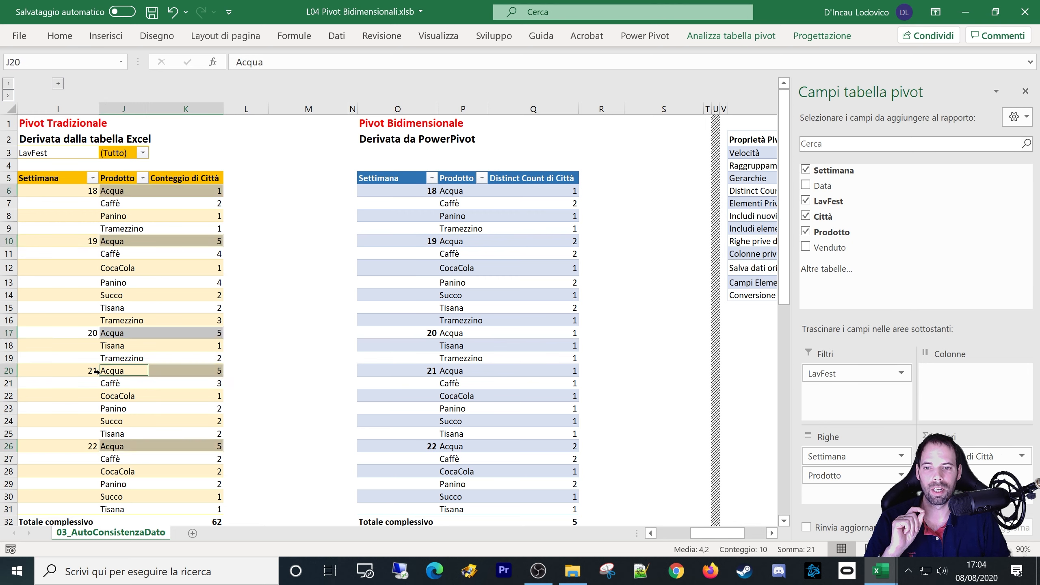
{"action": "left_click", "coordinate": [196, 371]}
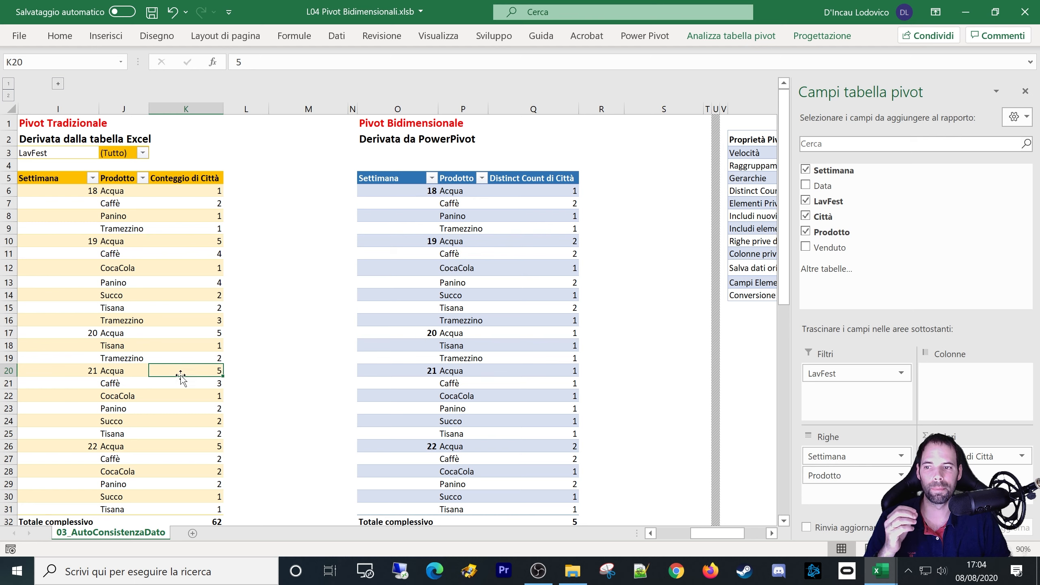
{"action": "left_click", "coordinate": [459, 370]}
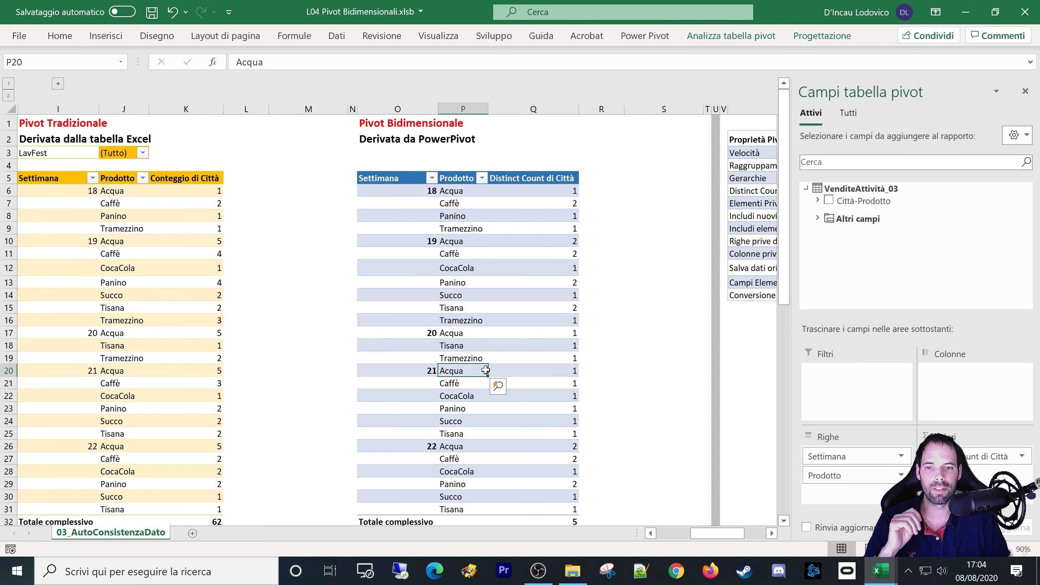
{"action": "left_click", "coordinate": [540, 368]}
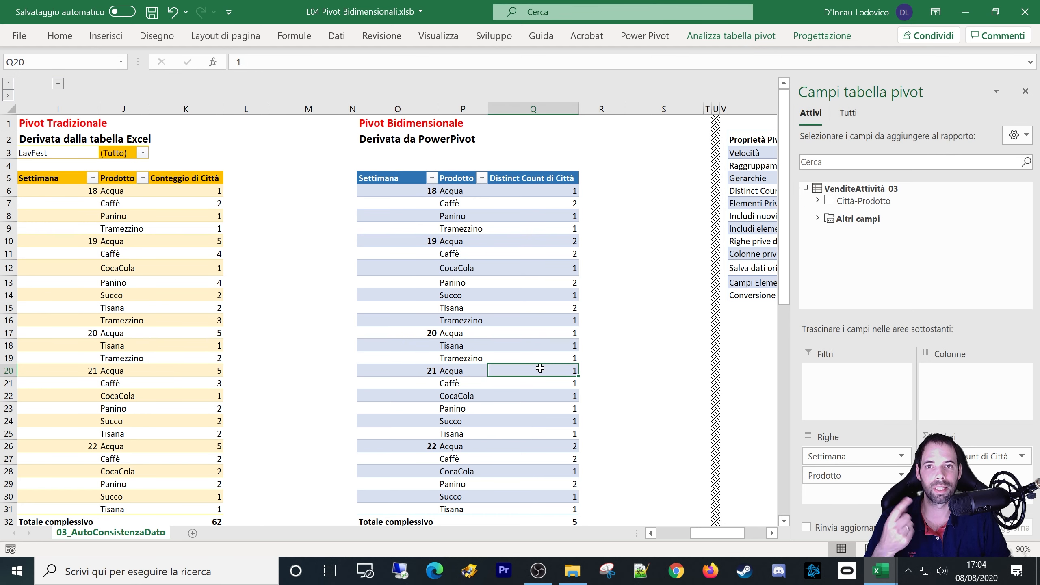
Extract the source records behind the traditional pivot's Città count for Acqua in week 20 to a new sheet.
{"action": "left_click", "coordinate": [146, 336]}
{"action": "left_click", "coordinate": [193, 330]}
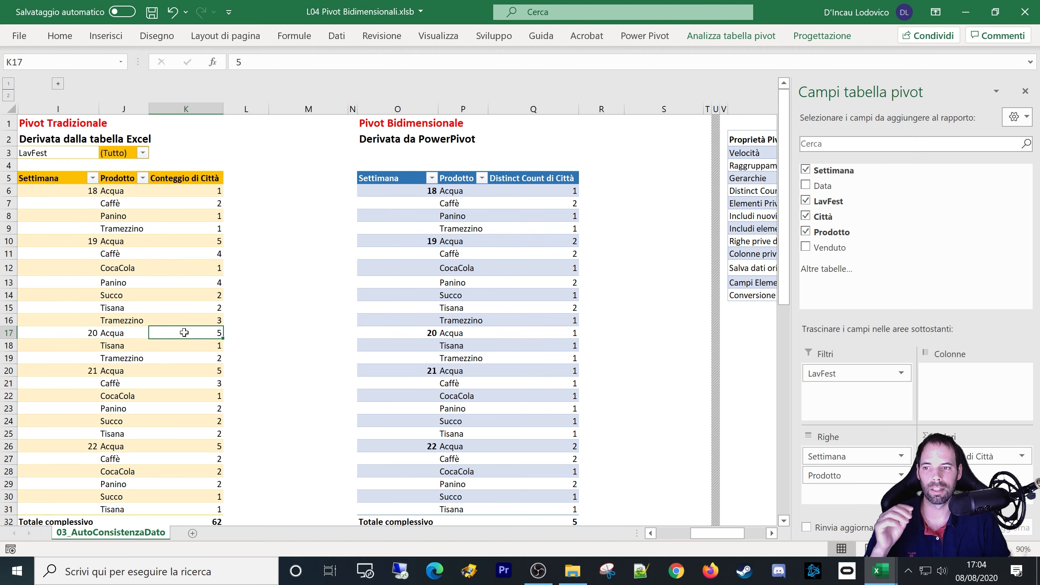
{"action": "double_click", "coordinate": [175, 335]}
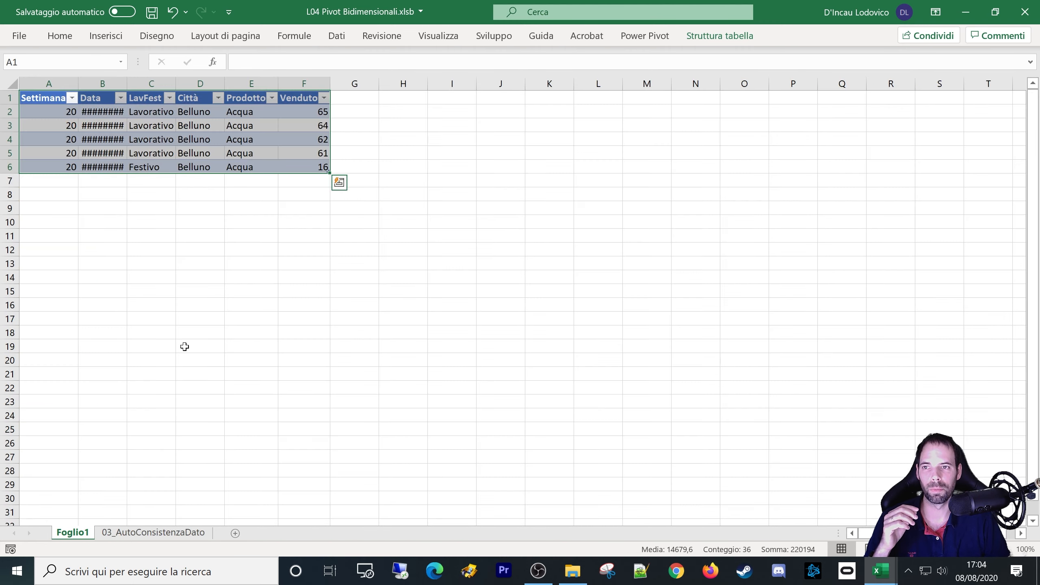
Widen the Data column of the extracted records and check the dates of the Belluno rows.
{"action": "left_click_drag", "start_coordinate": [197, 113], "coordinate": [205, 166]}
{"action": "double_click", "coordinate": [126, 84]}
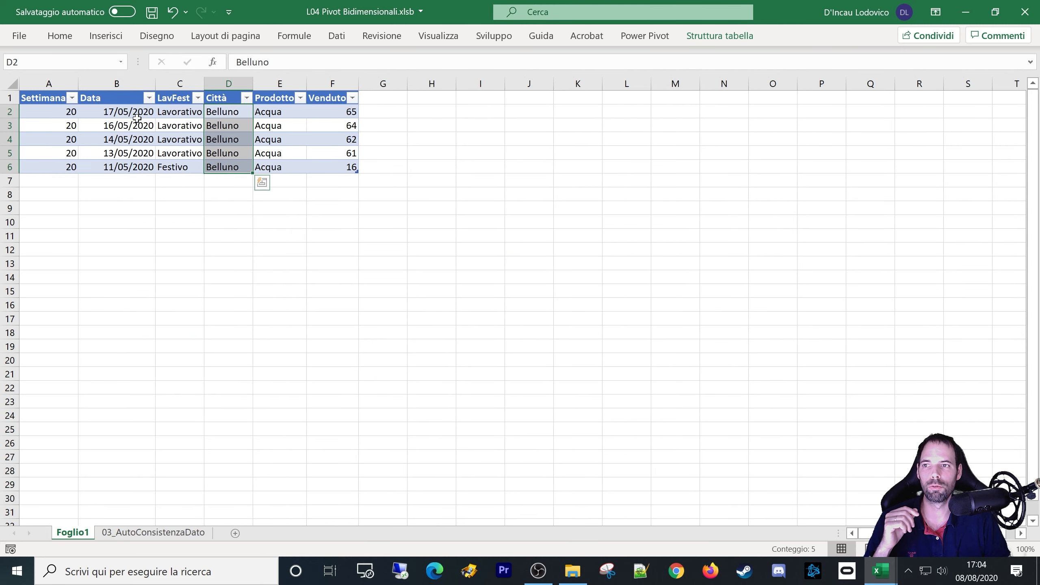
{"action": "left_click", "coordinate": [118, 111]}
{"action": "left_click", "coordinate": [119, 127]}
{"action": "left_click", "coordinate": [119, 167]}
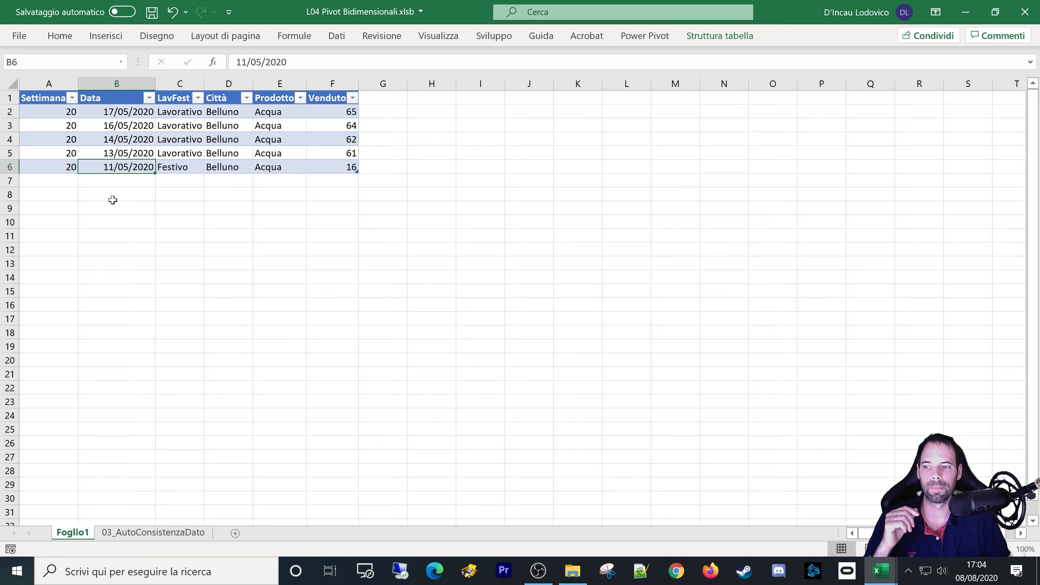
Compare the traditional pivot's week 20 Acqua count with the Città entries in the extracted records.
{"action": "left_click", "coordinate": [156, 533]}
{"action": "left_click", "coordinate": [81, 333]}
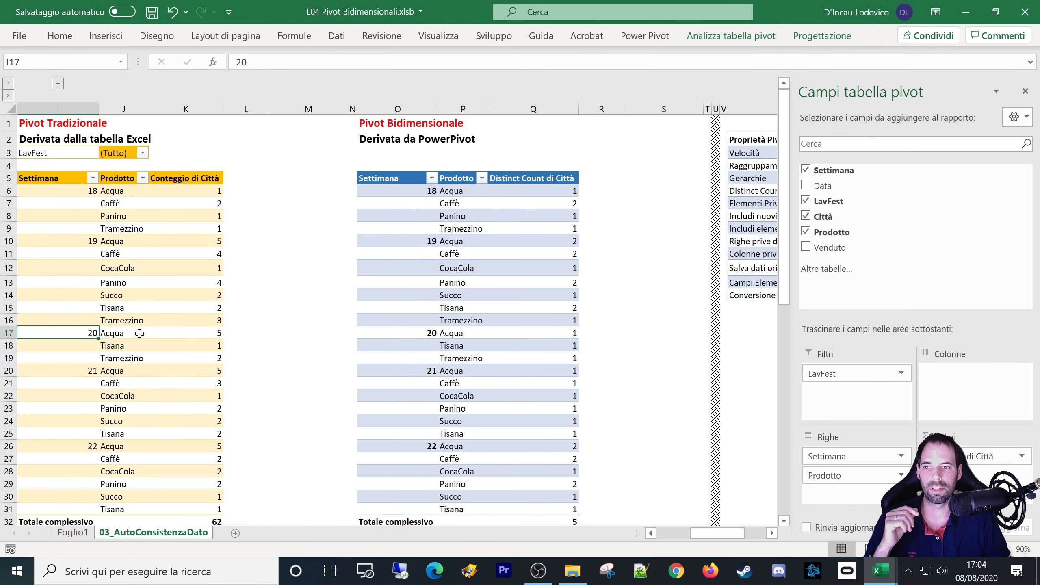
{"action": "left_click", "coordinate": [190, 333]}
{"action": "left_click", "coordinate": [73, 532]}
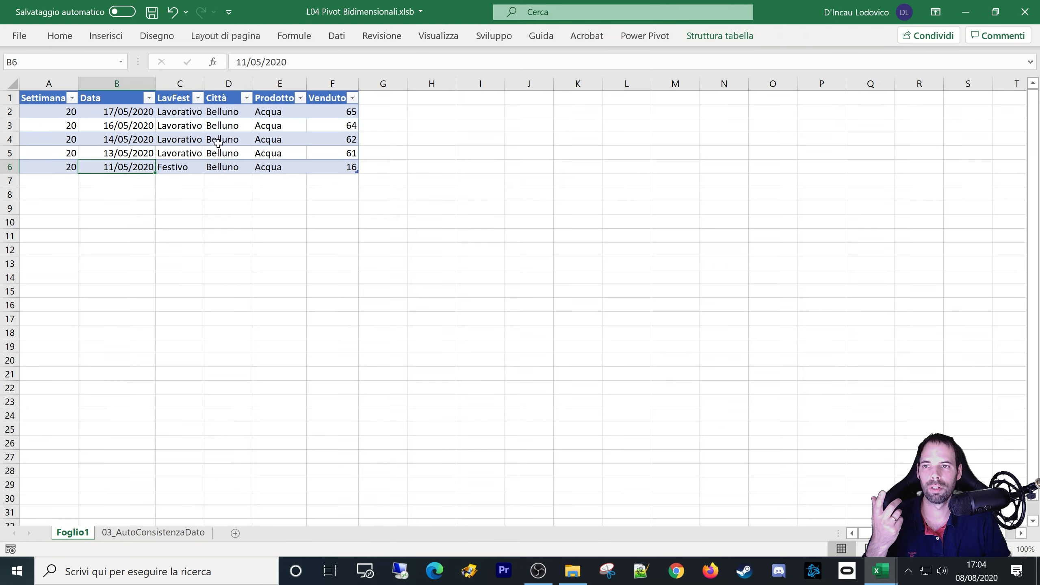
{"action": "left_click_drag", "start_coordinate": [232, 114], "coordinate": [239, 170]}
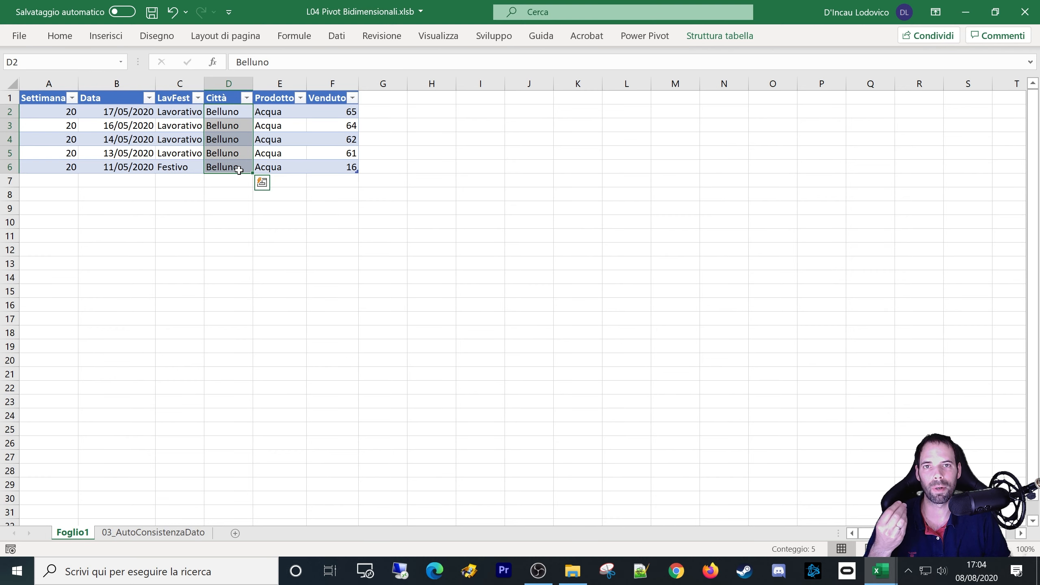
Examine the two-dimensional pivot's distinct count of Città for Acqua in week 20.
{"action": "left_click", "coordinate": [166, 532]}
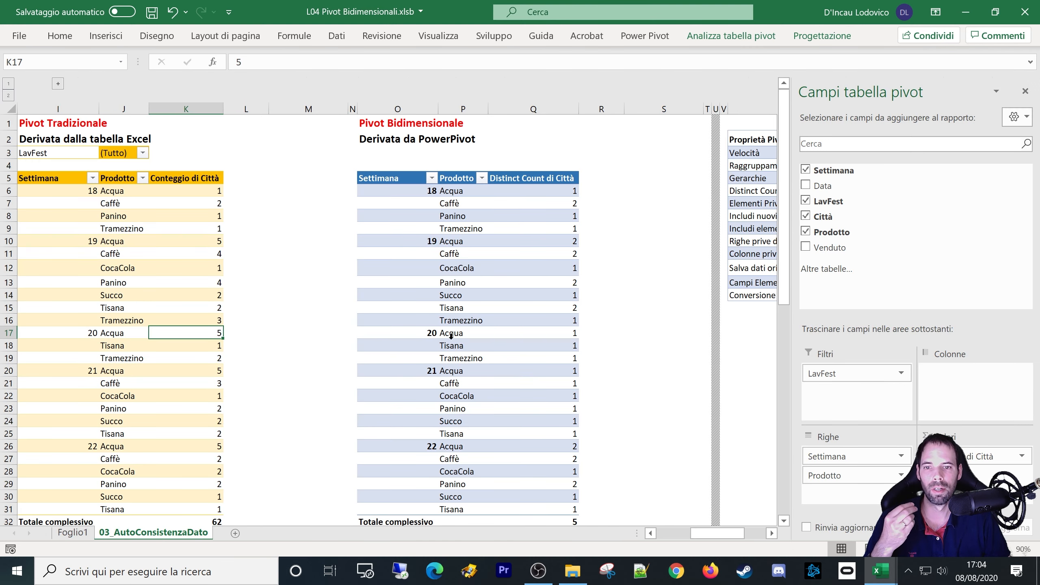
{"action": "left_click", "coordinate": [552, 331]}
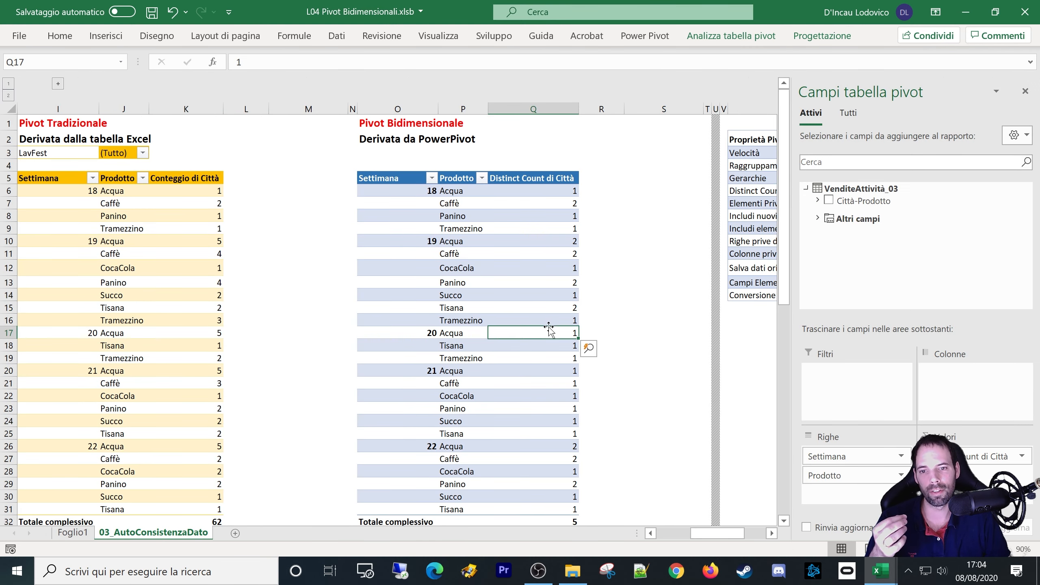
{"action": "left_click", "coordinate": [461, 344]}
{"action": "left_click", "coordinate": [459, 334]}
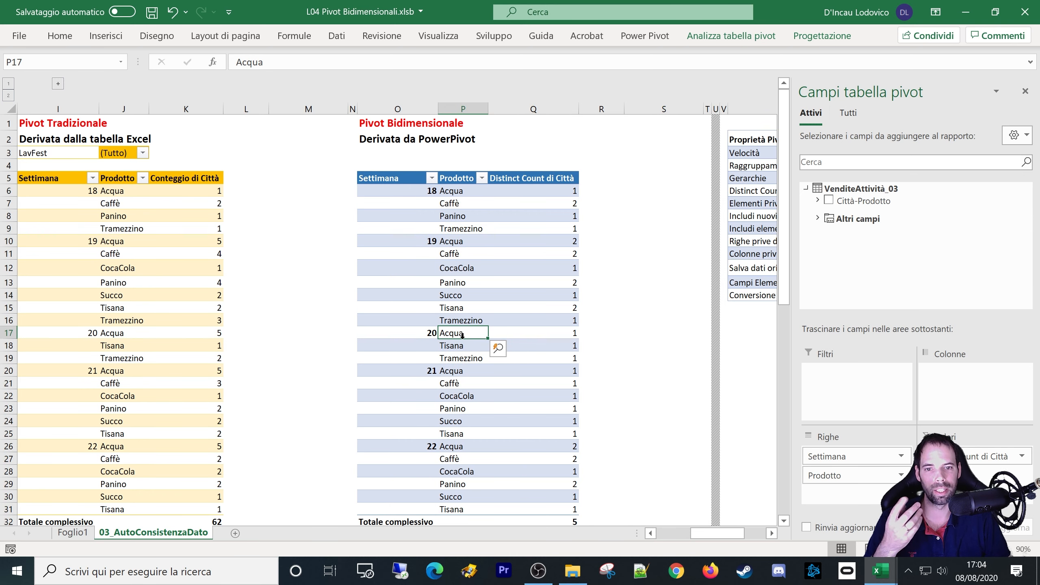
{"action": "left_click", "coordinate": [531, 331]}
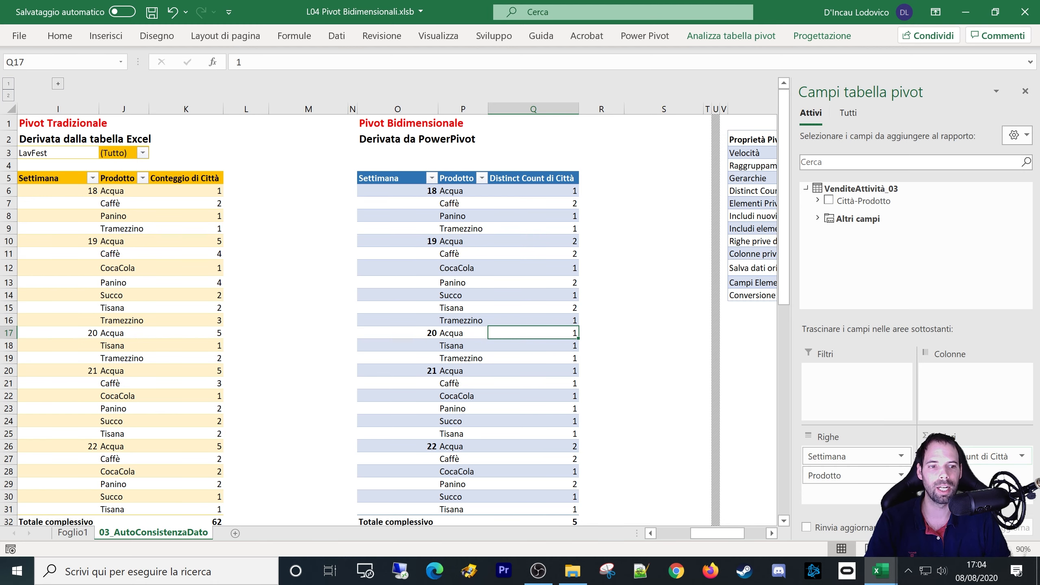
Delete the extracted records sheet Foglio1 and undo the recent field layout changes in both pivots.
{"action": "left_click", "coordinate": [548, 319]}
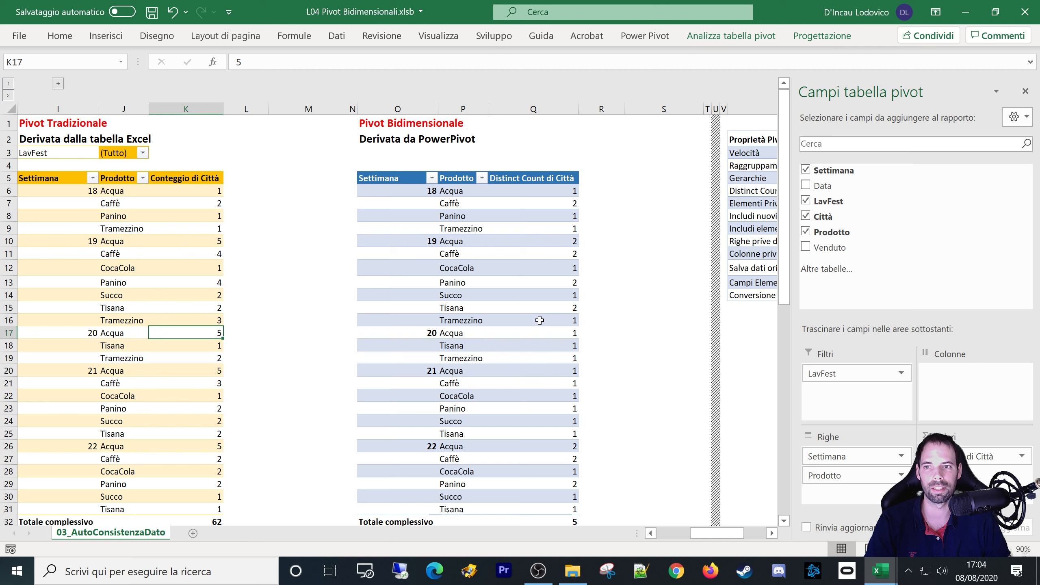
{"action": "key", "text": "ctrl+z"}
{"action": "key", "text": "ctrl+z"}
{"action": "key", "text": "ctrl+z"}
{"action": "key", "text": "ctrl+z"}
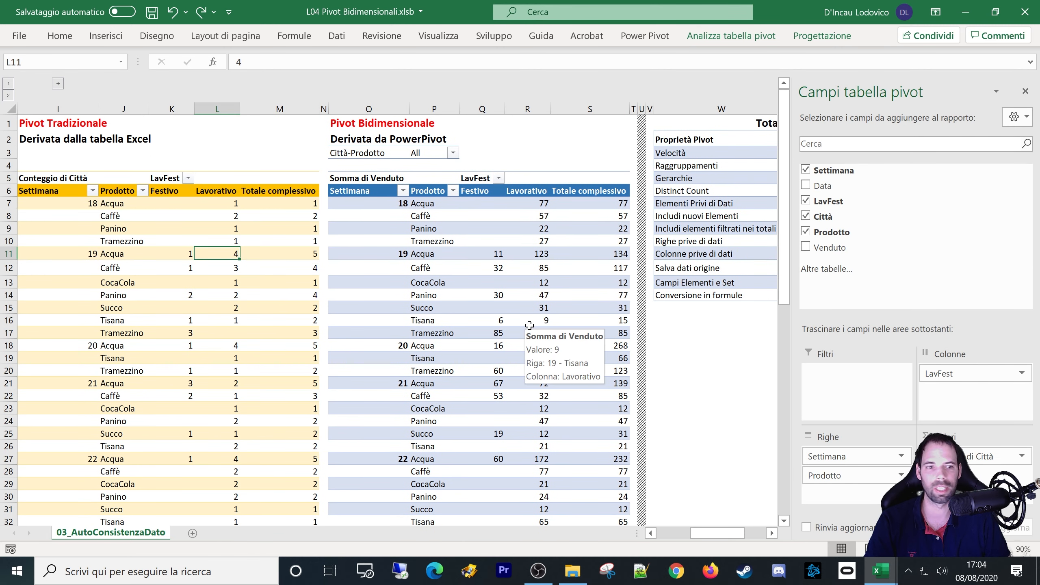
{"action": "key", "text": "ctrl+z"}
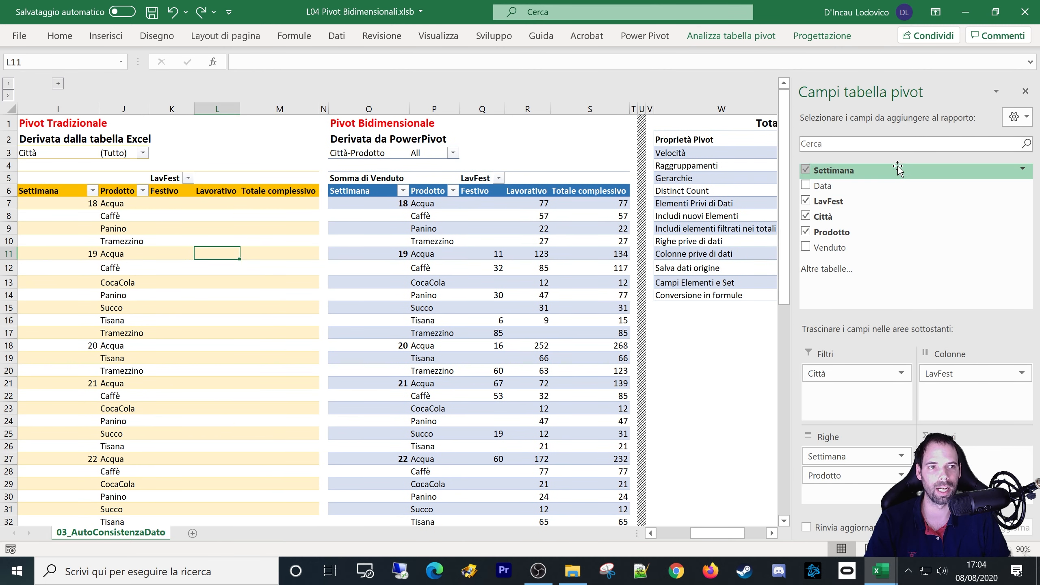
Display the two-dimensional pivot's field list and add Città as a value field.
{"action": "left_click", "coordinate": [1025, 91]}
{"action": "right_click", "coordinate": [496, 252]}
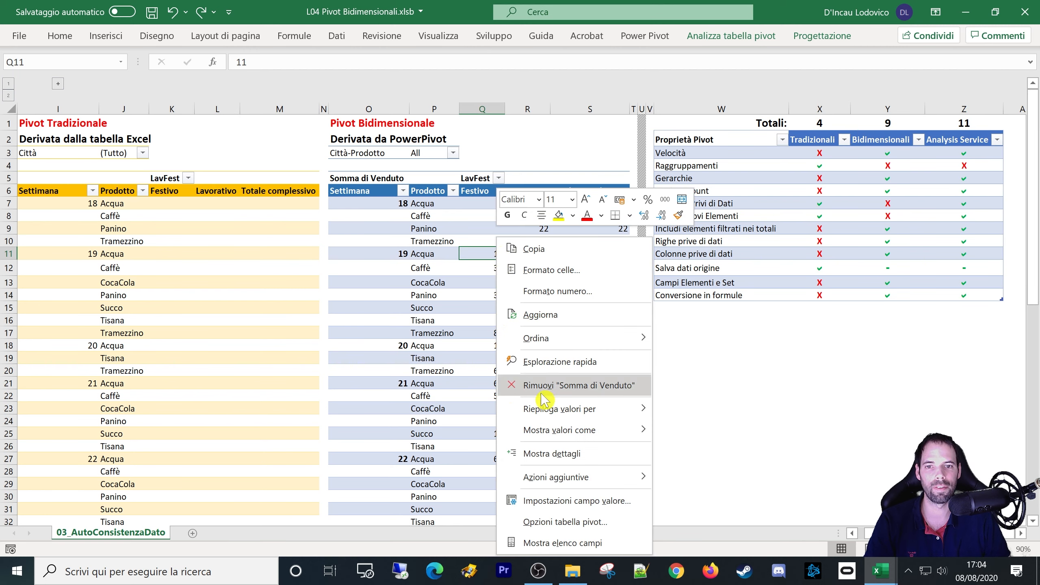
{"action": "left_click", "coordinate": [534, 541]}
{"action": "left_click", "coordinate": [901, 373]}
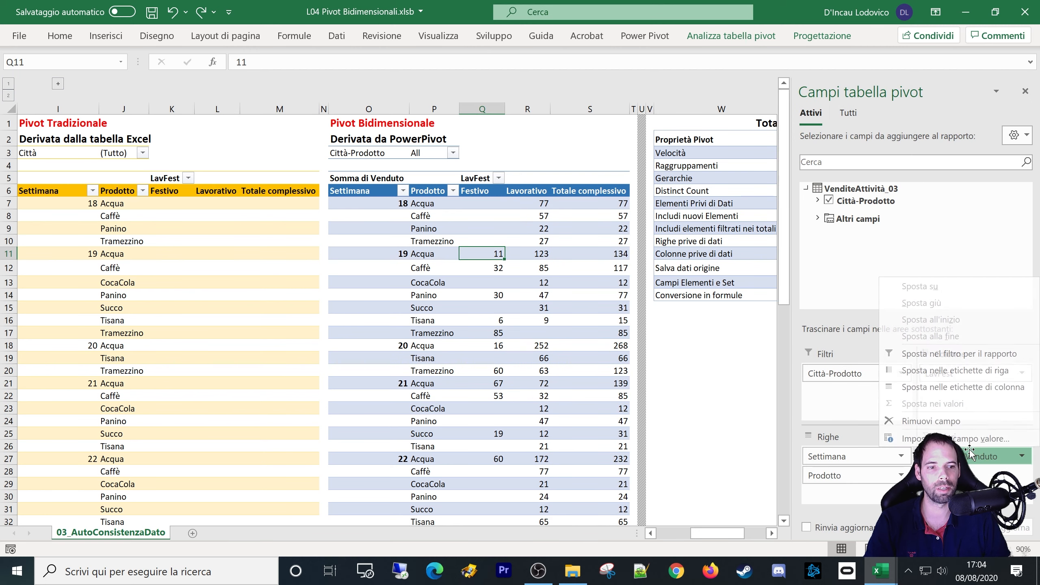
{"action": "left_click", "coordinate": [836, 370]}
{"action": "left_click", "coordinate": [829, 218]}
{"action": "left_click", "coordinate": [840, 264]}
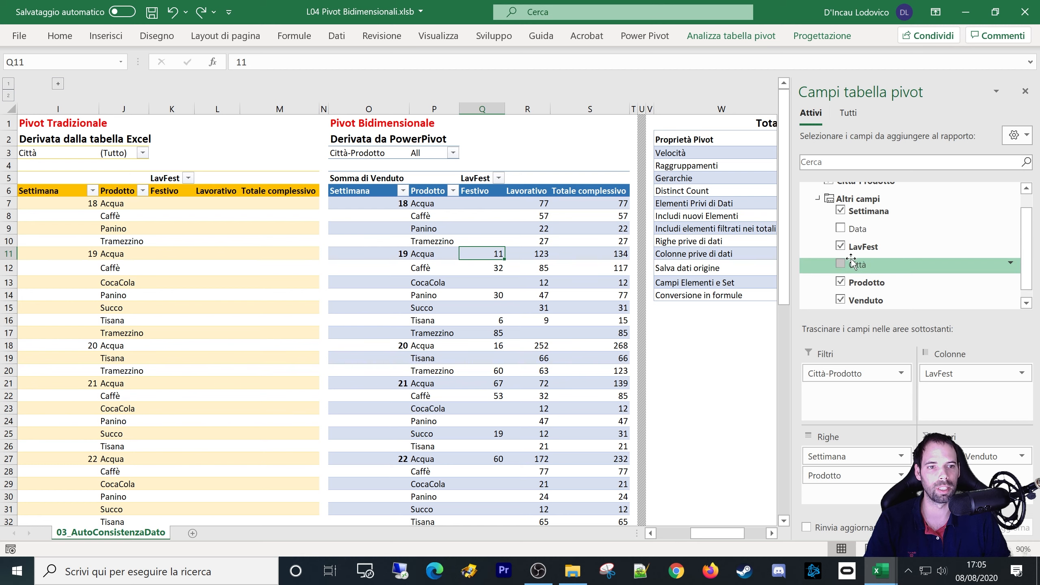
{"action": "left_click", "coordinate": [1021, 476]}
Preview the Distinct Count summary for the Città value field, cancel it, and undo adding the field.
{"action": "left_click", "coordinate": [941, 455]}
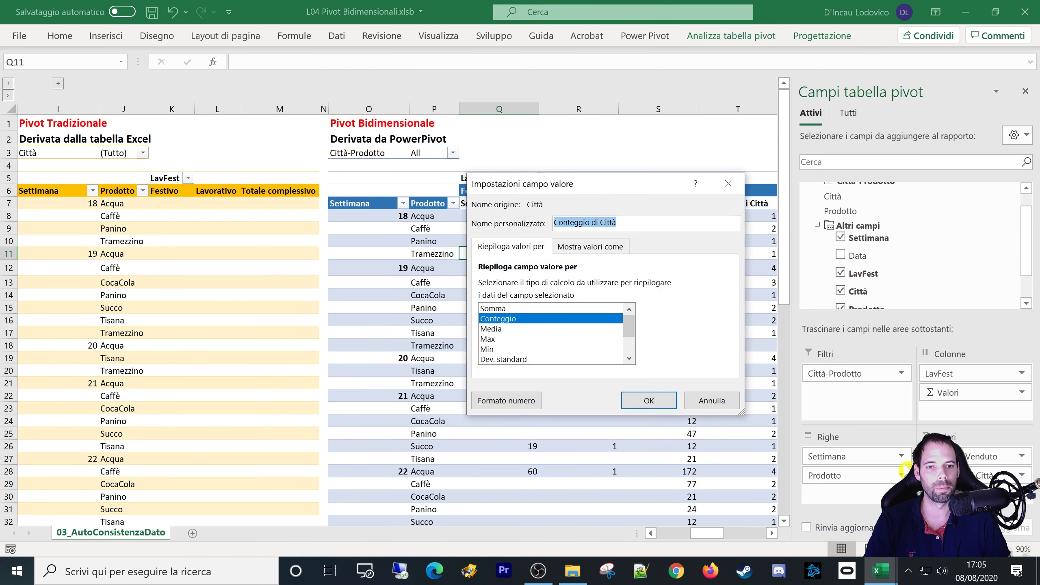
{"action": "scroll", "coordinate": [634, 356], "scroll_direction": "down", "scroll_amount": 2}
{"action": "left_click", "coordinate": [512, 359]}
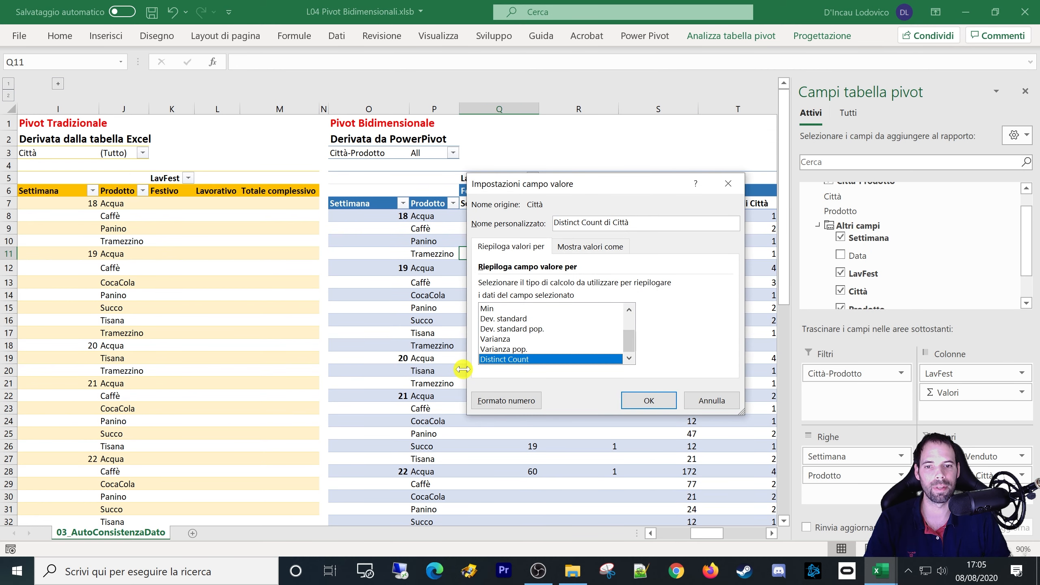
{"action": "left_click", "coordinate": [700, 404]}
{"action": "key", "text": "ctrl+z"}
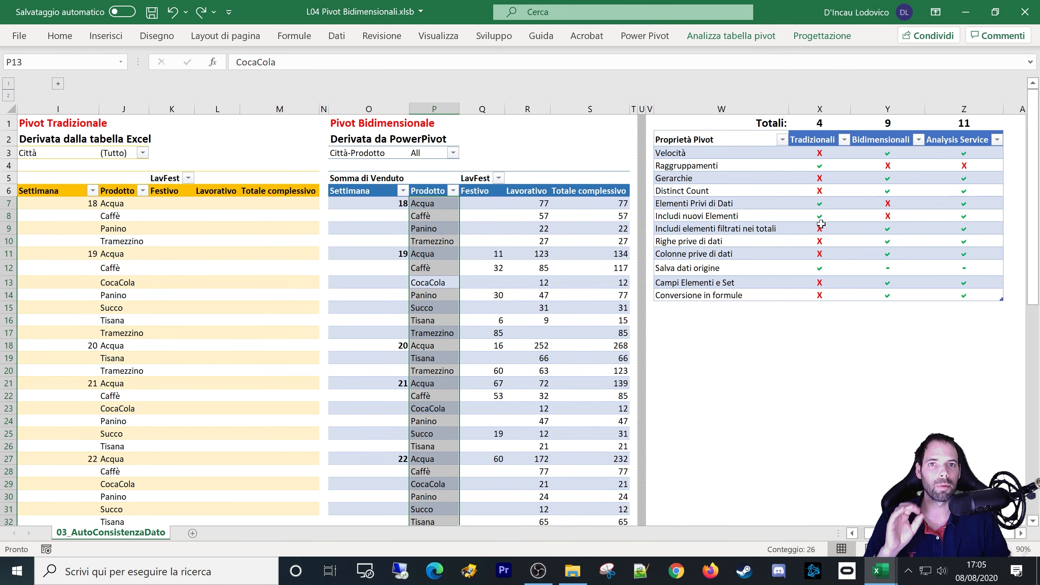
Undo the remaining traditional pivot change to restore Somma di Venduto as its value field.
{"action": "left_click", "coordinate": [699, 267]}
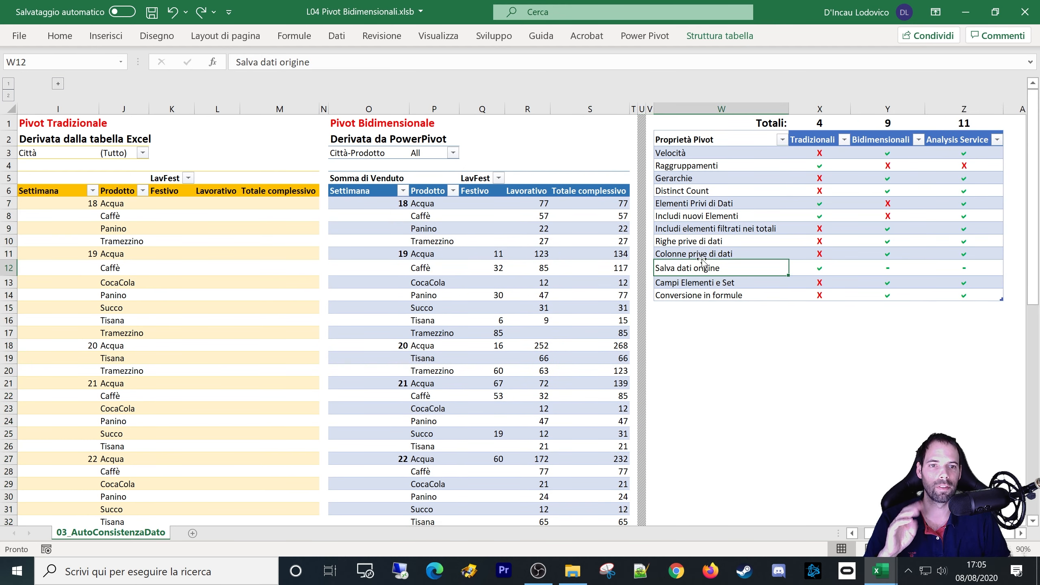
{"action": "left_click", "coordinate": [704, 217]}
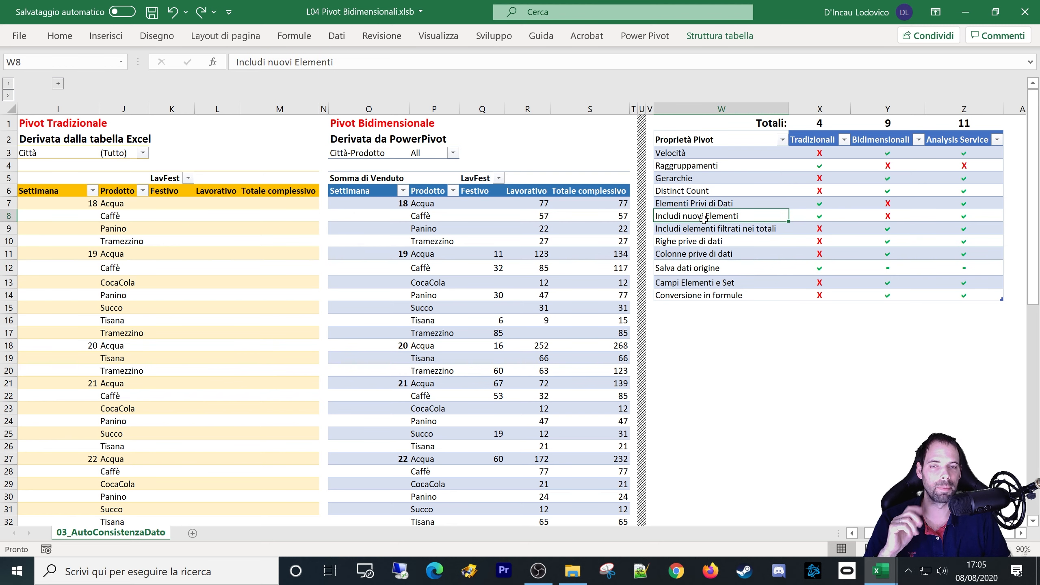
{"action": "left_click", "coordinate": [151, 262]}
{"action": "key", "text": "ctrl+z"}
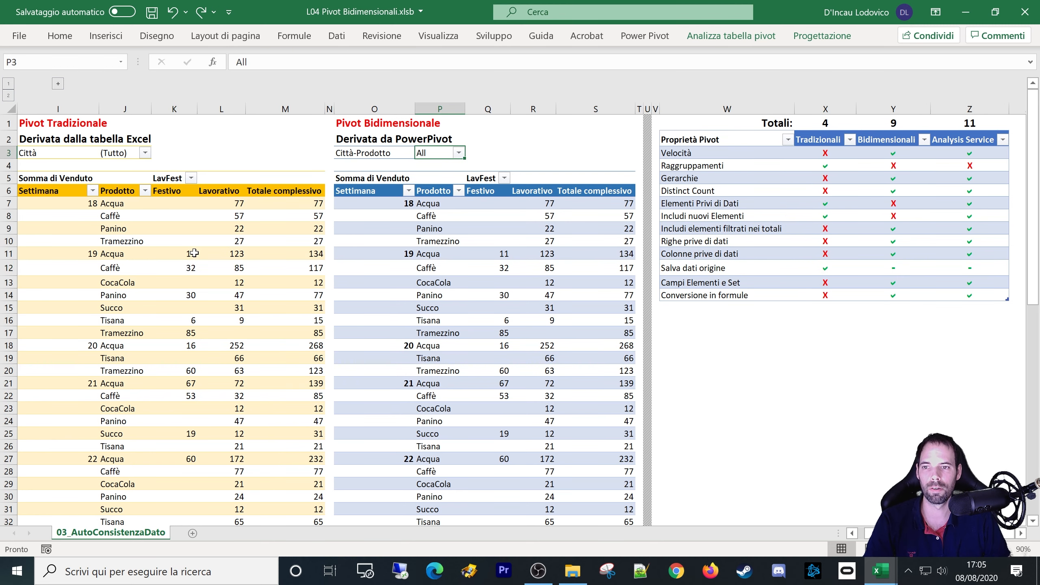
{"action": "left_click", "coordinate": [156, 229]}
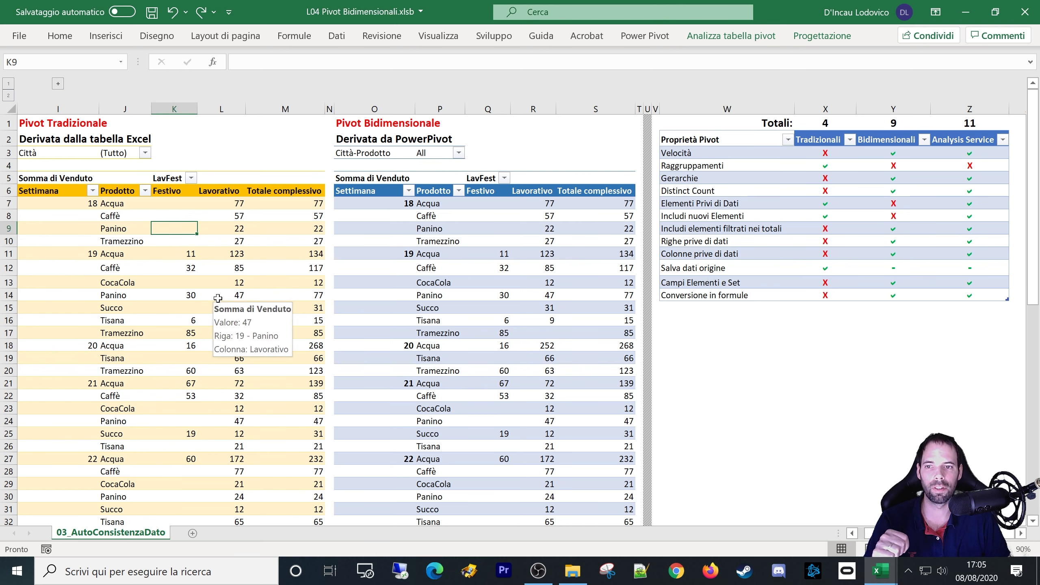
Review the Elementi Privi di Dati and Includi nuovi Elementi properties across the pivot types in the comparison table.
{"action": "left_click", "coordinate": [751, 213]}
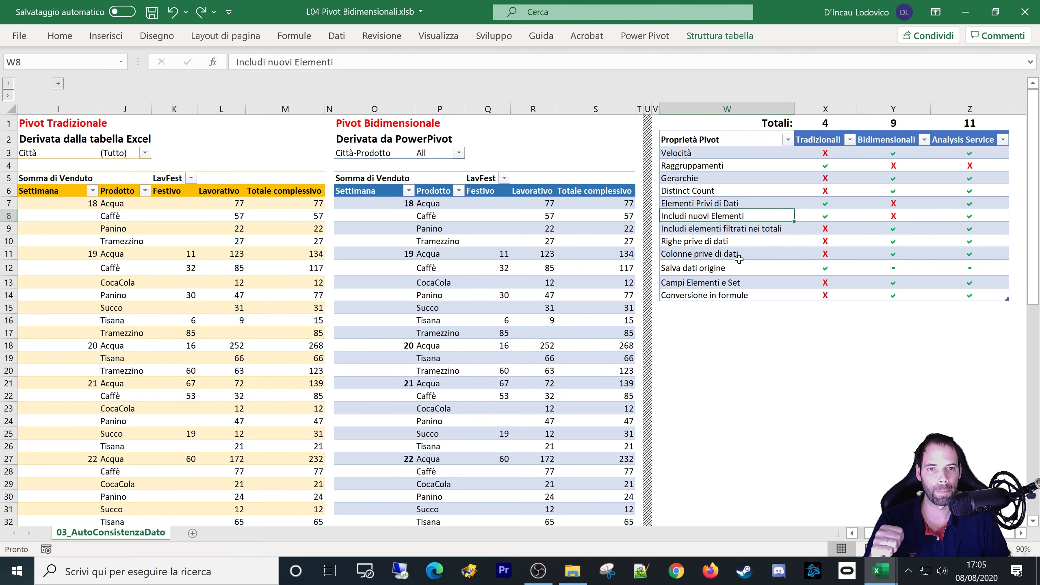
{"action": "left_click", "coordinate": [695, 203]}
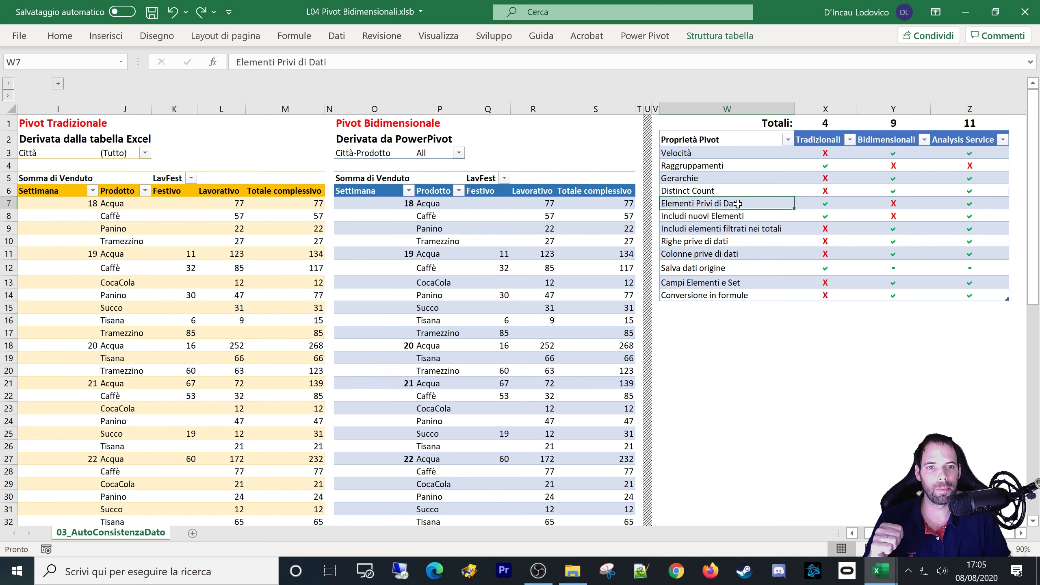
{"action": "left_click_drag", "start_coordinate": [788, 202], "coordinate": [745, 216]}
{"action": "left_click", "coordinate": [764, 219]}
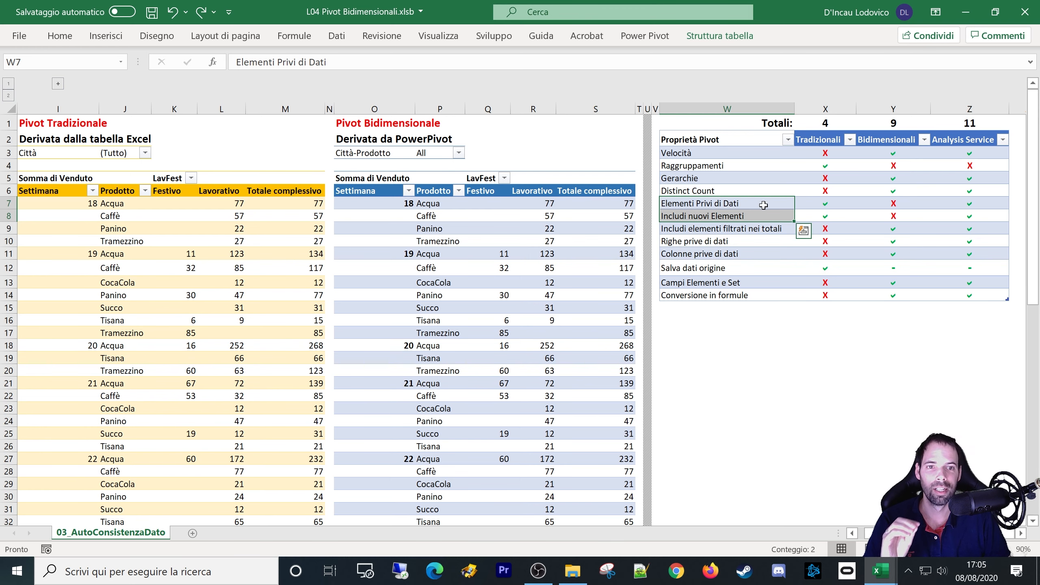
{"action": "left_click_drag", "start_coordinate": [817, 204], "coordinate": [817, 212]}
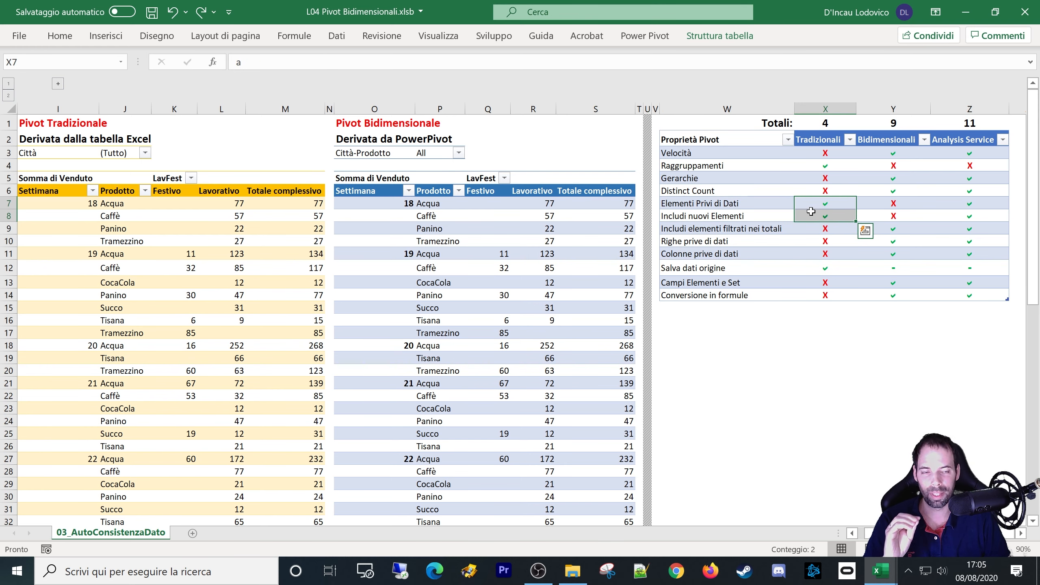
{"action": "left_click_drag", "start_coordinate": [969, 202], "coordinate": [968, 214]}
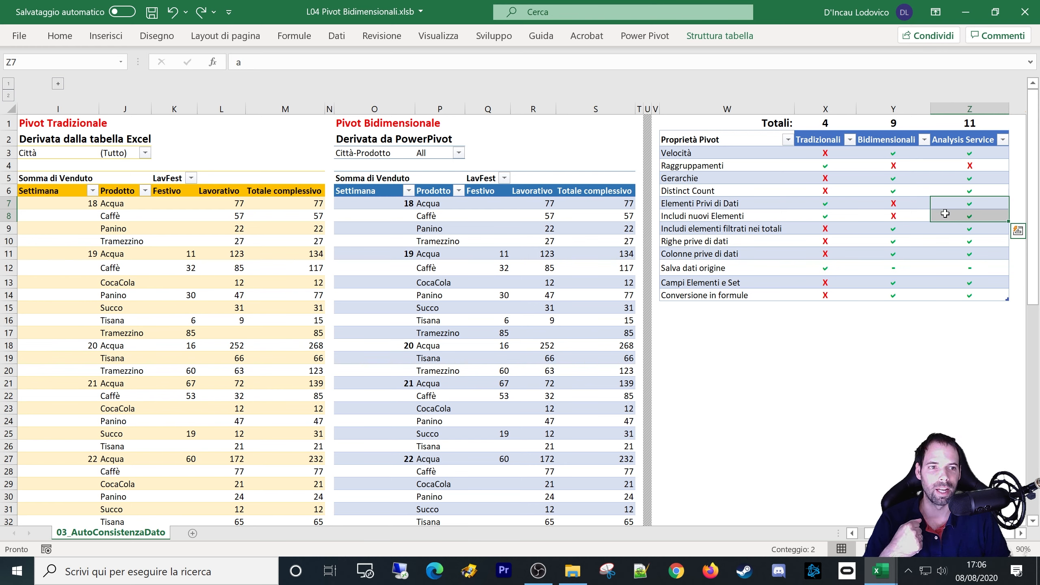
Open the two-dimensional pivot's table options and close them without making changes.
{"action": "right_click", "coordinate": [488, 261]}
{"action": "right_click", "coordinate": [438, 272]}
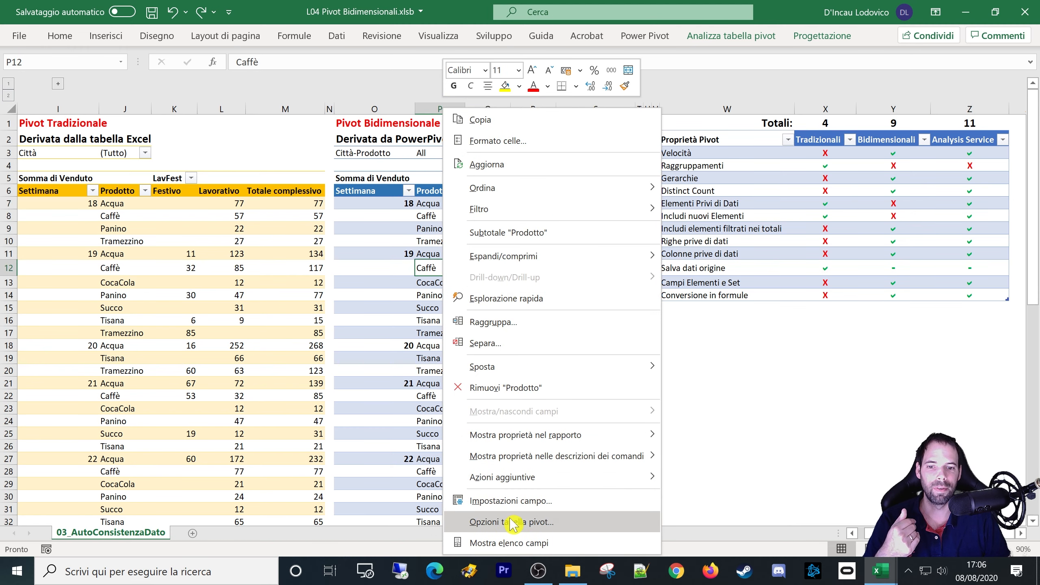
{"action": "right_click", "coordinate": [427, 307]}
{"action": "left_click", "coordinate": [502, 527]}
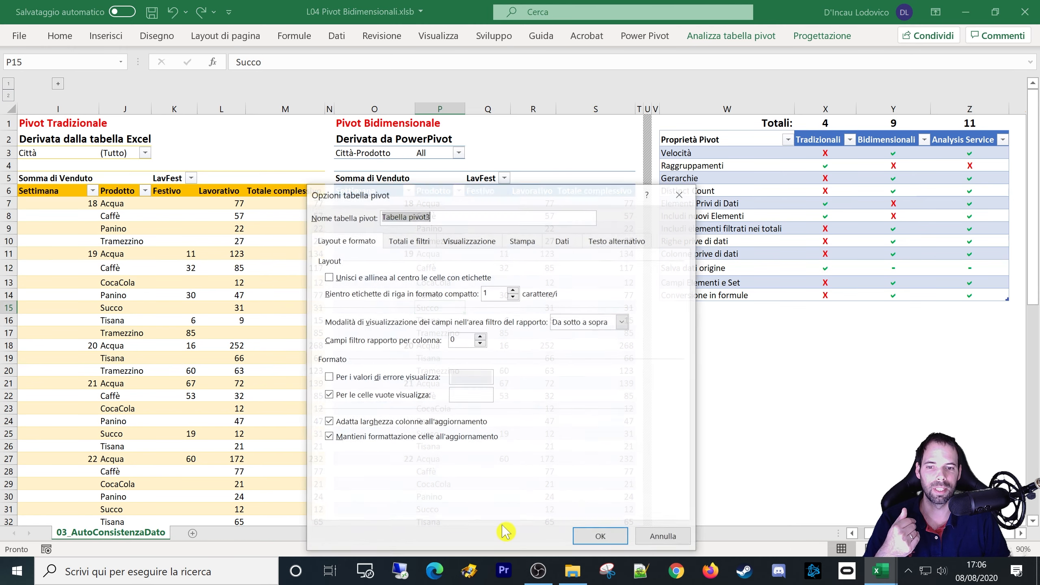
{"action": "left_click", "coordinate": [657, 539]}
Check the manual-filter option for new elements in the field settings of the two-dimensional pivot's Città-Prodotto filter.
{"action": "left_click", "coordinate": [692, 206]}
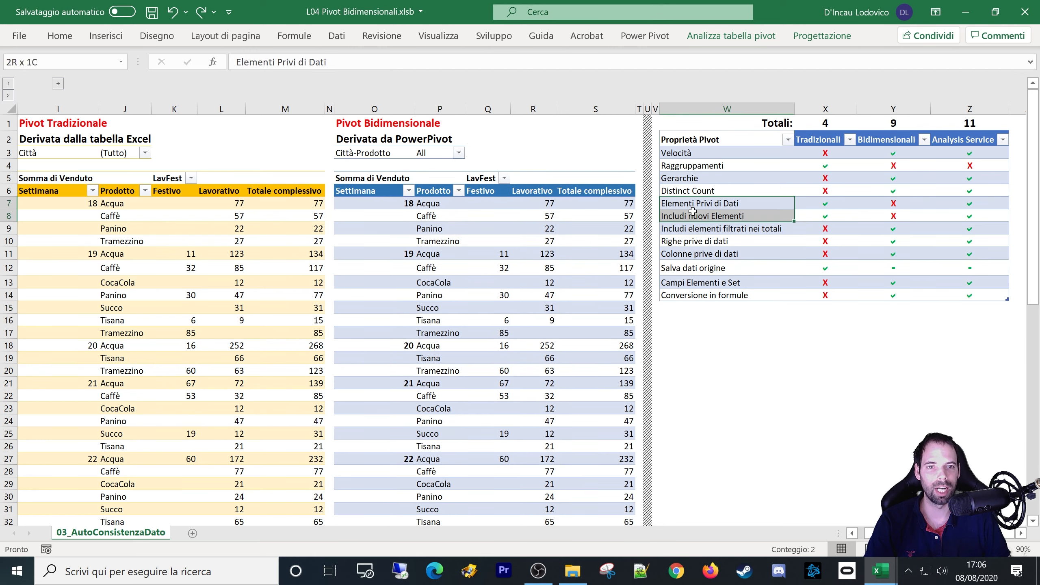
{"action": "right_click", "coordinate": [374, 155]}
{"action": "left_click", "coordinate": [447, 303]}
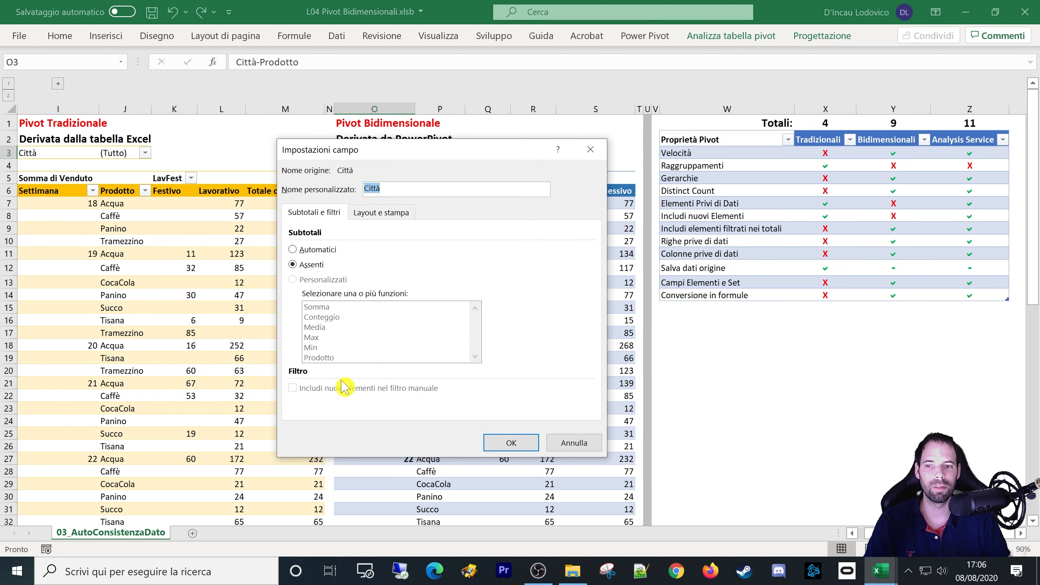
{"action": "left_click", "coordinate": [516, 441]}
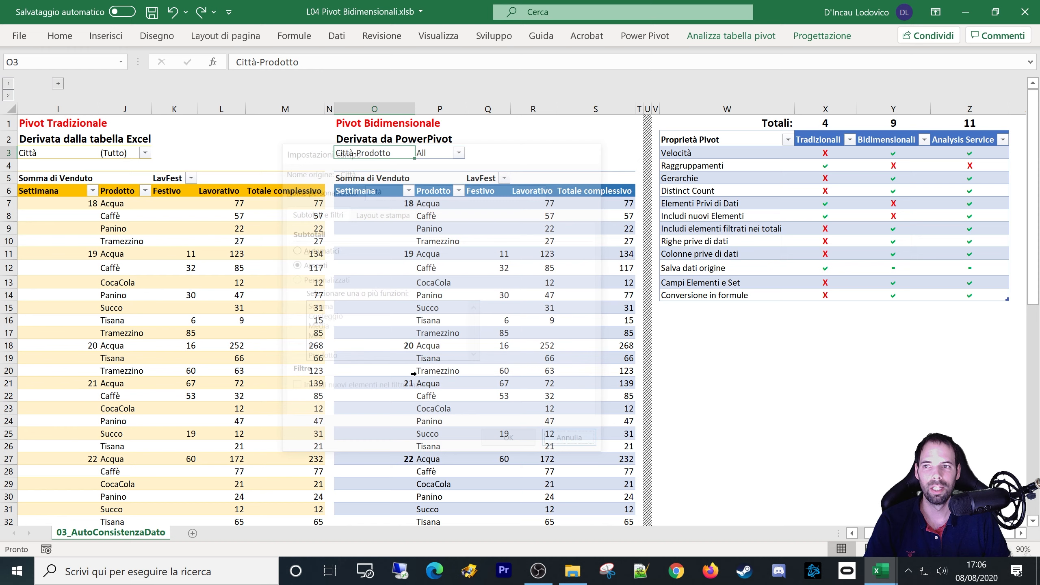
Check the option to include new elements in the manual filter in the traditional pivot's Città field settings, discarding any change.
{"action": "right_click", "coordinate": [84, 159]}
{"action": "left_click", "coordinate": [144, 287]}
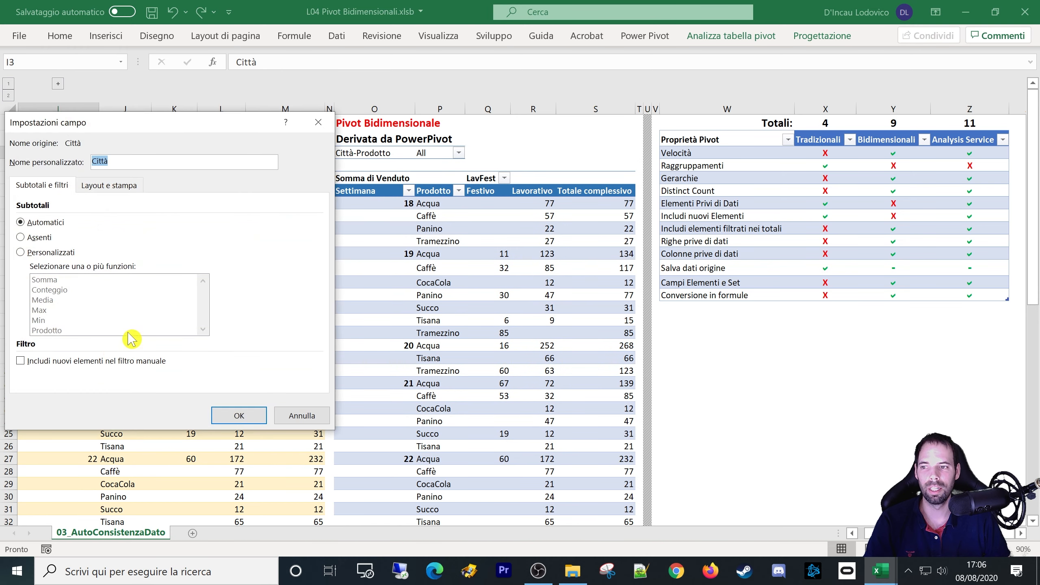
{"action": "left_click", "coordinate": [66, 362]}
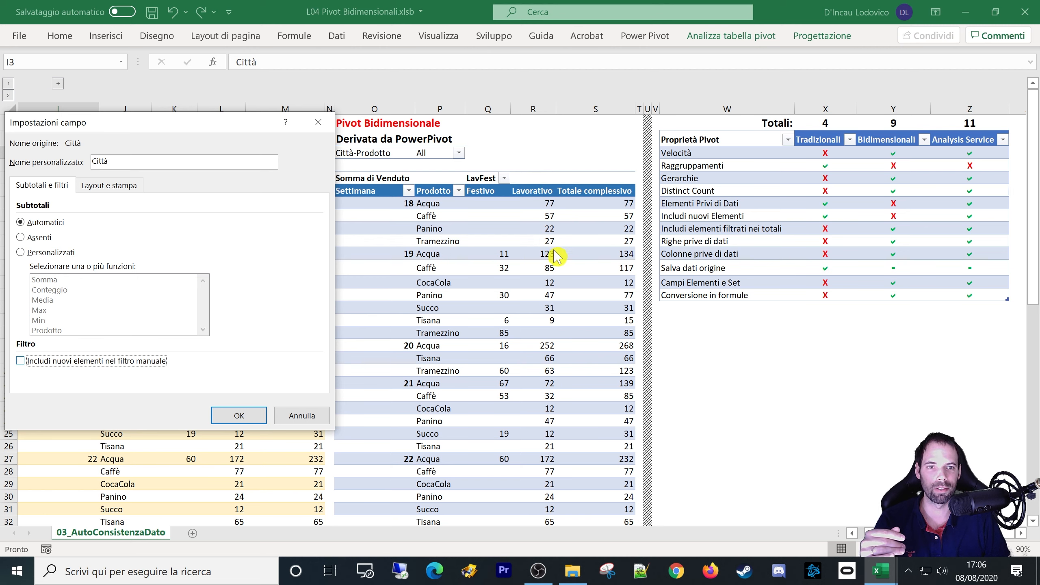
{"action": "left_click", "coordinate": [80, 361]}
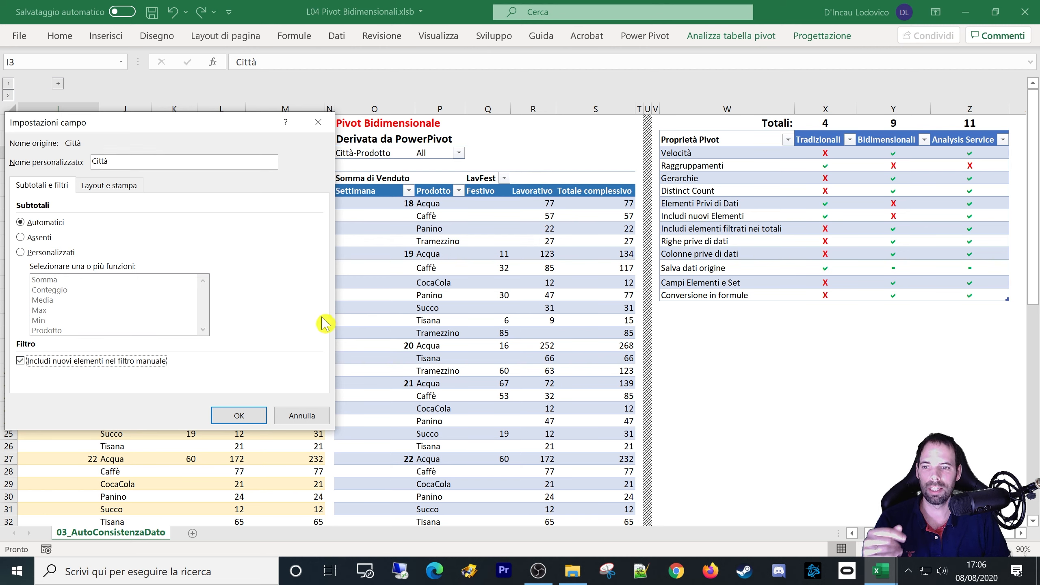
{"action": "left_click", "coordinate": [300, 415]}
Filter the traditional pivot's Città field to Agordo and Taibon by allowing multiple items and excluding Belluno, Feltre and Santa Giustina.
{"action": "left_click", "coordinate": [145, 152]}
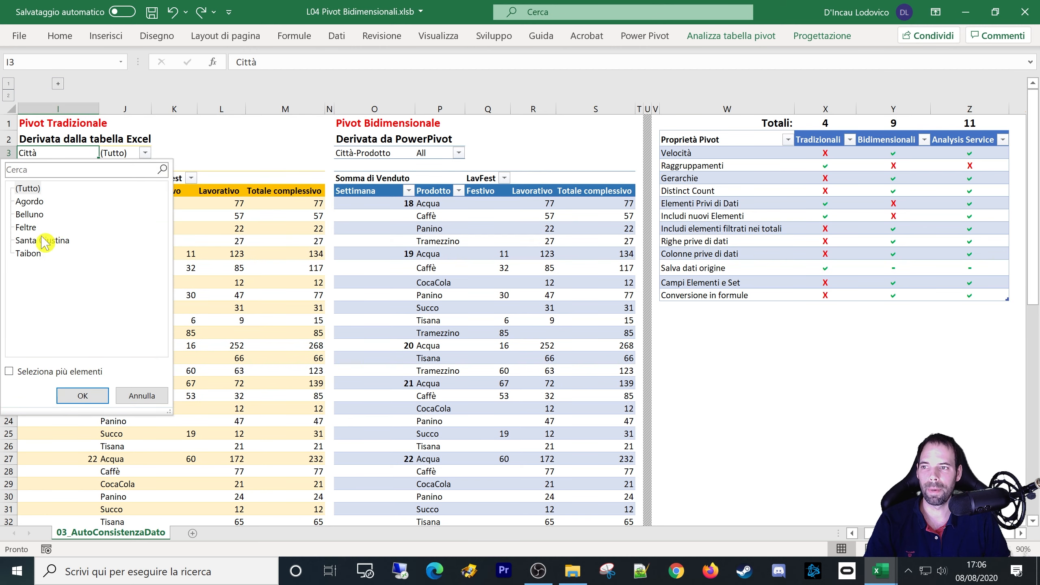
{"action": "left_click", "coordinate": [21, 373]}
{"action": "left_click", "coordinate": [20, 214]}
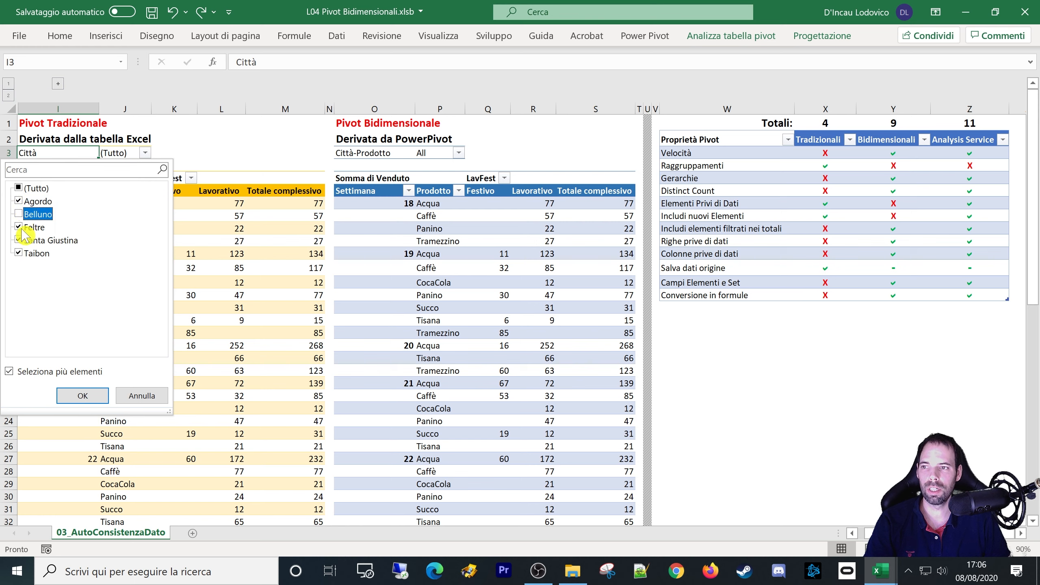
{"action": "left_click", "coordinate": [20, 227]}
{"action": "left_click", "coordinate": [18, 240]}
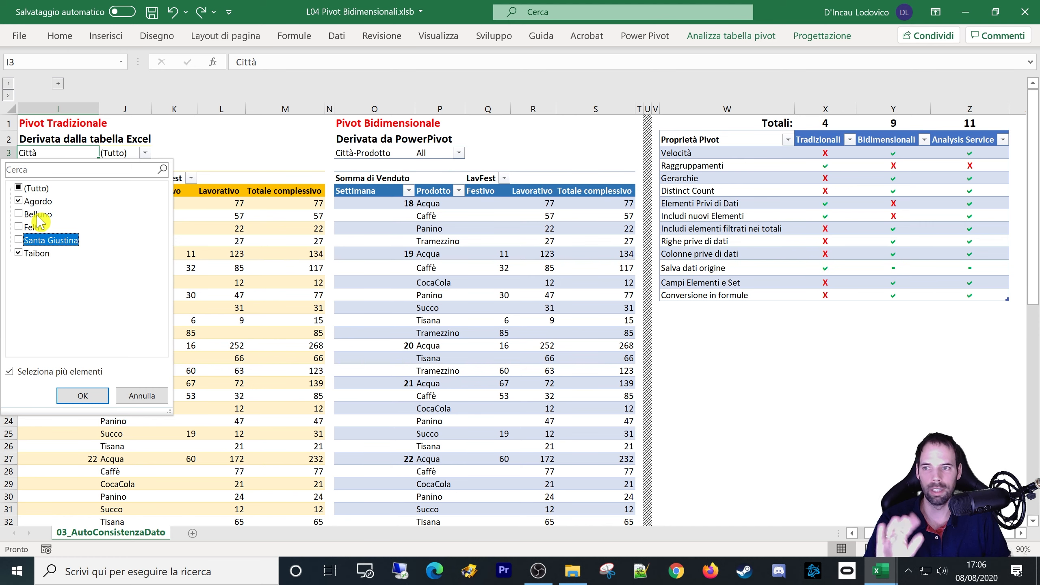
{"action": "left_click", "coordinate": [83, 395]}
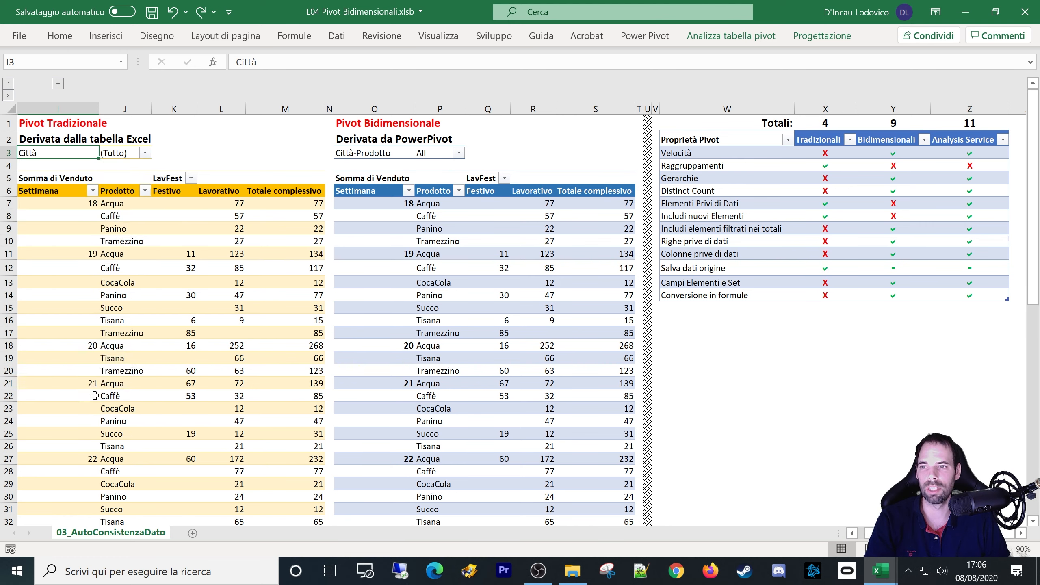
Review the manual-filter option in the traditional pivot's Città field settings and the cities chosen in its filter, without changing them.
{"action": "right_click", "coordinate": [70, 151]}
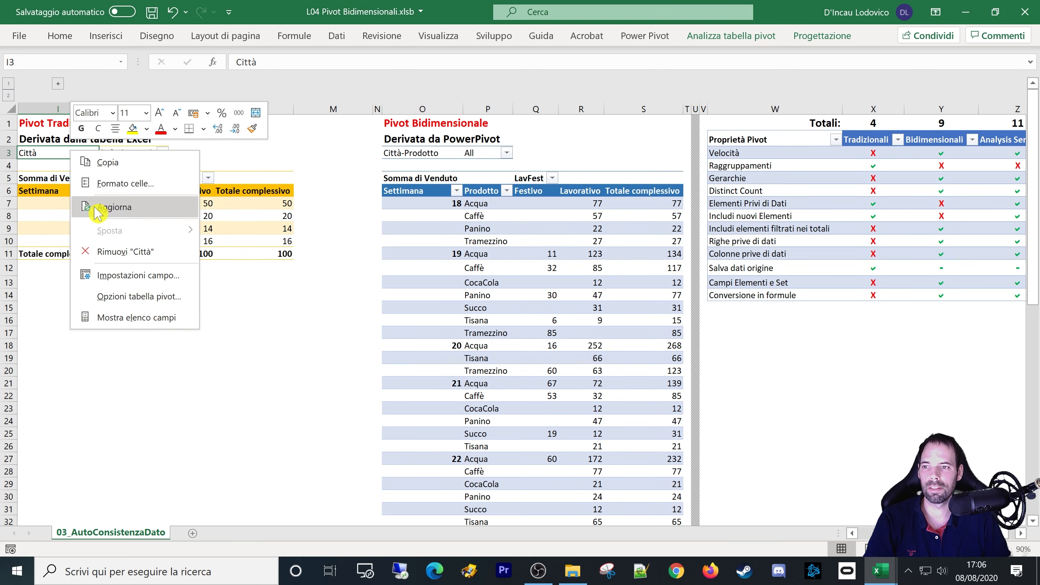
{"action": "left_click", "coordinate": [88, 275]}
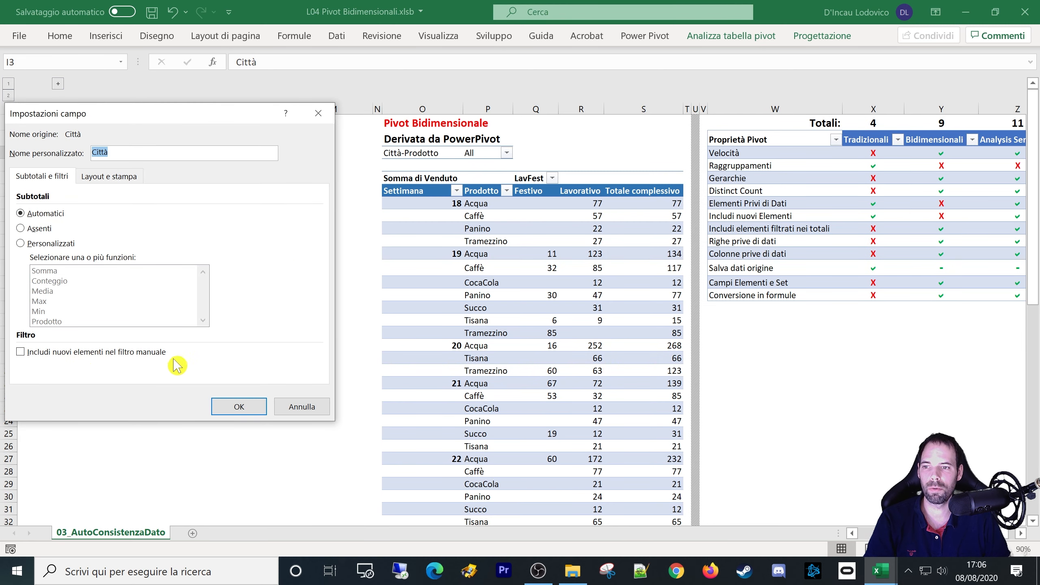
{"action": "left_click_drag", "start_coordinate": [157, 115], "coordinate": [358, 184]}
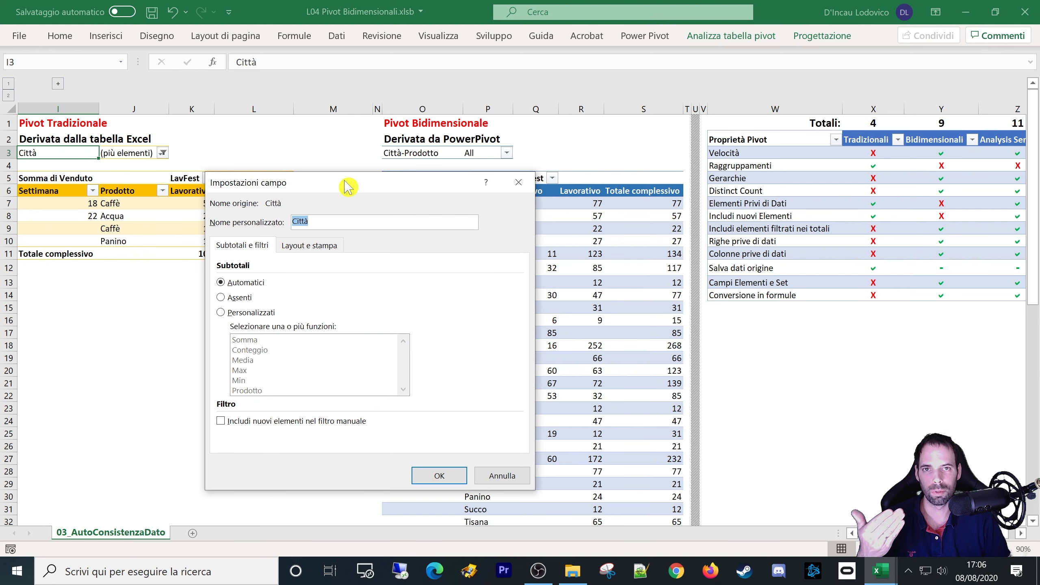
{"action": "left_click", "coordinate": [496, 475]}
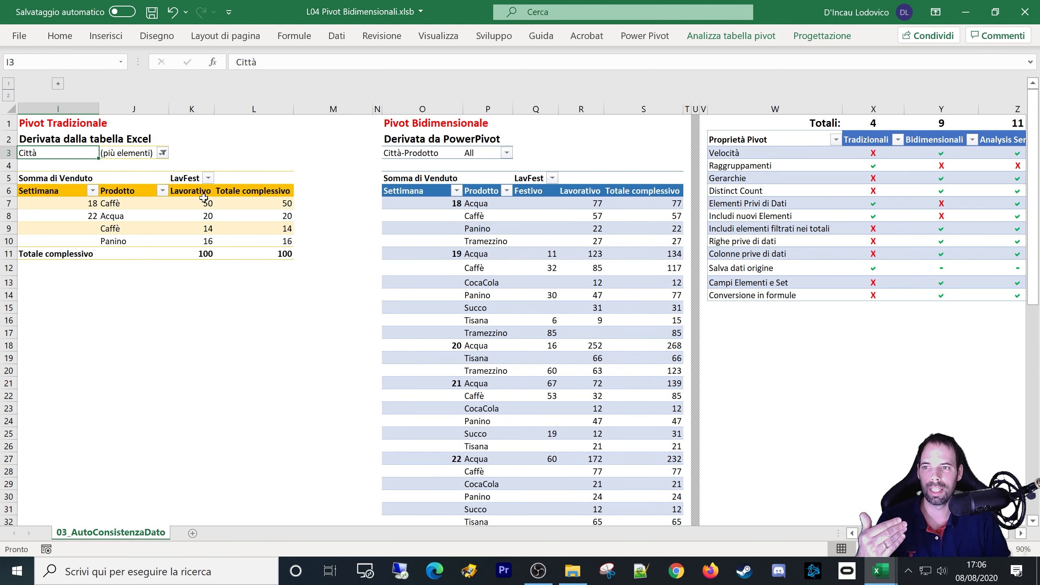
{"action": "left_click", "coordinate": [162, 153]}
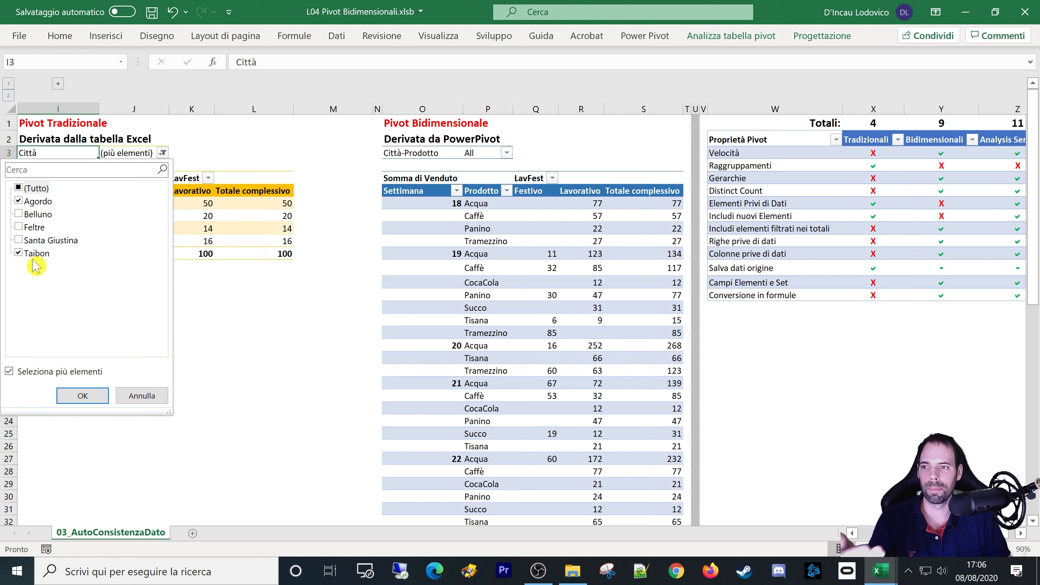
{"action": "left_click", "coordinate": [142, 396]}
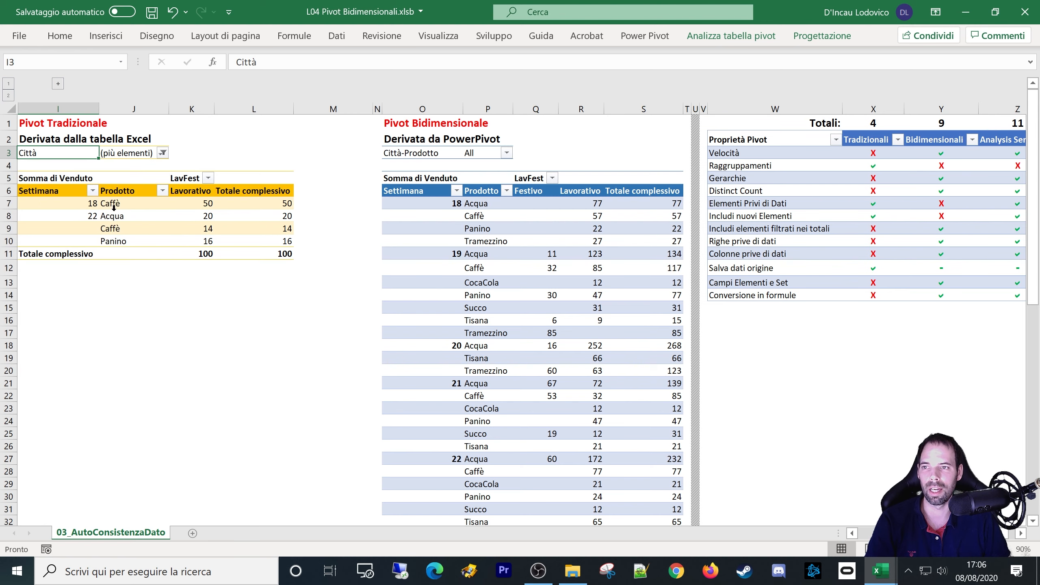
Recheck the new-elements option in the filtered traditional pivot's Città field settings and close them unchanged.
{"action": "right_click", "coordinate": [63, 153]}
{"action": "left_click", "coordinate": [123, 277]}
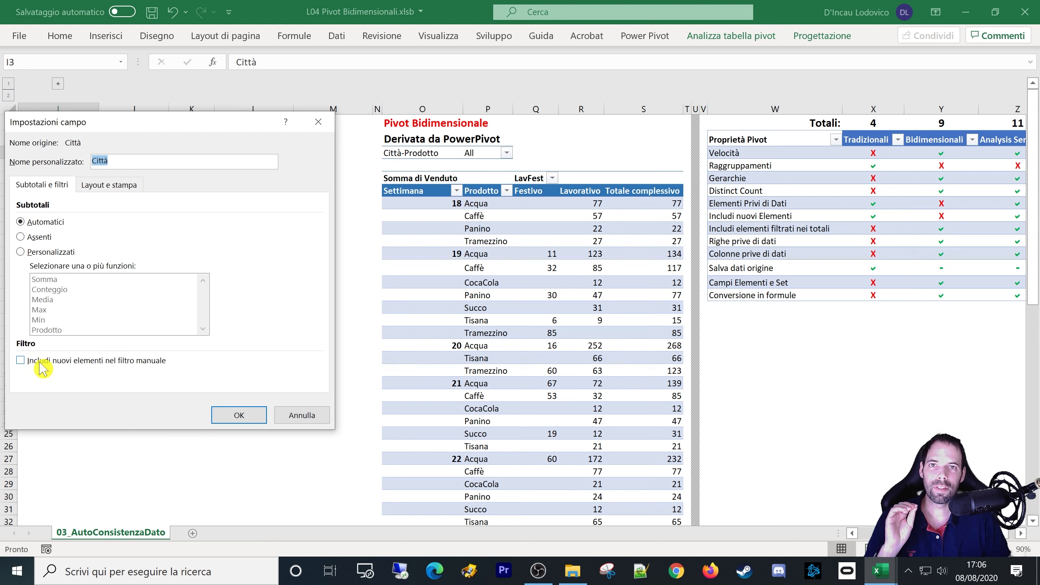
{"action": "left_click", "coordinate": [283, 413]}
Include and exclude Santa Giustina again in the traditional pivot's Città filter, discarding the change.
{"action": "left_click", "coordinate": [163, 153]}
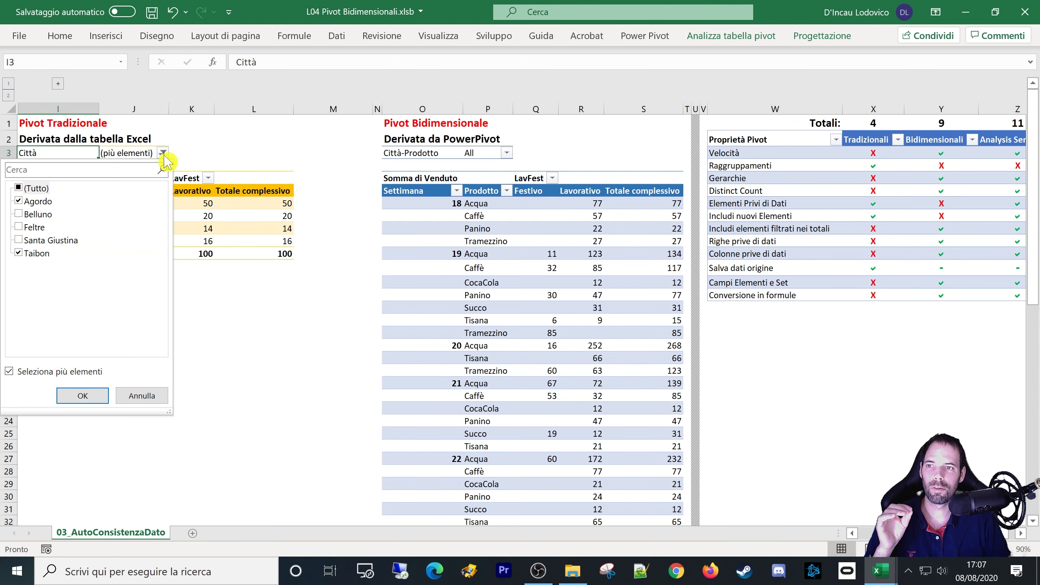
{"action": "left_click", "coordinate": [19, 240]}
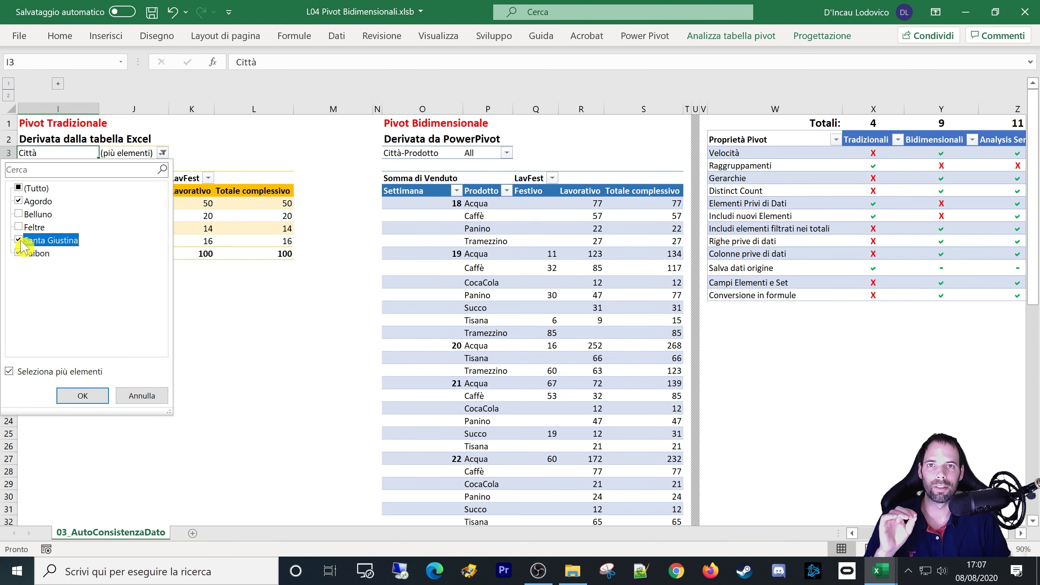
{"action": "left_click", "coordinate": [19, 241]}
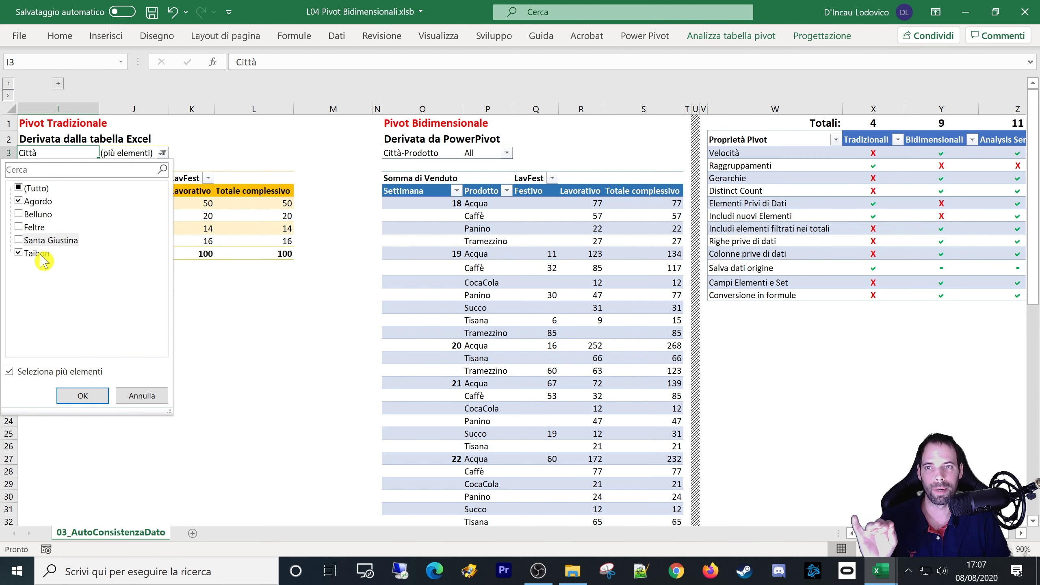
{"action": "left_click", "coordinate": [150, 397]}
{"action": "left_click_drag", "start_coordinate": [34, 181], "coordinate": [282, 254]}
Enable Mostra elementi privi di dati in the layout settings of the traditional pivot's Città field.
{"action": "left_click", "coordinate": [141, 154]}
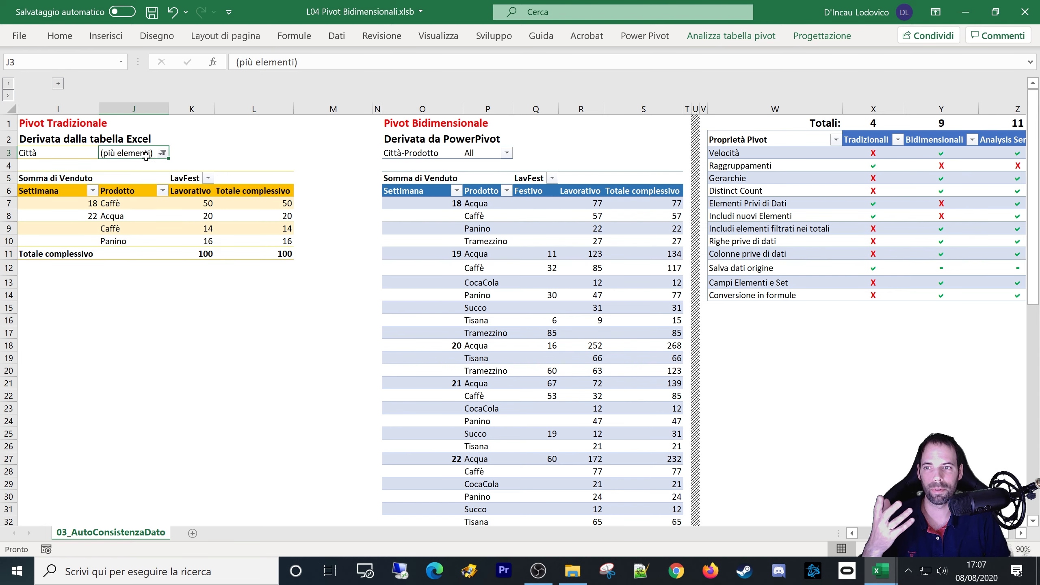
{"action": "right_click", "coordinate": [146, 155]}
{"action": "left_click", "coordinate": [203, 280]}
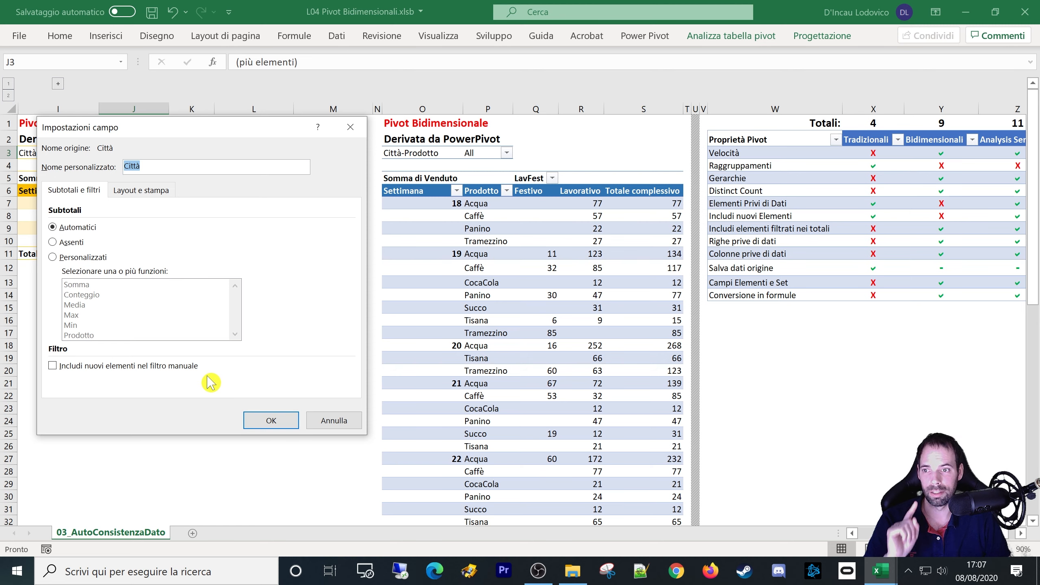
{"action": "left_click", "coordinate": [143, 191]}
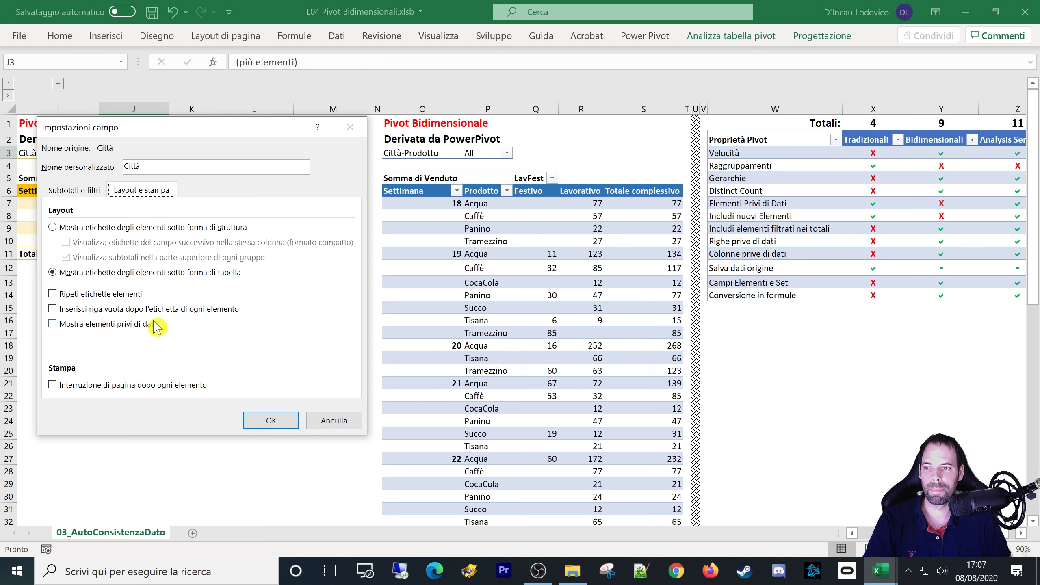
{"action": "left_click", "coordinate": [61, 326]}
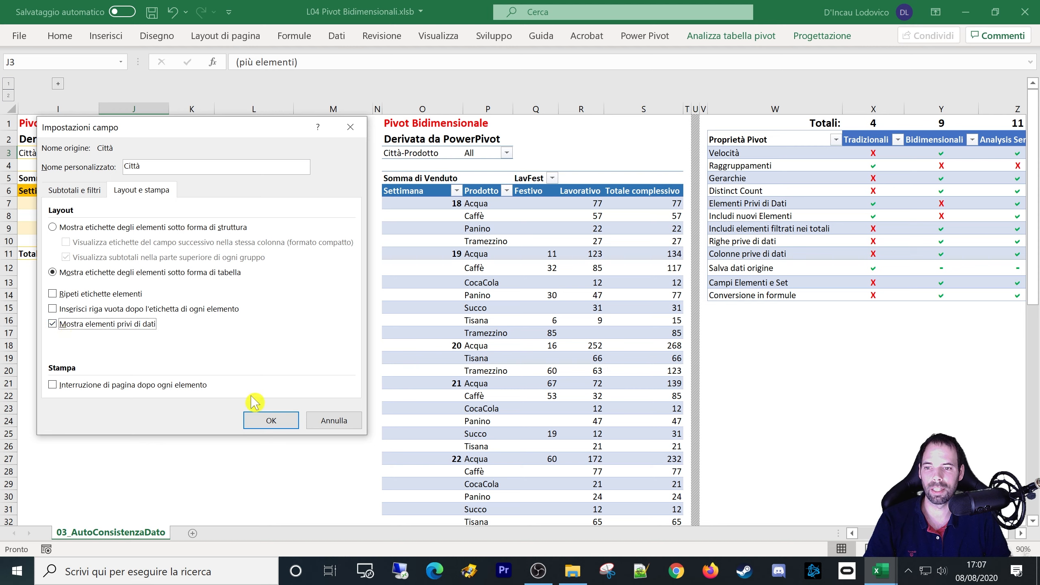
{"action": "left_click", "coordinate": [259, 420]}
Check the Mostra elementi privi di dati option in the layout settings of the two-dimensional pivot's Città field.
{"action": "right_click", "coordinate": [437, 158]}
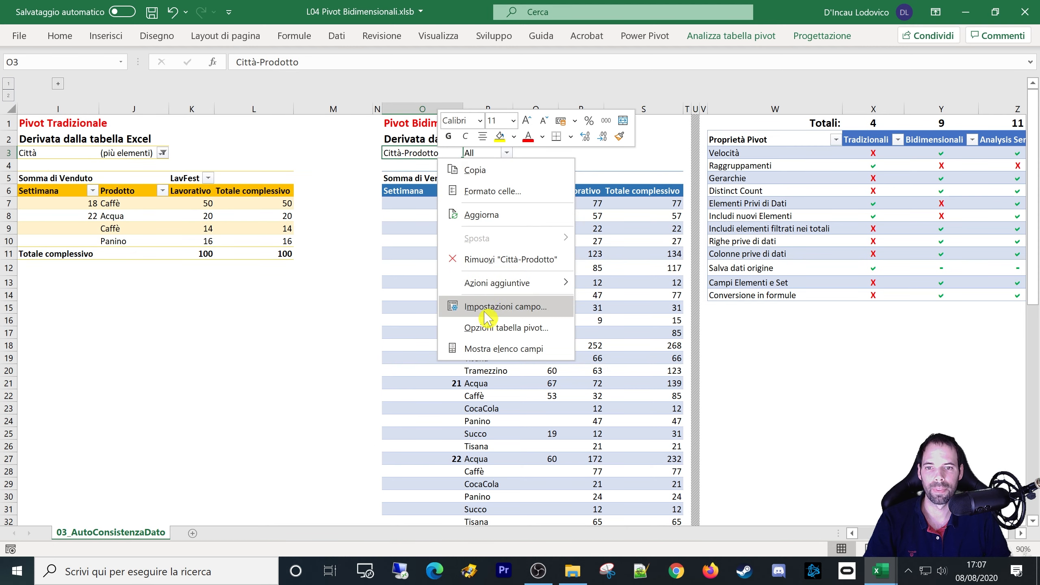
{"action": "left_click", "coordinate": [578, 305]}
{"action": "left_click", "coordinate": [417, 216]}
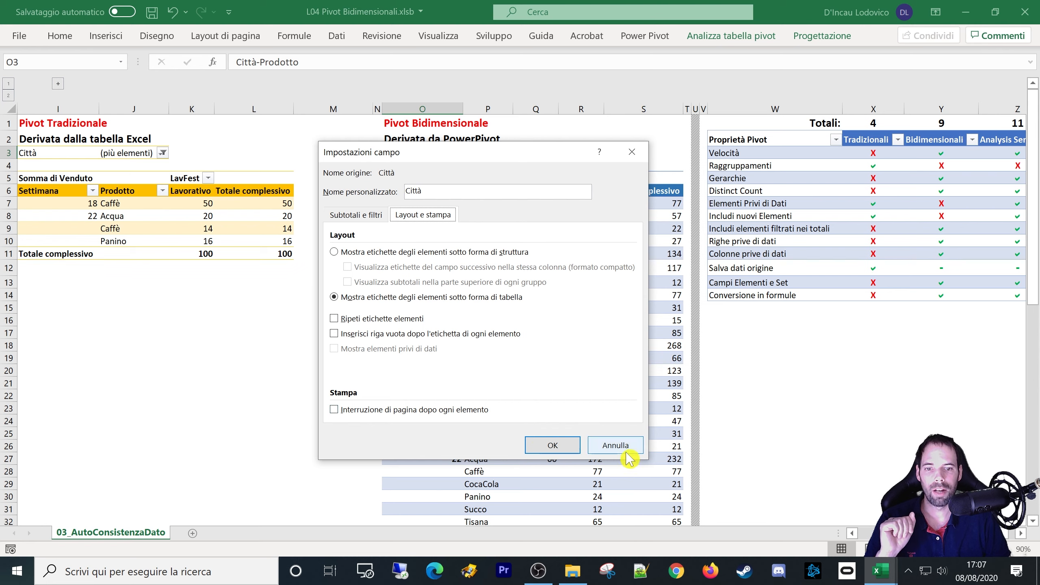
{"action": "left_click", "coordinate": [615, 445]}
Filter the traditional pivot's Città field and the two-dimensional pivot's Città-Prodotto hierarchy to Agordo only.
{"action": "left_click", "coordinate": [126, 150]}
{"action": "left_click", "coordinate": [162, 153]}
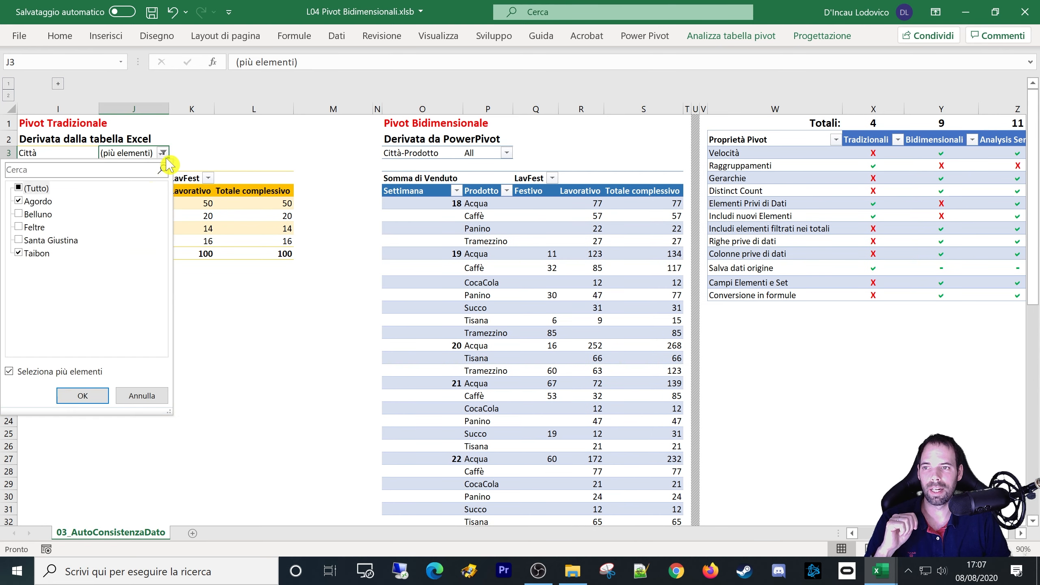
{"action": "left_click", "coordinate": [19, 253]}
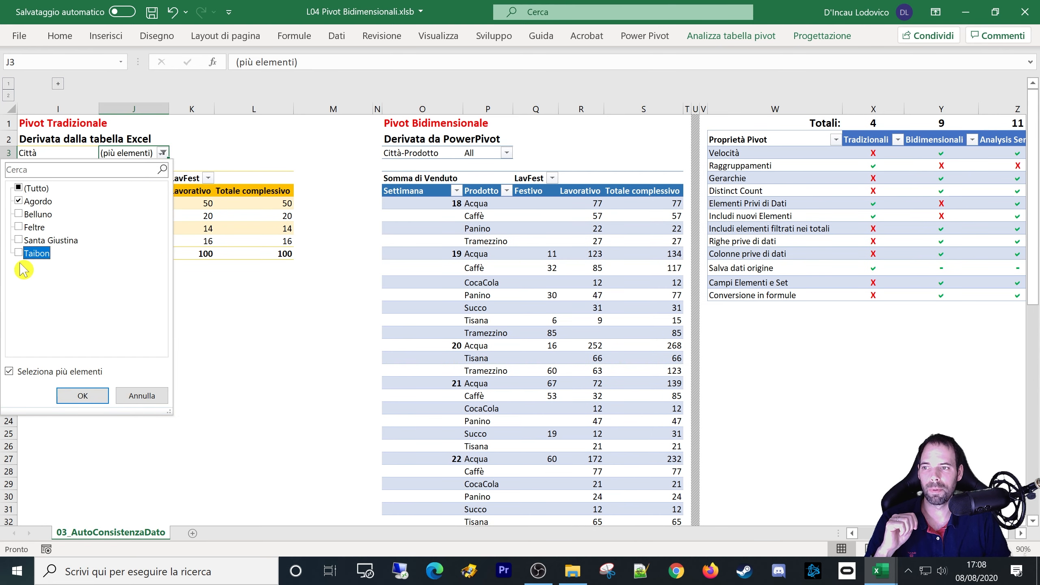
{"action": "left_click", "coordinate": [83, 395]}
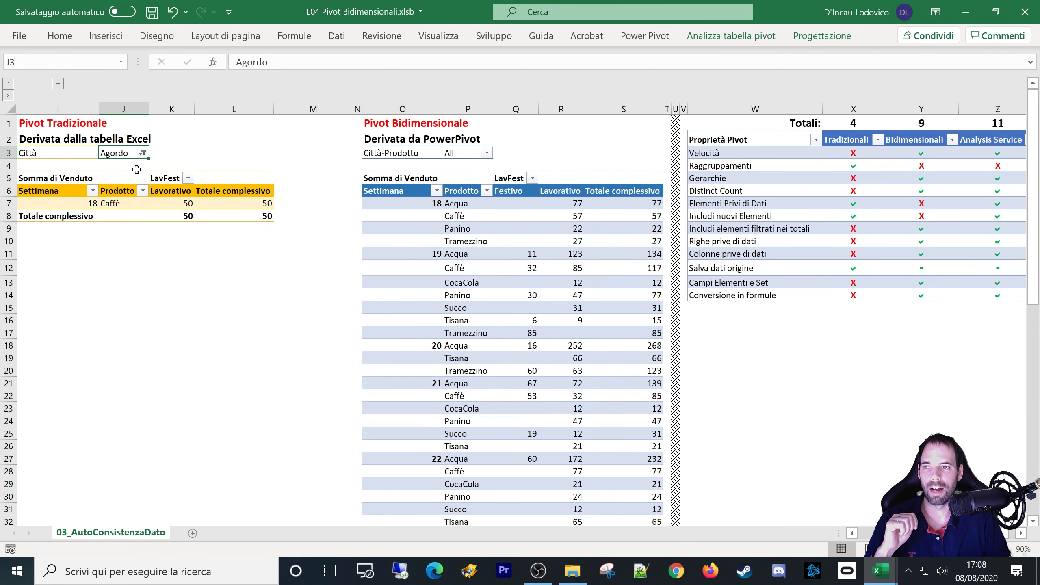
{"action": "left_click", "coordinate": [486, 152]}
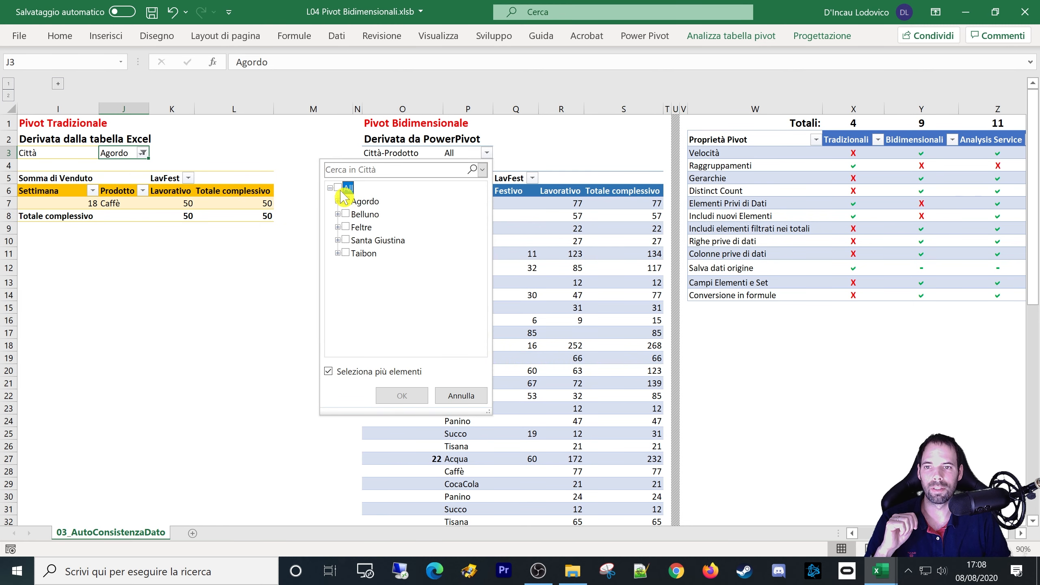
{"action": "key", "text": "Escape"}
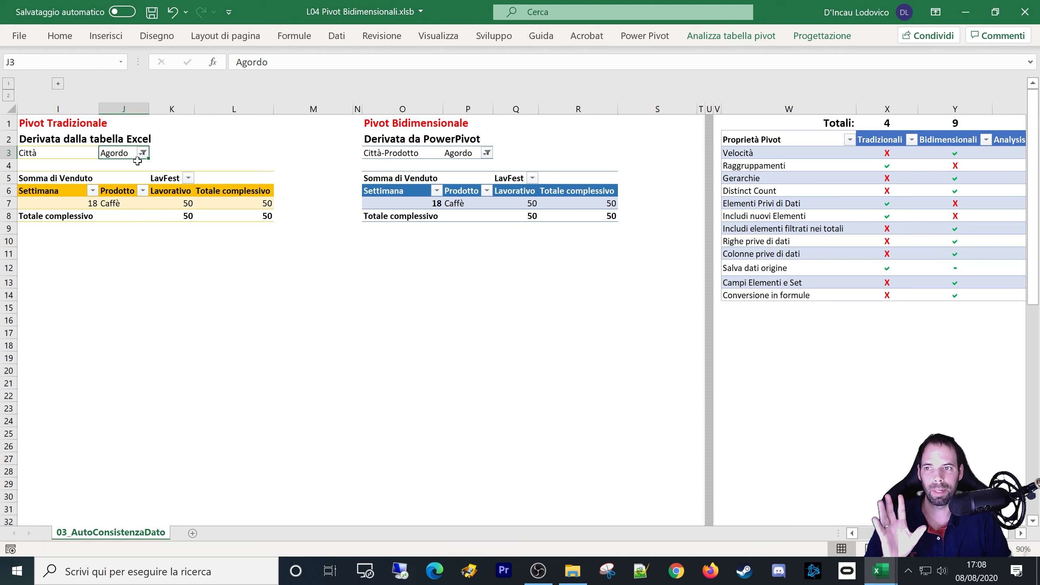
Reset the traditional pivot's Città filter to include all cities.
{"action": "left_click", "coordinate": [143, 153]}
{"action": "left_click", "coordinate": [19, 189]}
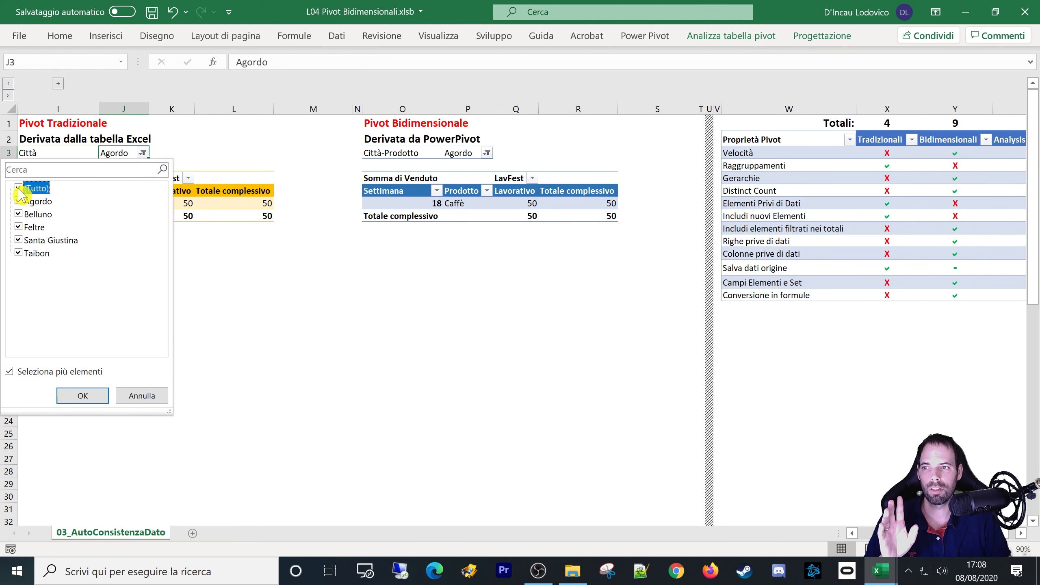
{"action": "left_click", "coordinate": [83, 395]}
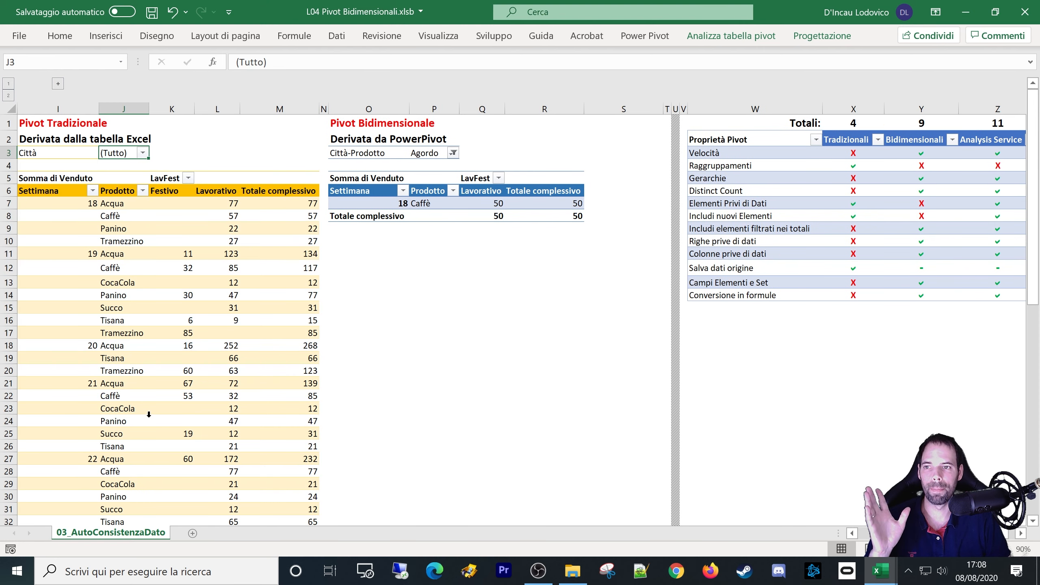
Review the filter and layout options in the traditional pivot's Città field settings and close them without changes.
{"action": "right_click", "coordinate": [118, 152]}
{"action": "left_click", "coordinate": [185, 277]}
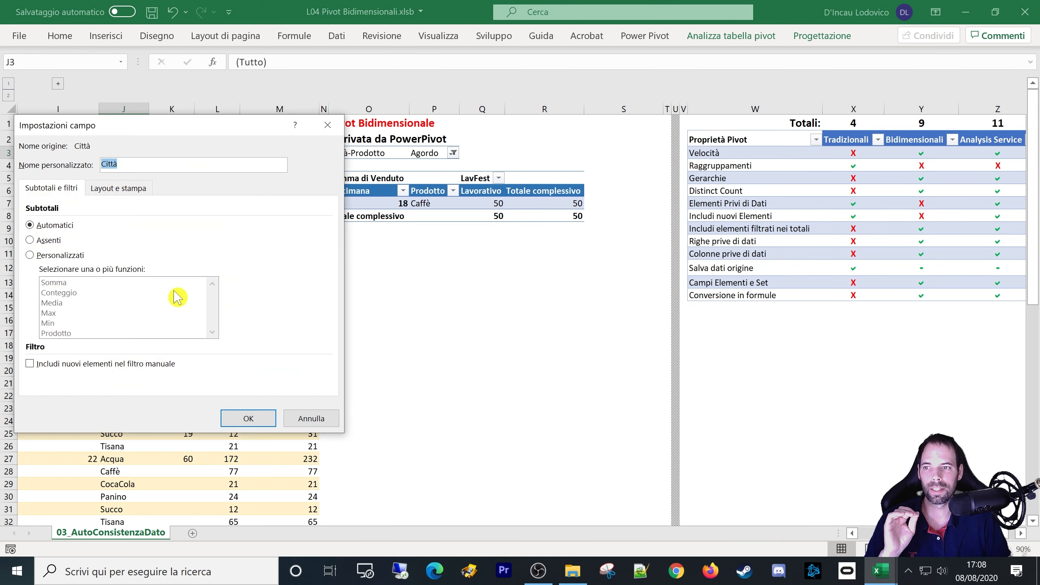
{"action": "left_click", "coordinate": [118, 188]}
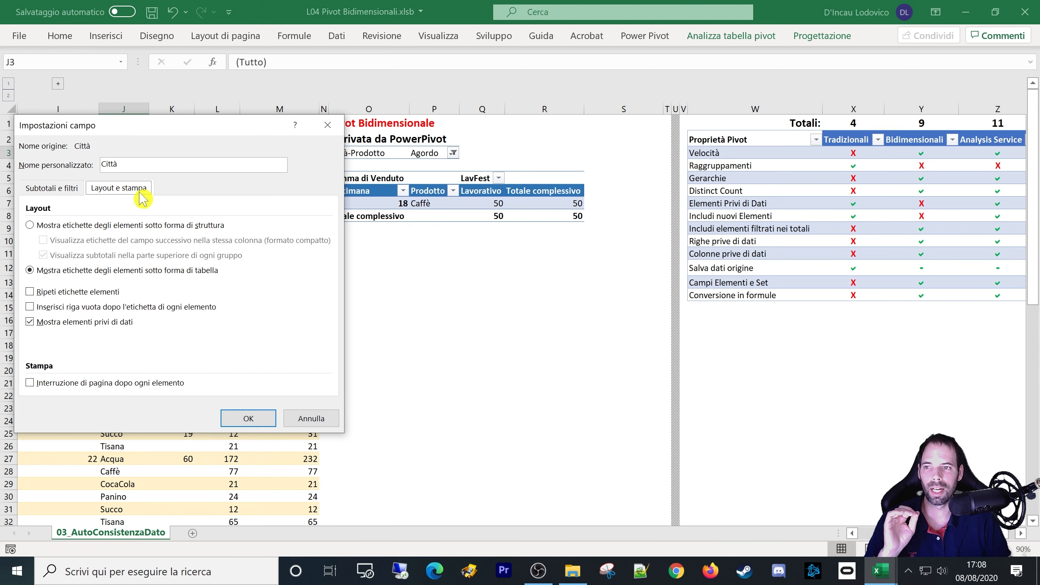
{"action": "left_click", "coordinate": [301, 418]}
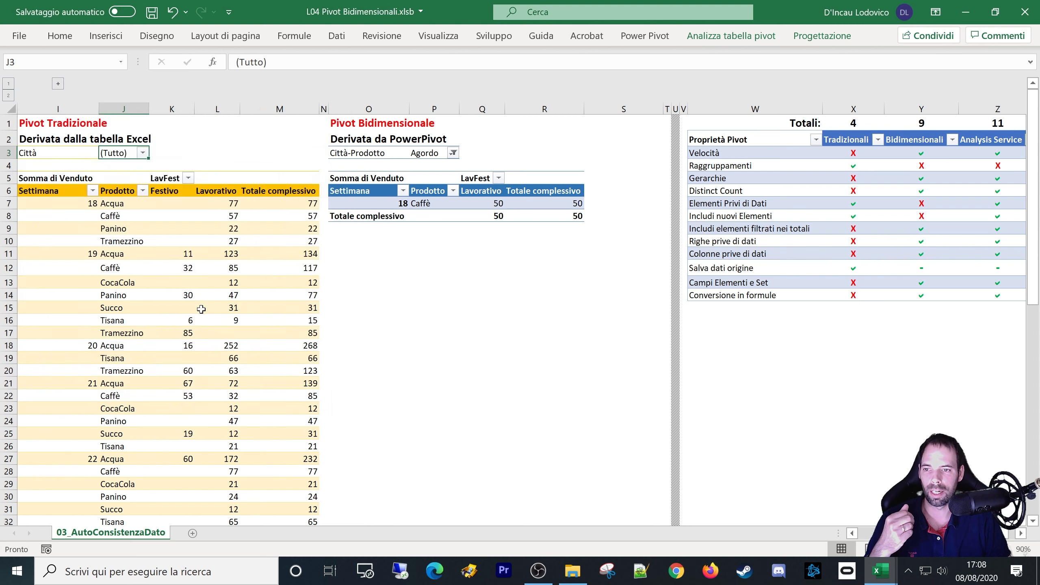
Check the traditional pivot's data options for how many deleted items are retained per field, then cancel.
{"action": "right_click", "coordinate": [202, 307]}
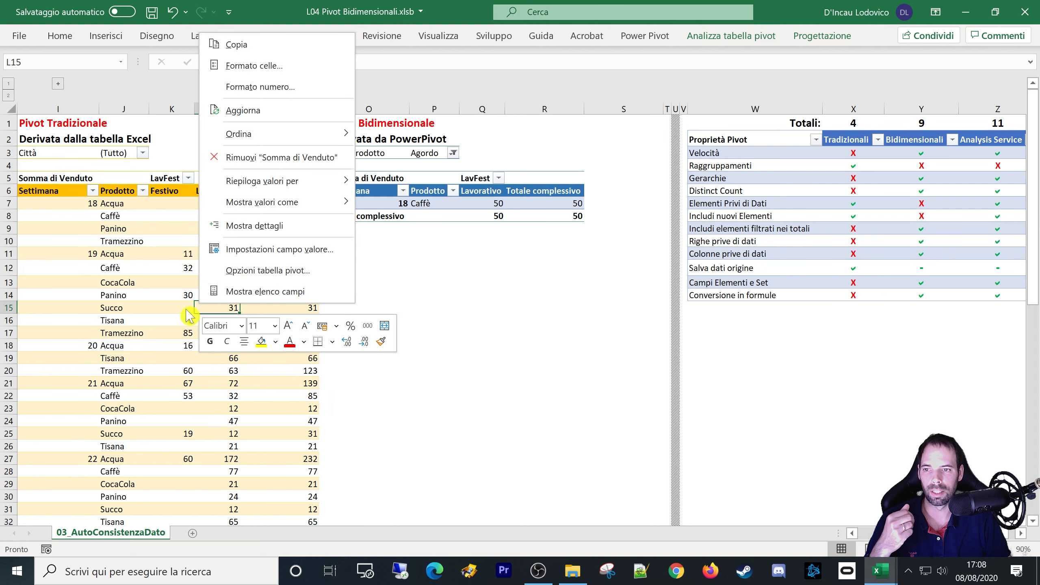
{"action": "left_click", "coordinate": [245, 271]}
{"action": "left_click", "coordinate": [299, 134]}
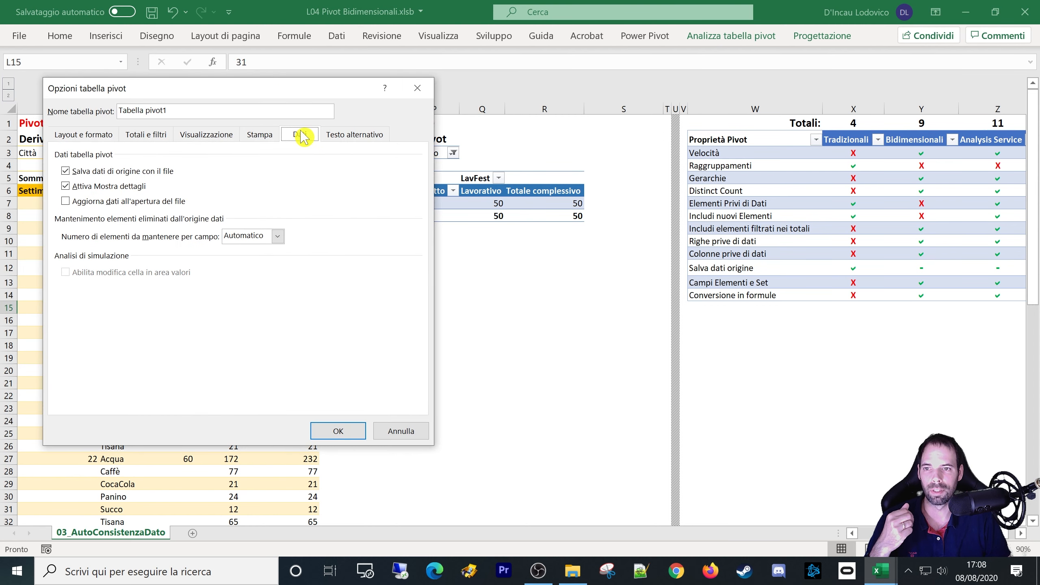
{"action": "left_click", "coordinate": [277, 237]}
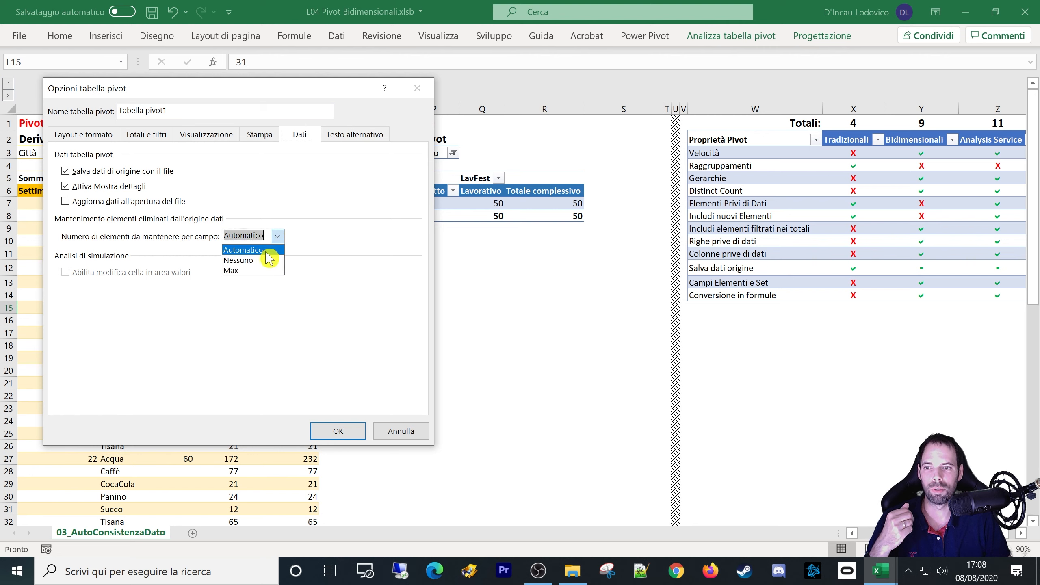
{"action": "left_click", "coordinate": [164, 229]}
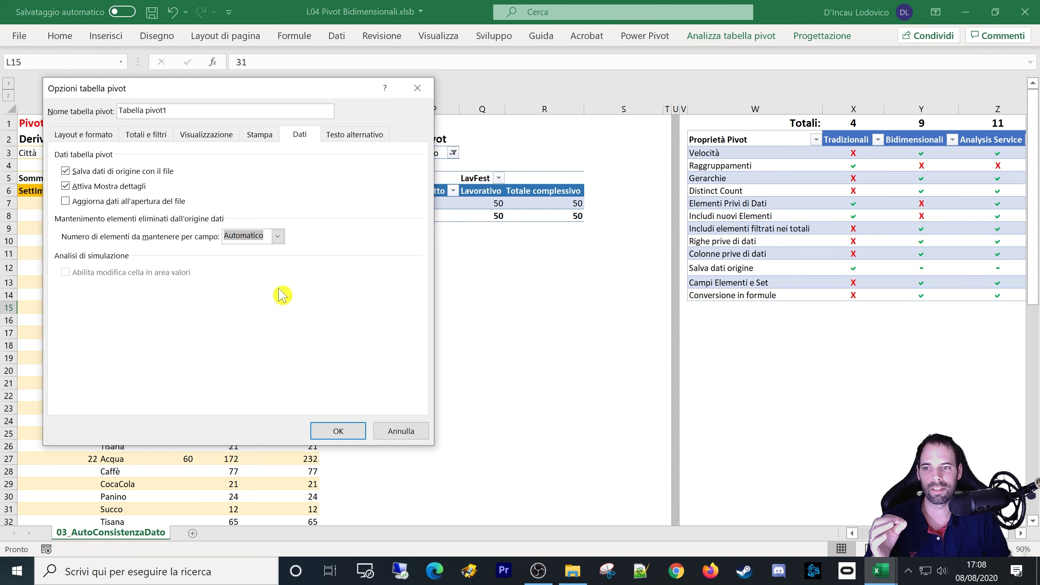
{"action": "left_click", "coordinate": [399, 430]}
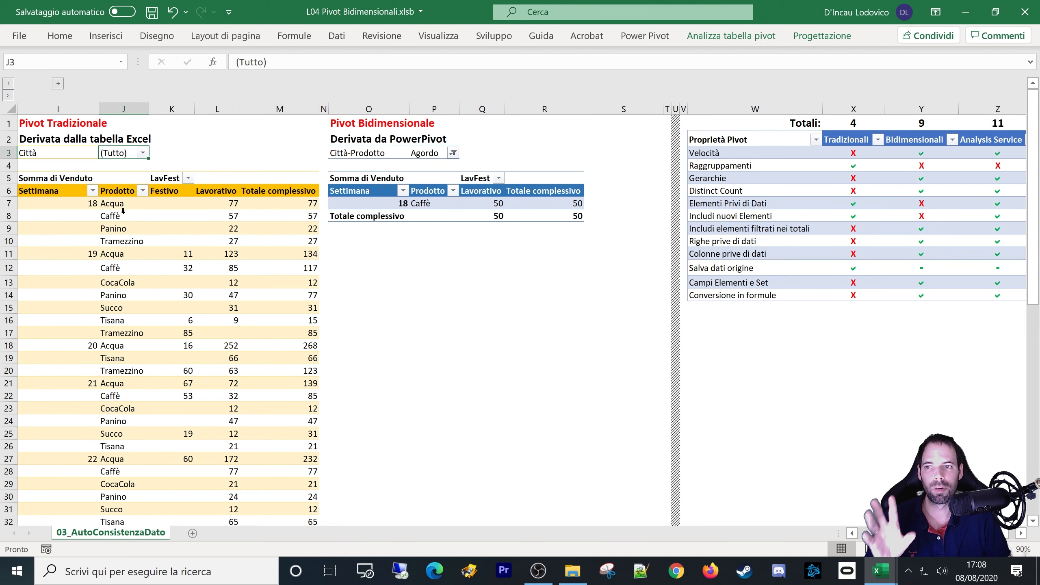
Check the layout and print field settings of Città-Prodotto in the Pivot Bidimensionale and cancel without changes.
{"action": "left_click", "coordinate": [420, 154]}
{"action": "right_click", "coordinate": [420, 153]}
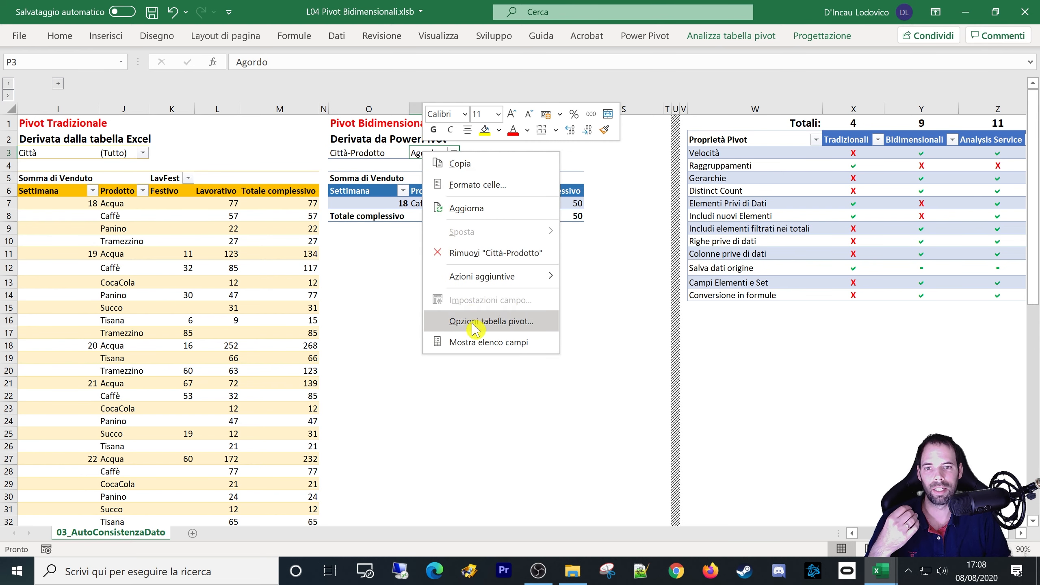
{"action": "right_click", "coordinate": [393, 154]}
{"action": "left_click", "coordinate": [442, 296]}
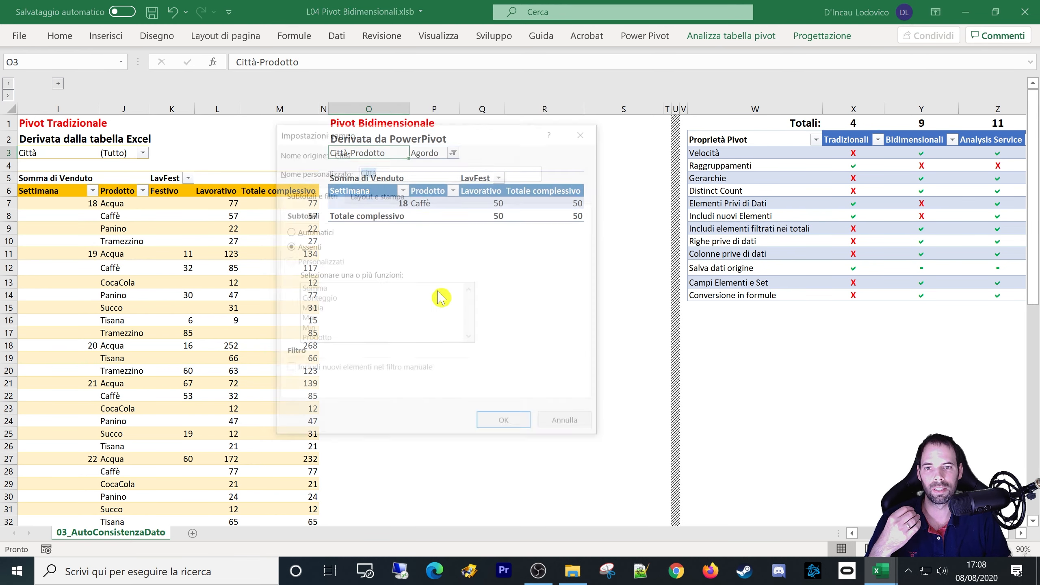
{"action": "left_click", "coordinate": [376, 195]}
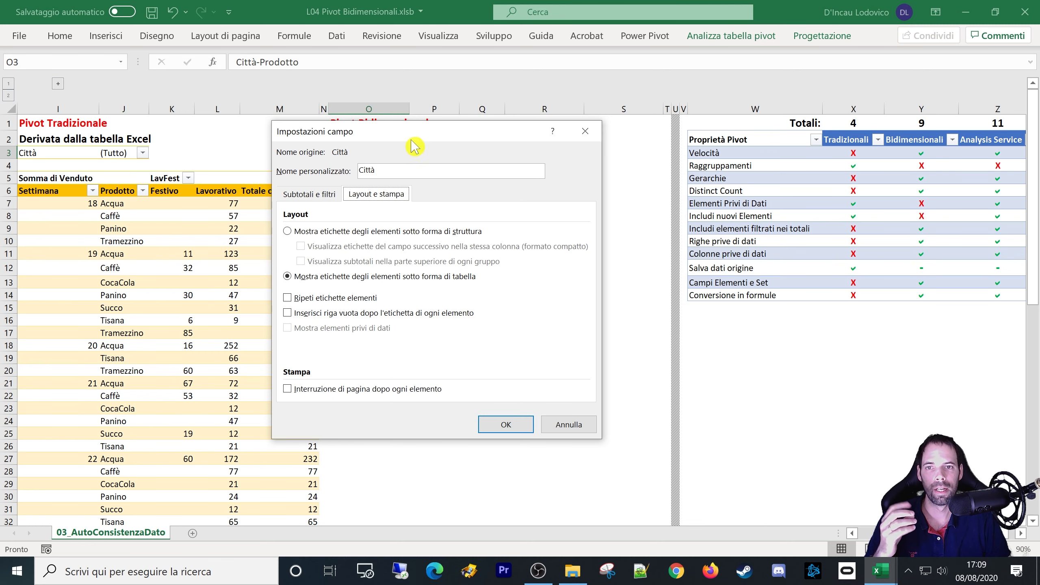
{"action": "left_click_drag", "start_coordinate": [411, 136], "coordinate": [483, 210]}
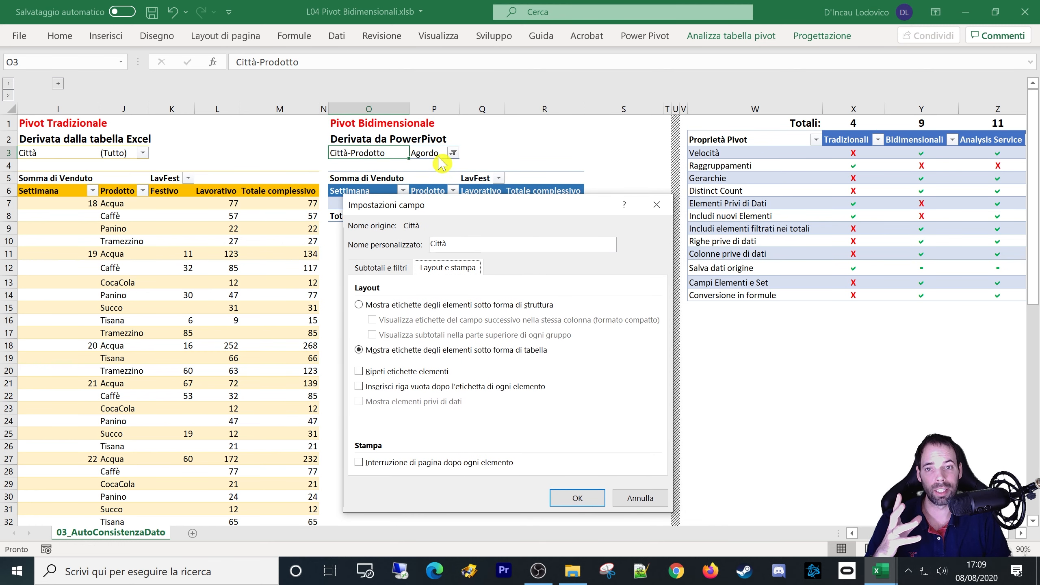
{"action": "left_click", "coordinate": [649, 504]}
Reset the Città-Prodotto report filter of the Pivot Bidimensionale to All.
{"action": "left_click", "coordinate": [452, 152]}
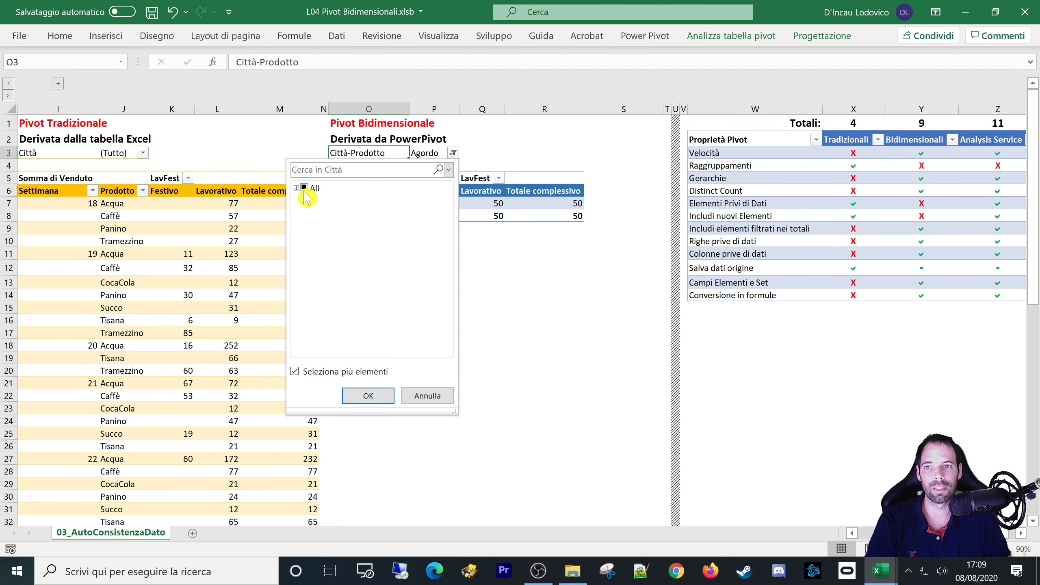
{"action": "left_click", "coordinate": [368, 395]}
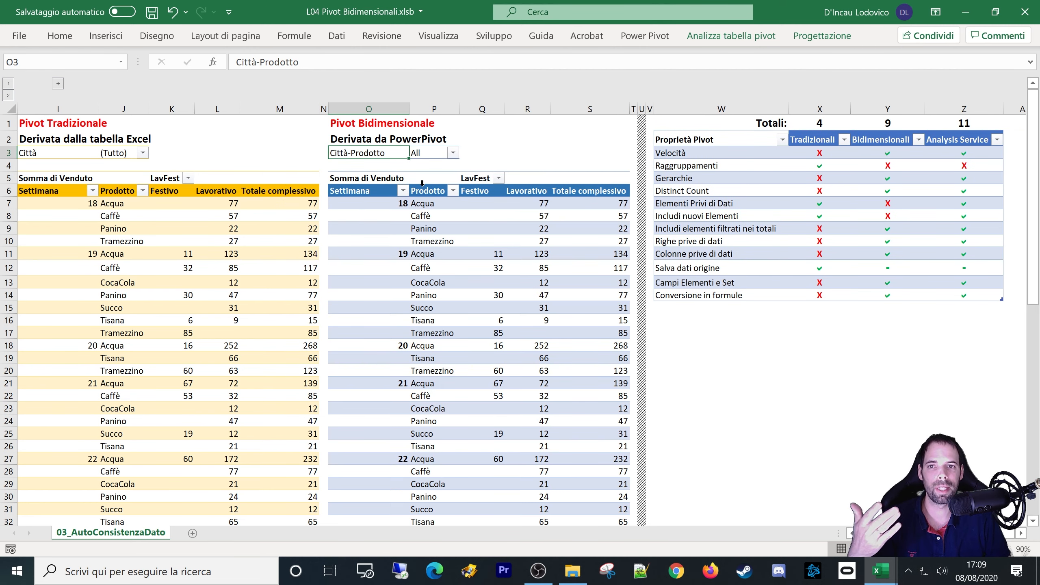
{"action": "left_click_drag", "start_coordinate": [363, 150], "coordinate": [588, 343]}
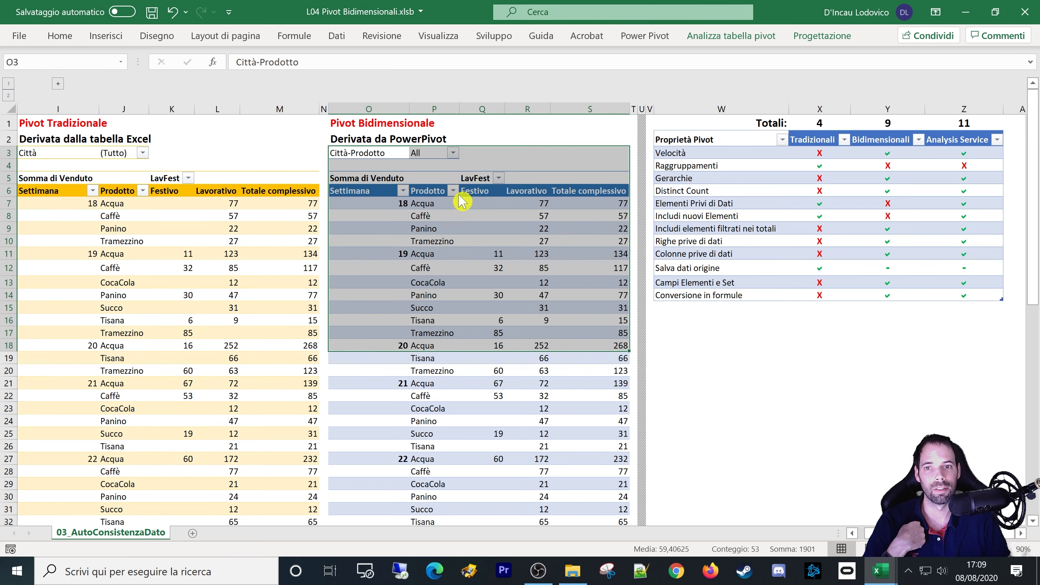
{"action": "left_click", "coordinate": [385, 153]}
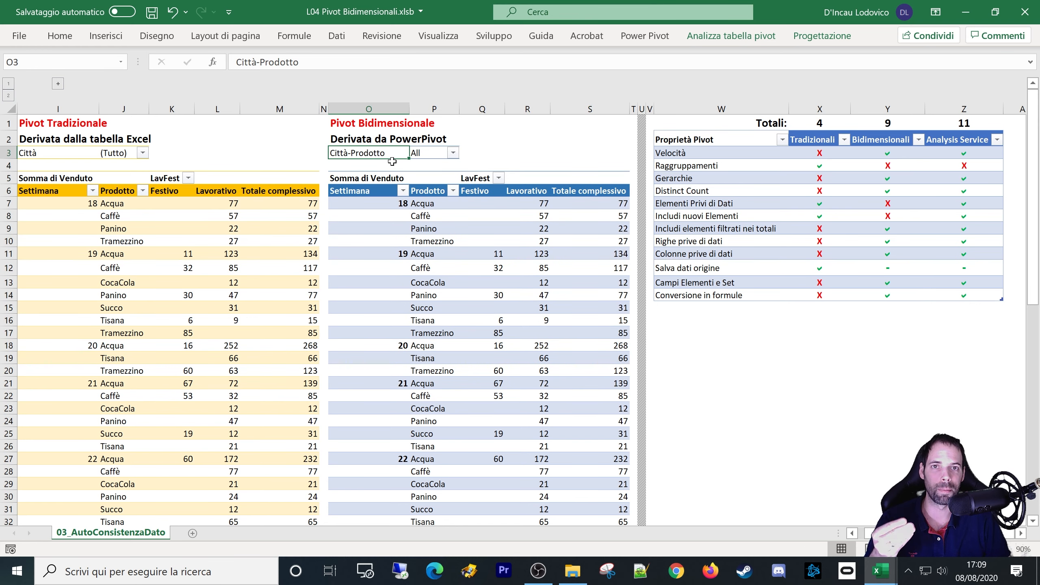
{"action": "left_click", "coordinate": [367, 193]}
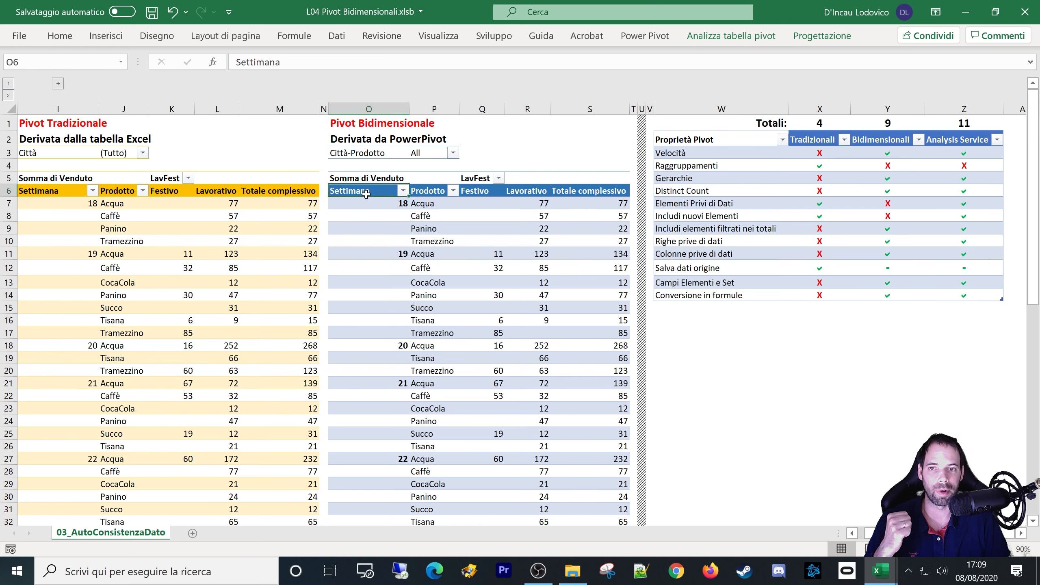
{"action": "left_click", "coordinate": [949, 216]}
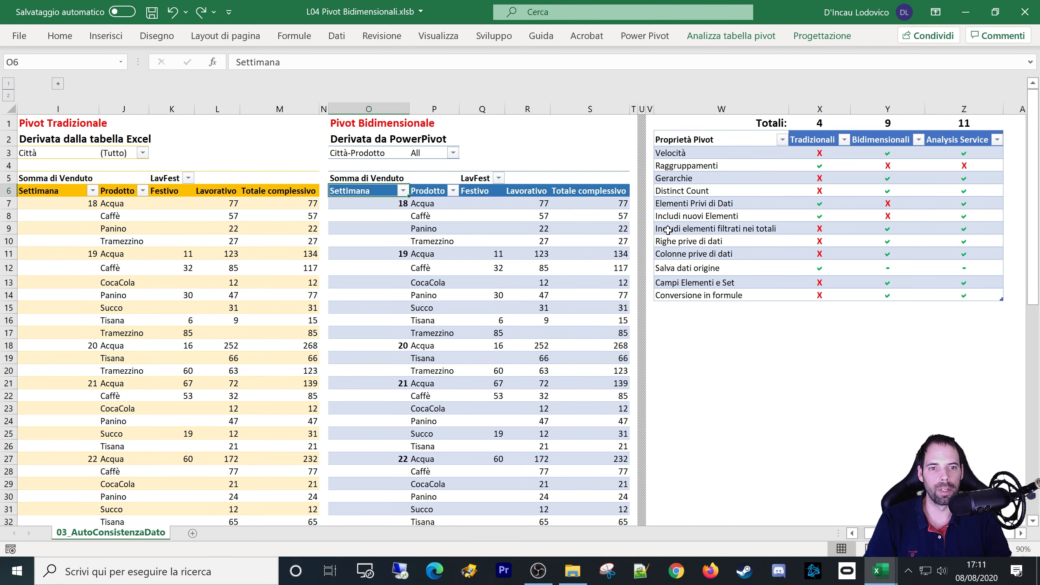
Check the traditional pivot's totals and filters options for "Includi elementi filtrati nei totali", closing them without changes.
{"action": "left_click", "coordinate": [667, 230]}
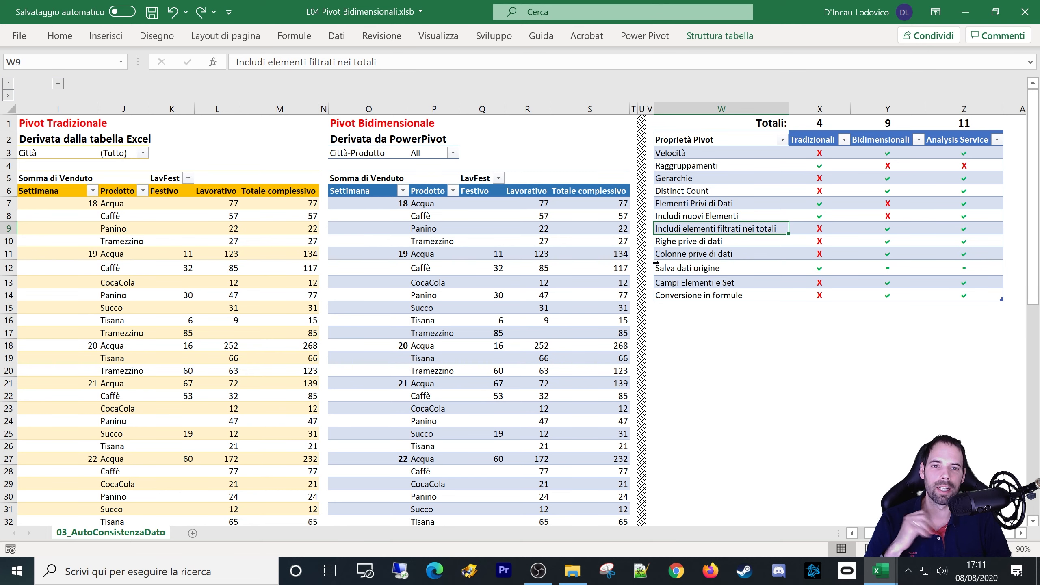
{"action": "right_click", "coordinate": [168, 283]}
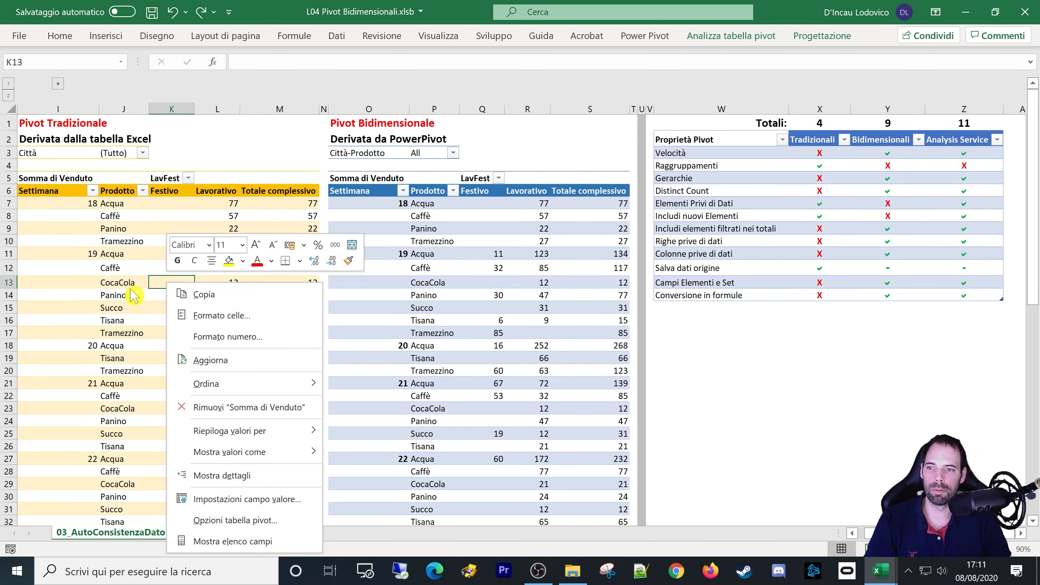
{"action": "left_click", "coordinate": [221, 521]}
{"action": "left_click", "coordinate": [129, 243]}
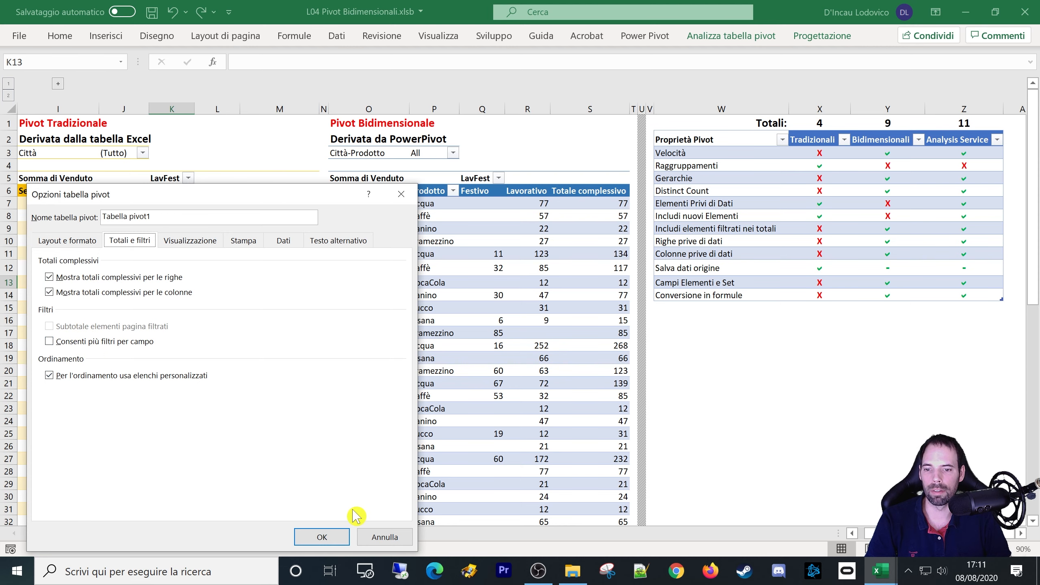
{"action": "left_click", "coordinate": [373, 537]}
Enable "Includi elementi filtrati nei totali" in the options of the Pivot Bidimensionale.
{"action": "right_click", "coordinate": [426, 299]}
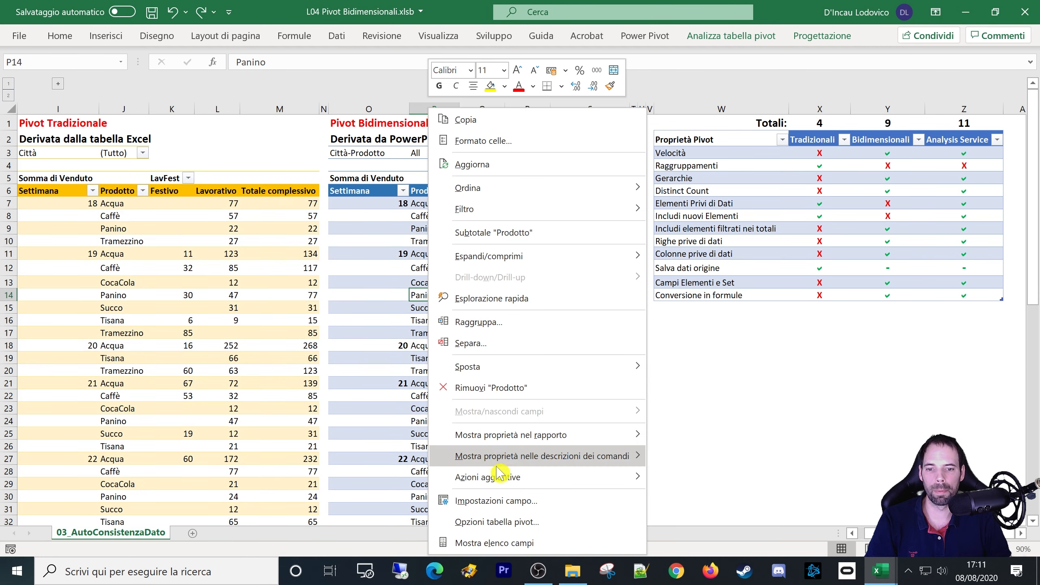
{"action": "left_click", "coordinate": [485, 525]}
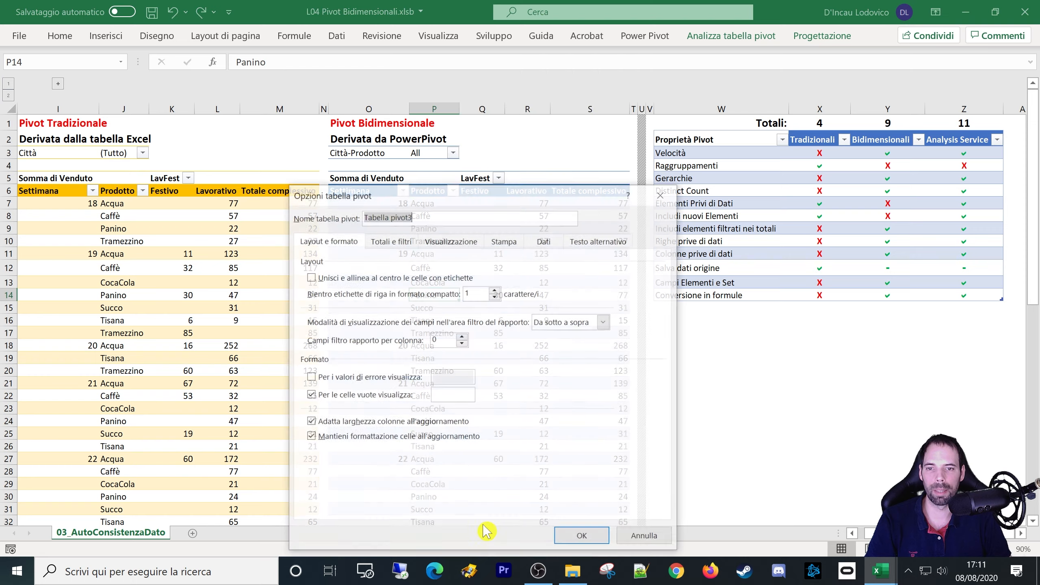
{"action": "left_click", "coordinate": [391, 241]}
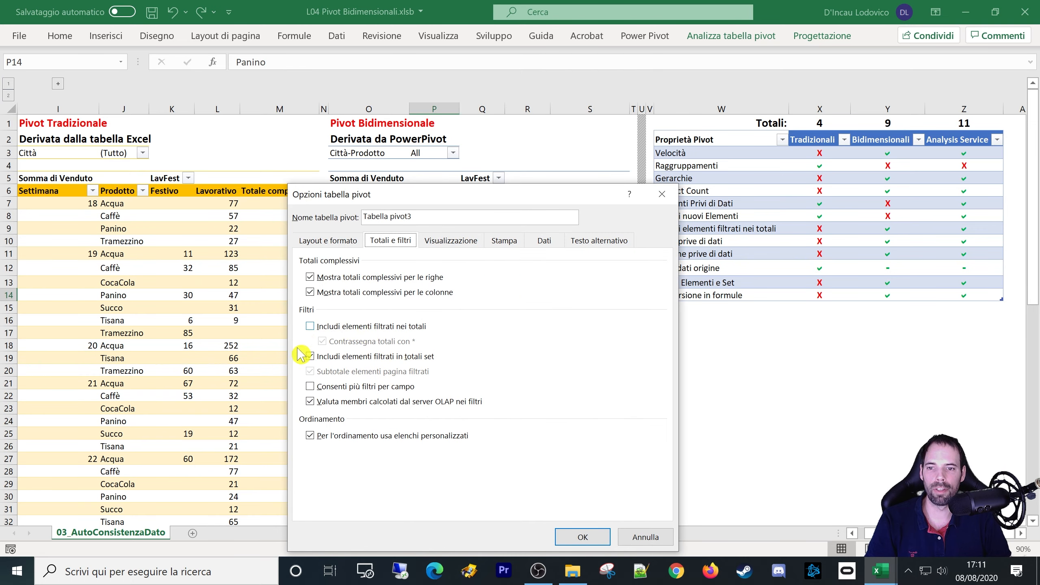
{"action": "left_click", "coordinate": [323, 327]}
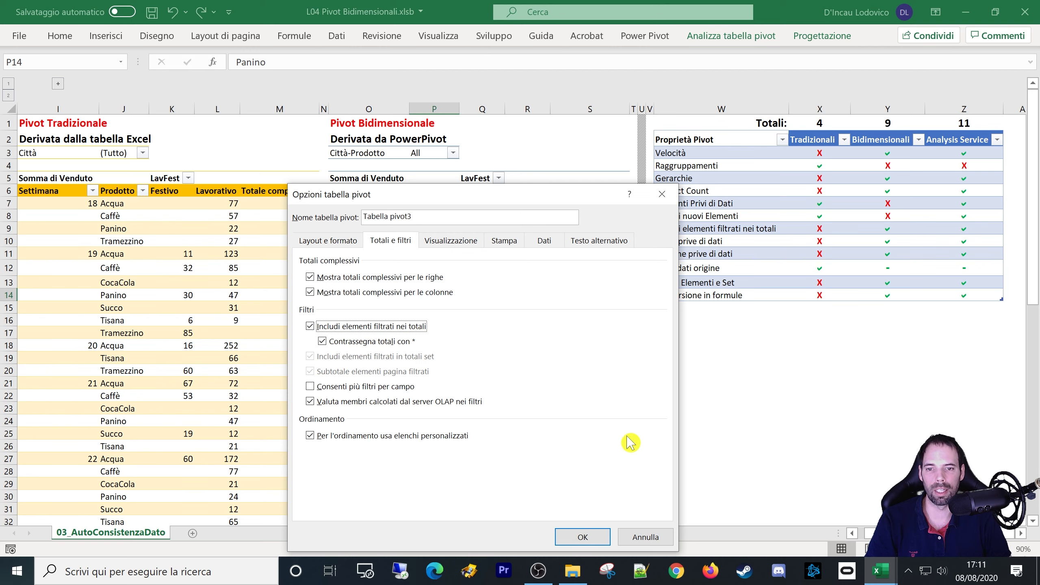
{"action": "left_click", "coordinate": [585, 540]}
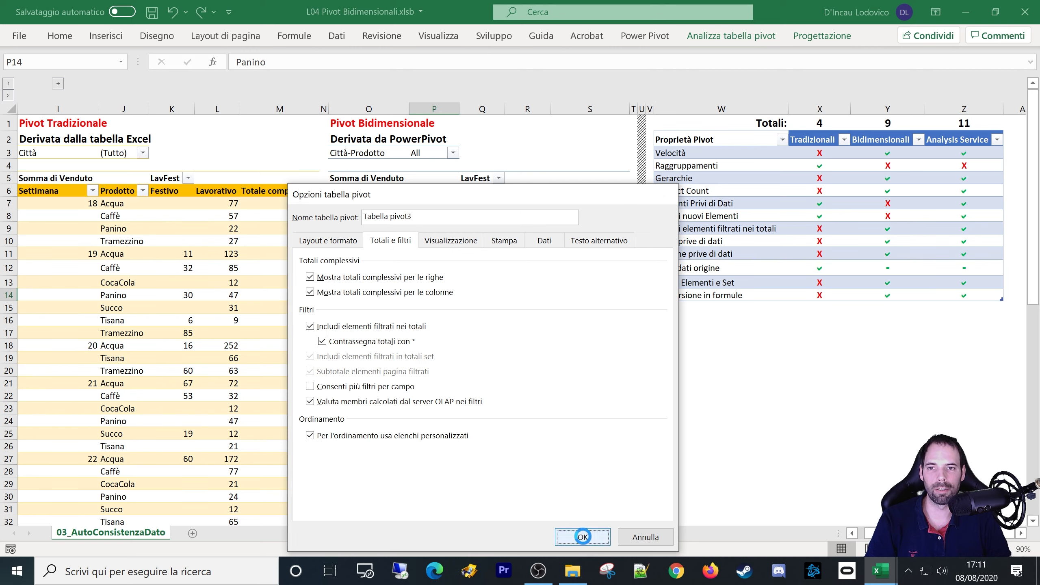
Filter the Prodotto field of the Pivot Tradizionale to Acqua and Caffè only.
{"action": "left_click", "coordinate": [142, 190]}
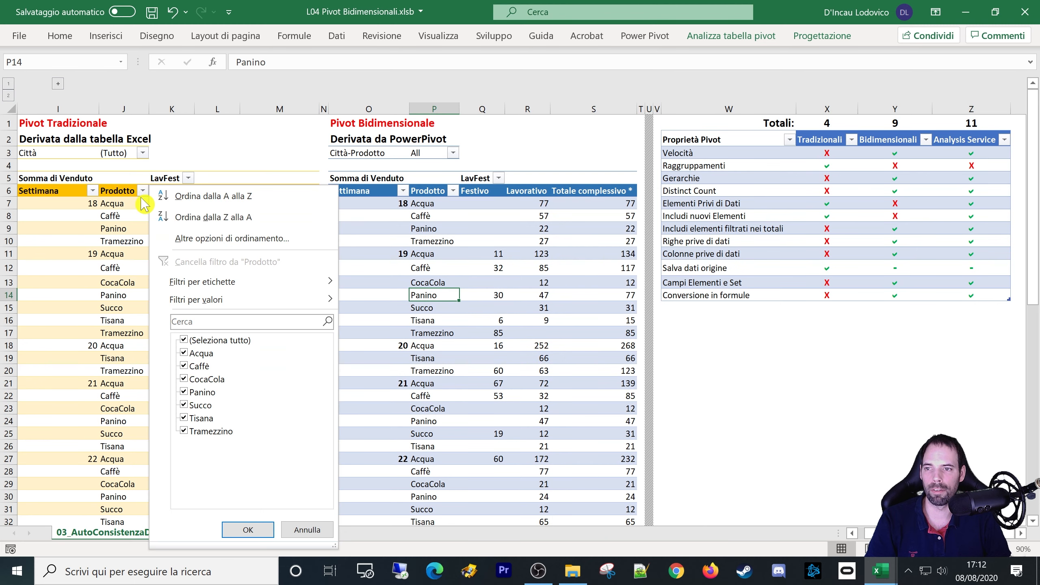
{"action": "left_click", "coordinate": [184, 340]}
{"action": "left_click", "coordinate": [184, 353]}
{"action": "left_click", "coordinate": [184, 366]}
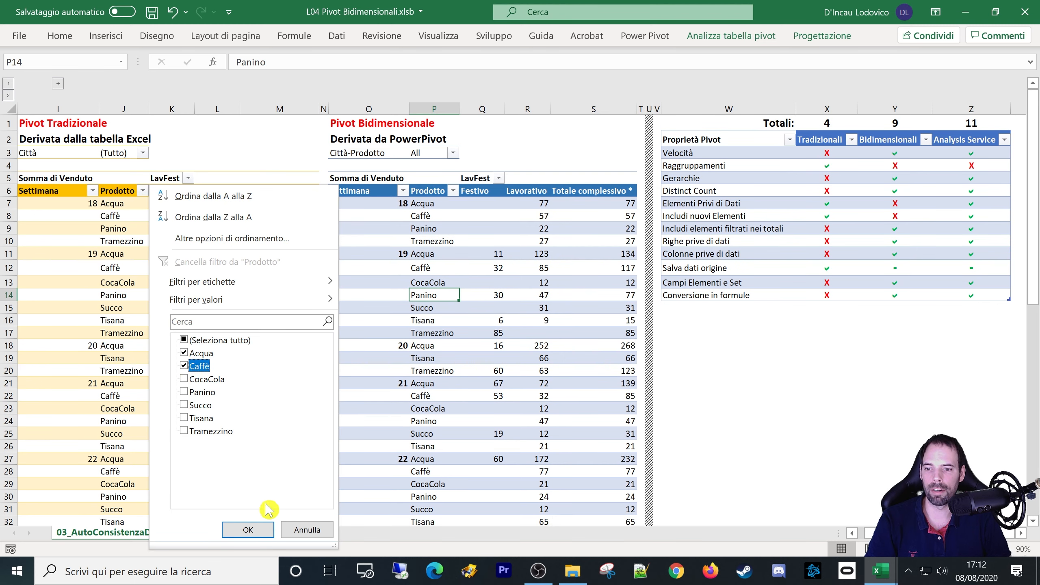
{"action": "left_click", "coordinate": [249, 530]}
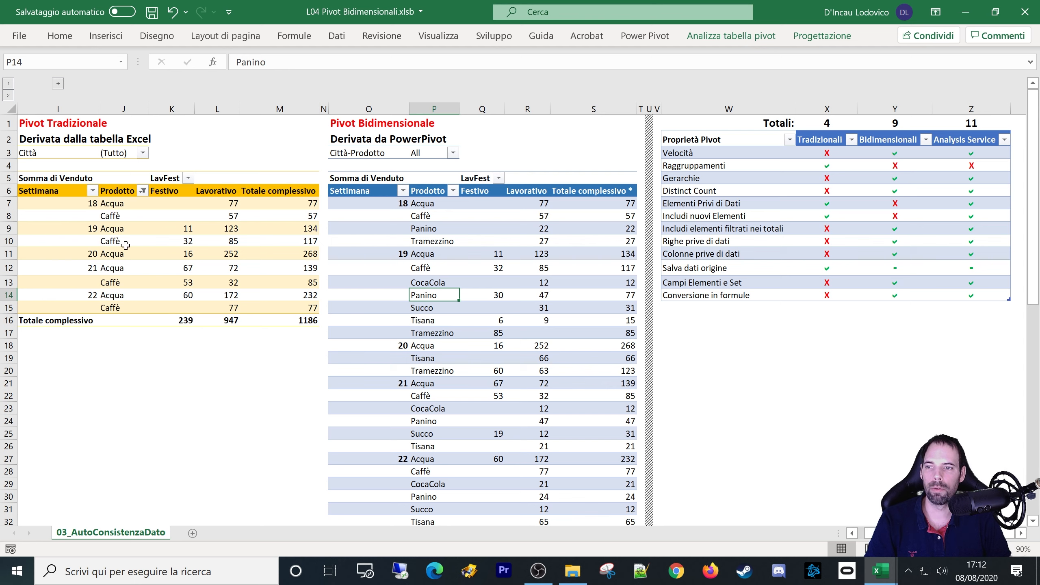
Compare the traditional pivot's grand total row with the sum of its visible Festivo values.
{"action": "left_click", "coordinate": [175, 322]}
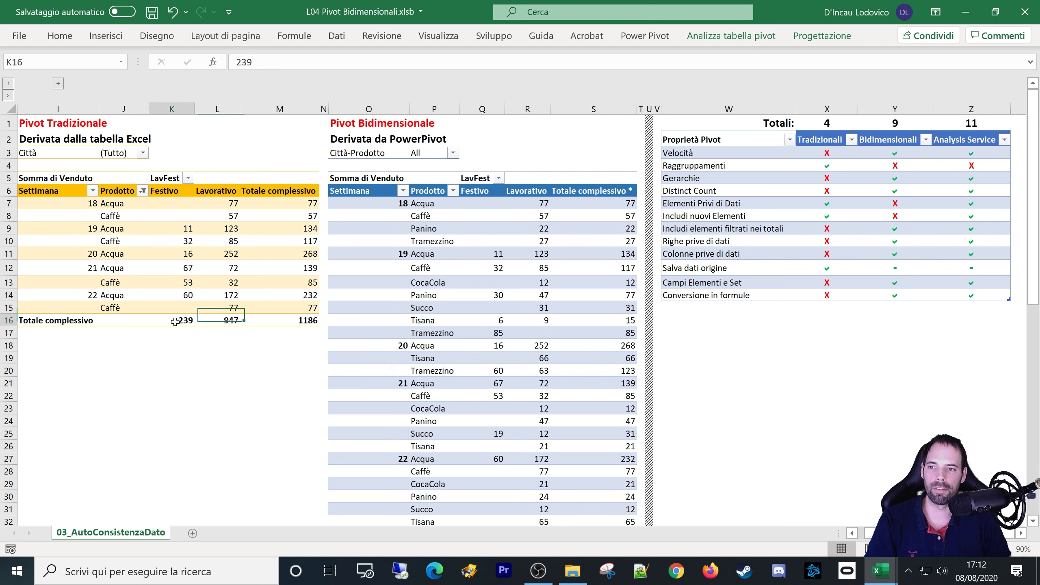
{"action": "left_click", "coordinate": [282, 183]}
{"action": "left_click", "coordinate": [23, 321]}
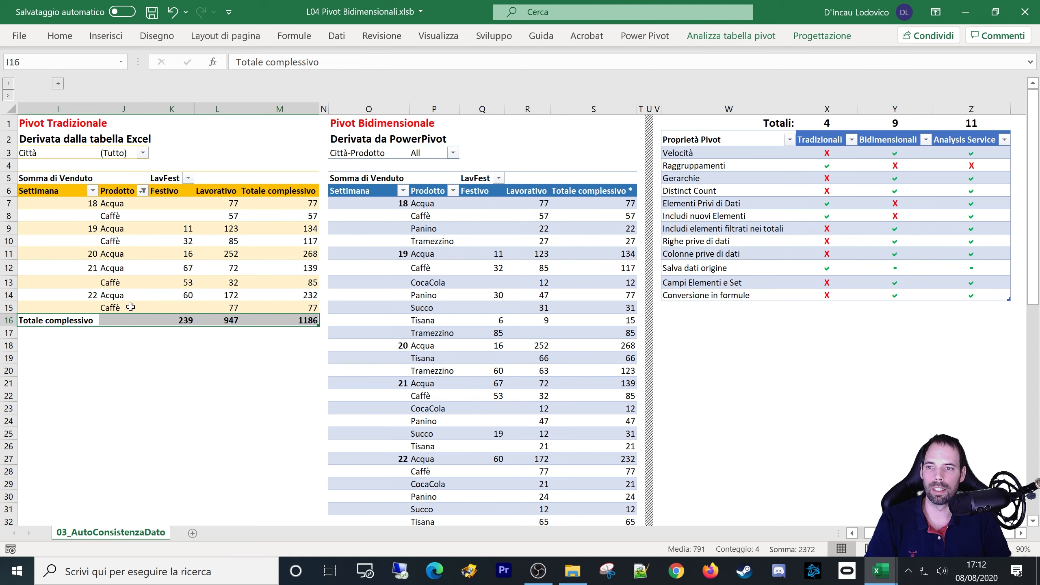
{"action": "left_click_drag", "start_coordinate": [176, 230], "coordinate": [157, 303]}
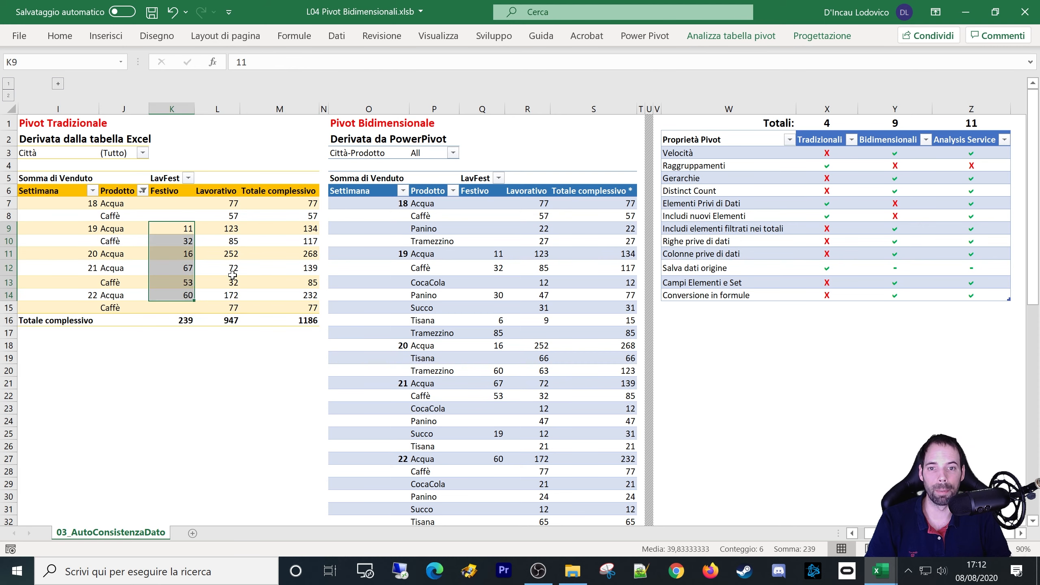
Filter the Prodotto field of the Pivot Bidimensionale to Acqua and Caffè only.
{"action": "left_click", "coordinate": [455, 215]}
{"action": "left_click", "coordinate": [453, 190]}
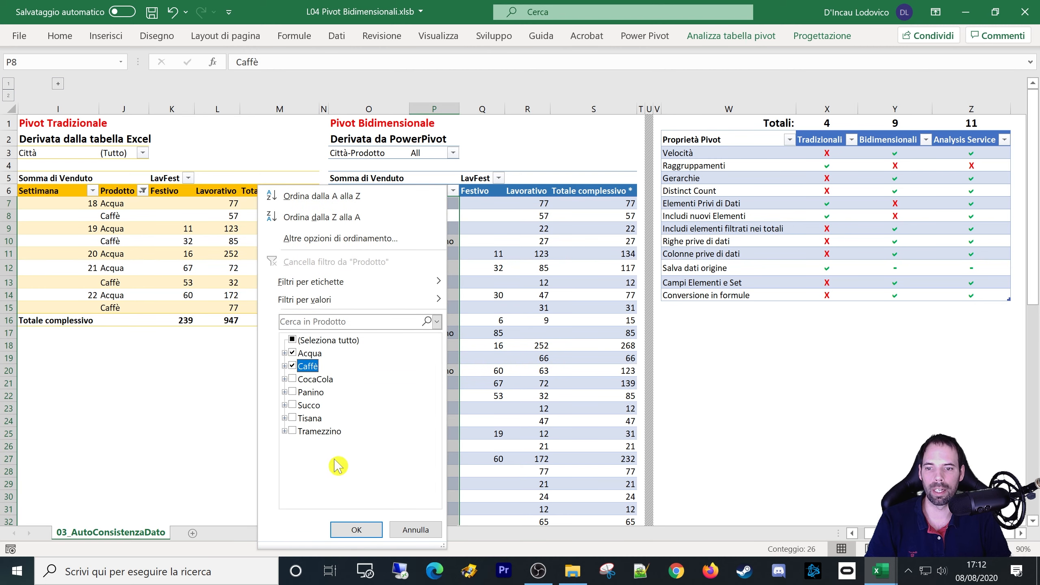
{"action": "left_click", "coordinate": [347, 531]}
Compare the Festivo grand totals of both pivots and sum the visible Festivo values in the Pivot Bidimensionale.
{"action": "left_click", "coordinate": [403, 322]}
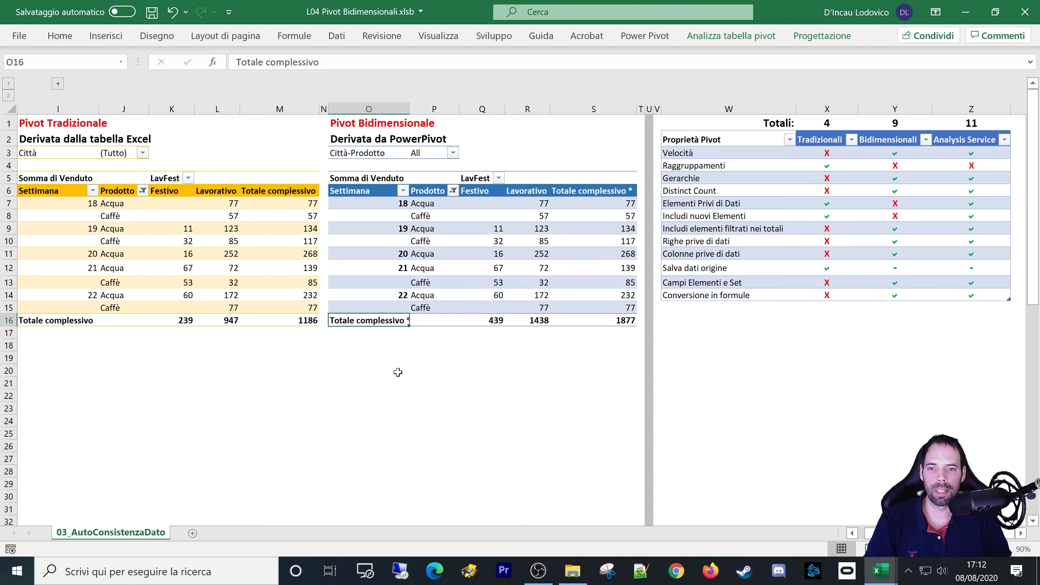
{"action": "key", "text": "Right"}
{"action": "key", "text": "Right"}
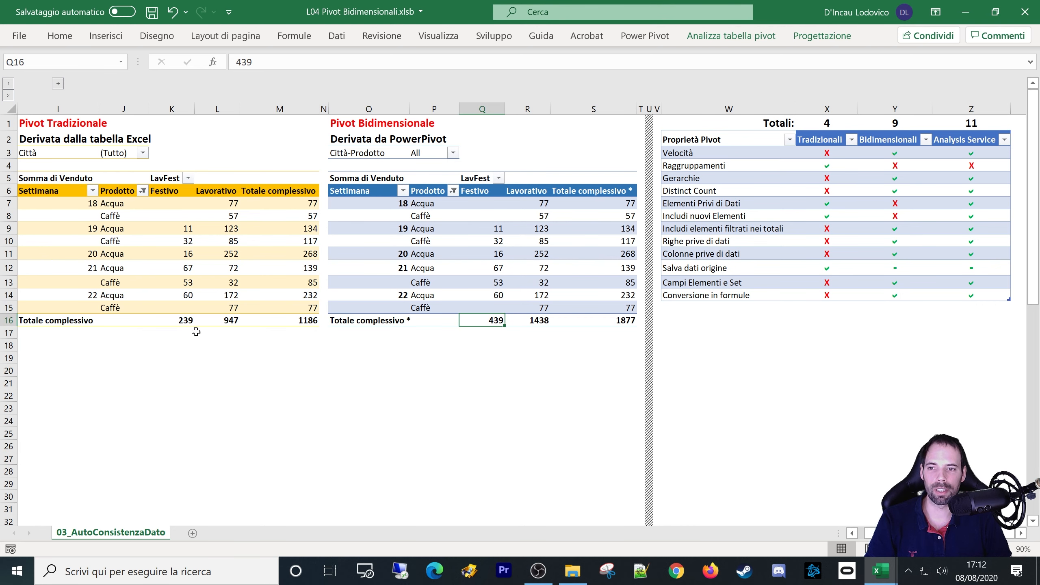
{"action": "key", "text": "Left"}
{"action": "key", "text": "Left"}
{"action": "key", "text": "Left"}
{"action": "key", "text": "Left"}
{"action": "key", "text": "Left"}
{"action": "key", "text": "Left"}
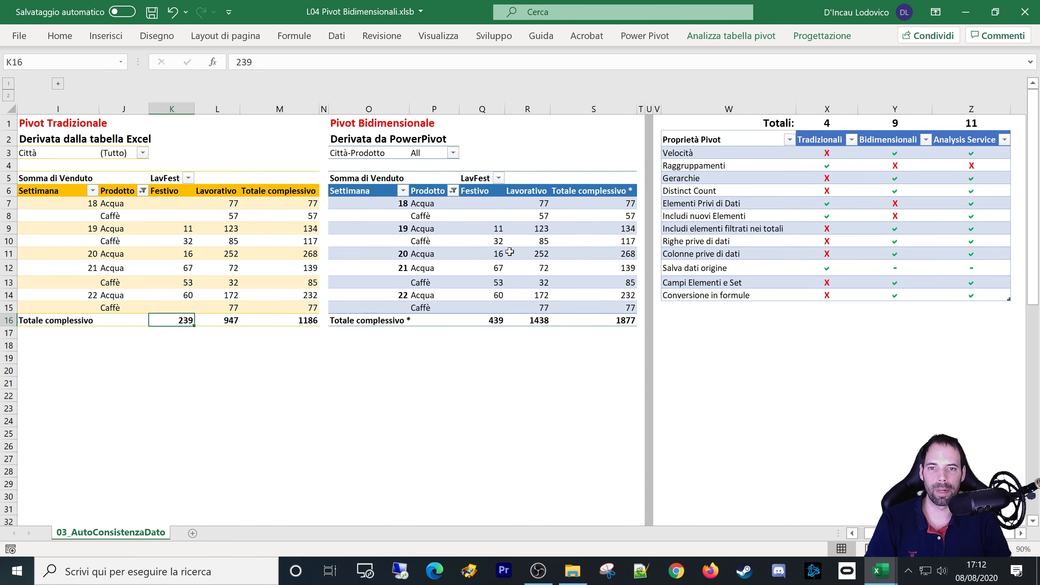
{"action": "left_click", "coordinate": [490, 316]}
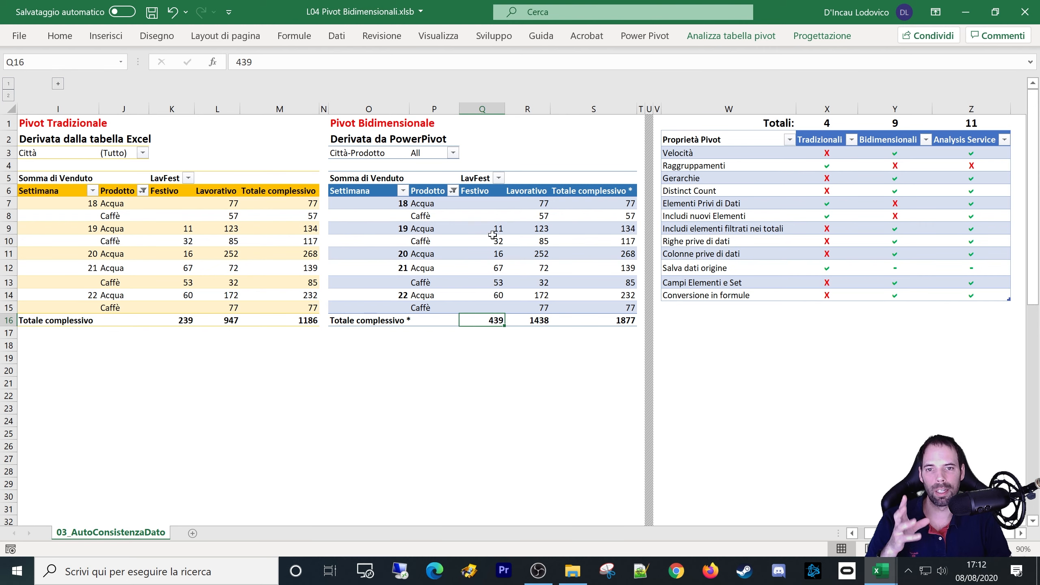
{"action": "left_click_drag", "start_coordinate": [494, 203], "coordinate": [495, 295]}
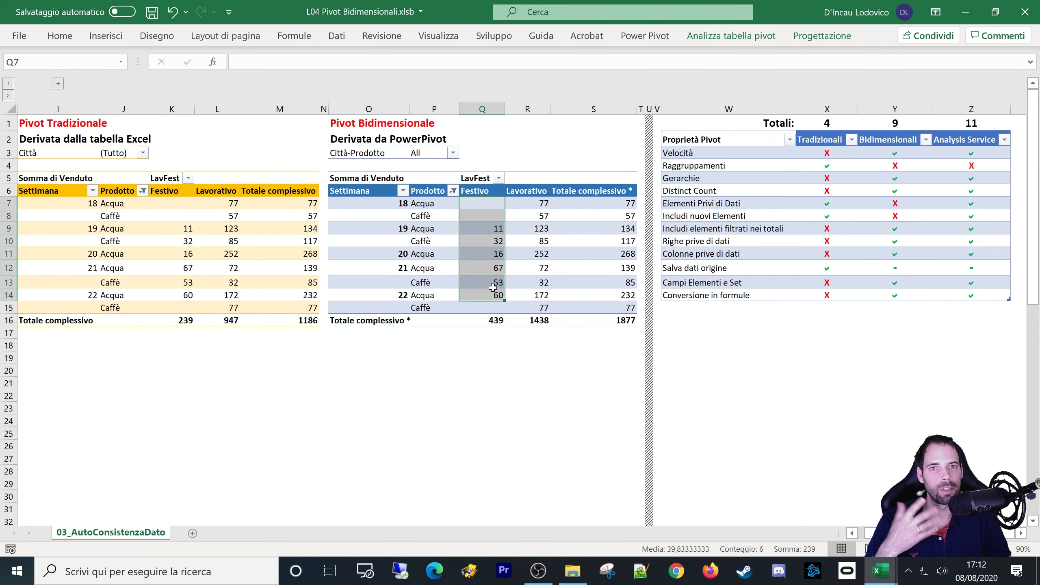
Examine the Totale complessivo row of the Pivot Bidimensionale across Festivo, Lavorativo and the overall total.
{"action": "left_click", "coordinate": [485, 355]}
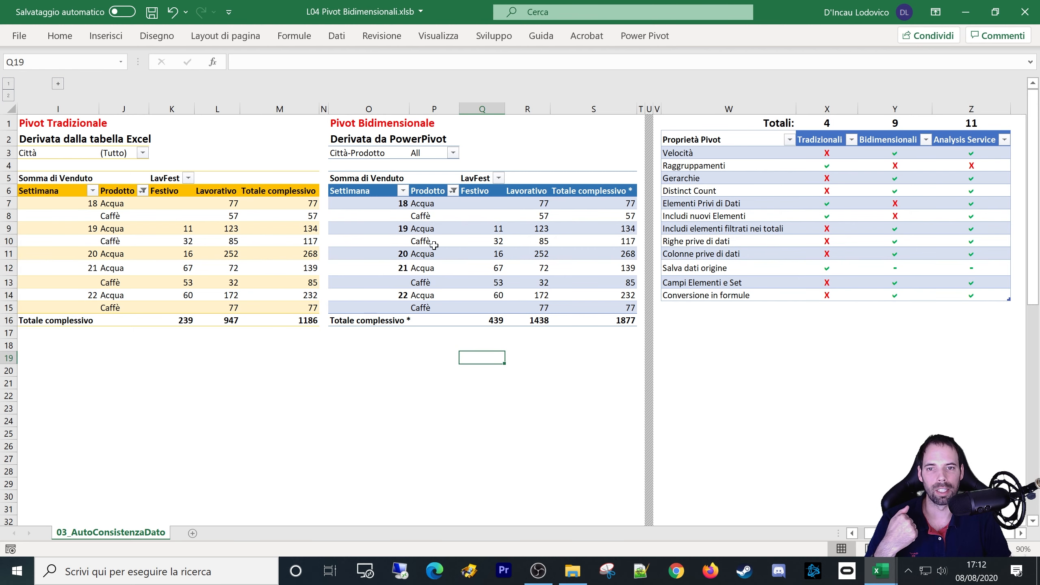
{"action": "left_click", "coordinate": [472, 321]}
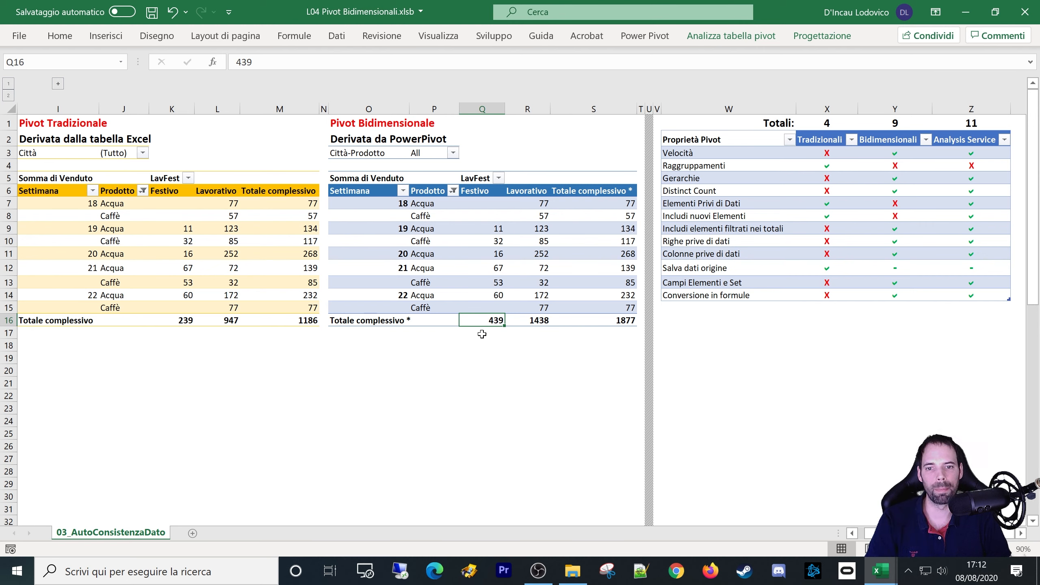
{"action": "left_click", "coordinate": [532, 325]}
{"action": "left_click", "coordinate": [490, 322]}
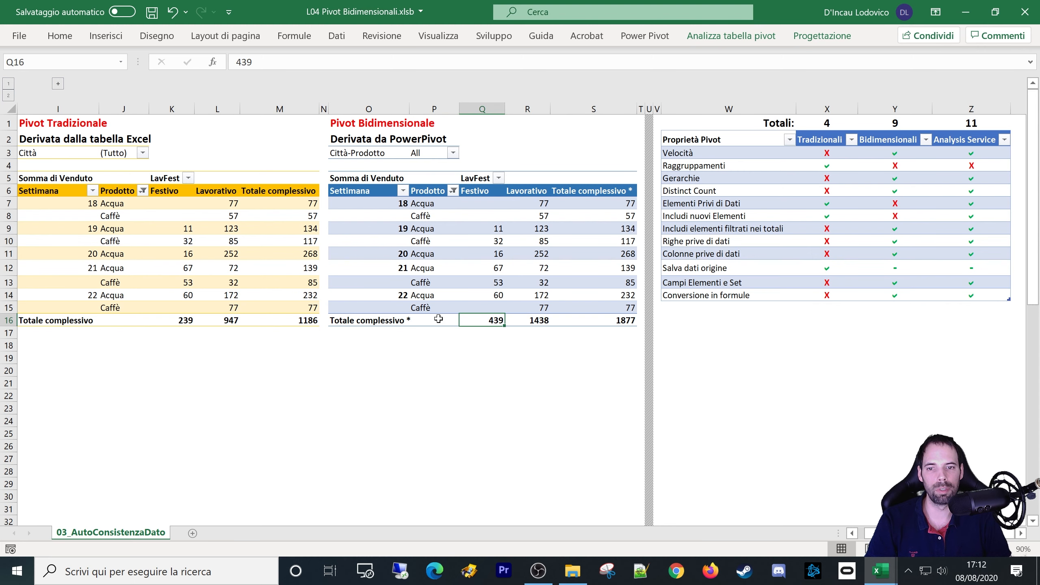
{"action": "left_click", "coordinate": [332, 320]}
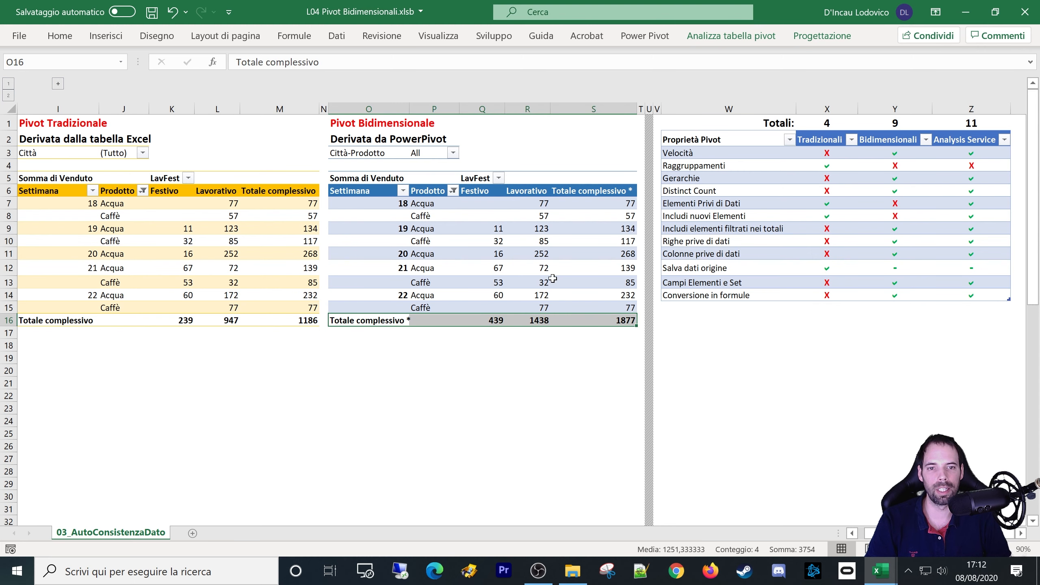
Show subtotals for the Settimana field in the Pivot Bidimensionale.
{"action": "left_click", "coordinate": [577, 183]}
{"action": "right_click", "coordinate": [426, 229]}
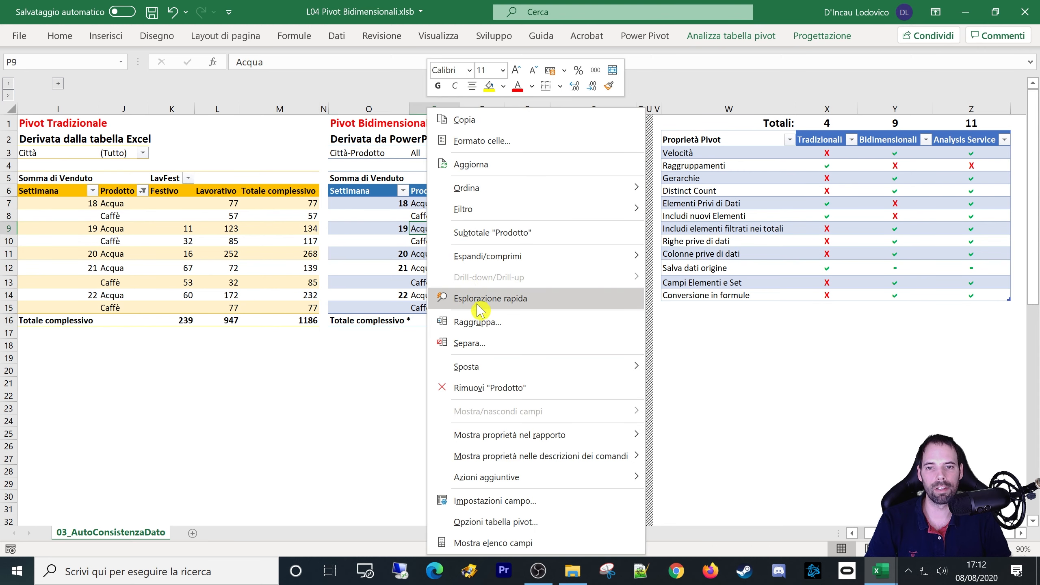
{"action": "key", "text": "Escape"}
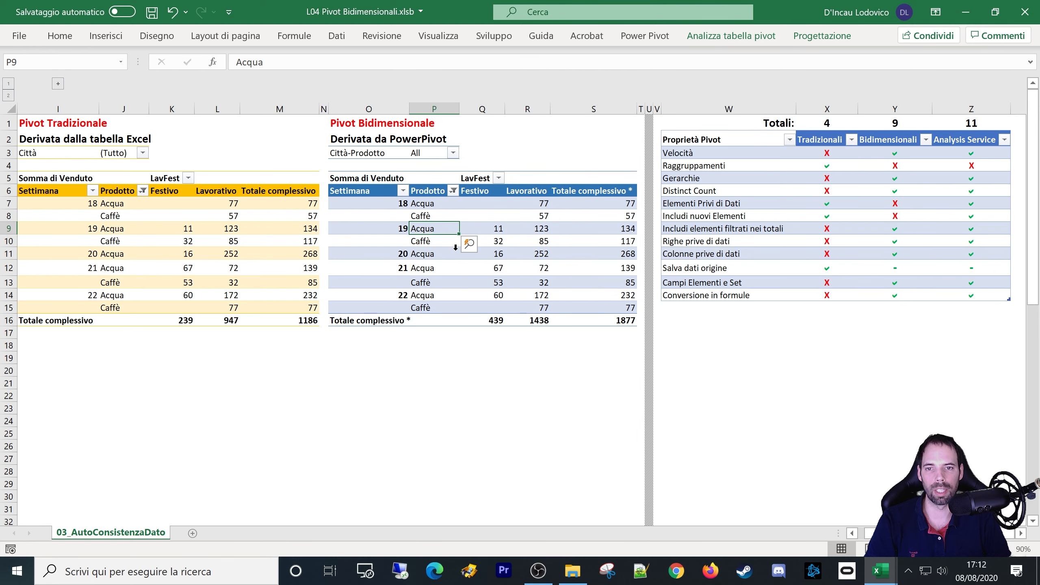
{"action": "right_click", "coordinate": [396, 205]}
{"action": "left_click", "coordinate": [441, 232]}
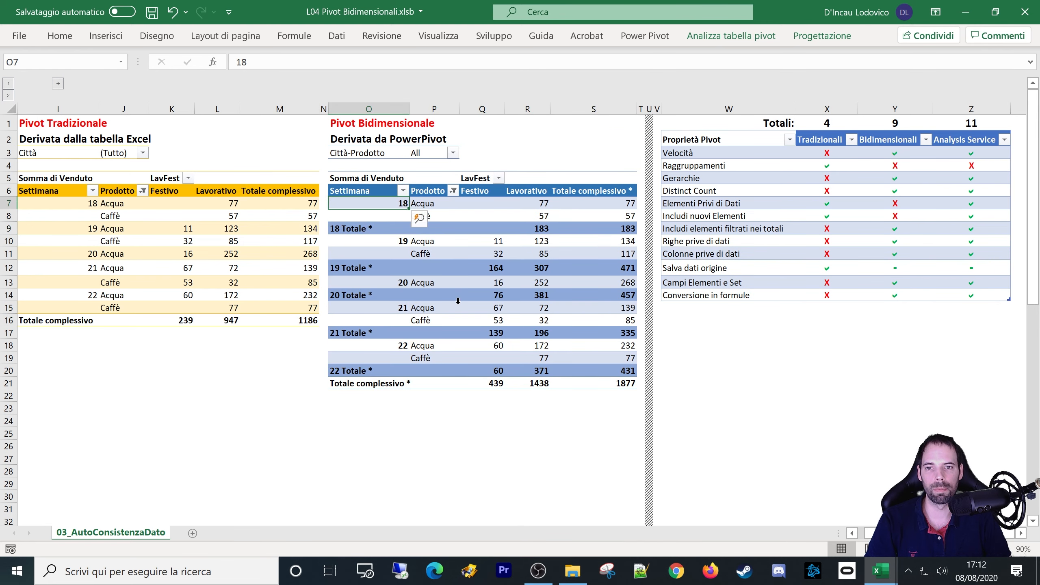
Compare the week 19 Festivo subtotal in the Pivot Bidimensionale with the sum of its visible Acqua and Caffè values.
{"action": "left_click", "coordinate": [491, 269]}
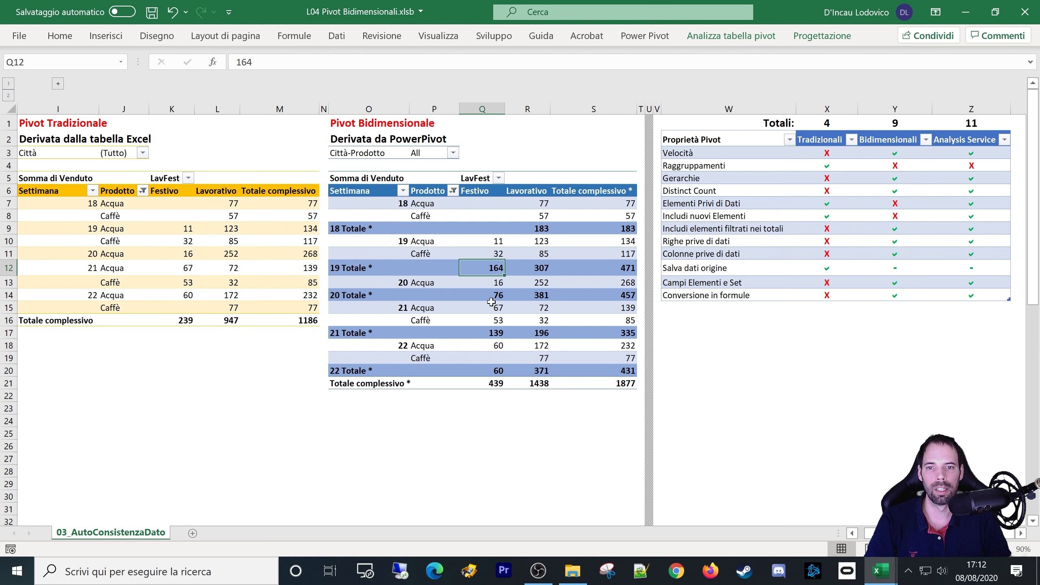
{"action": "left_click", "coordinate": [335, 267]}
{"action": "left_click", "coordinate": [491, 268]}
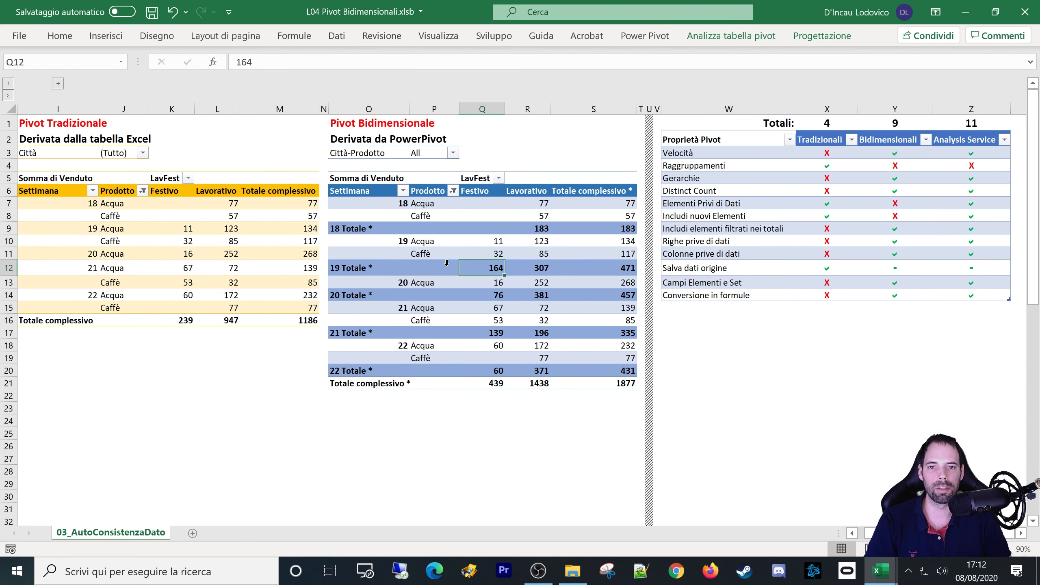
{"action": "left_click_drag", "start_coordinate": [492, 245], "coordinate": [491, 249]}
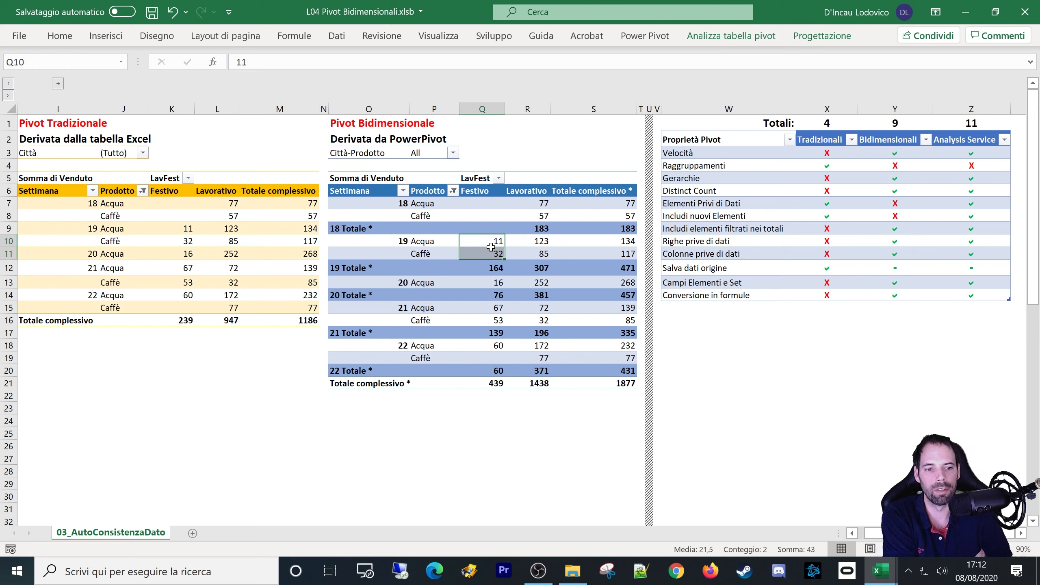
Turn off Includi elementi filtrati nei totali in the options of the Pivot Bidimensionale.
{"action": "right_click", "coordinate": [486, 269]}
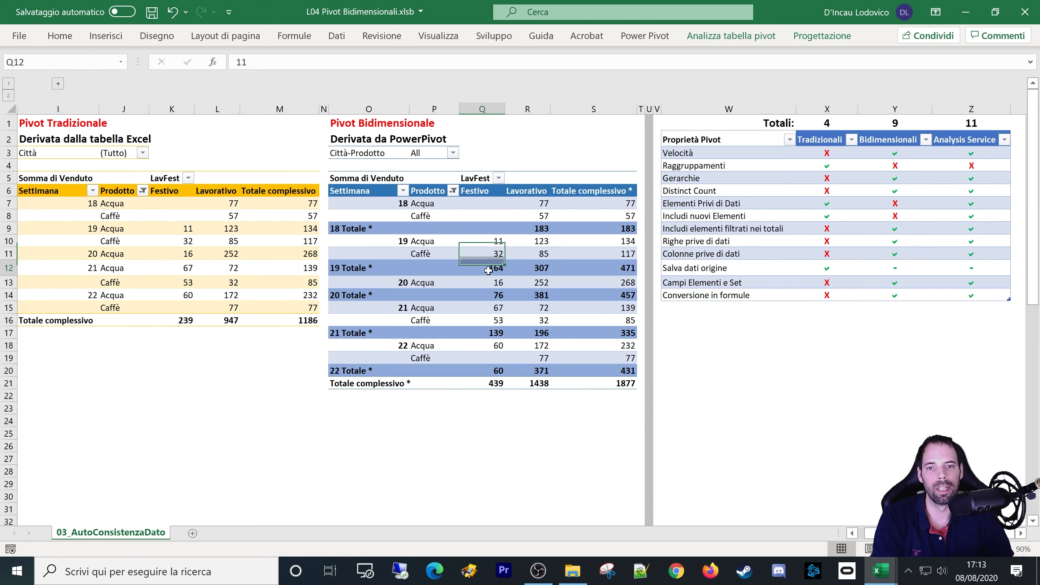
{"action": "left_click", "coordinate": [529, 522]}
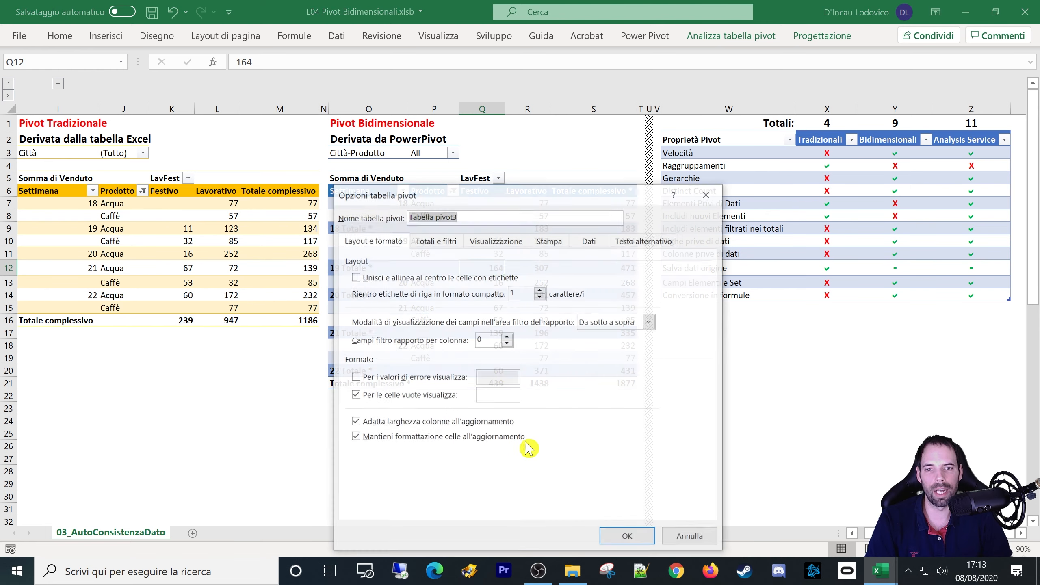
{"action": "left_click", "coordinate": [441, 241]}
{"action": "left_click", "coordinate": [415, 332]}
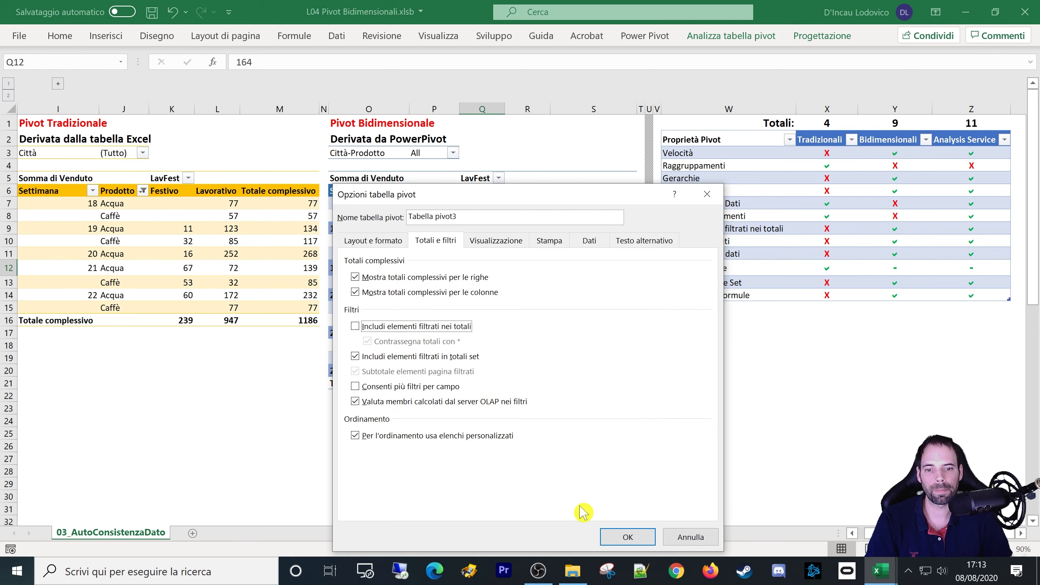
{"action": "left_click", "coordinate": [623, 535]}
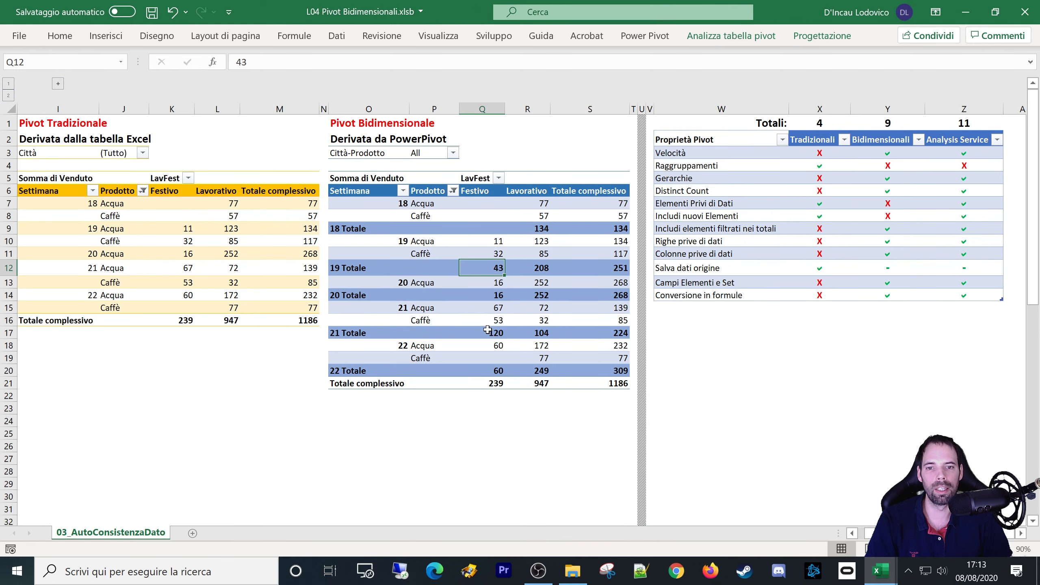
Check the Festivo subtotals and grand total of the Pivot Bidimensionale against its visible product values.
{"action": "left_click", "coordinate": [487, 332]}
{"action": "left_click", "coordinate": [487, 385]}
{"action": "left_click", "coordinate": [475, 330]}
{"action": "left_click", "coordinate": [484, 272]}
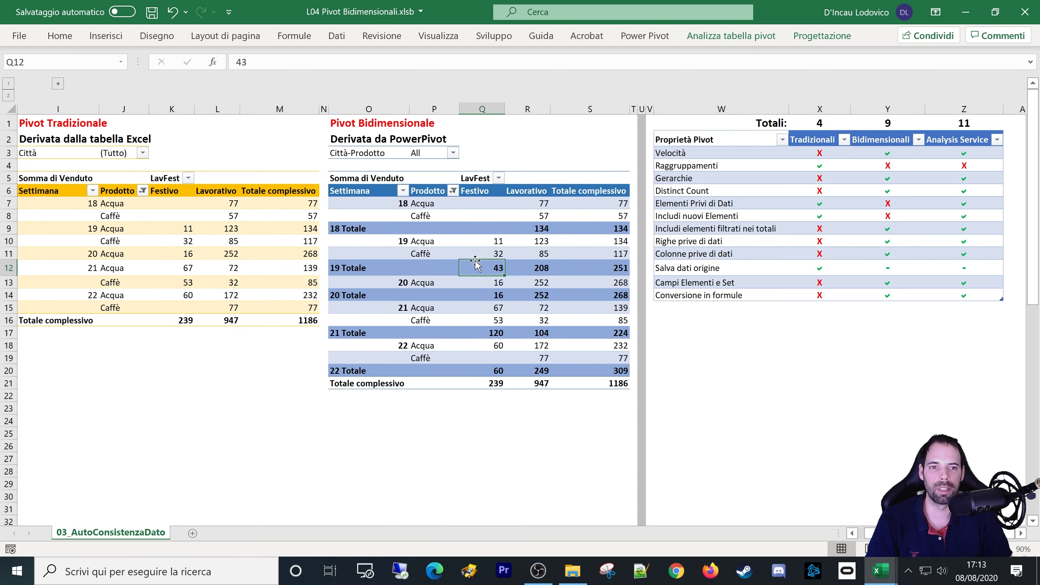
{"action": "left_click", "coordinate": [478, 243]}
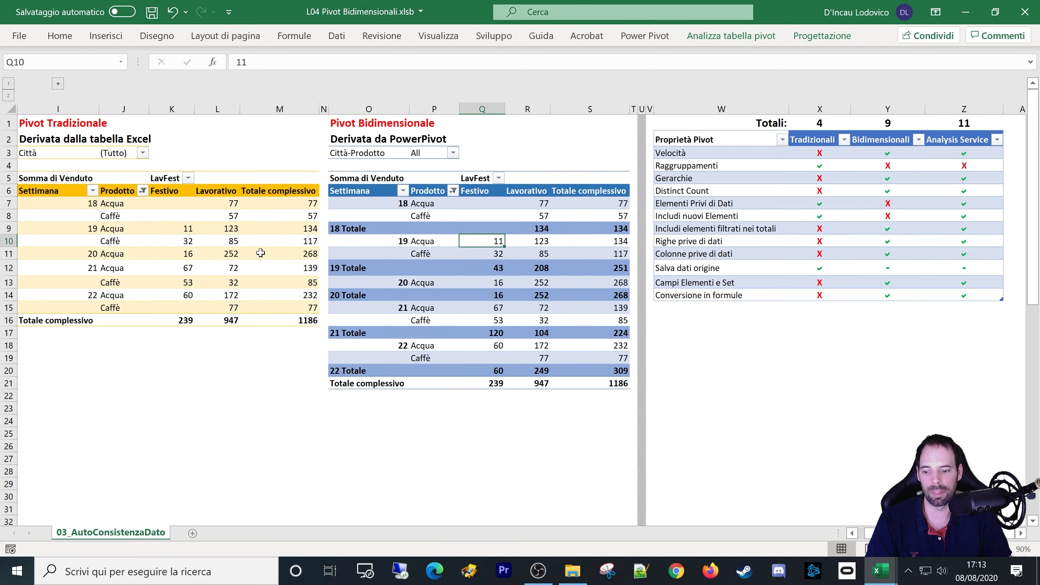
{"action": "mouse_move", "coordinate": [264, 251]}
{"action": "left_click", "coordinate": [479, 167]}
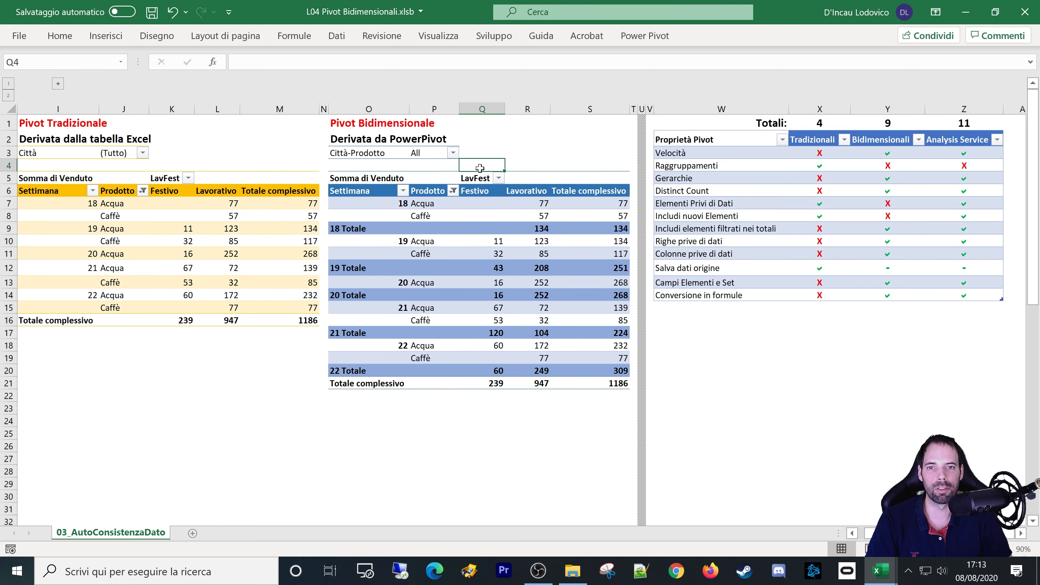
Undo the totals option change, the Settimana subtotals and the Prodotto filters on both pivots.
{"action": "left_click", "coordinate": [473, 290]}
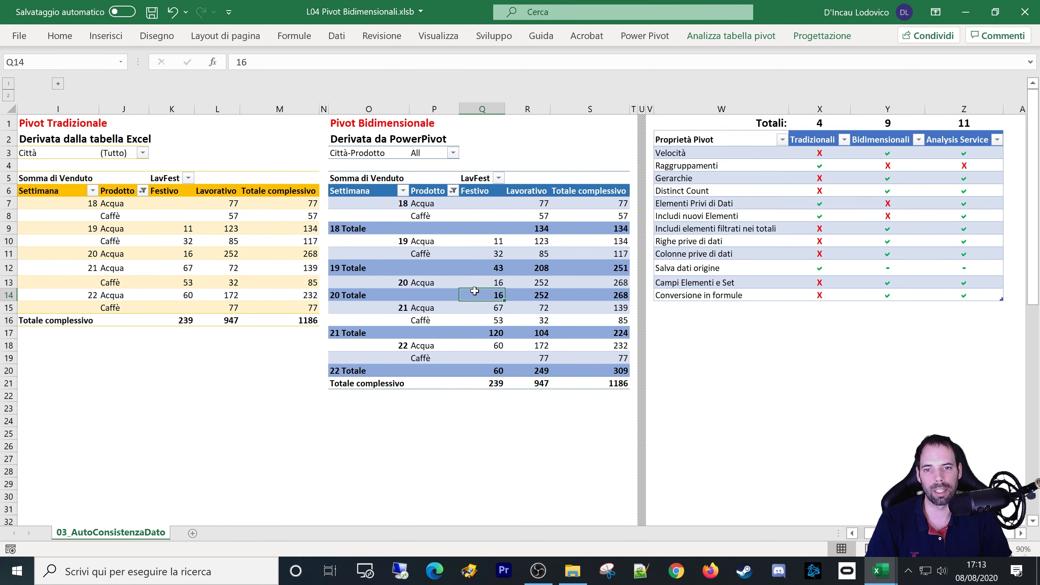
{"action": "key", "text": "ctrl+c"}
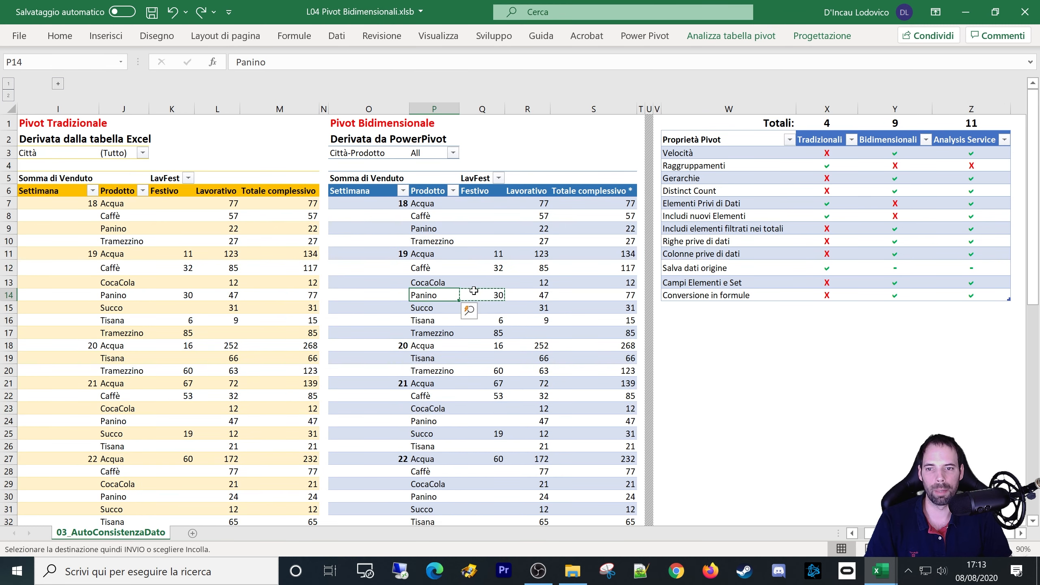
{"action": "left_click", "coordinate": [475, 294]}
{"action": "key", "text": "Escape"}
Locate Righe prive di dati in the pivot properties table and look at the Work_Hour pivot in the AGO44_Mobile_v2 workbook.
{"action": "left_click", "coordinate": [714, 232]}
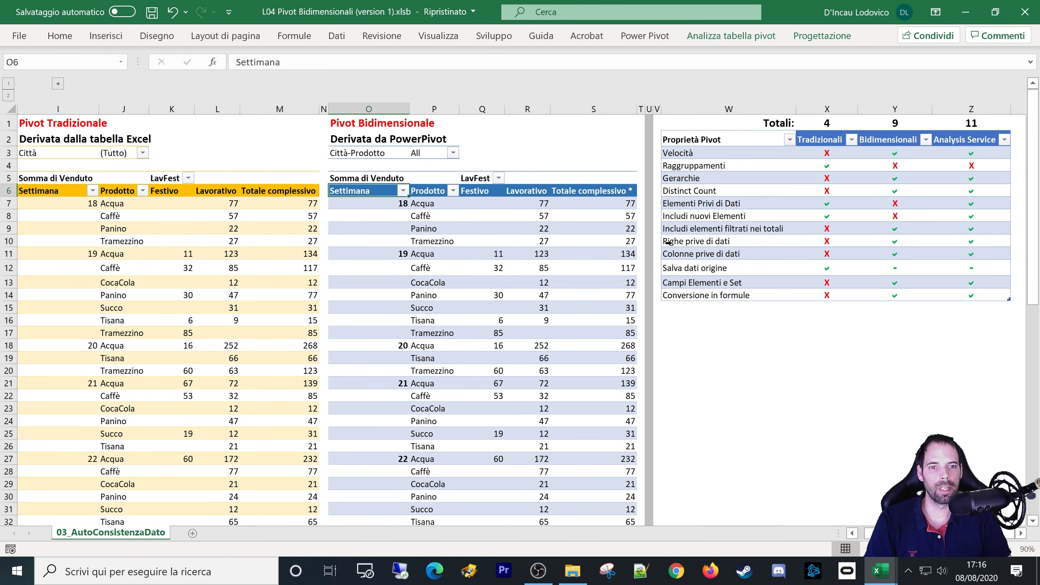
{"action": "left_click", "coordinate": [666, 242]}
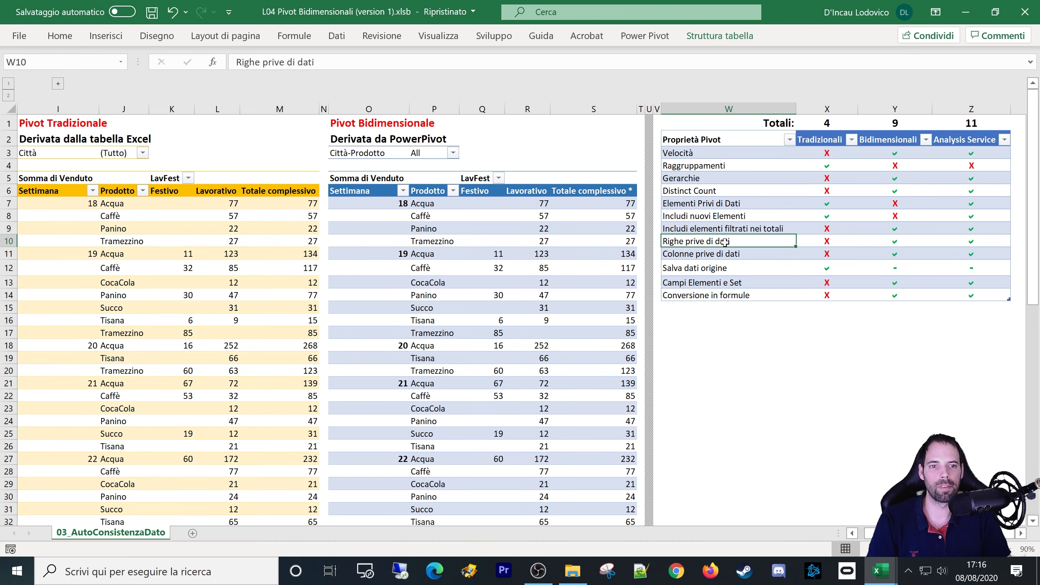
{"action": "mouse_move", "coordinate": [880, 570]}
{"action": "left_click", "coordinate": [696, 498]}
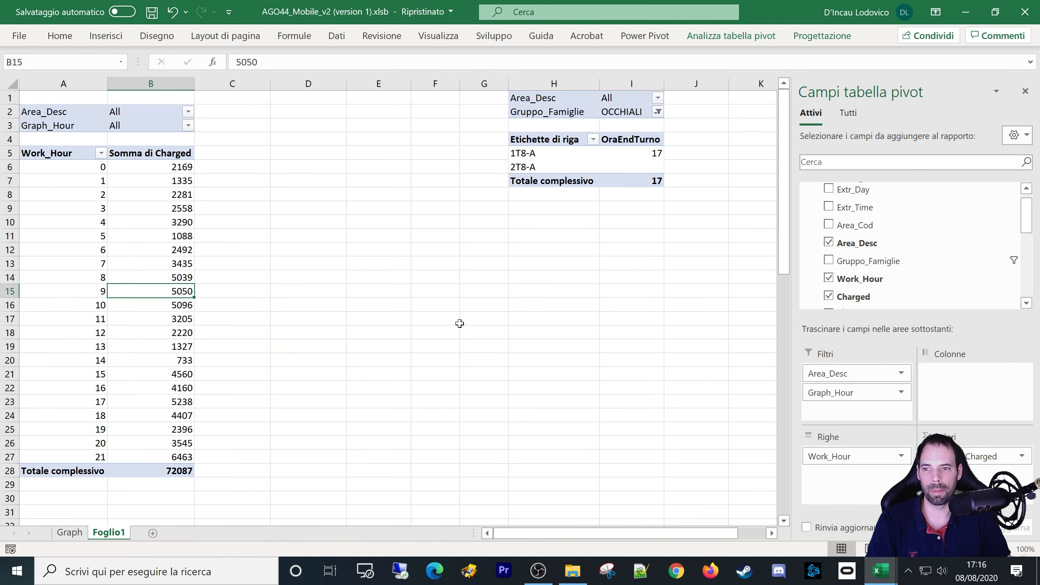
{"action": "left_click", "coordinate": [141, 387]}
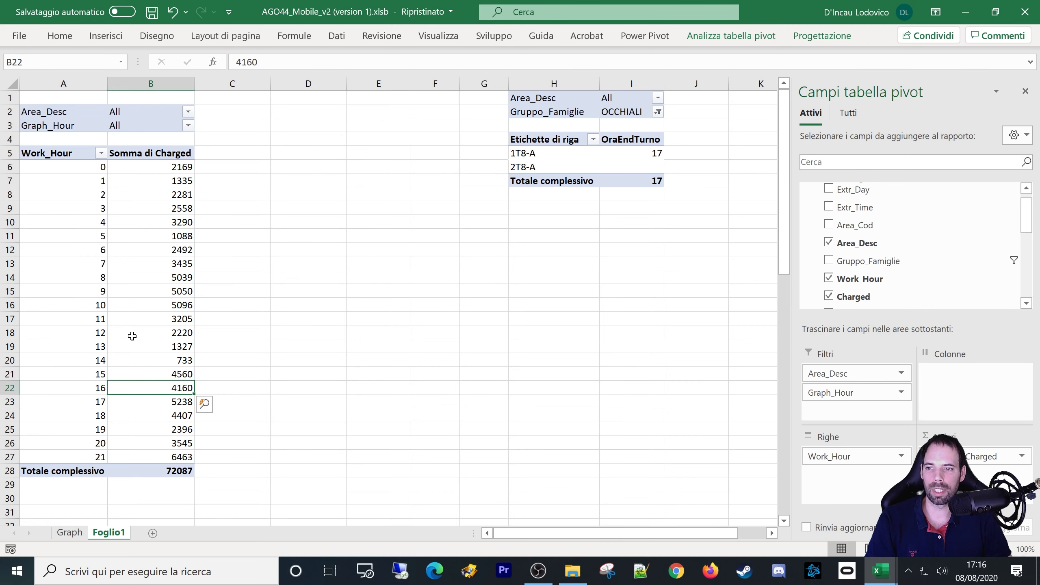
{"action": "right_click", "coordinate": [131, 306]}
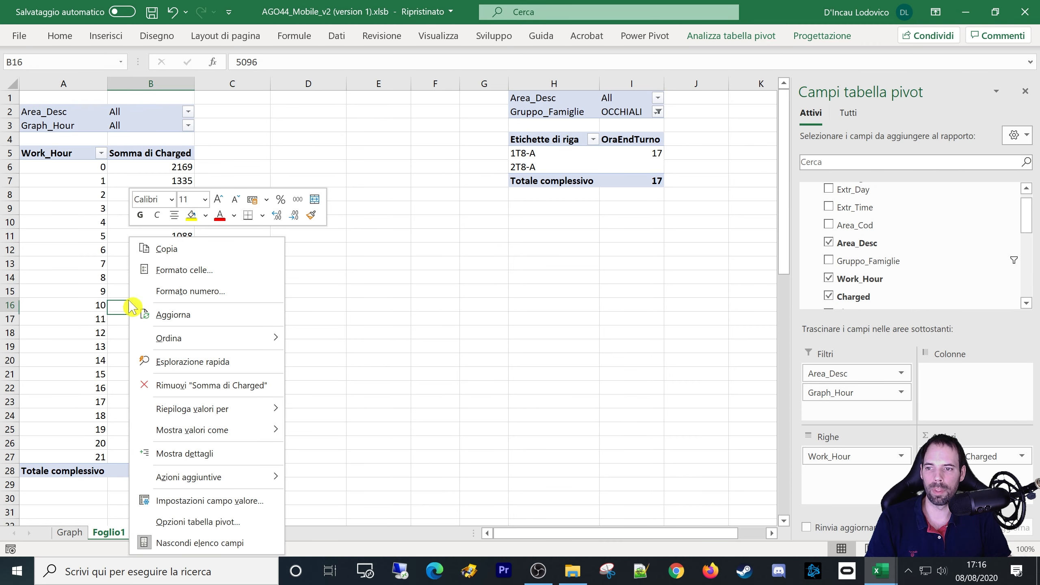
Return to the L04 Pivot Bidimensionali workbook and review the Visualizzazione options of the Pivot Tradizionale for rows and columns without data.
{"action": "left_click", "coordinate": [879, 570]}
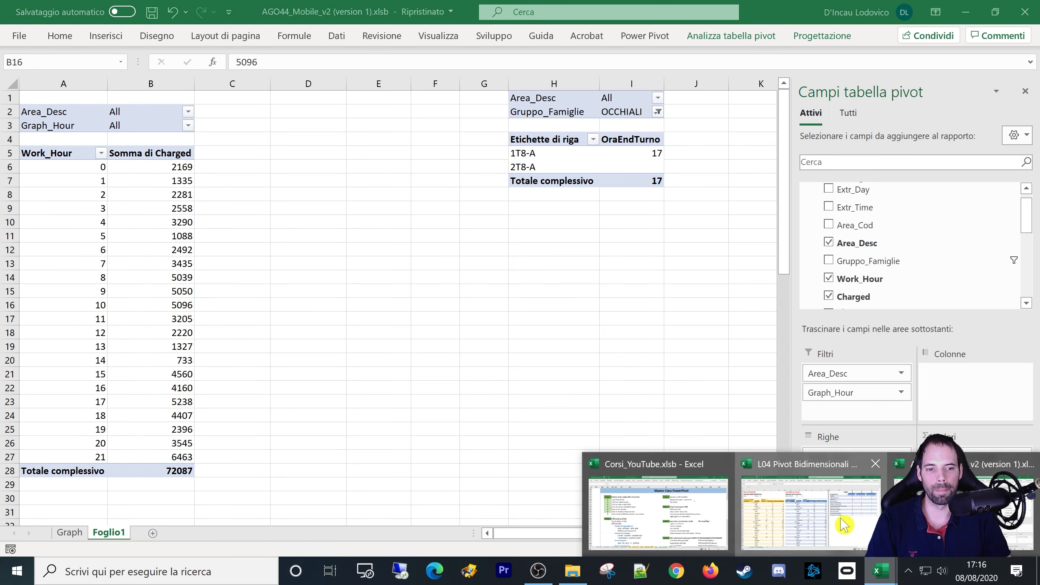
{"action": "left_click", "coordinate": [843, 524]}
{"action": "right_click", "coordinate": [160, 294]}
{"action": "left_click", "coordinate": [184, 261]}
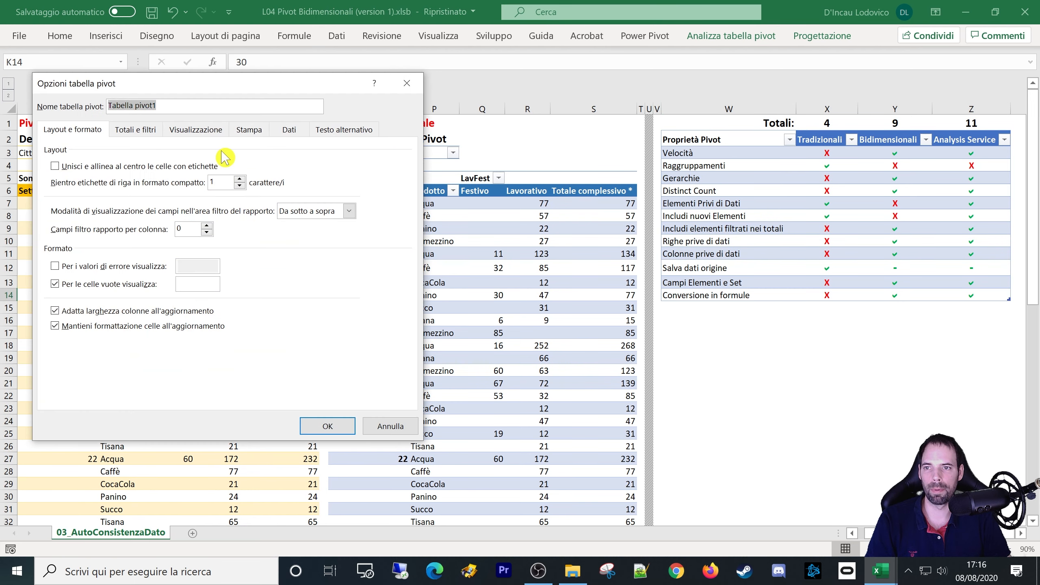
{"action": "left_click", "coordinate": [196, 130]}
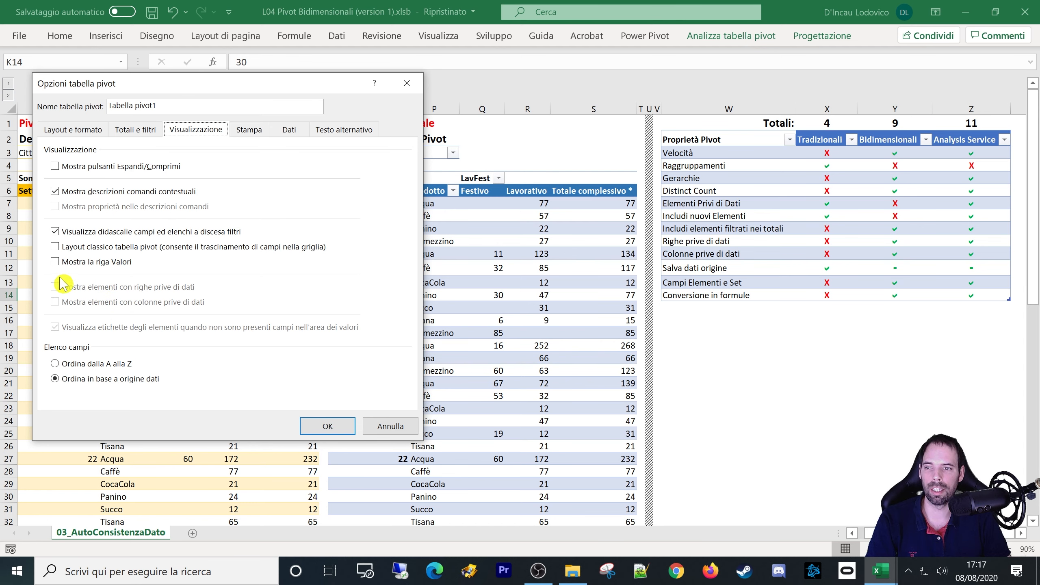
{"action": "left_click", "coordinate": [390, 426]}
Review the Visualizzazione options of the Pivot Bidimensionale for showing rows and columns without data.
{"action": "right_click", "coordinate": [494, 333]}
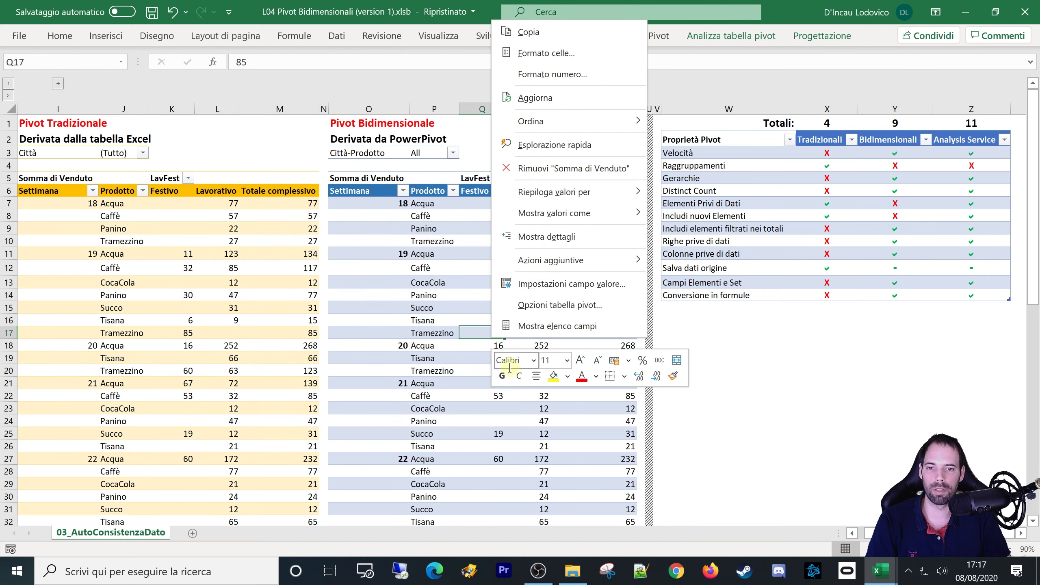
{"action": "left_click", "coordinate": [593, 302]}
{"action": "left_click", "coordinate": [530, 169]}
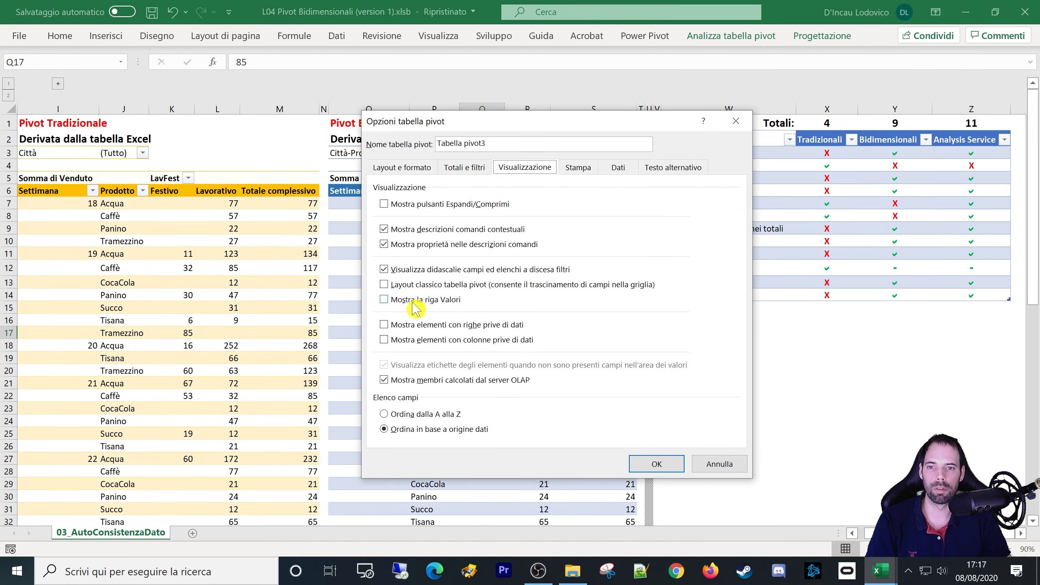
{"action": "left_click", "coordinate": [656, 463]}
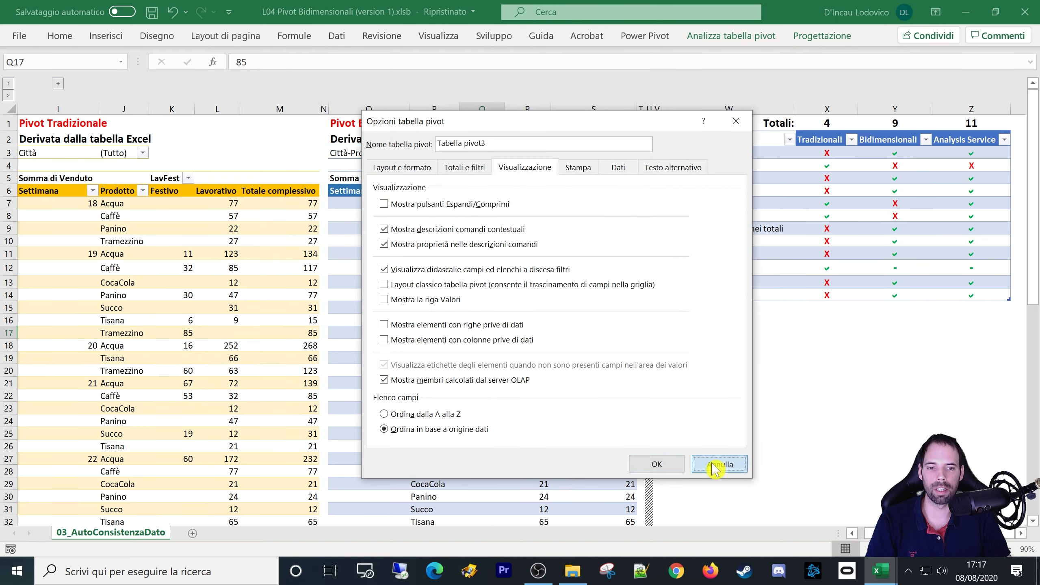
Switch to the AGO44_Mobile_v2 workbook and examine which hours the Work_Hour pivot lists.
{"action": "mouse_move", "coordinate": [880, 573]}
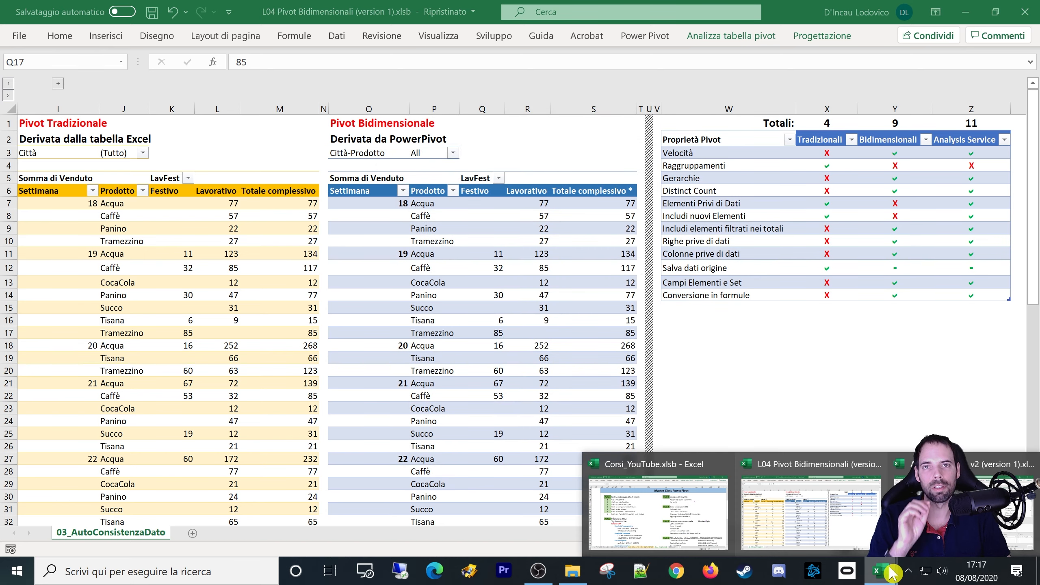
{"action": "left_click", "coordinate": [954, 508]}
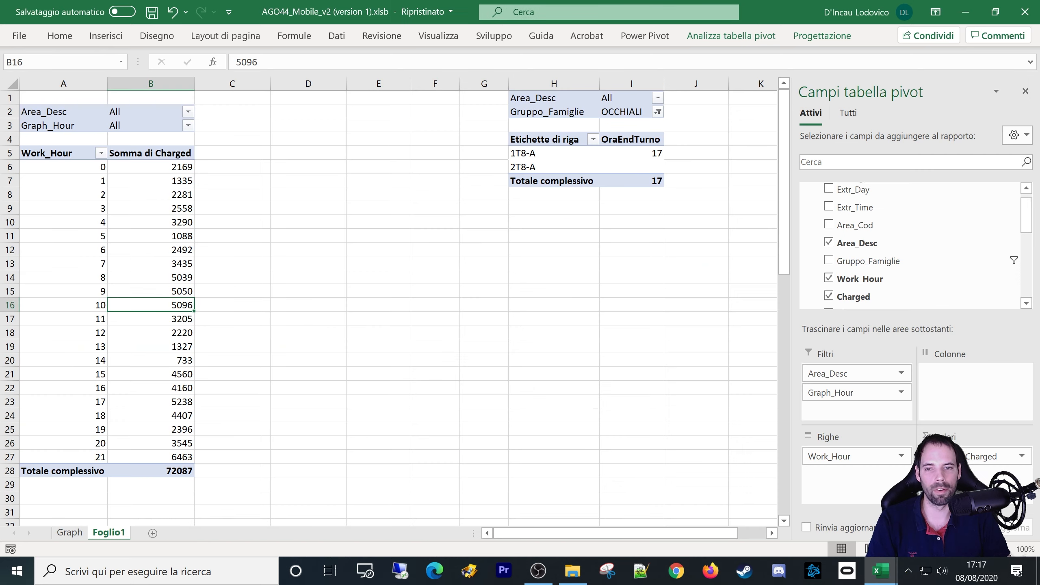
{"action": "left_click", "coordinate": [75, 332]}
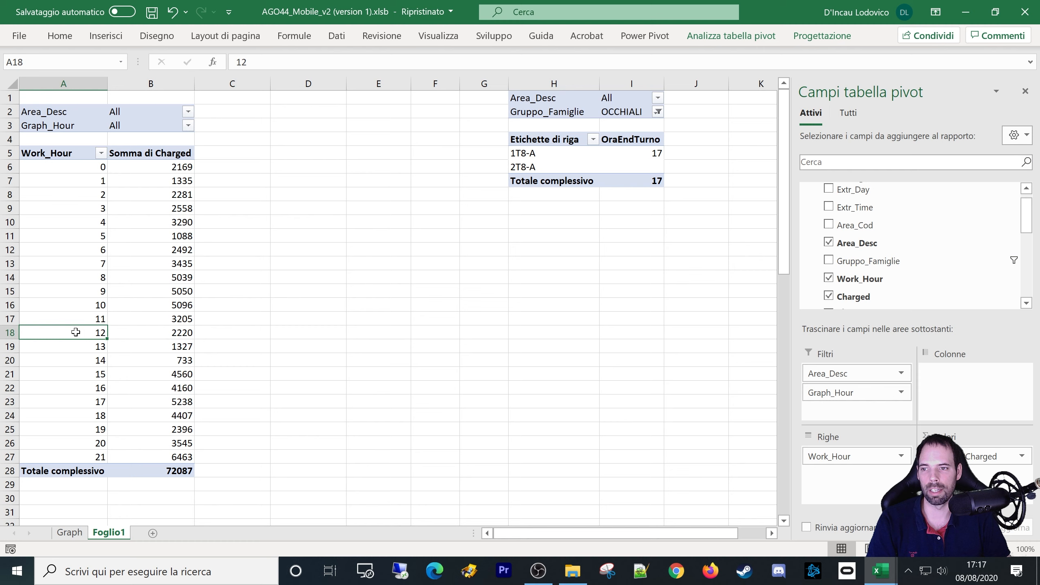
{"action": "left_click", "coordinate": [145, 263]}
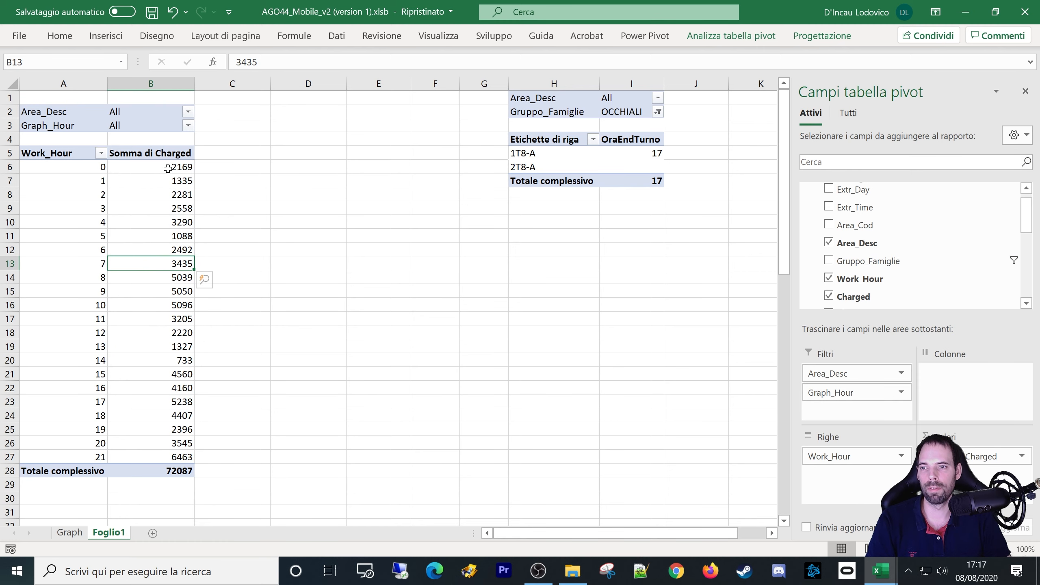
{"action": "left_click", "coordinate": [168, 166]}
{"action": "mouse_move", "coordinate": [71, 170]}
{"action": "left_mouse_down"}
{"action": "mouse_move", "coordinate": [70, 207]}
{"action": "mouse_move", "coordinate": [72, 177]}
{"action": "left_mouse_up"}
{"action": "left_click", "coordinate": [84, 430]}
{"action": "left_click", "coordinate": [90, 456]}
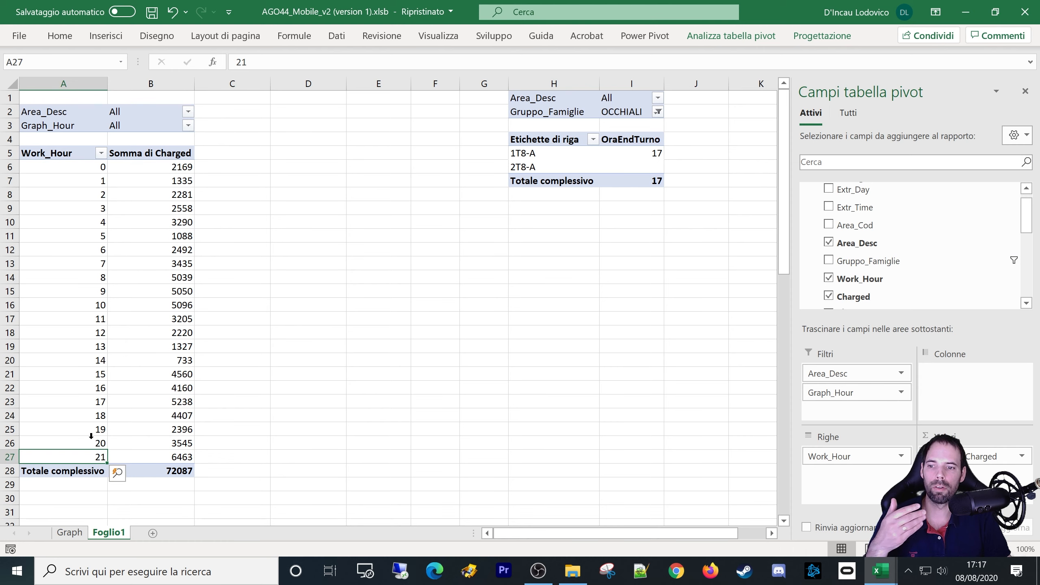
Review the Visualizzazione options of the Work_Hour pivot for showing items with rows that have no data.
{"action": "mouse_move", "coordinate": [114, 455]}
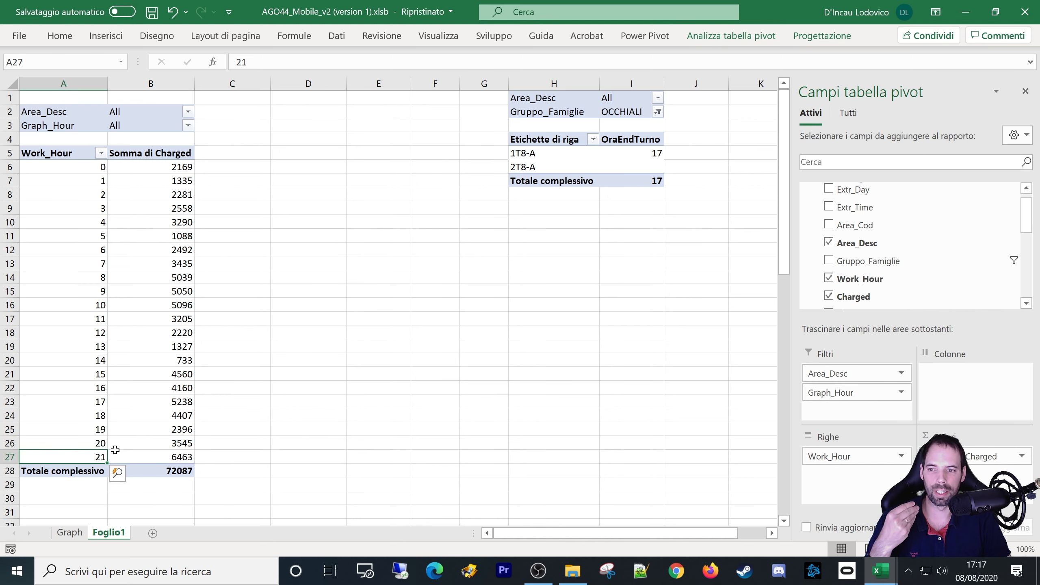
{"action": "right_click", "coordinate": [125, 344]}
{"action": "left_click", "coordinate": [193, 311]}
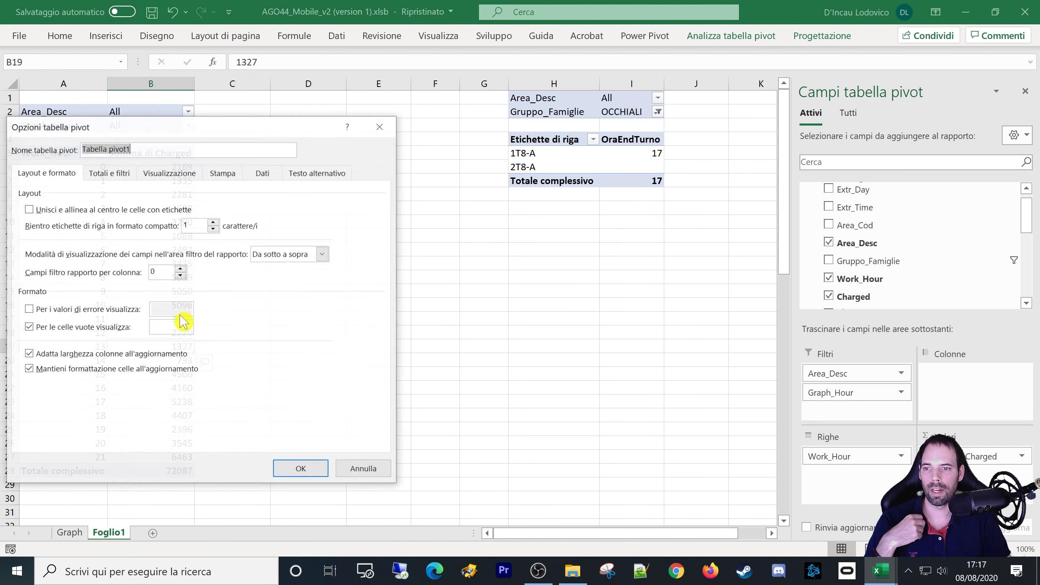
{"action": "left_click", "coordinate": [169, 175]}
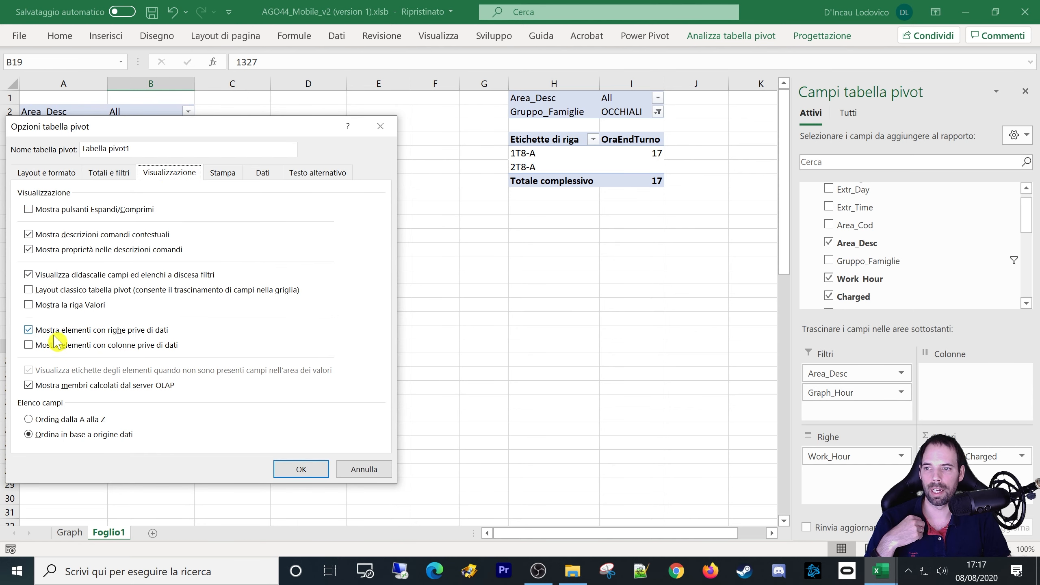
{"action": "left_click", "coordinate": [363, 469]}
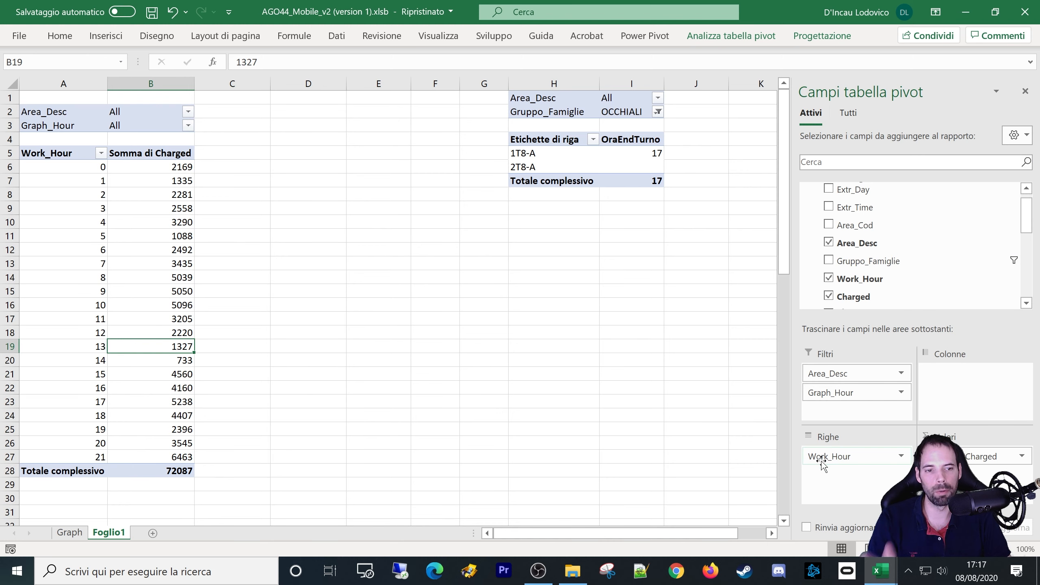
Swap Work_Hour and Graph_Hour between the pivot's rows and filters, then check the rows for hours 23 and 24.
{"action": "mouse_move", "coordinate": [823, 460]}
{"action": "left_mouse_down"}
{"action": "mouse_move", "coordinate": [832, 408]}
{"action": "mouse_move", "coordinate": [831, 455]}
{"action": "left_mouse_up"}
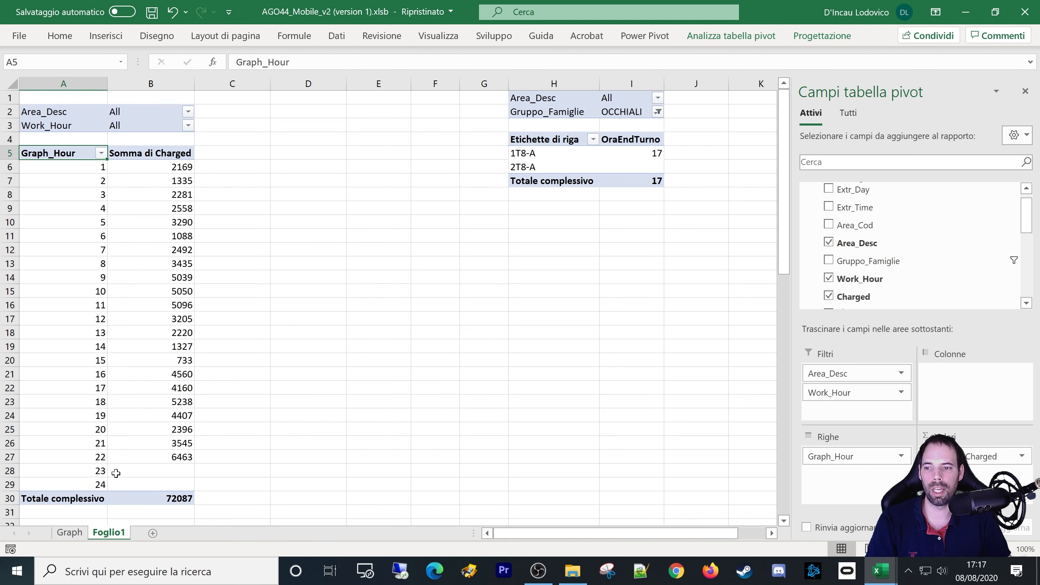
{"action": "left_click", "coordinate": [100, 469]}
{"action": "left_click", "coordinate": [88, 475]}
{"action": "left_click", "coordinate": [90, 487]}
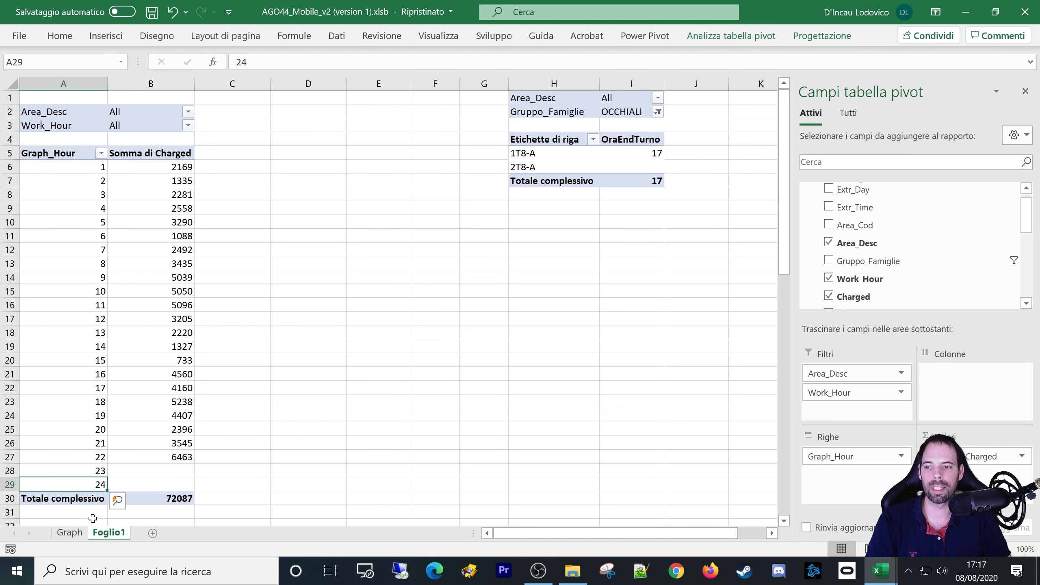
Examine the Graph_Hour pivot's rows and Somma di Charged values, comparing hours 23 and 24 with hours 1 and 22.
{"action": "left_click", "coordinate": [96, 472]}
{"action": "left_click", "coordinate": [98, 487]}
{"action": "left_click", "coordinate": [91, 471]}
{"action": "left_click", "coordinate": [94, 485]}
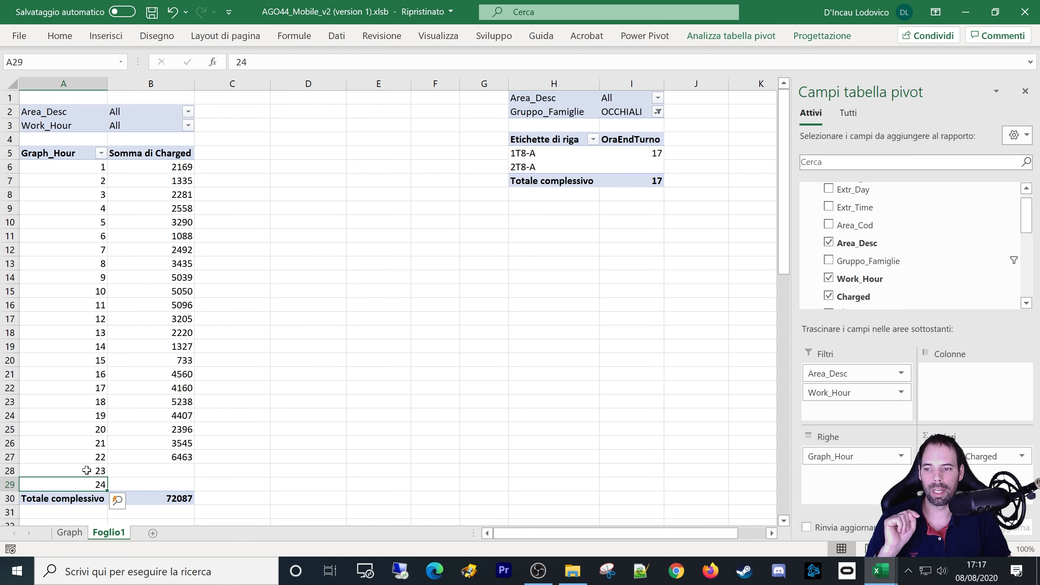
{"action": "left_click", "coordinate": [89, 472]}
{"action": "left_click", "coordinate": [93, 485]}
{"action": "left_click", "coordinate": [90, 471]}
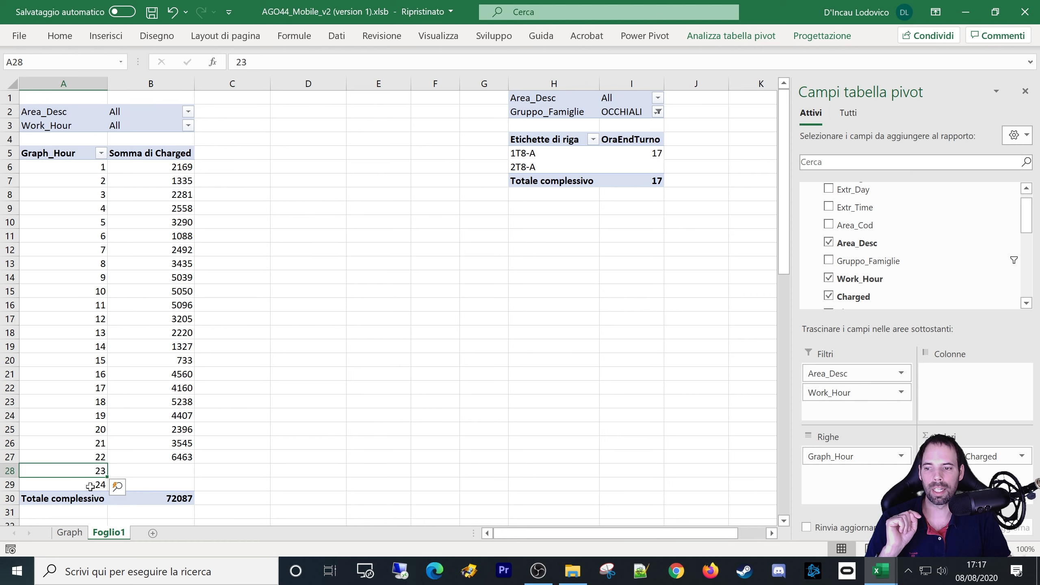
{"action": "left_click", "coordinate": [91, 486]}
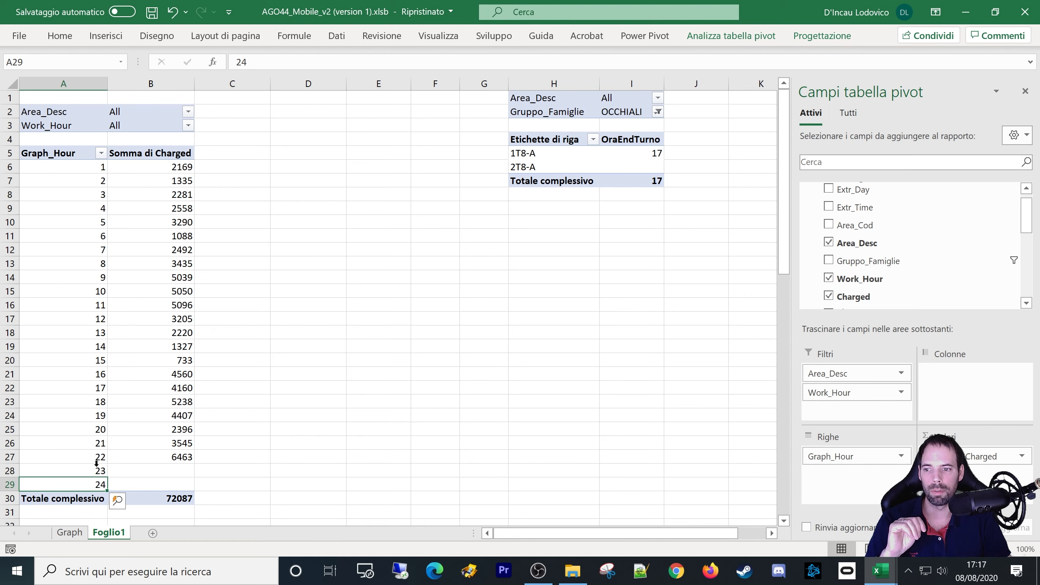
{"action": "left_click", "coordinate": [75, 456]}
{"action": "key", "text": "shift+Right"}
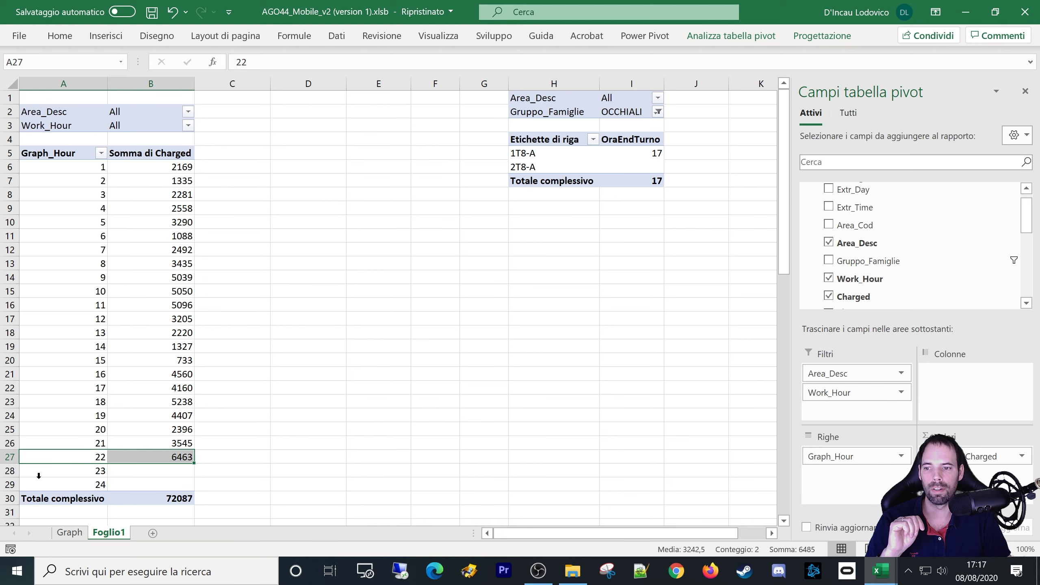
{"action": "left_click", "coordinate": [97, 166]}
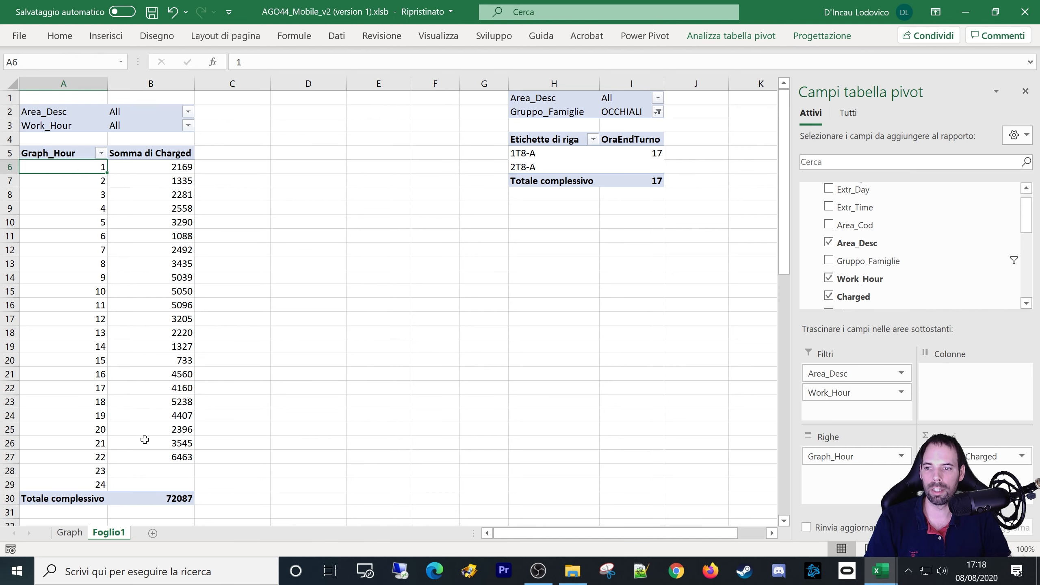
{"action": "left_click", "coordinate": [95, 472]}
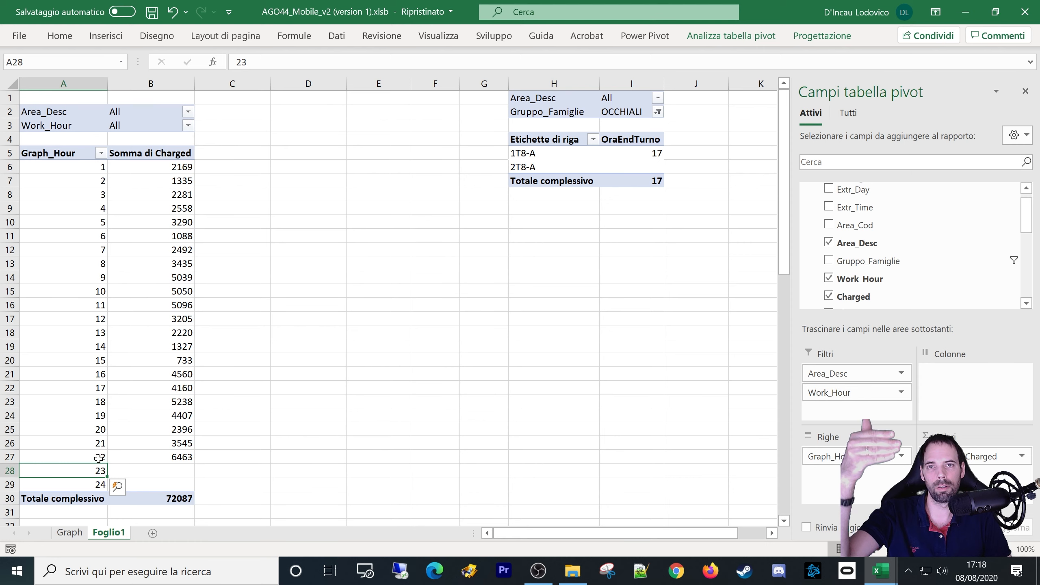
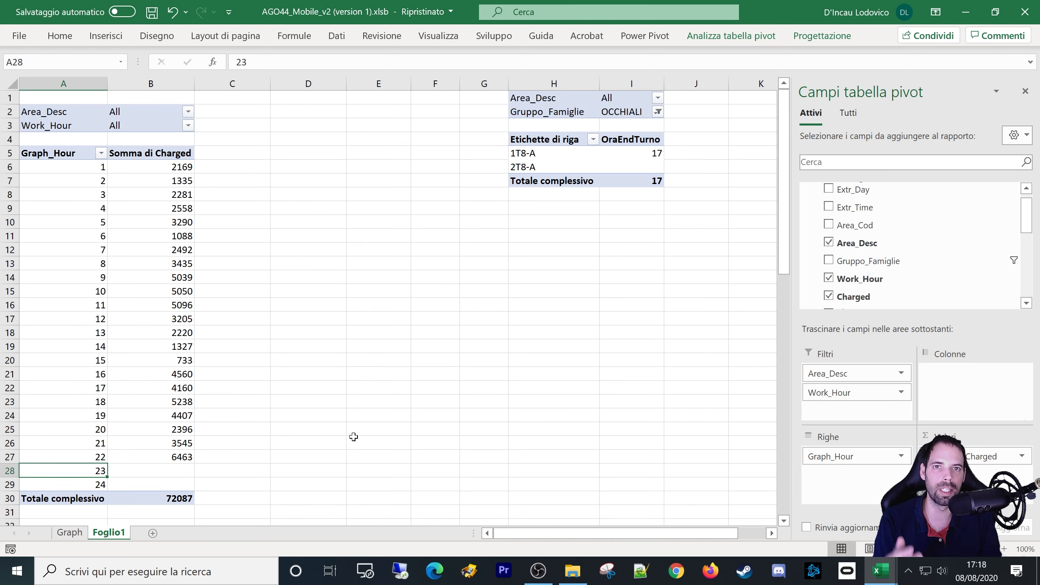
{"action": "left_click", "coordinate": [140, 360]}
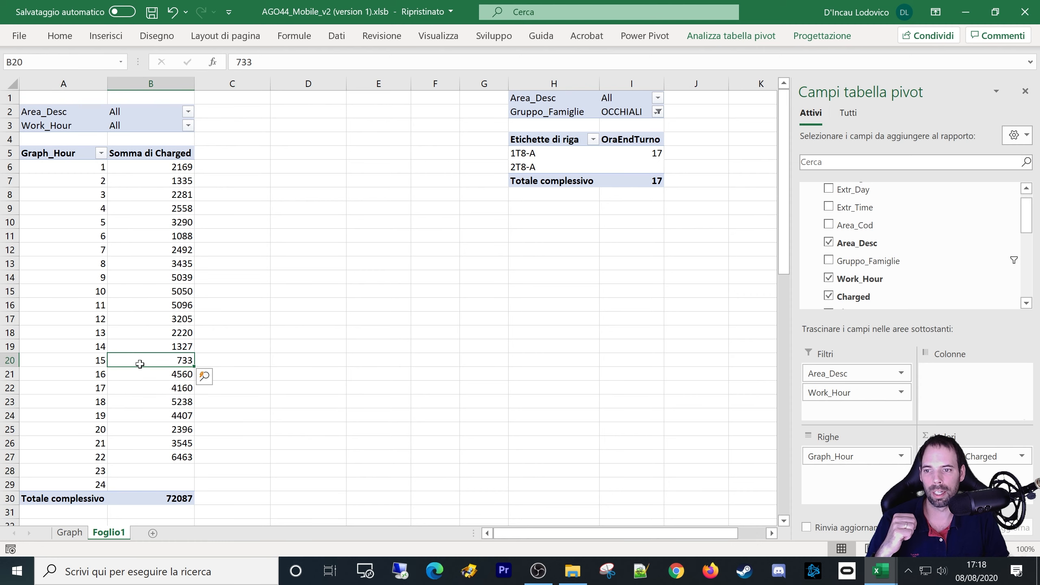
{"action": "left_click", "coordinate": [151, 313]}
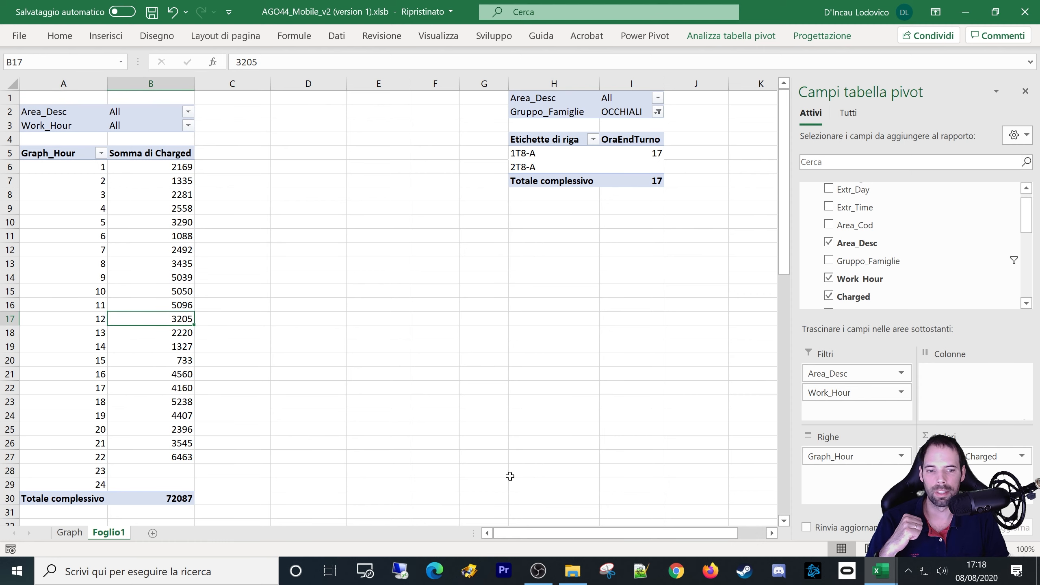
Return to the L04 Pivot Bidimensionali workbook and review Righe prive di dati and Colonne prive di dati in the properties table.
{"action": "mouse_move", "coordinate": [879, 570]}
{"action": "left_click", "coordinate": [796, 503]}
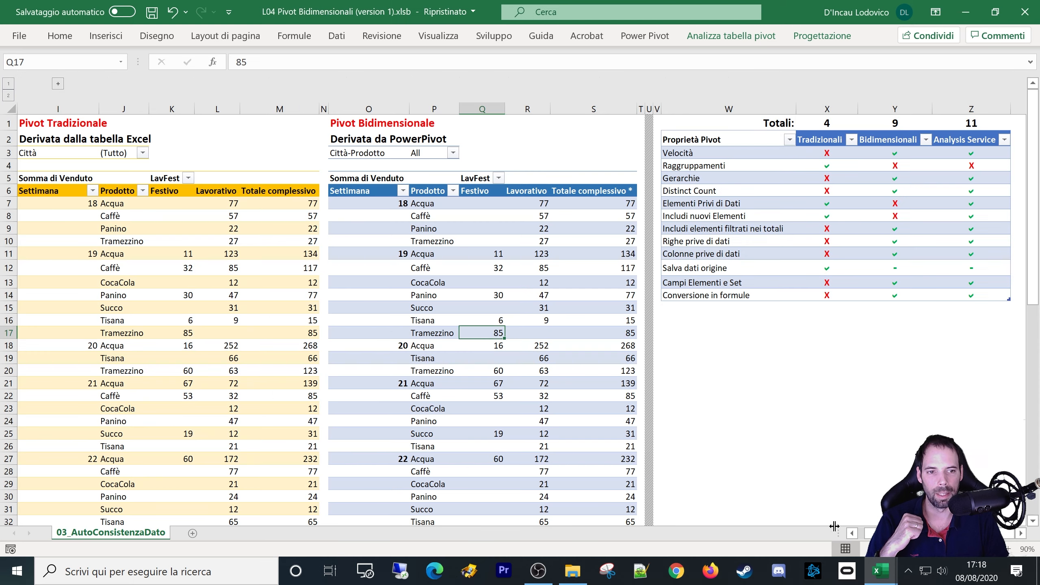
{"action": "left_click_drag", "start_coordinate": [701, 241], "coordinate": [921, 248]}
{"action": "left_click", "coordinate": [686, 250]}
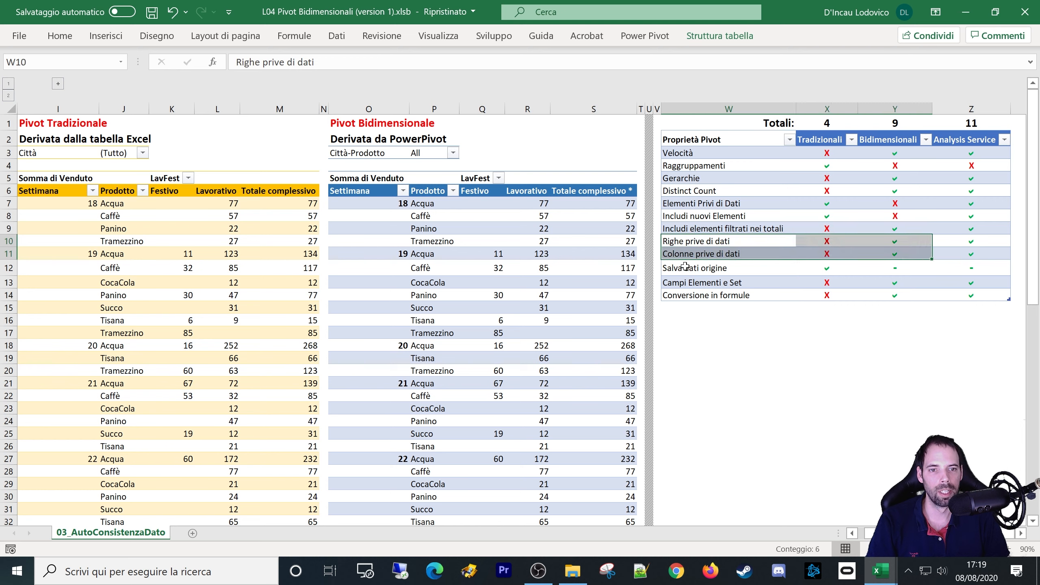
Locate Salva dati origine in the properties table and review the Dati options of the Pivot Tradizionale for saving source data.
{"action": "left_click", "coordinate": [681, 269]}
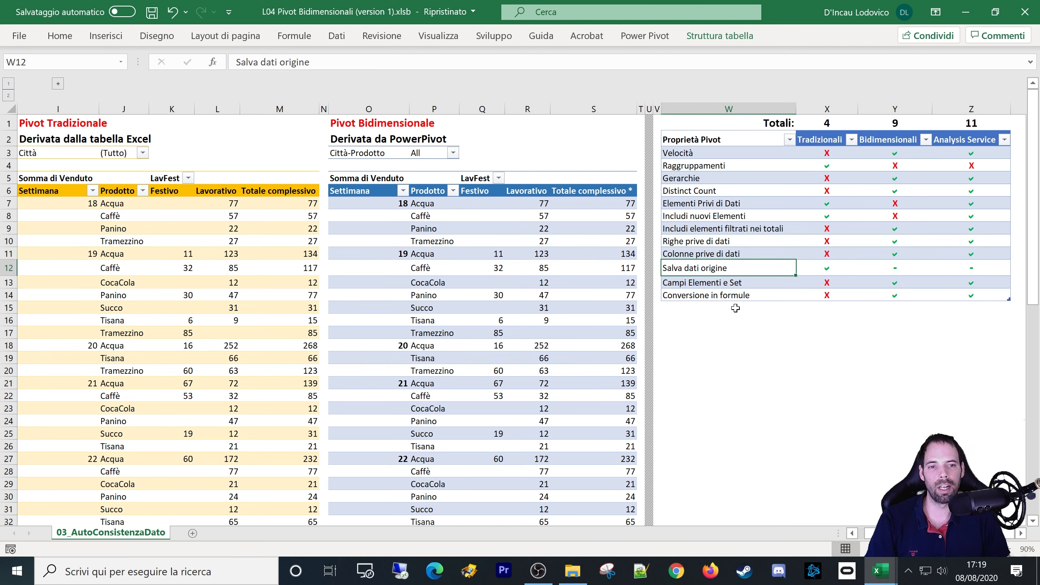
{"action": "right_click", "coordinate": [169, 263]}
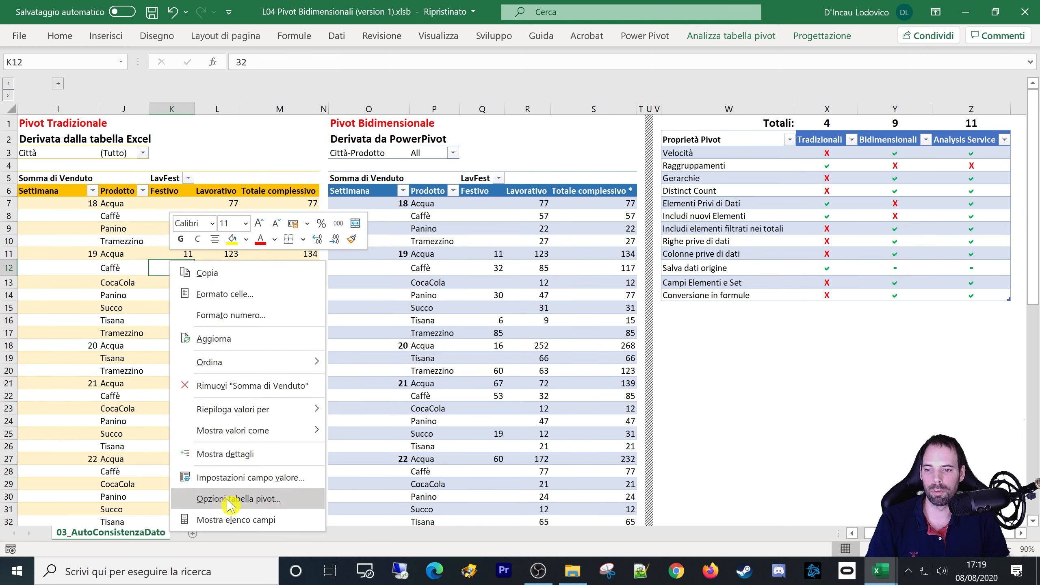
{"action": "left_click", "coordinate": [259, 499]}
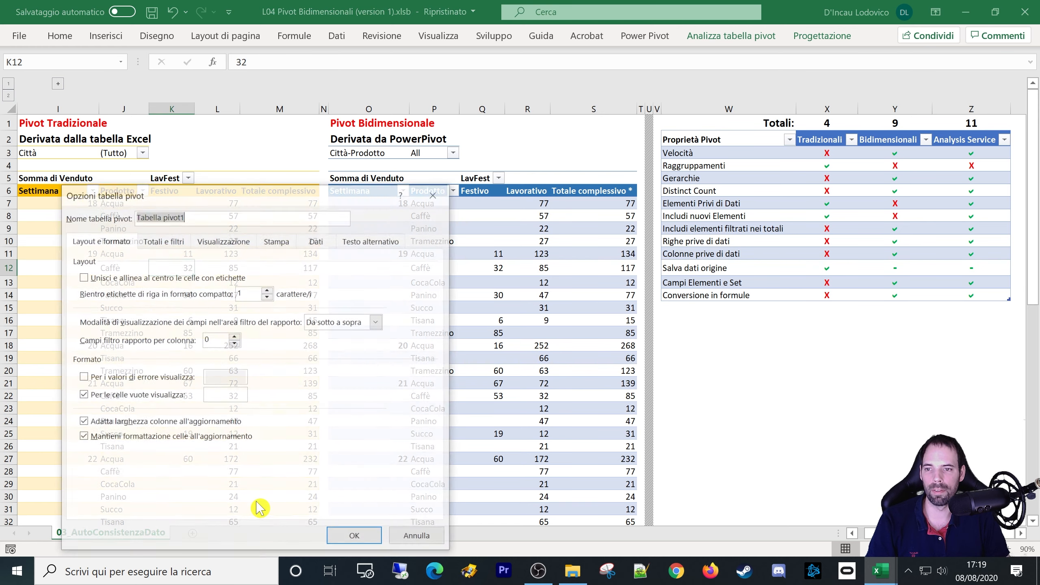
{"action": "left_click", "coordinate": [316, 244]}
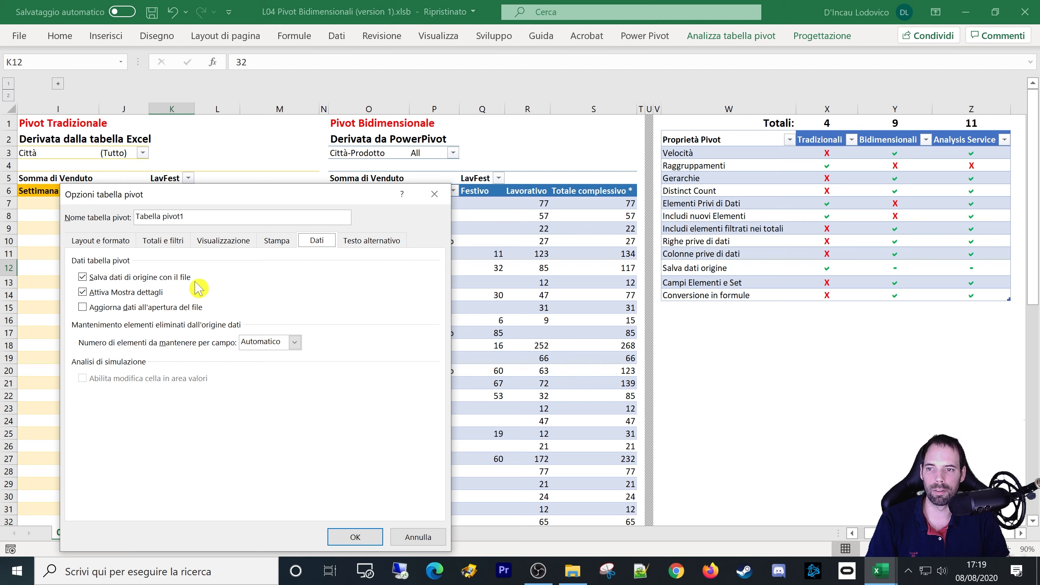
{"action": "left_click", "coordinate": [414, 537]}
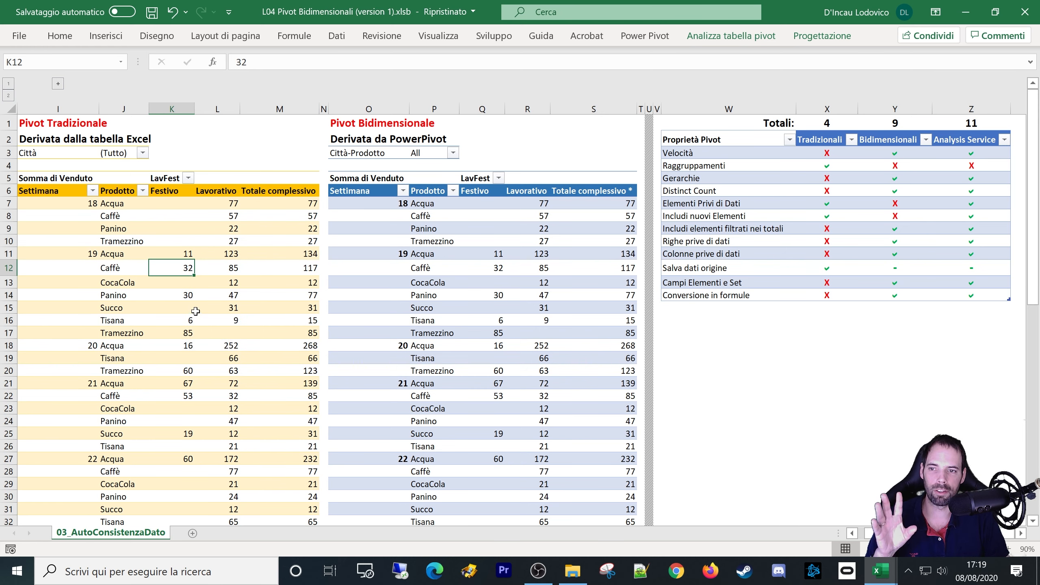
Extract the detail records behind the week 19 Panino Festivo value of the Pivot Tradizionale, then delete the resulting sheet.
{"action": "left_click", "coordinate": [188, 294]}
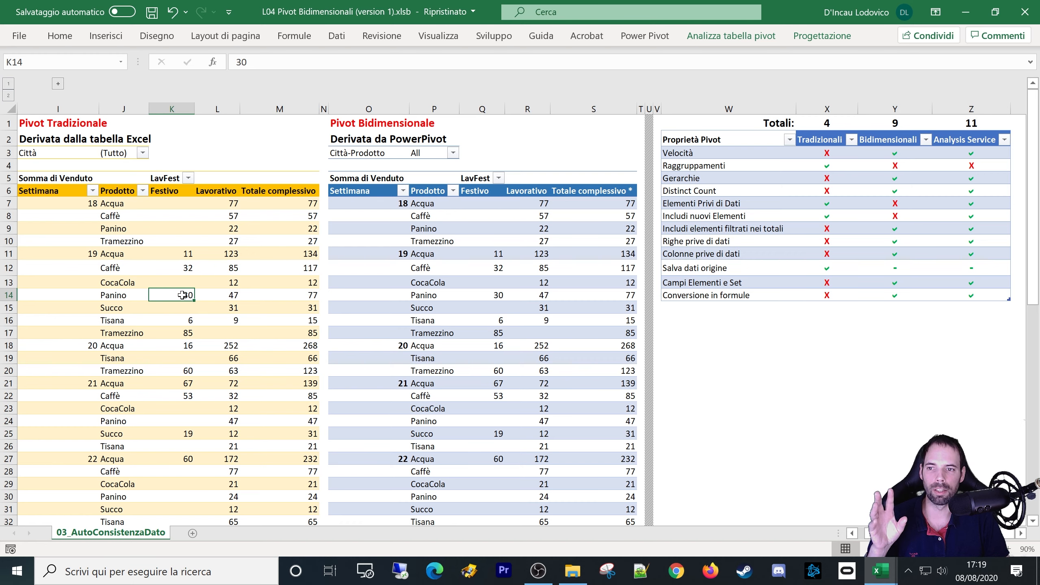
{"action": "double_click", "coordinate": [183, 295]}
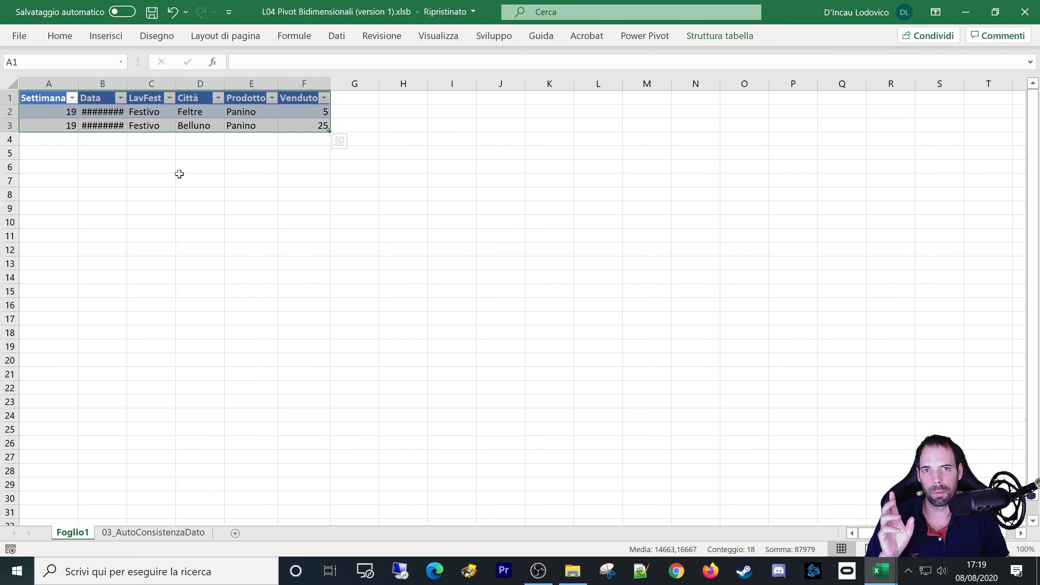
{"action": "right_click", "coordinate": [77, 532]}
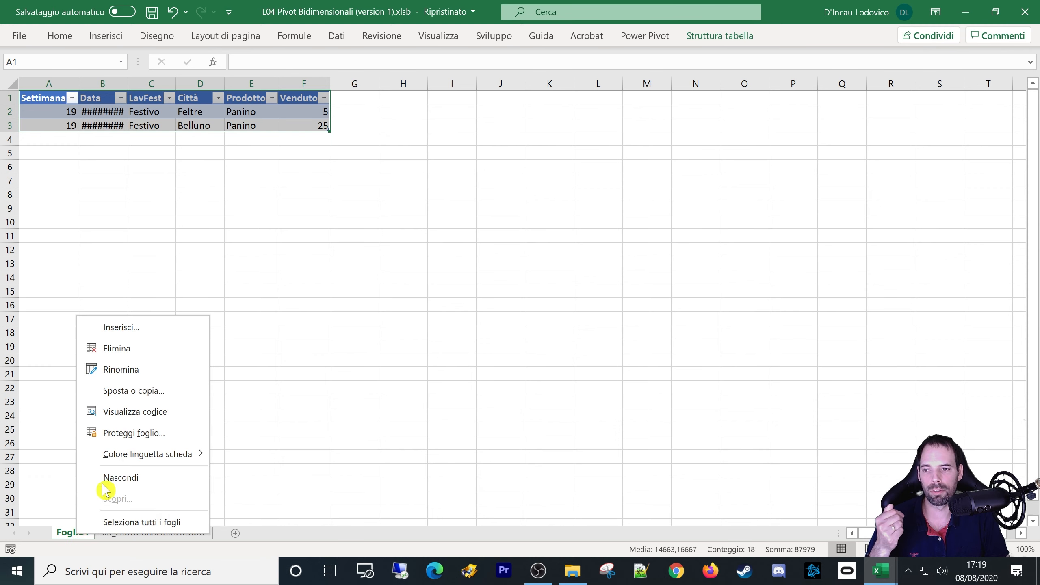
{"action": "left_click", "coordinate": [139, 351]}
{"action": "left_click", "coordinate": [497, 326]}
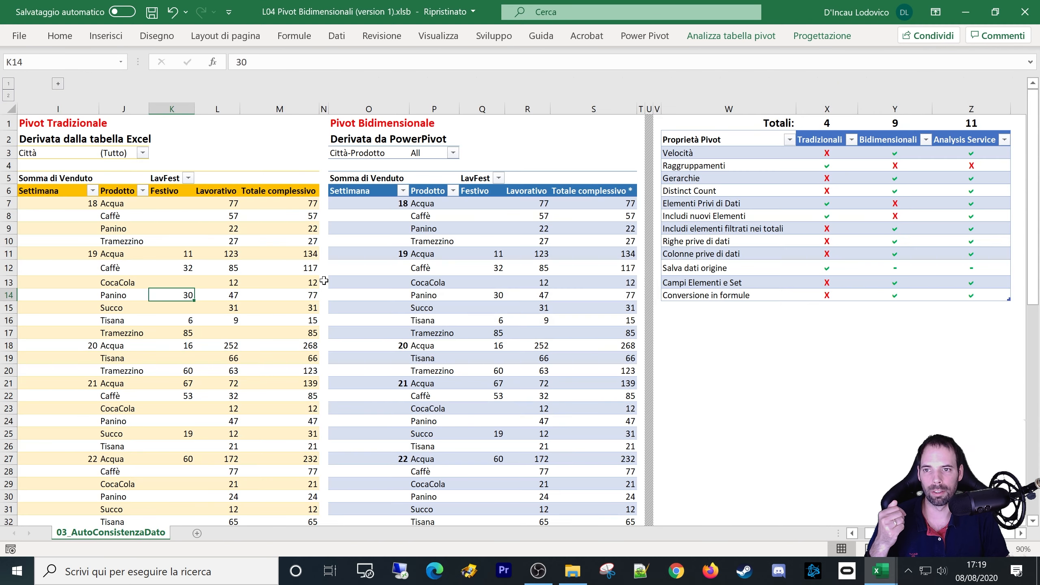
Review the Dati options of the Pivot Bidimensionale for saving source data with the file and showing details.
{"action": "left_click", "coordinate": [169, 241]}
{"action": "left_click", "coordinate": [171, 254]}
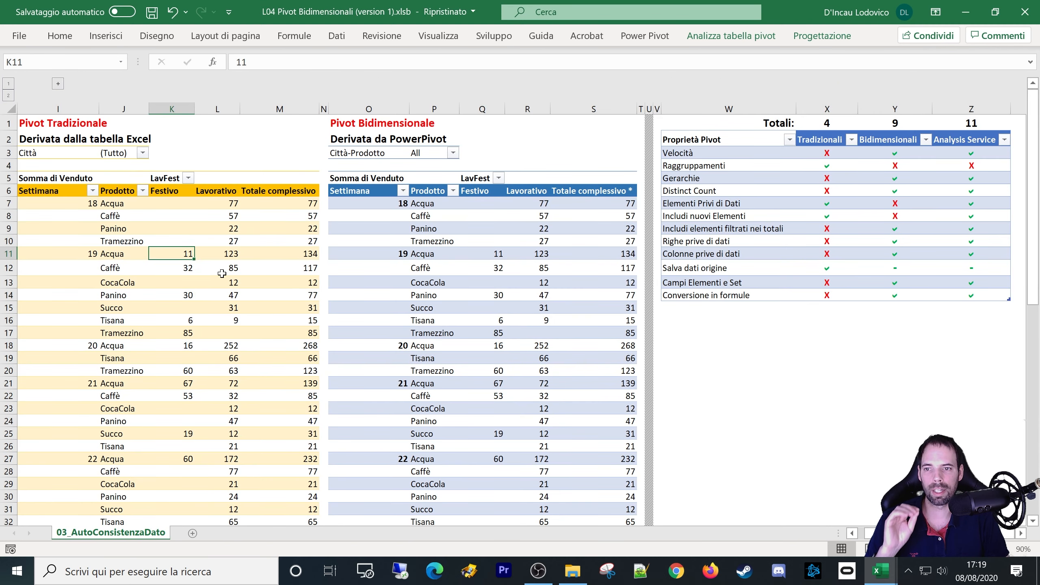
{"action": "mouse_move", "coordinate": [210, 278]}
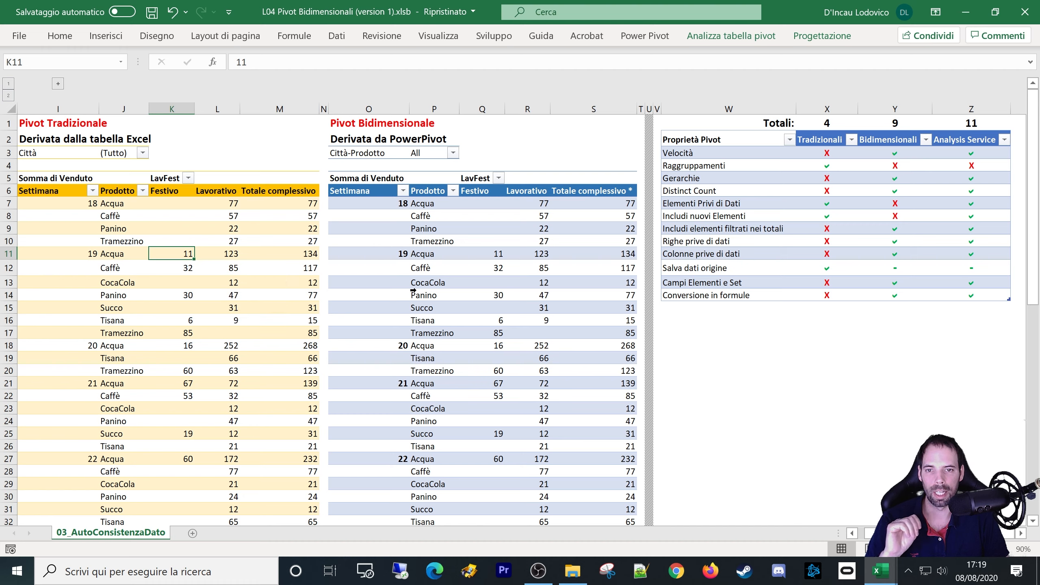
{"action": "right_click", "coordinate": [488, 257]}
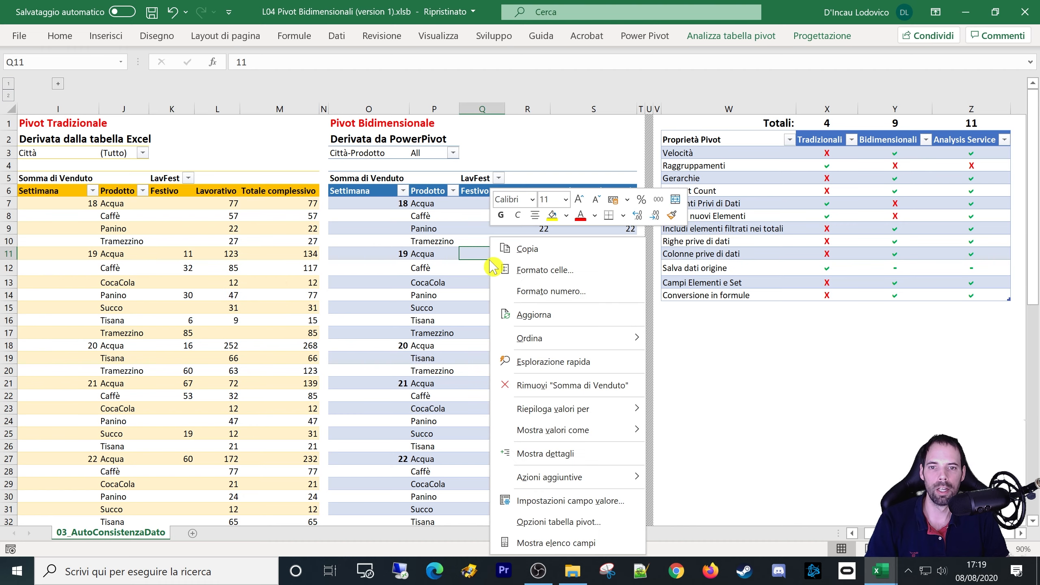
{"action": "left_click", "coordinate": [552, 524]}
{"action": "left_click", "coordinate": [607, 242]}
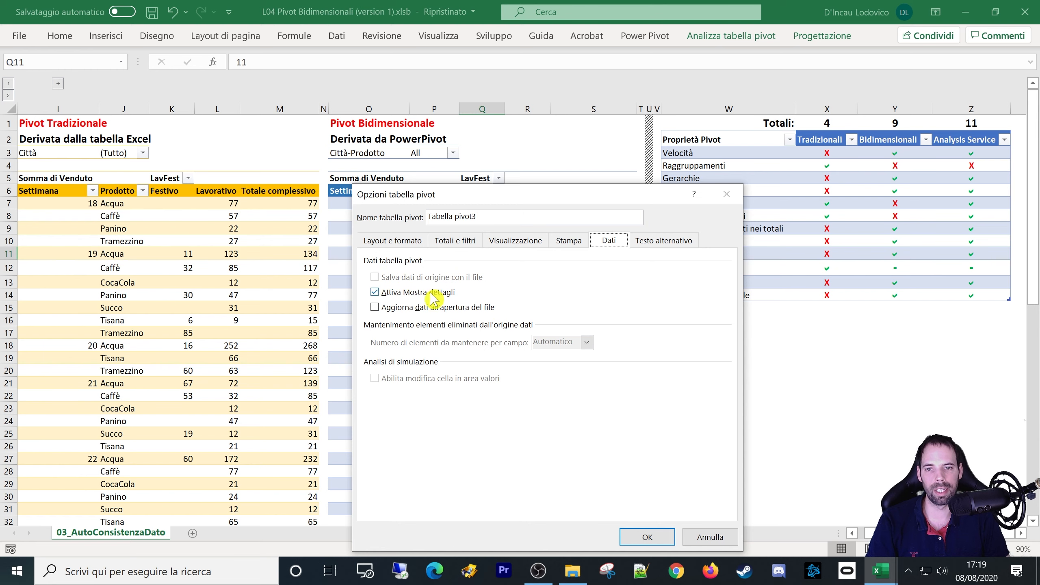
{"action": "left_click", "coordinate": [692, 534]}
{"action": "left_click", "coordinate": [443, 333]}
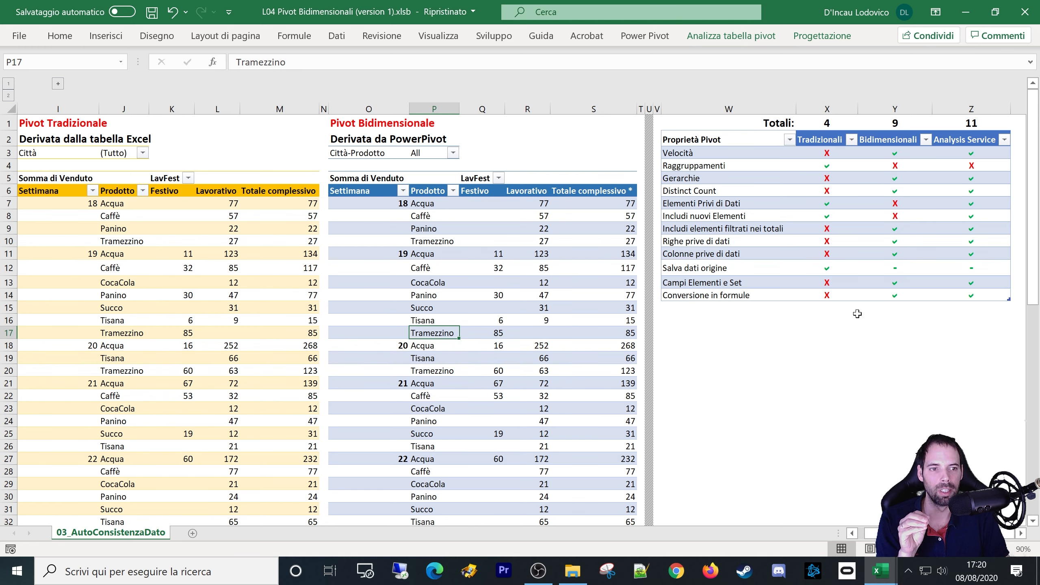
Check the Salva dati origine entries for Bidimensionali and Analysis Service, and compare the week 19 Acqua Festivo values in both pivots.
{"action": "left_click_drag", "start_coordinate": [880, 269], "coordinate": [945, 270]}
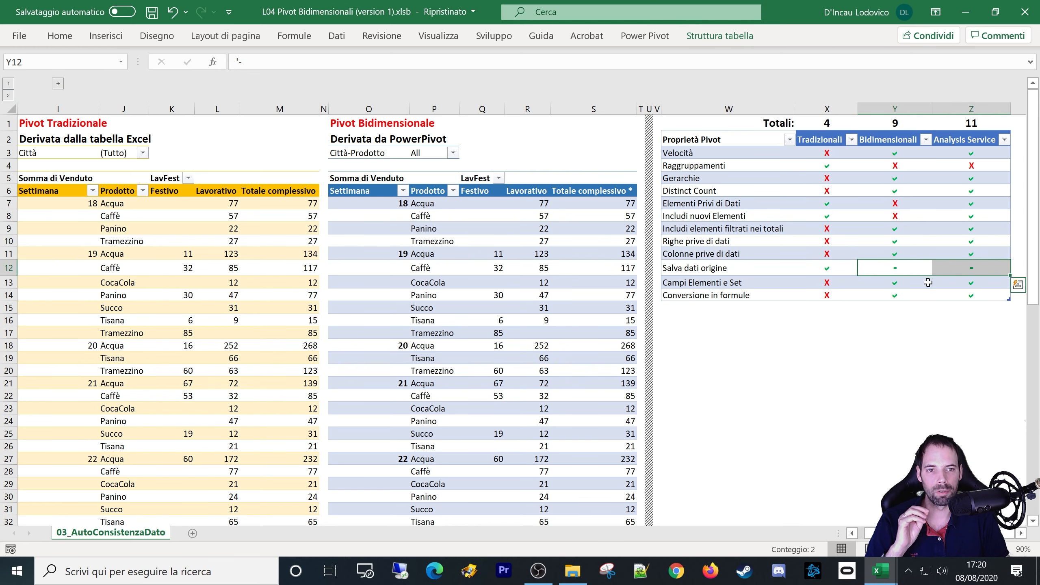
{"action": "left_click", "coordinate": [456, 294]}
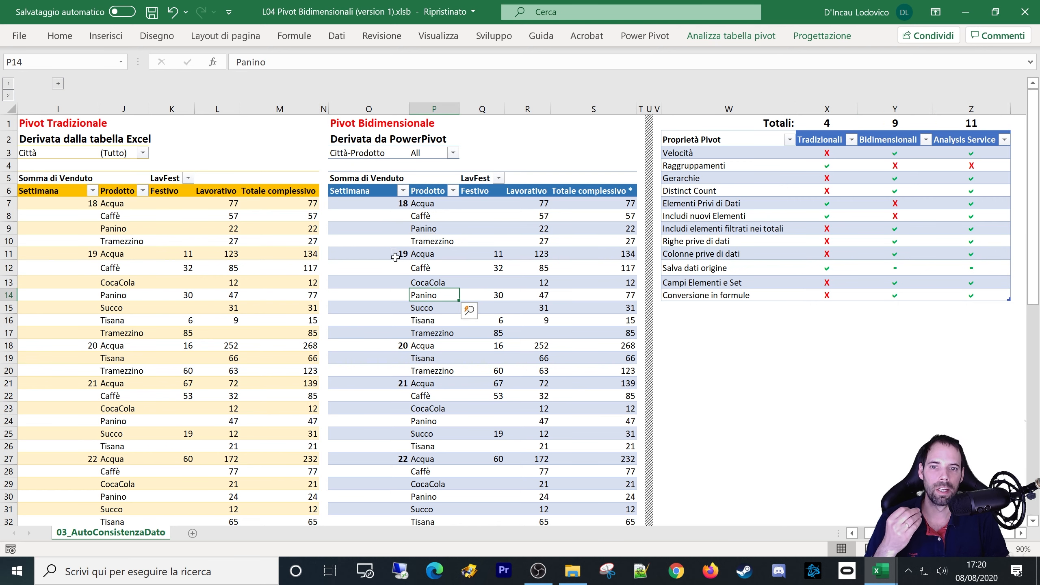
{"action": "left_click", "coordinate": [488, 254]}
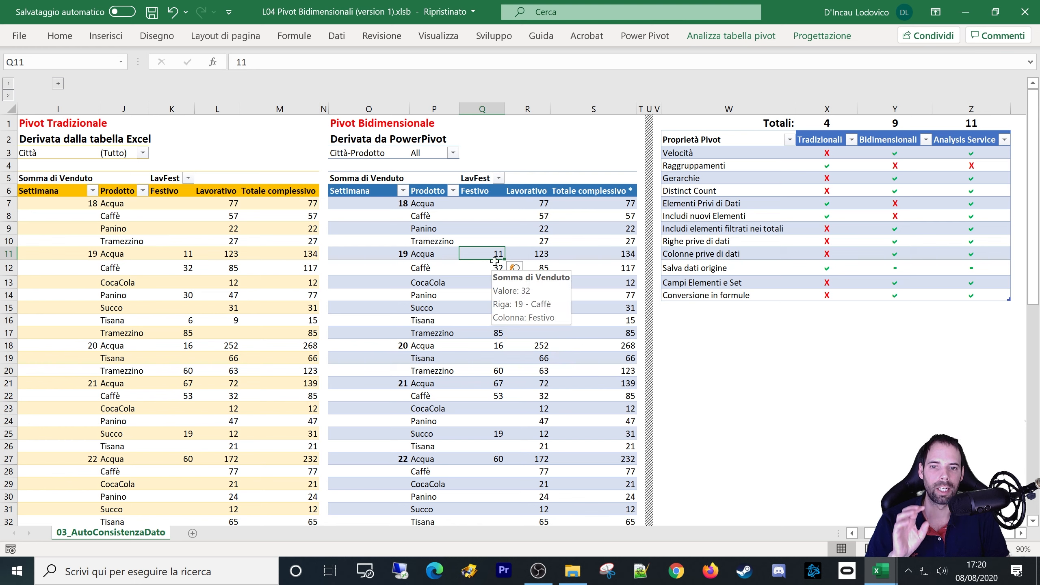
{"action": "left_click", "coordinate": [190, 255]}
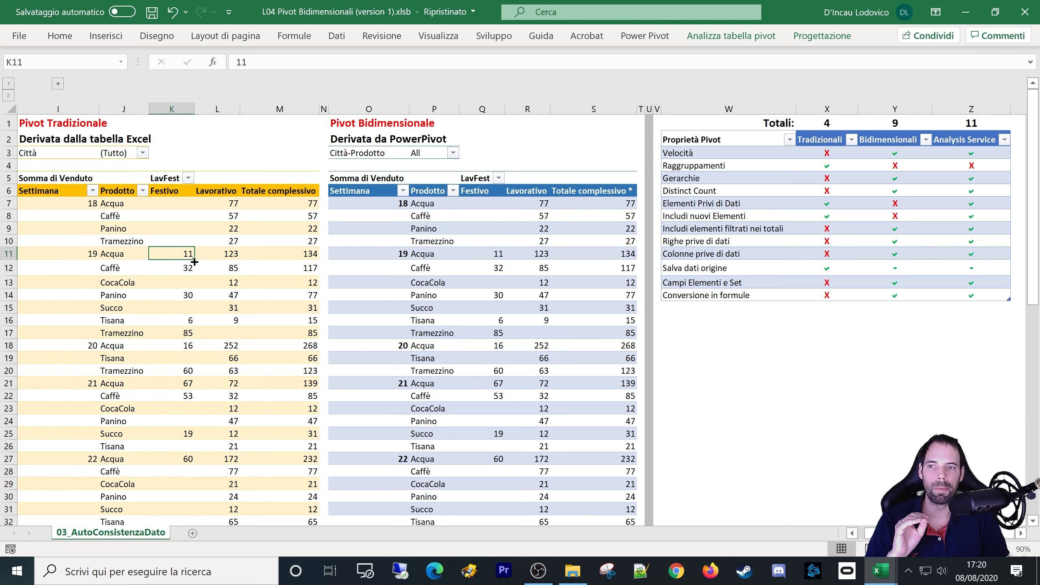
Inspect the week 19 Acqua value of the Pivot Tradizionale and Caffè value of the Pivot Bidimensionale against the Salva dati origine entries.
{"action": "mouse_move", "coordinate": [187, 253]}
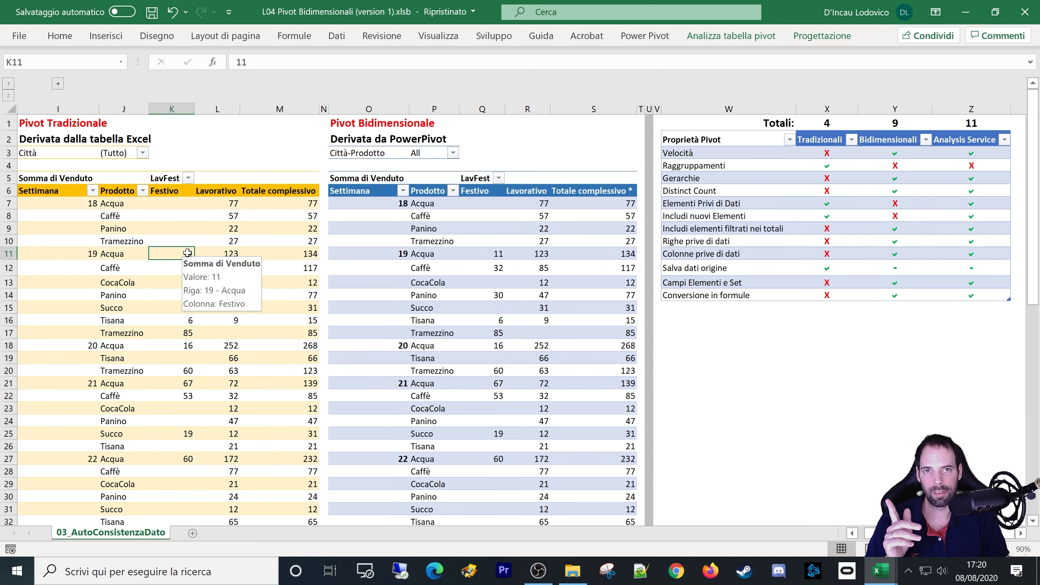
{"action": "left_click", "coordinate": [492, 266]}
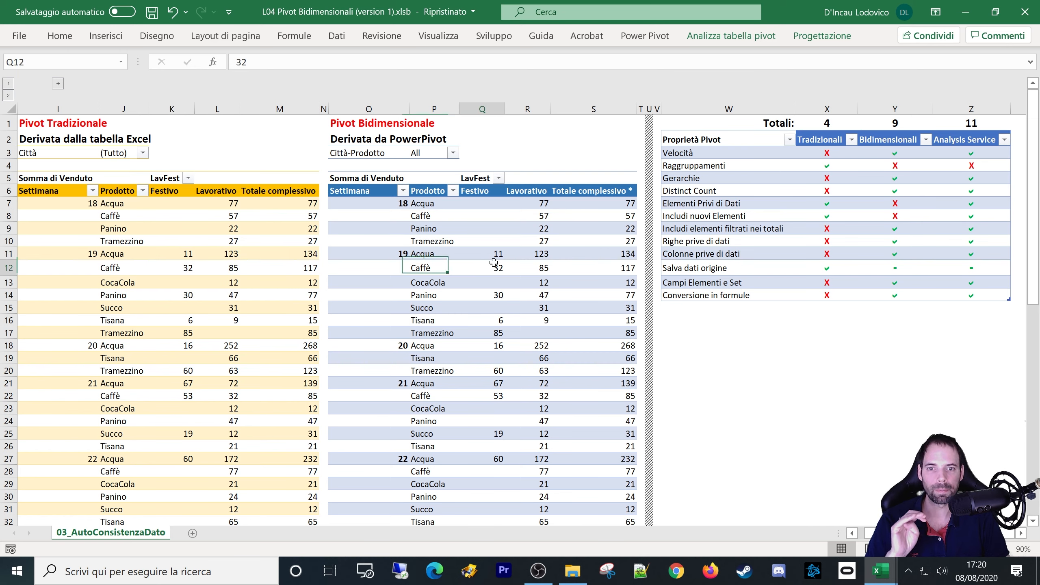
{"action": "mouse_move", "coordinate": [492, 268]}
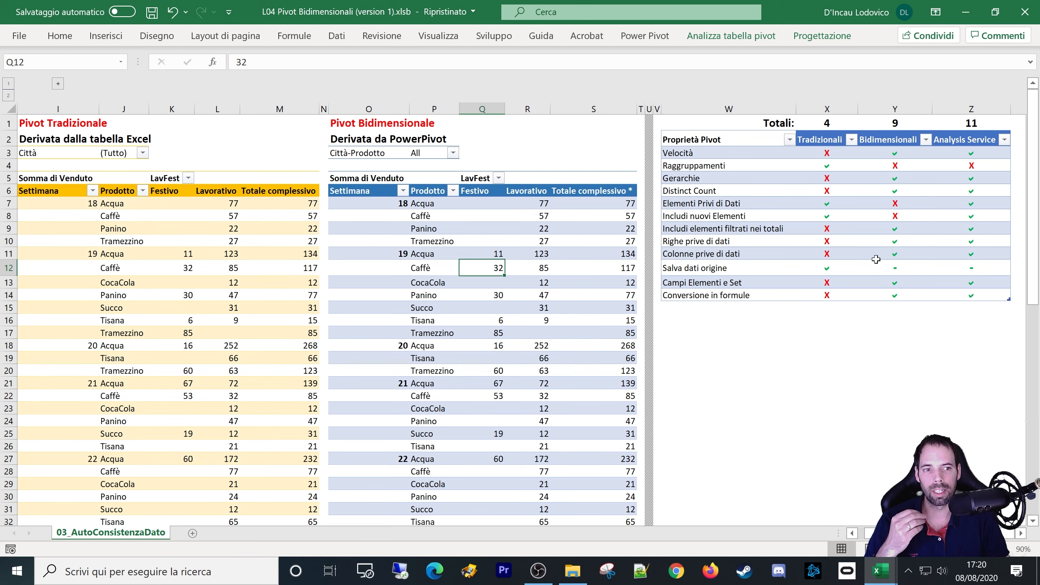
{"action": "left_click_drag", "start_coordinate": [876, 259], "coordinate": [934, 262]}
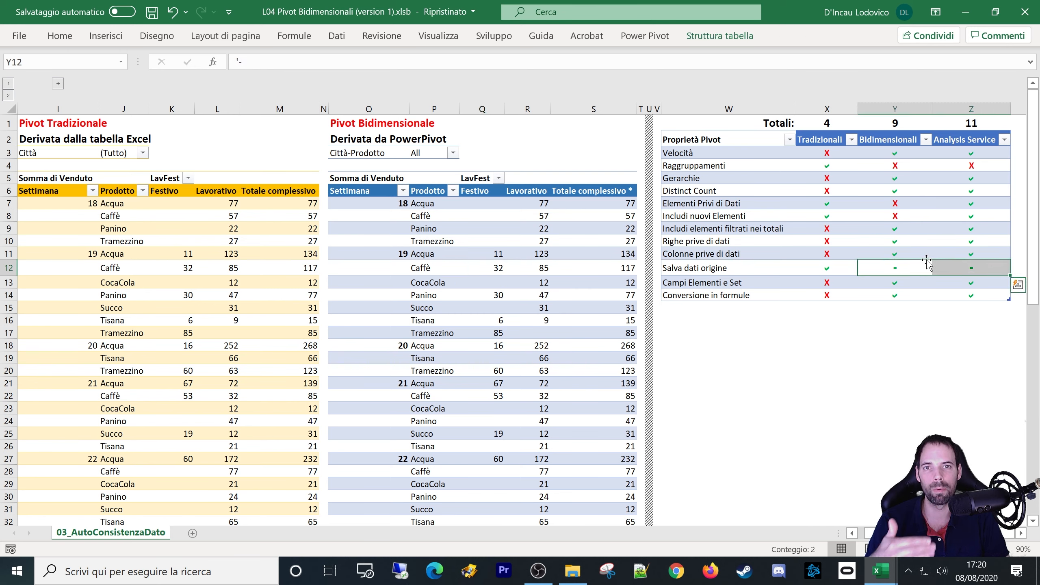
Locate Campi Elementi e Set in the properties table and review the field, item and set commands offered for the Pivot Tradizionale.
{"action": "left_click", "coordinate": [888, 280]}
{"action": "left_click", "coordinate": [705, 287]}
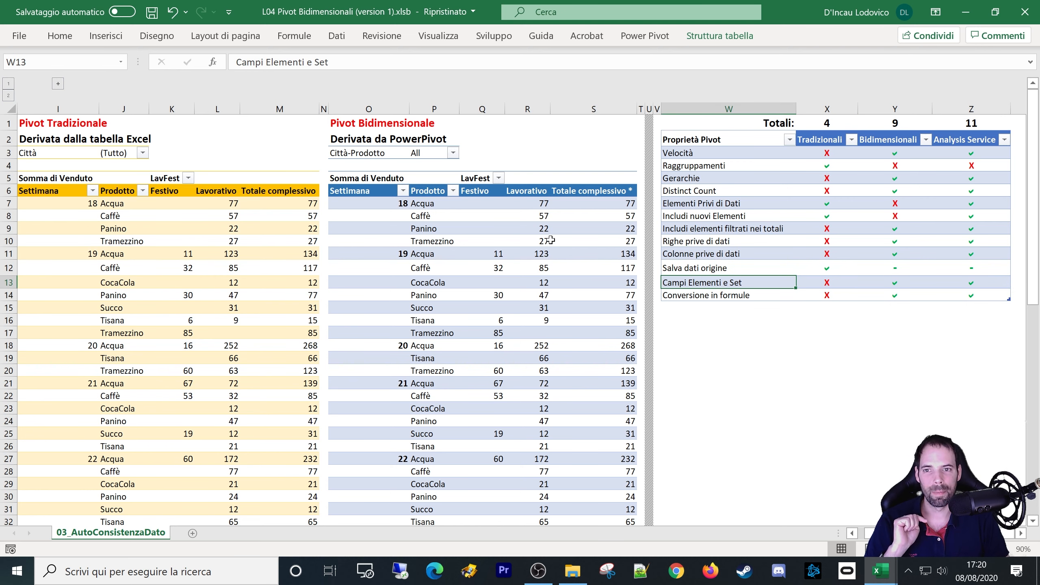
{"action": "left_click", "coordinate": [199, 218]}
{"action": "left_click", "coordinate": [731, 36]}
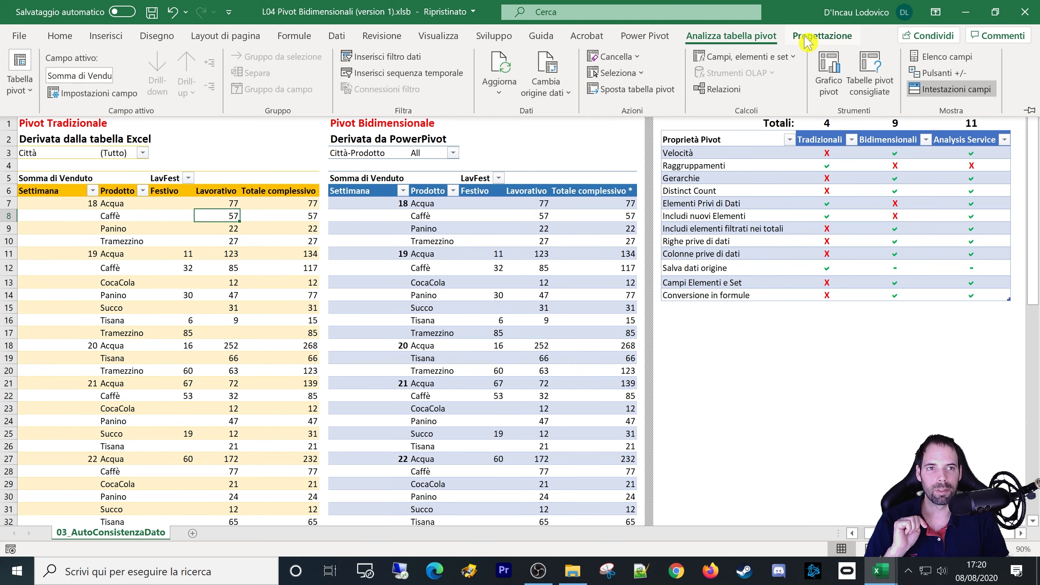
{"action": "left_click", "coordinate": [769, 57]}
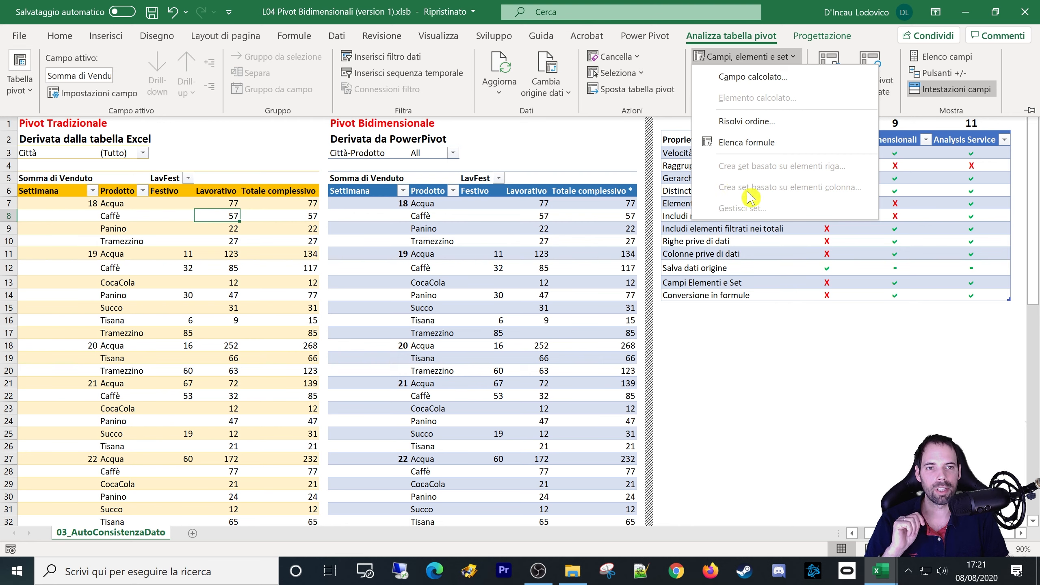
{"action": "left_click", "coordinate": [470, 245]}
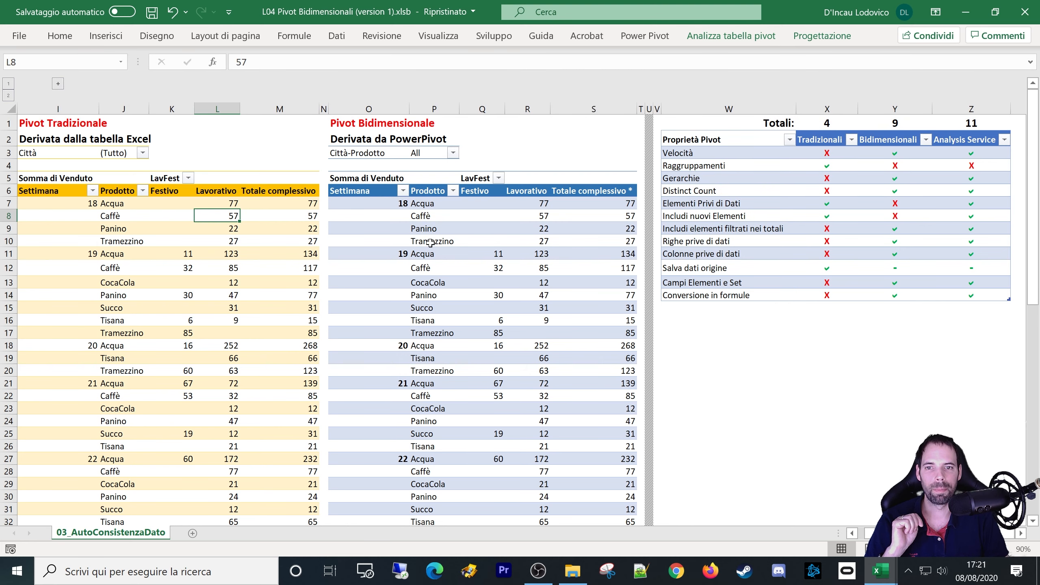
Start a new set based on the row items of the Pivot Bidimensionale and delete its week 18 Tramezzino row.
{"action": "left_click", "coordinate": [421, 226]}
{"action": "left_click", "coordinate": [720, 41]}
{"action": "left_click", "coordinate": [739, 57]}
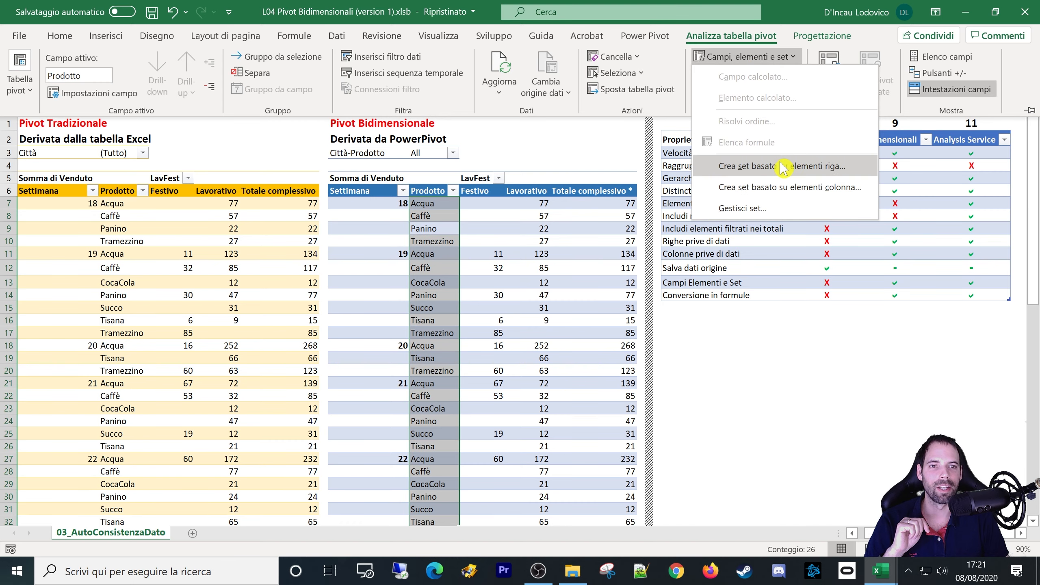
{"action": "left_click", "coordinate": [733, 166]}
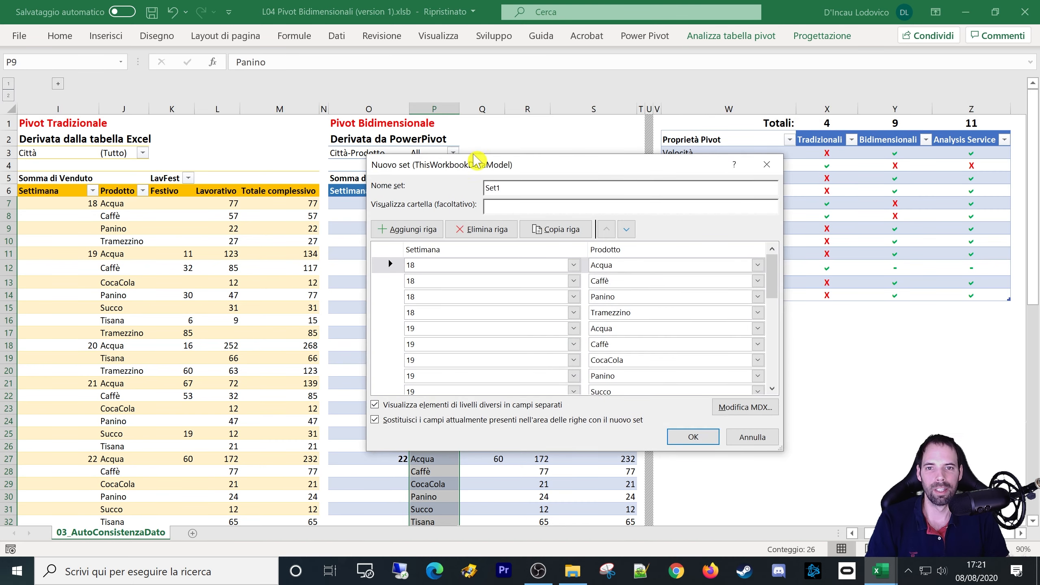
{"action": "left_click_drag", "start_coordinate": [466, 176], "coordinate": [666, 174]}
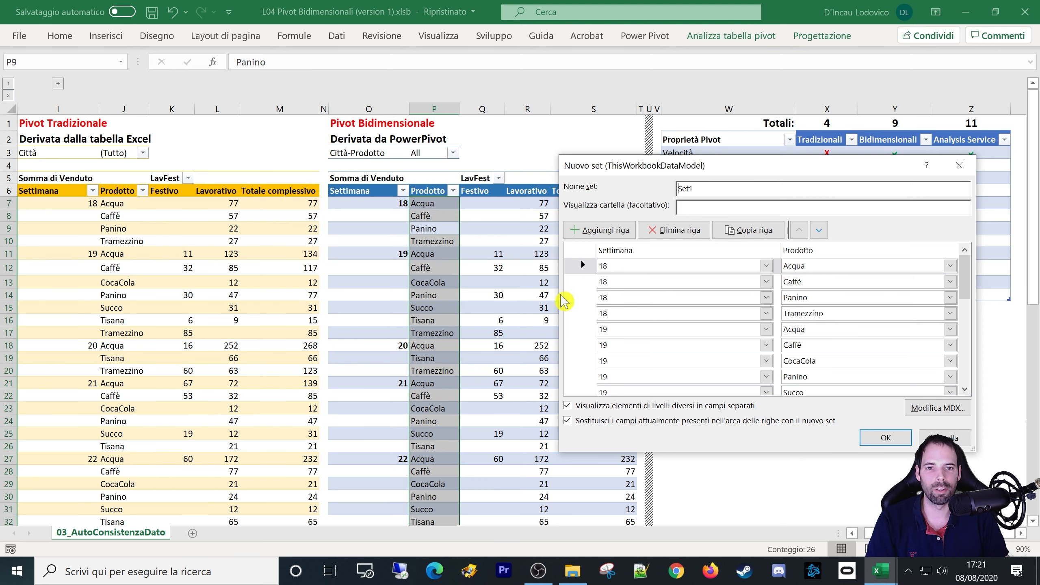
{"action": "left_click", "coordinate": [581, 316]}
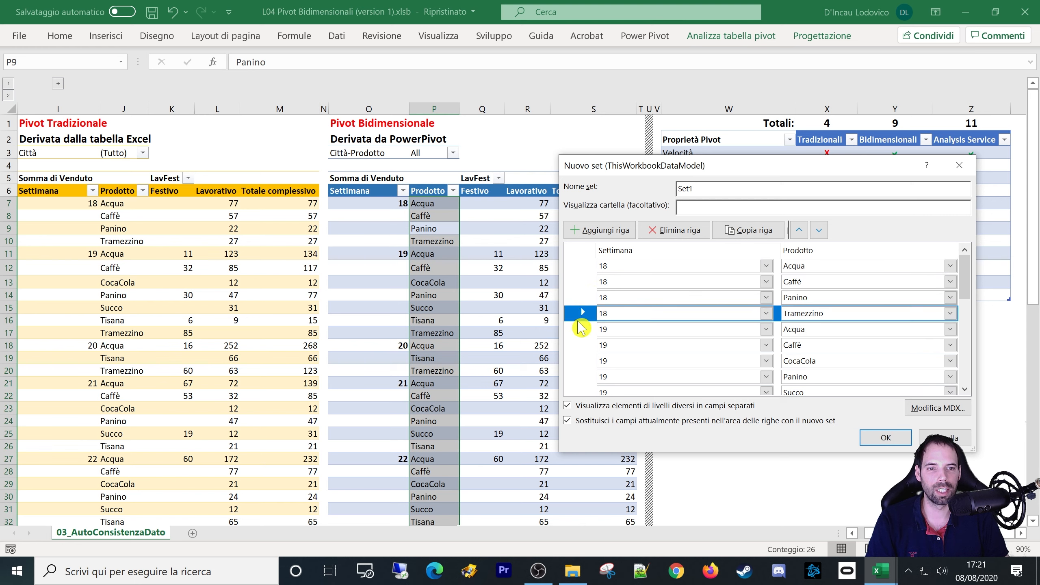
{"action": "left_click", "coordinate": [673, 231]}
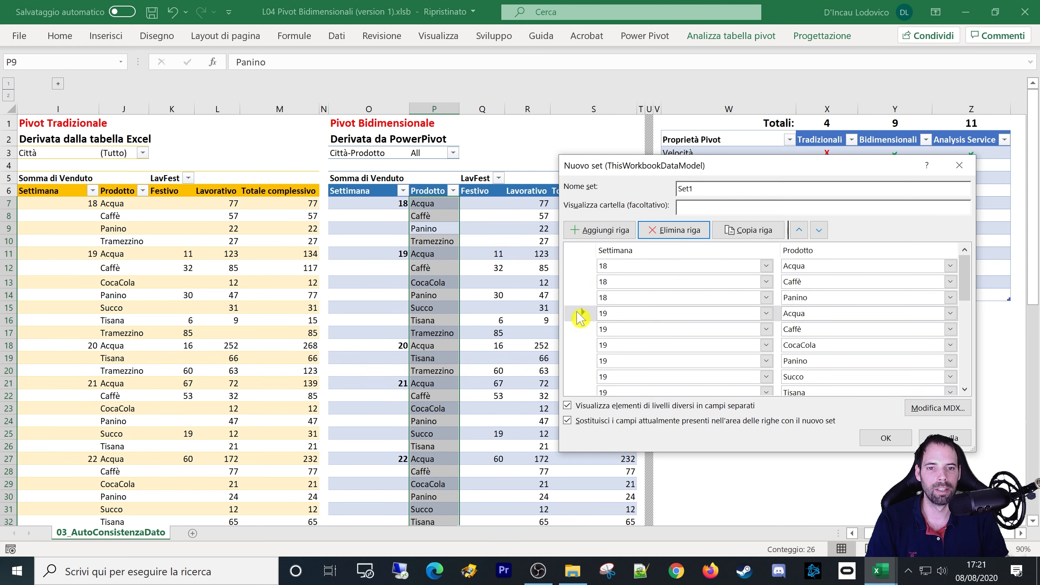
Delete the week 19 rows for Acqua, Caffè, CocaCola, Panino, Succo and Tisana from the new set.
{"action": "left_click", "coordinate": [582, 314]}
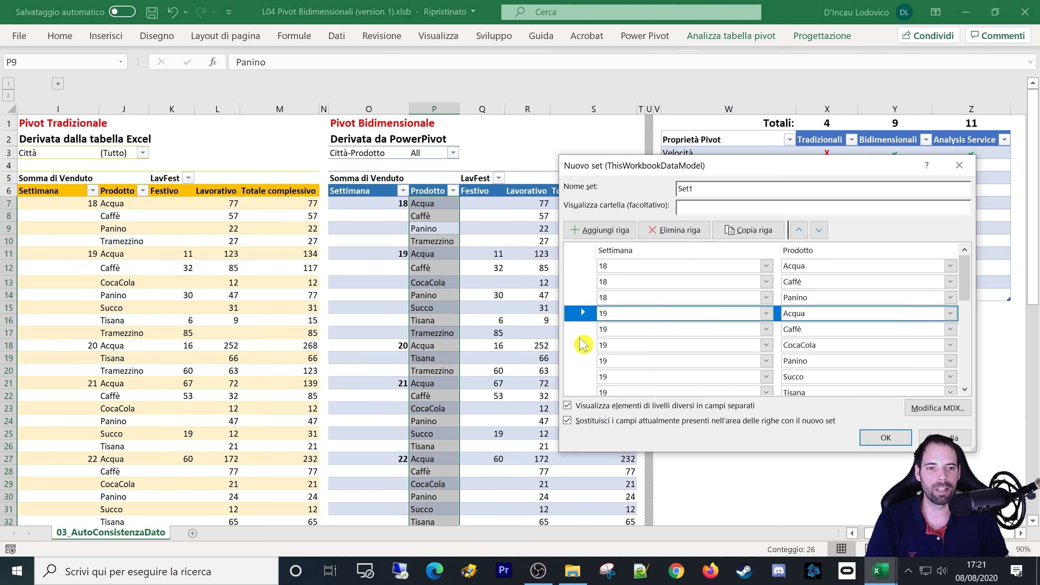
{"action": "left_click", "coordinate": [674, 231]}
{"action": "left_click", "coordinate": [673, 231]}
{"action": "left_click", "coordinate": [673, 231]}
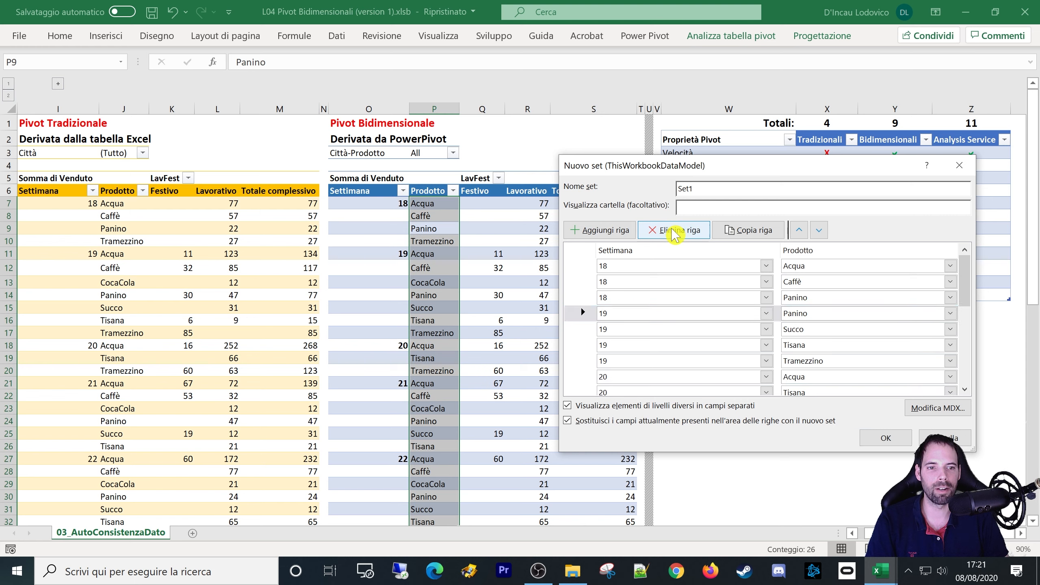
{"action": "left_click", "coordinate": [679, 232]}
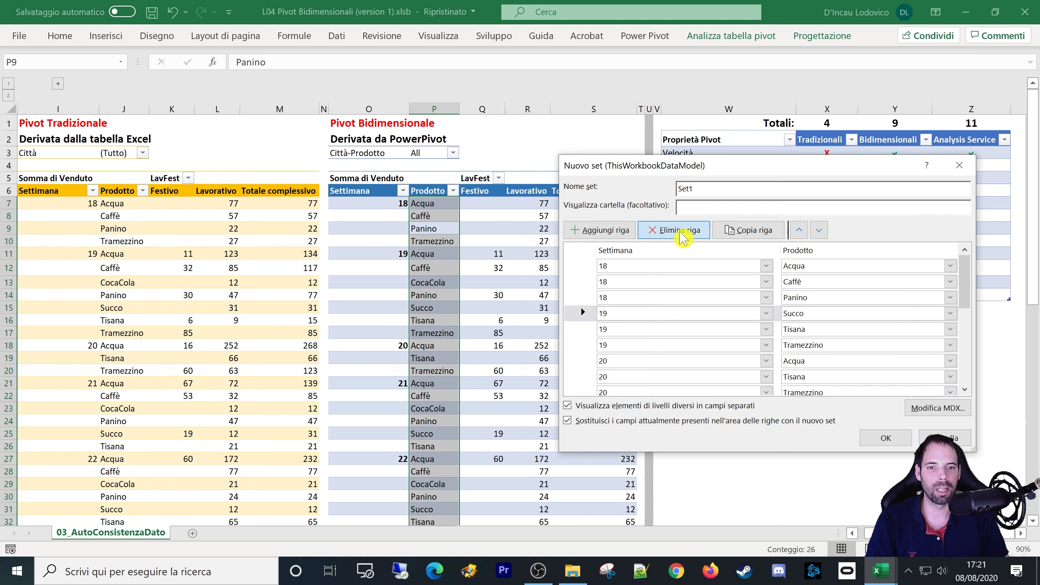
{"action": "left_click", "coordinate": [679, 231]}
{"action": "left_click", "coordinate": [678, 232]}
Reduce week 20 to one row by deleting Acqua and Tisana and setting the remaining product to Tutti, and apply the set.
{"action": "left_click", "coordinate": [581, 330]}
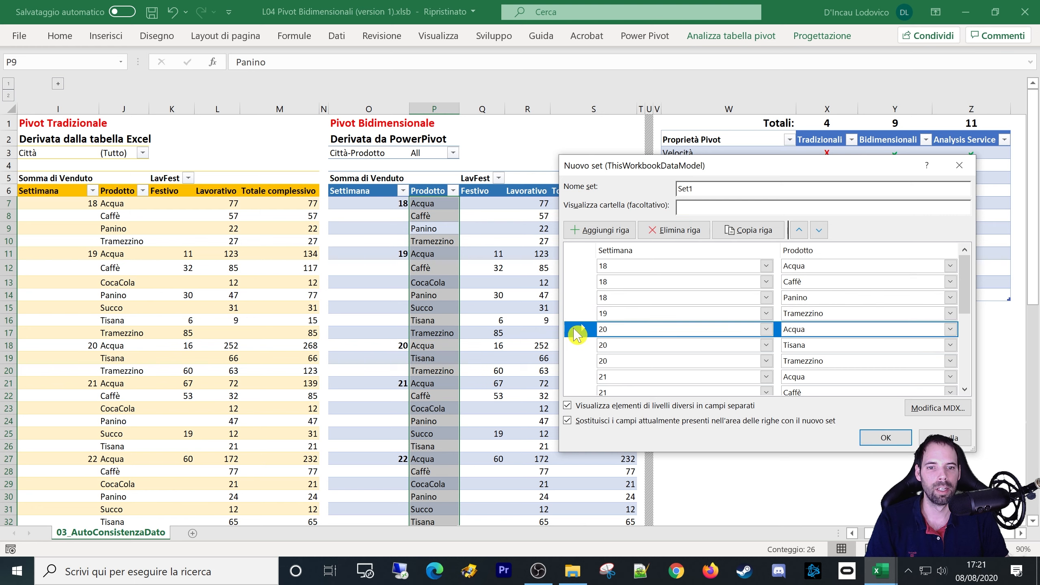
{"action": "left_click", "coordinate": [674, 231]}
{"action": "left_click", "coordinate": [673, 231]}
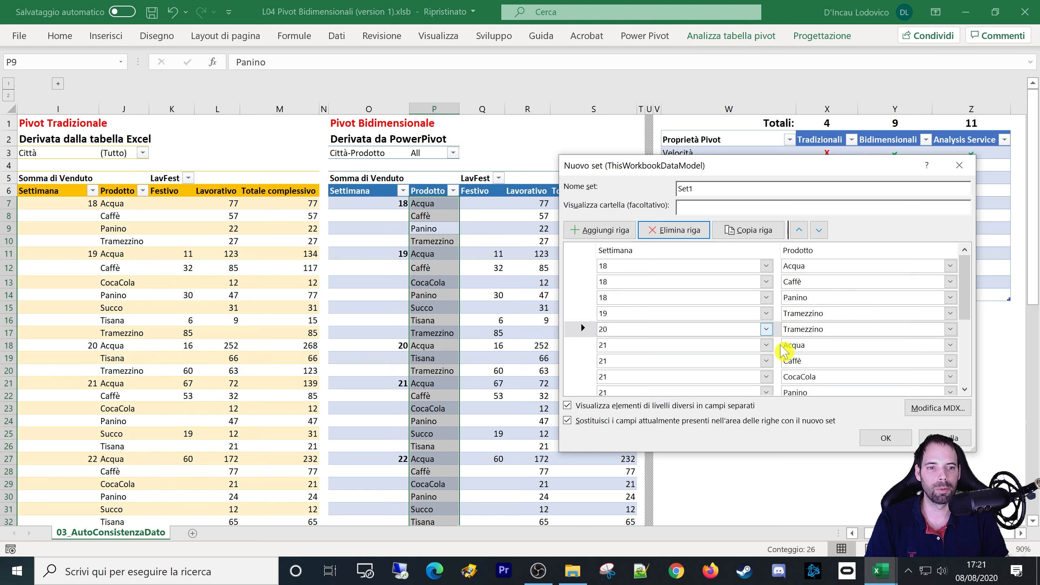
{"action": "left_click", "coordinate": [819, 334]}
{"action": "left_click", "coordinate": [803, 345]}
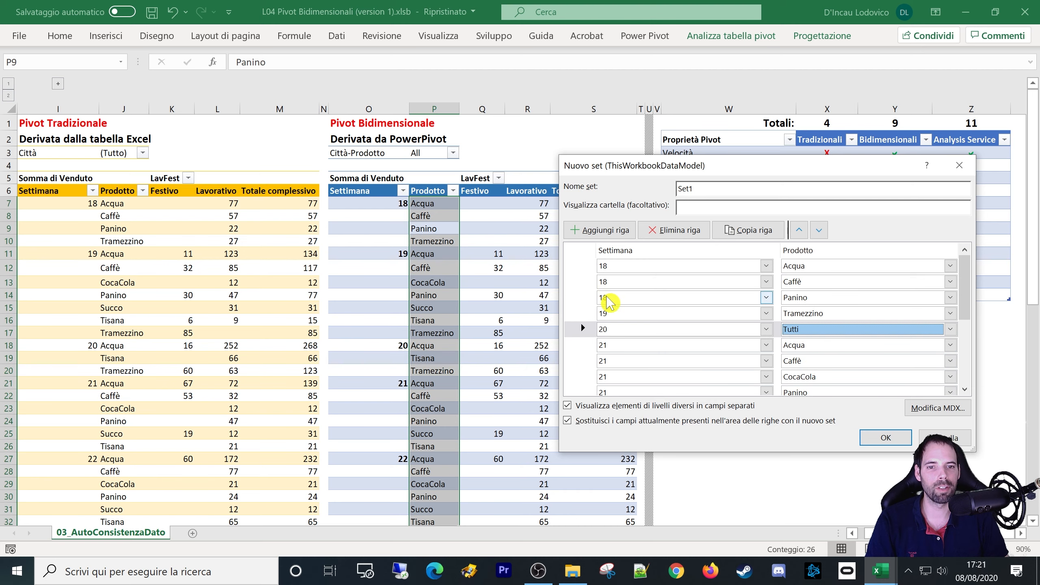
{"action": "left_click", "coordinate": [881, 436]}
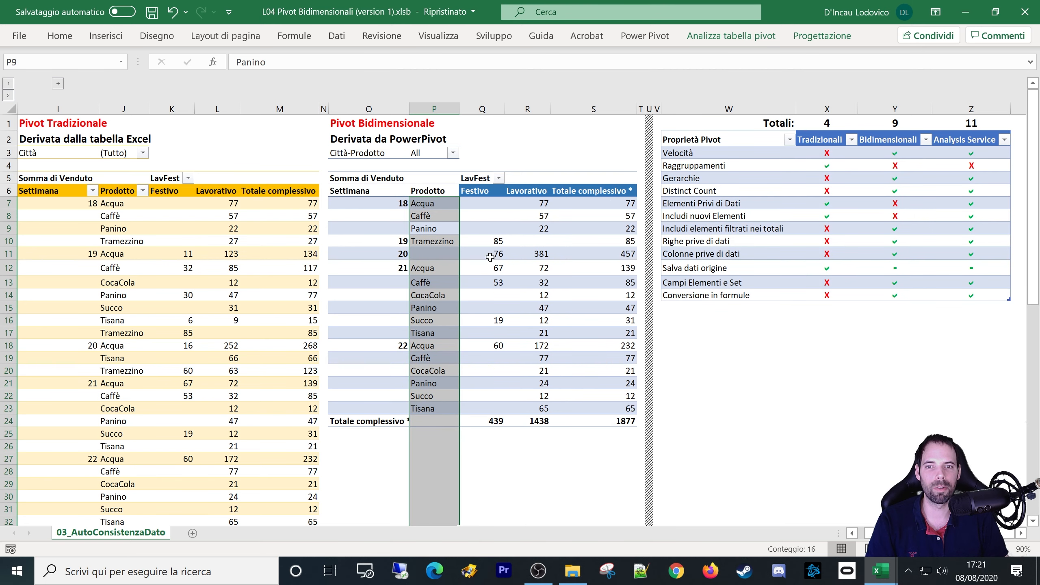
Examine the week 20 row and the week 19 Tramezzino row produced by the set in the Pivot Bidimensionale.
{"action": "left_click", "coordinate": [517, 245]}
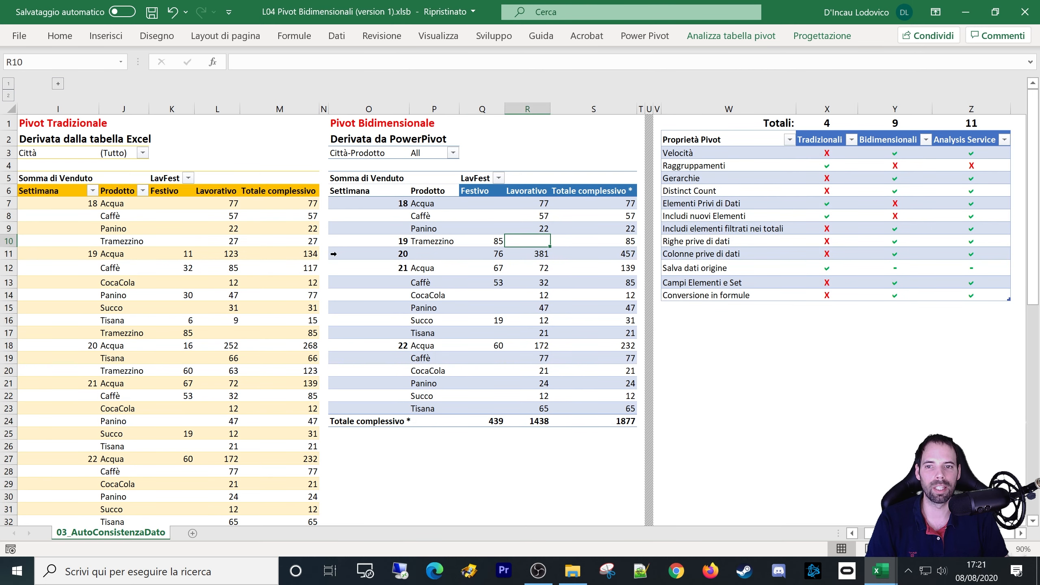
{"action": "left_click", "coordinate": [331, 253]}
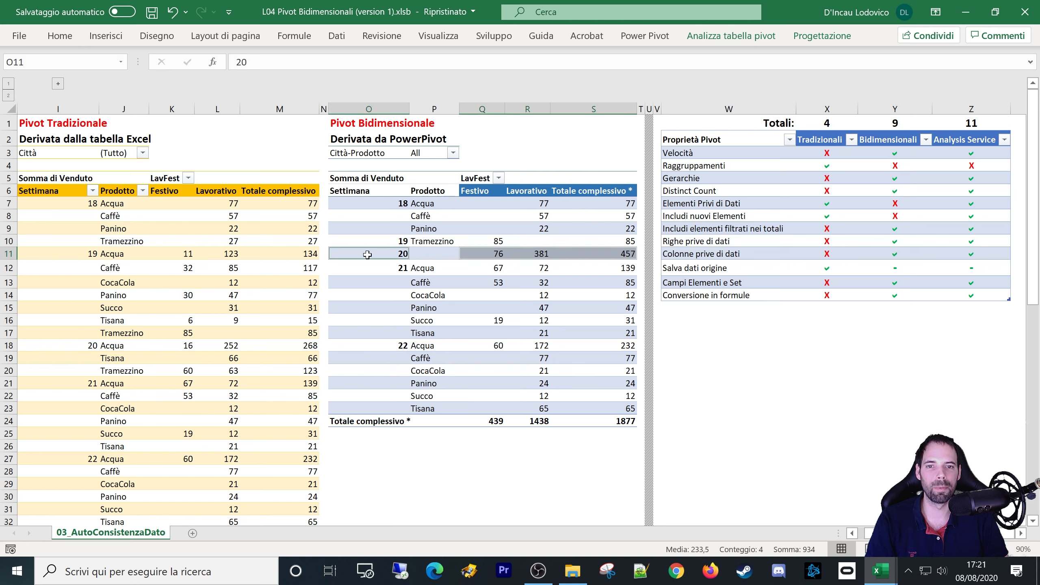
{"action": "left_click", "coordinate": [430, 253]}
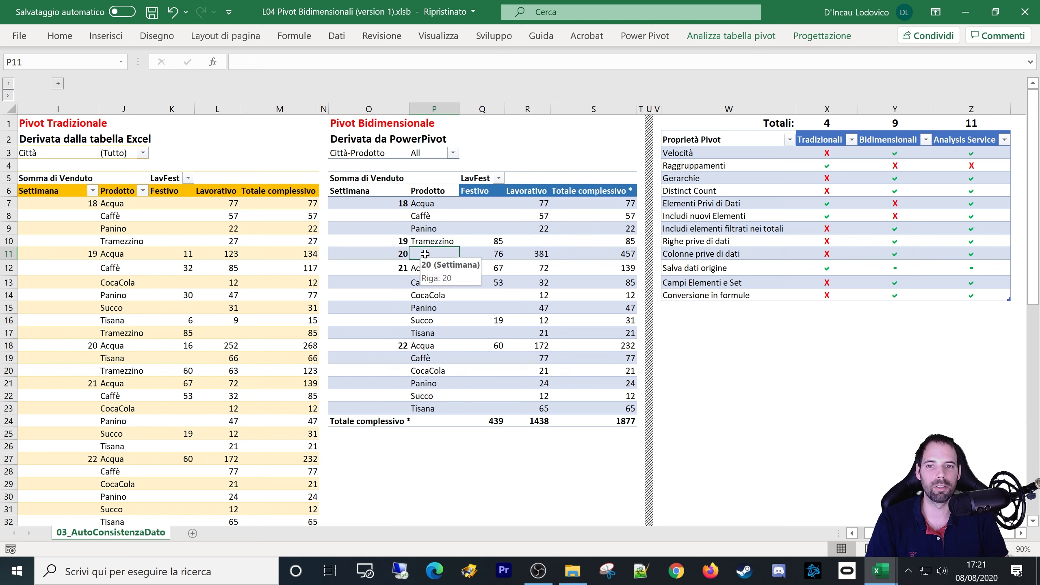
{"action": "left_click_drag", "start_coordinate": [487, 253], "coordinate": [628, 252]}
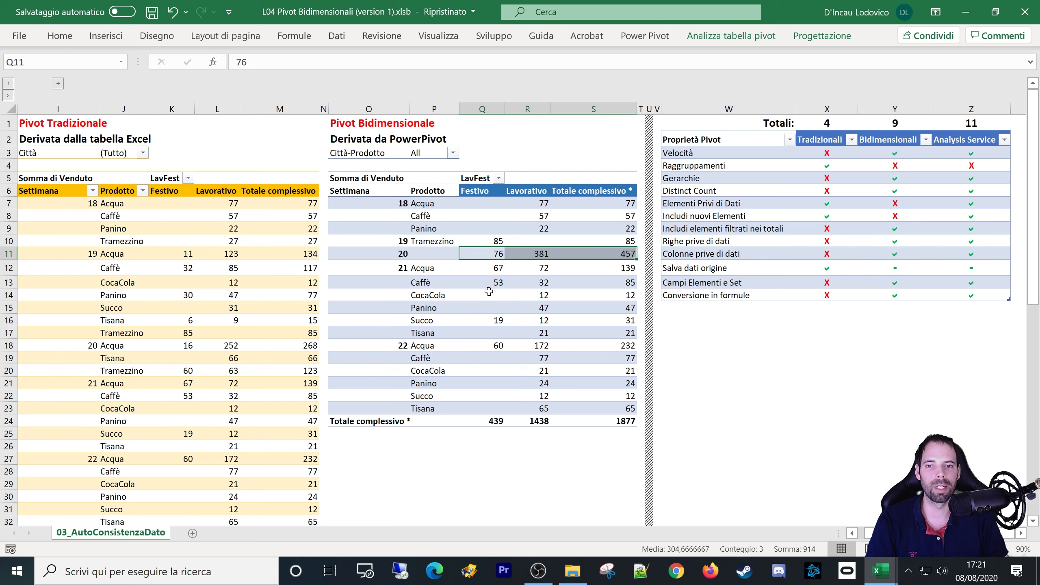
{"action": "left_click", "coordinate": [392, 240]}
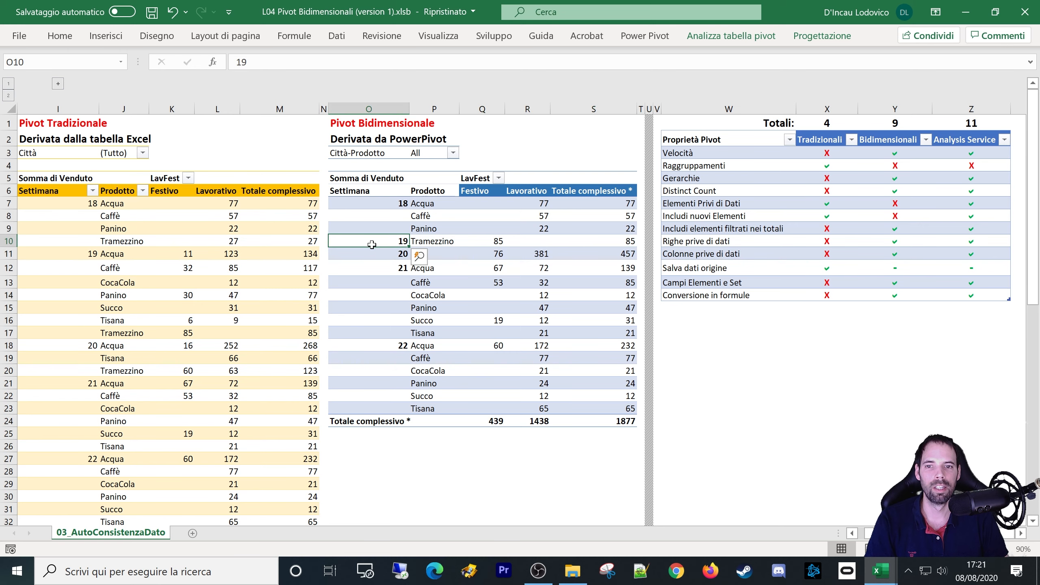
{"action": "left_click", "coordinate": [433, 241]}
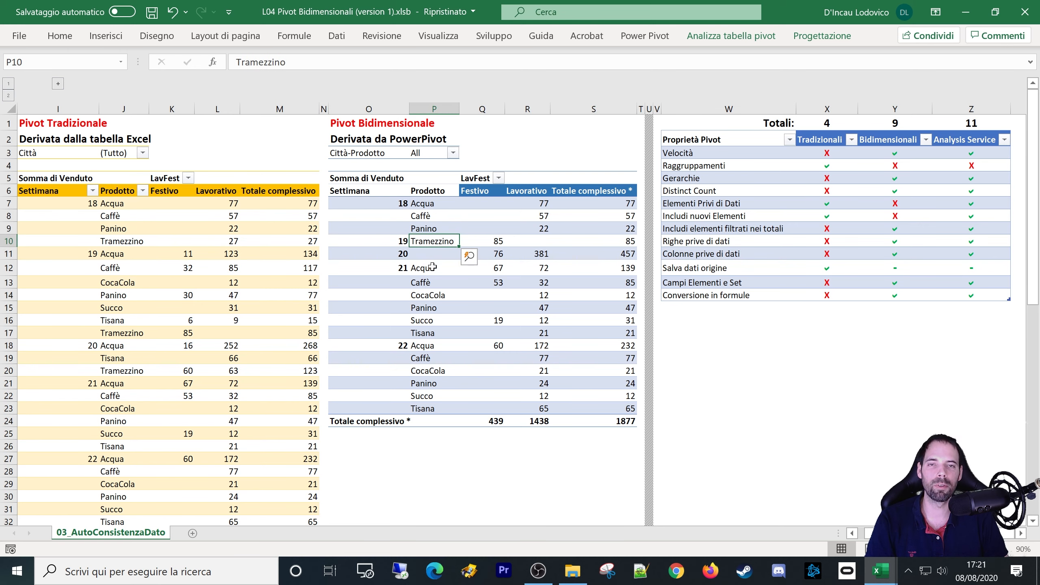
Check the Settimana and Prodotto headers of the Pivot Bidimensionale for filter controls.
{"action": "left_click", "coordinate": [435, 191]}
{"action": "left_click", "coordinate": [407, 193]}
{"action": "left_click", "coordinate": [414, 193]}
{"action": "left_click", "coordinate": [409, 193]}
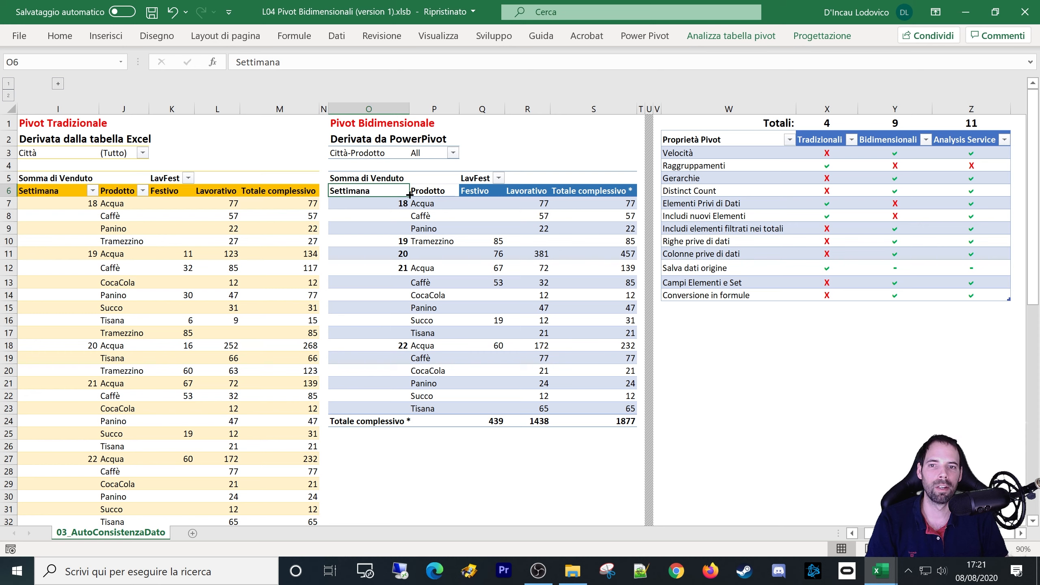
{"action": "left_click", "coordinate": [414, 193]}
{"action": "left_click", "coordinate": [404, 193]}
{"action": "left_click", "coordinate": [438, 195]}
{"action": "left_click", "coordinate": [386, 192]}
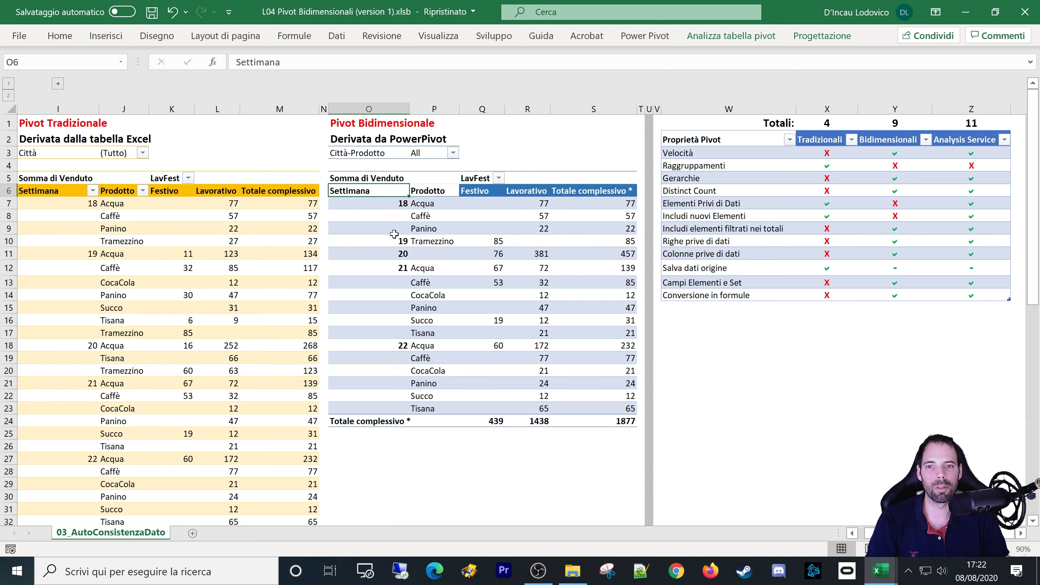
Open Set1 of the Pivot Bidimensionale for editing through the set manager and review its Settimana and Prodotto rows.
{"action": "left_click_drag", "start_coordinate": [381, 215], "coordinate": [380, 228]}
{"action": "left_click", "coordinate": [731, 36]}
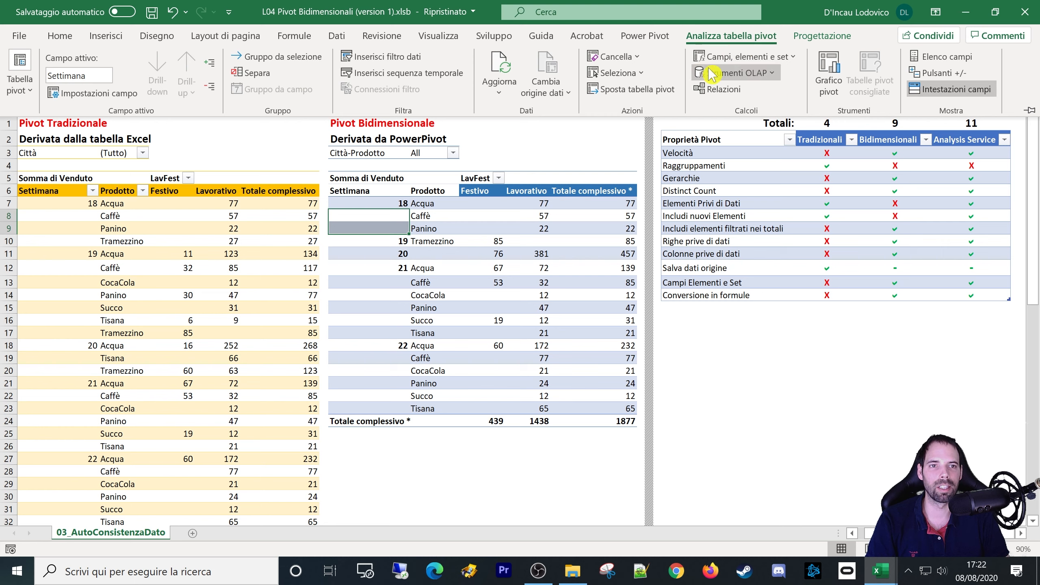
{"action": "left_click", "coordinate": [743, 57]}
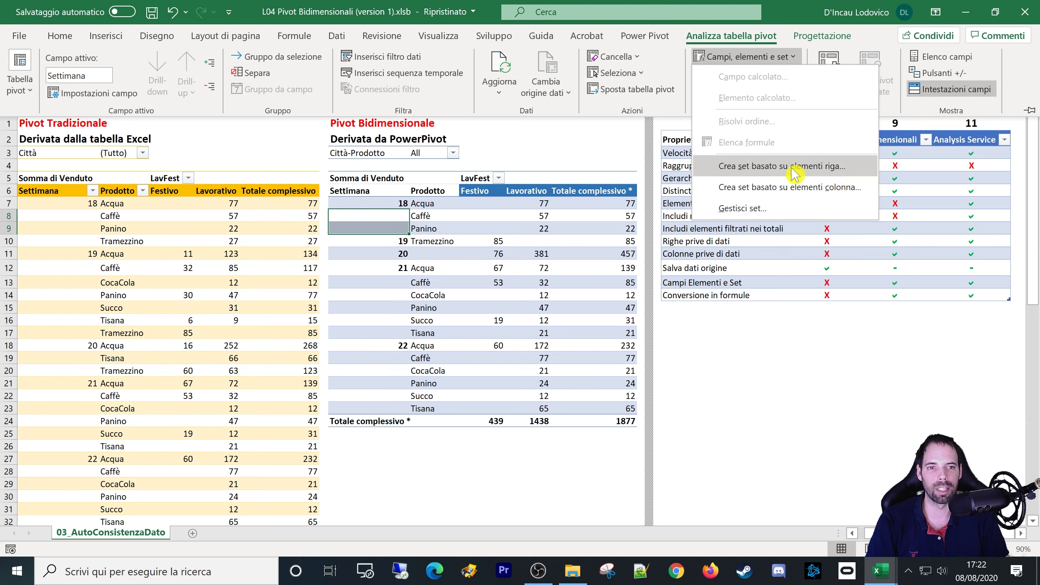
{"action": "left_click", "coordinate": [741, 208]}
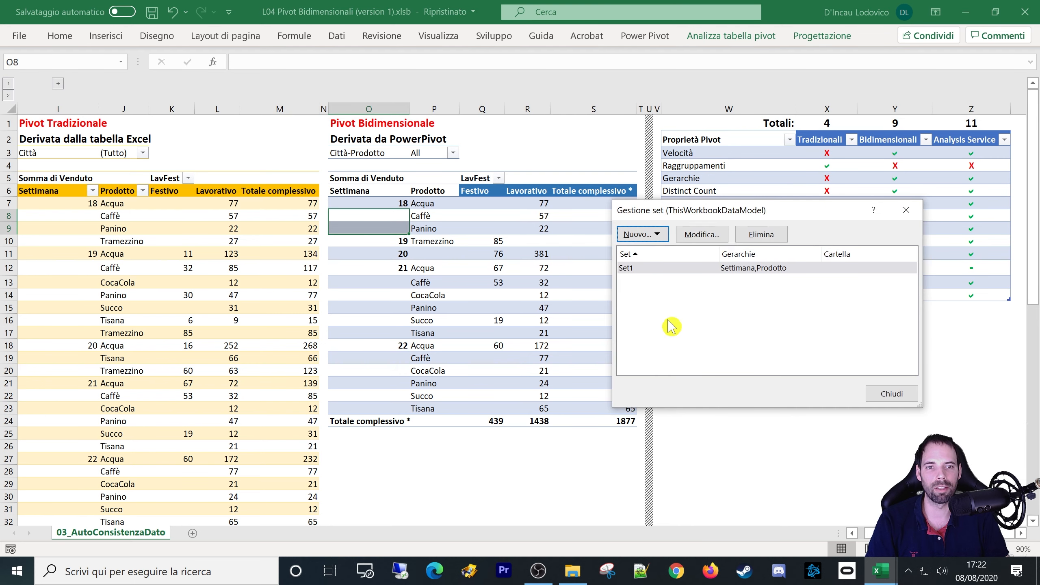
{"action": "left_click", "coordinate": [694, 270]}
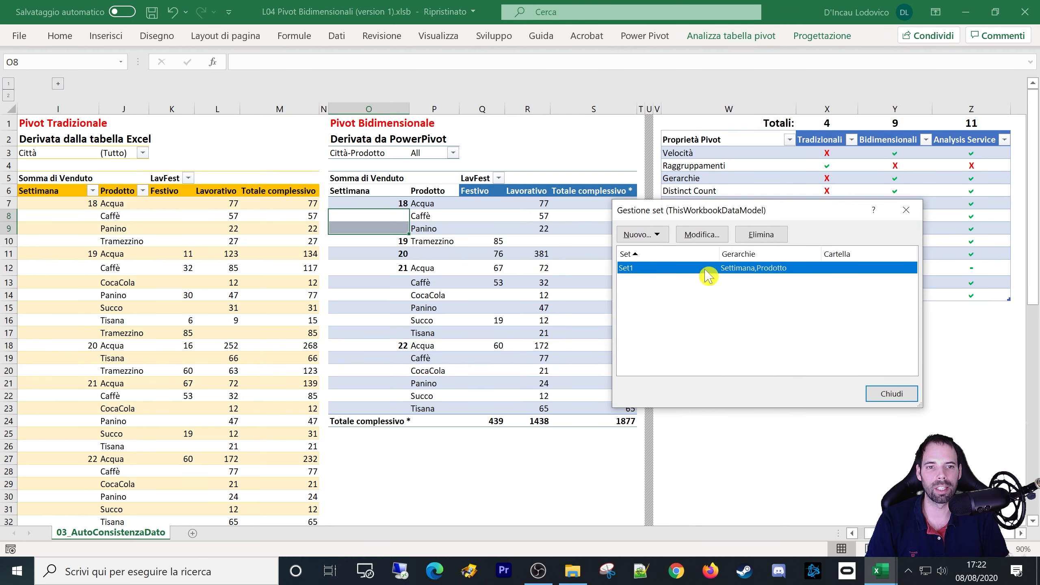
{"action": "left_click", "coordinate": [705, 236]}
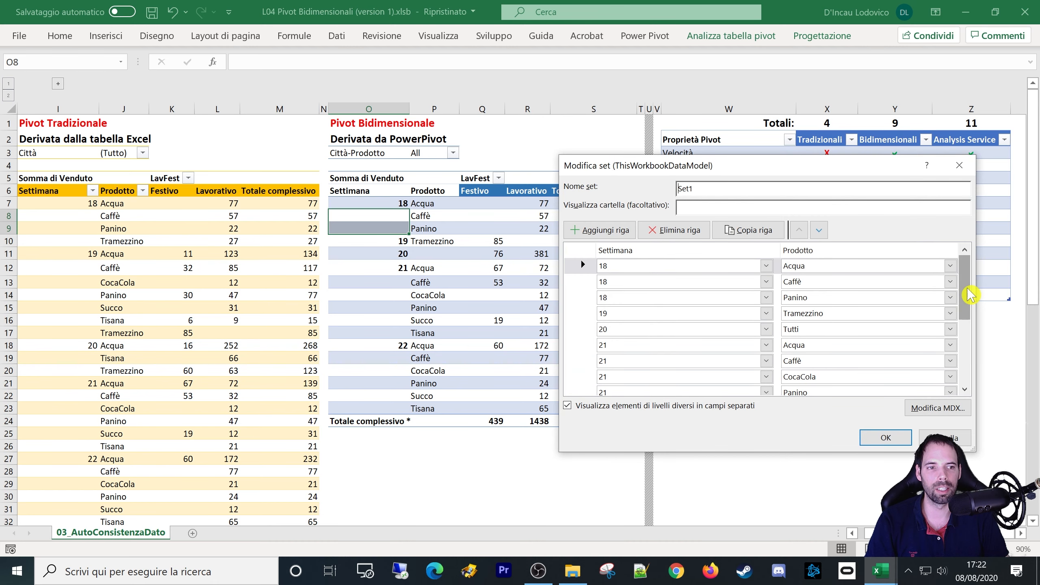
{"action": "left_click_drag", "start_coordinate": [964, 293], "coordinate": [837, 263]}
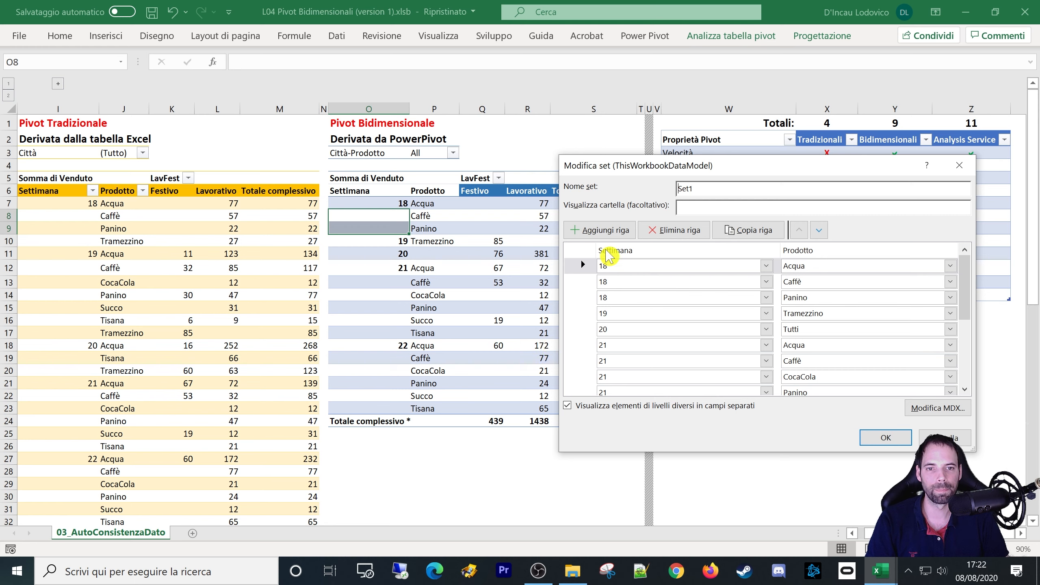
Add several rows after the week 18 Acqua row in Set1, set the first added row to week 22, and apply the set.
{"action": "left_click", "coordinate": [600, 230]}
{"action": "left_click", "coordinate": [588, 266]}
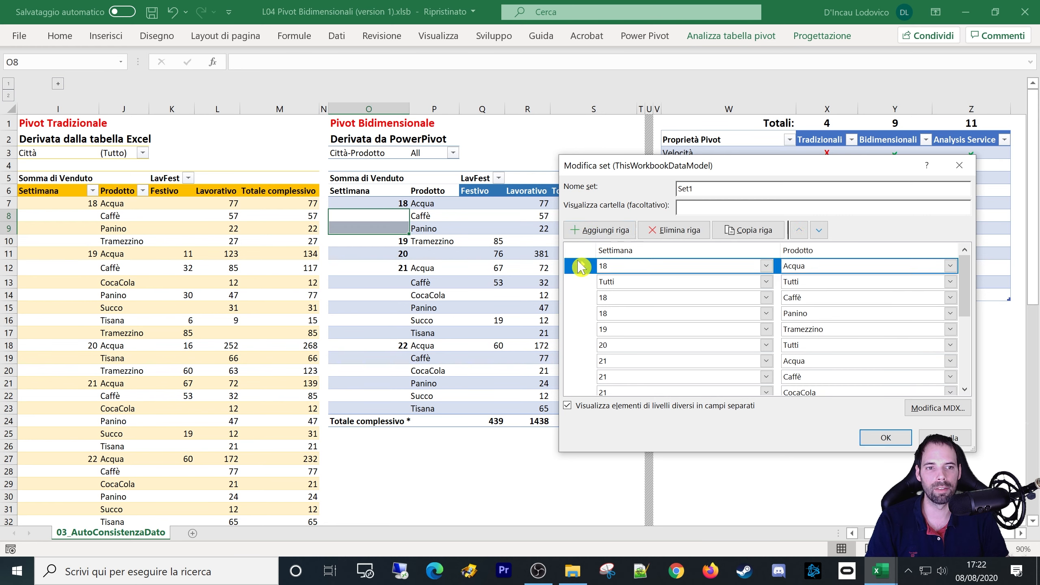
{"action": "key", "text": "alt+a"}
{"action": "key", "text": "alt+a"}
{"action": "key", "text": "alt+a"}
{"action": "key", "text": "alt+a"}
{"action": "key", "text": "alt+a"}
{"action": "key", "text": "alt+a"}
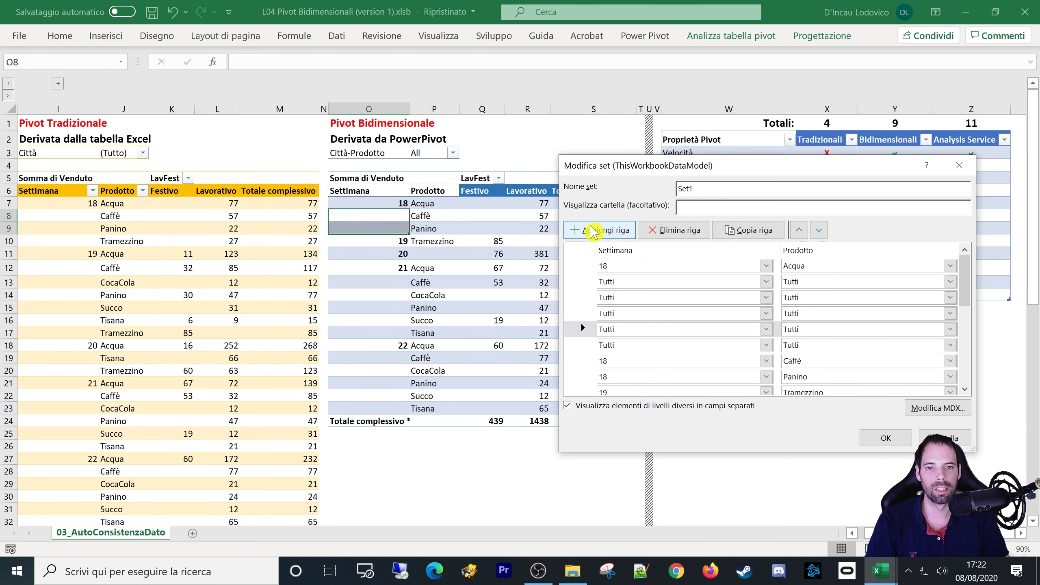
{"action": "left_click", "coordinate": [619, 281]}
{"action": "left_click", "coordinate": [638, 337]}
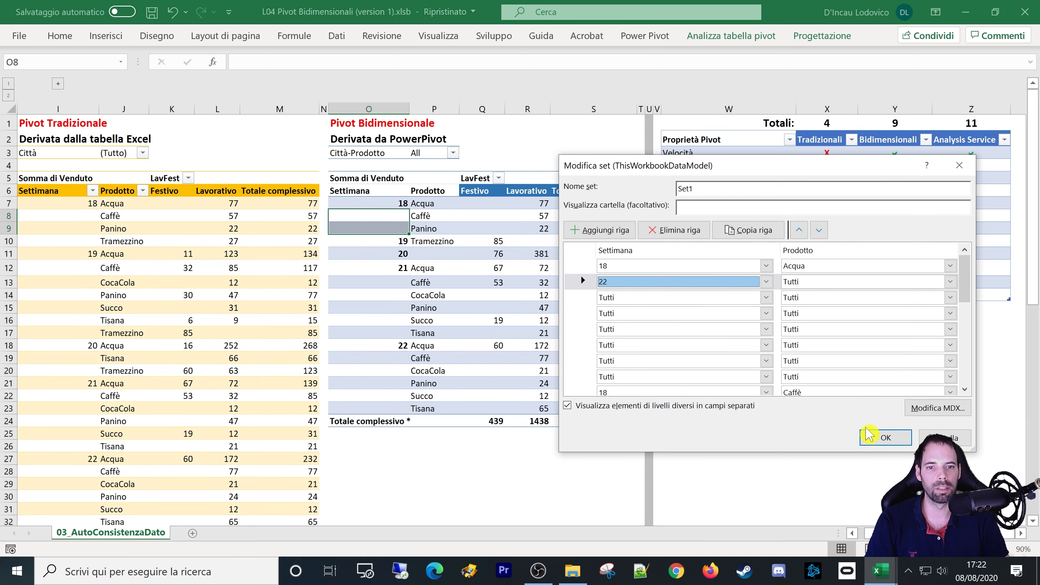
{"action": "left_click", "coordinate": [871, 433]}
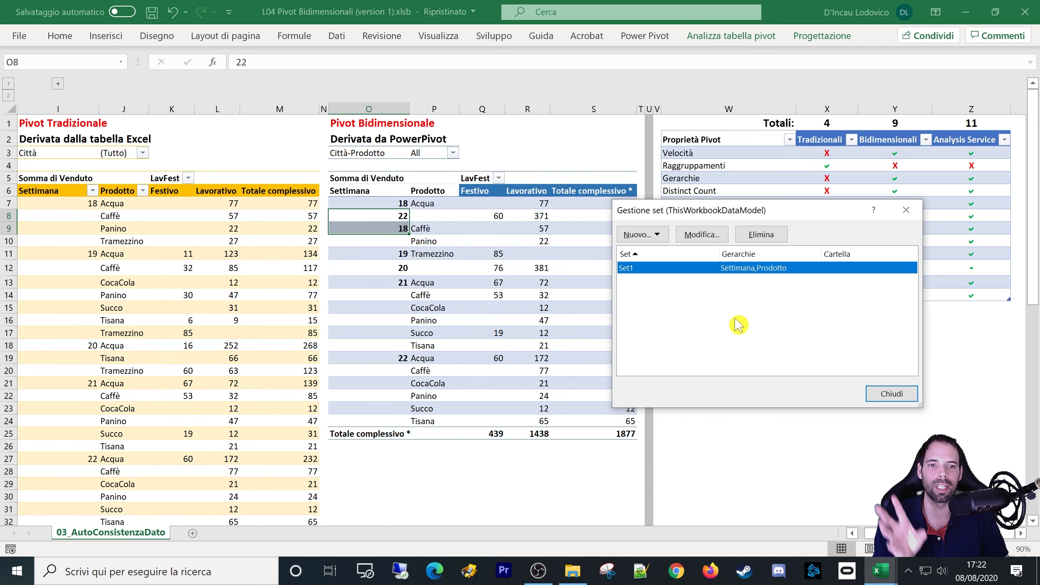
{"action": "left_click", "coordinate": [877, 393]}
Check the added week 22 row in the Pivot Bidimensionale and undo the custom set changes.
{"action": "left_click", "coordinate": [409, 228]}
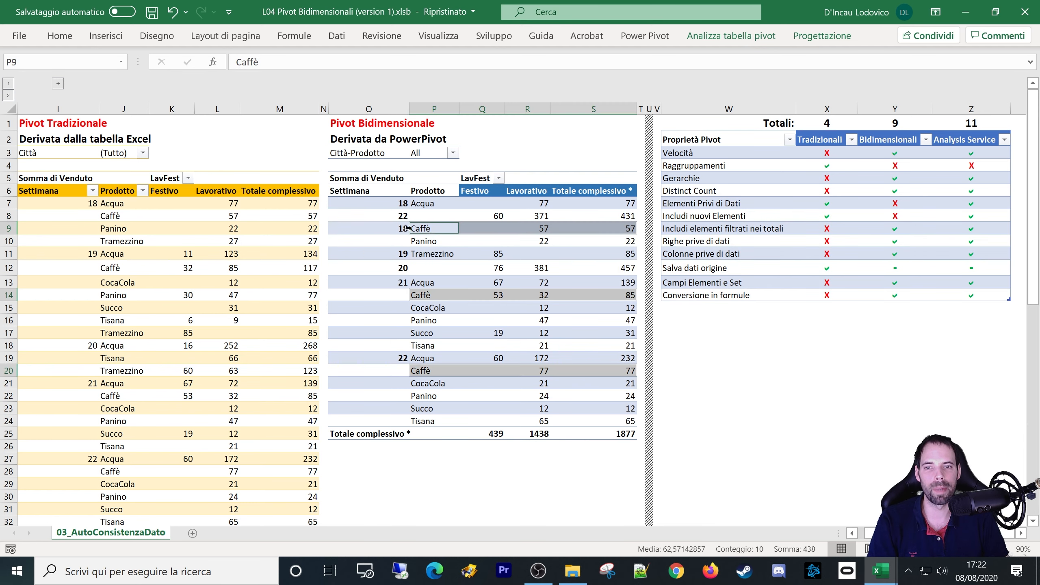
{"action": "left_click", "coordinate": [400, 218]}
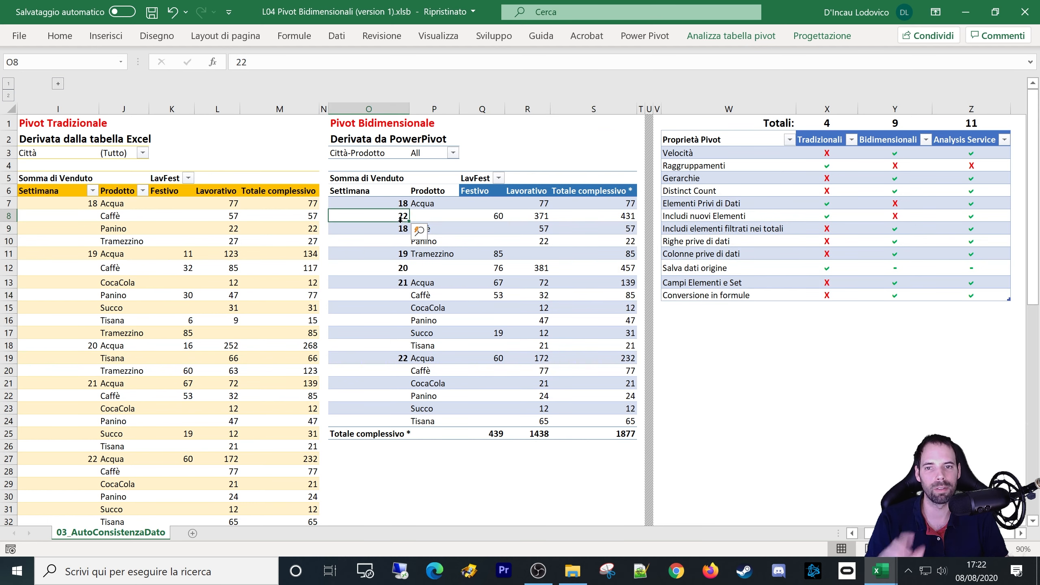
{"action": "left_click", "coordinate": [441, 267]}
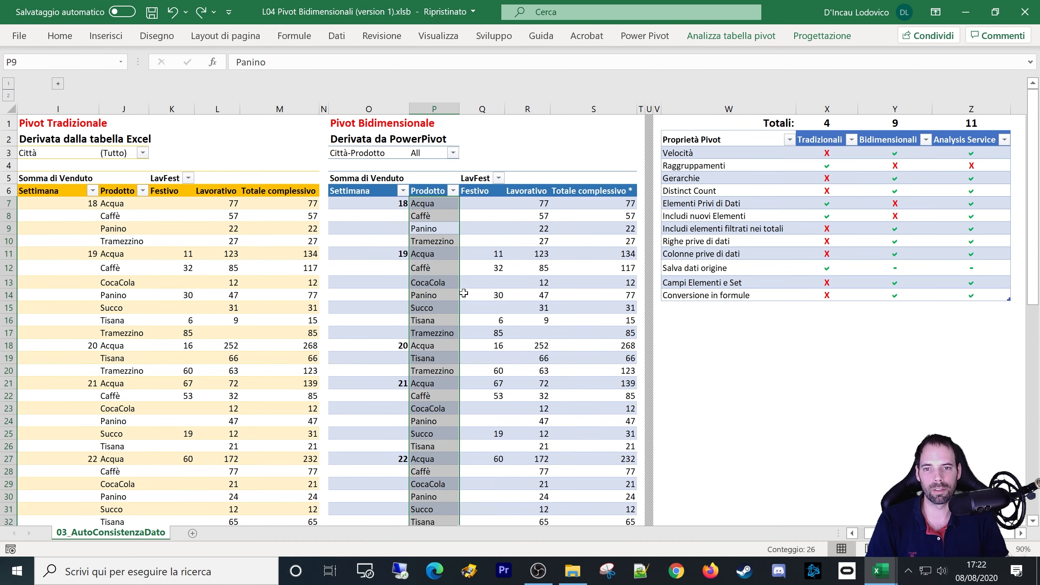
{"action": "key", "text": "ctrl+Tab"}
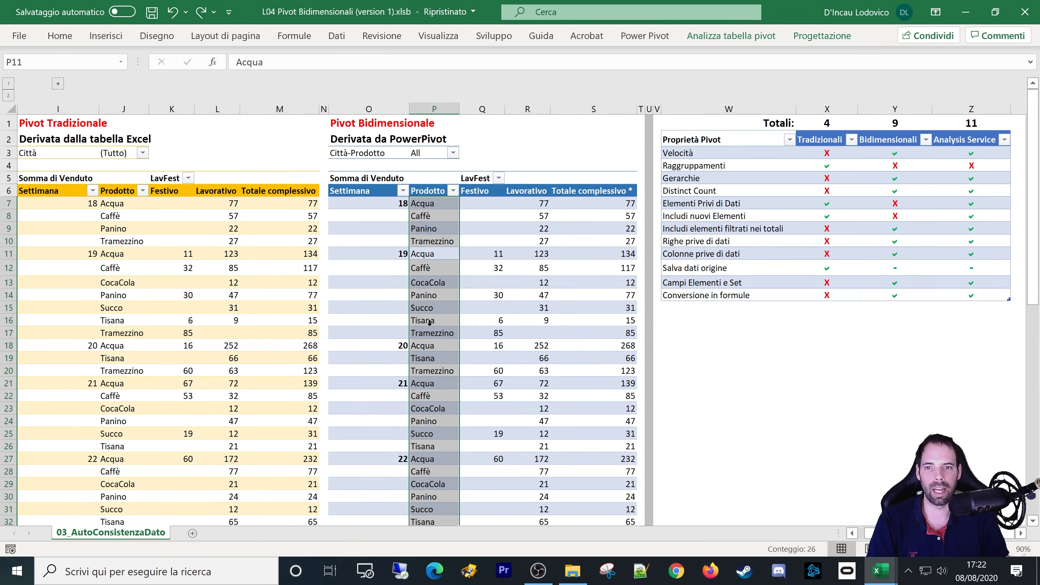
Examine the Conversione in formule row for traditional pivots in the property comparison table.
{"action": "left_click", "coordinate": [788, 357]}
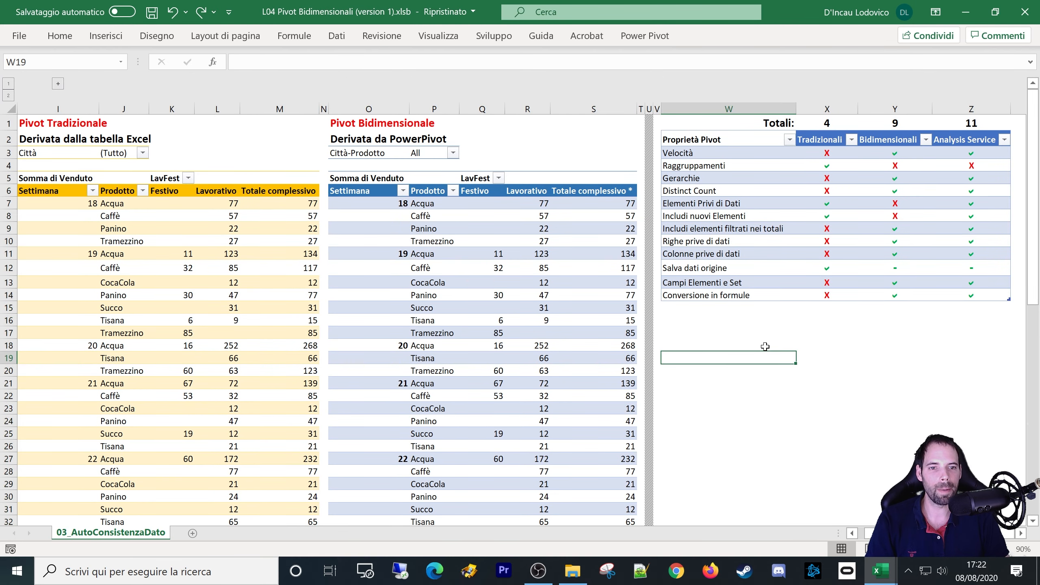
{"action": "left_click", "coordinate": [705, 299]}
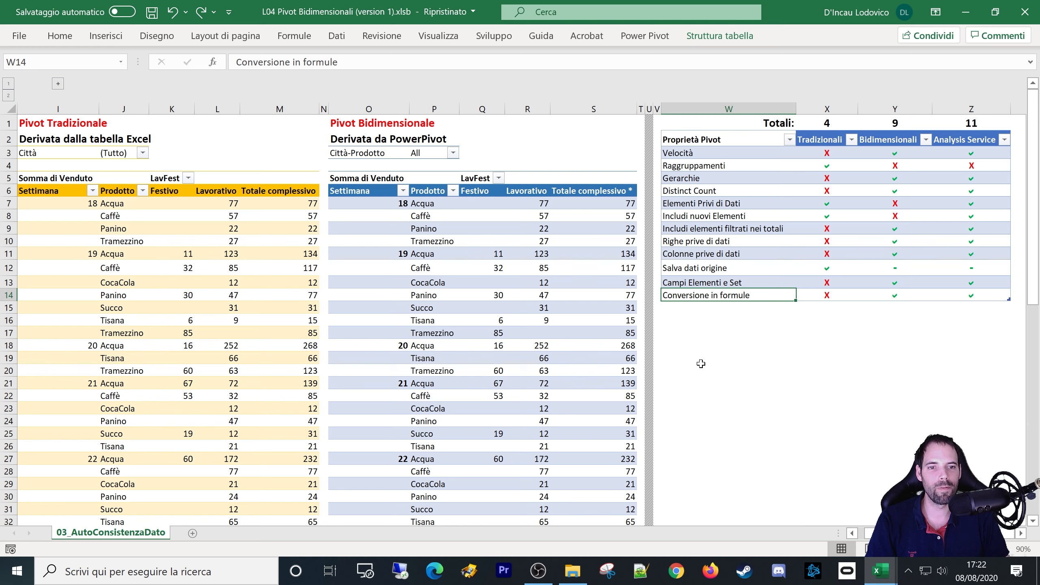
{"action": "left_click", "coordinate": [833, 298]}
Look over the Pivot Tradizionale and its field list, closing the list again.
{"action": "left_click", "coordinate": [175, 284]}
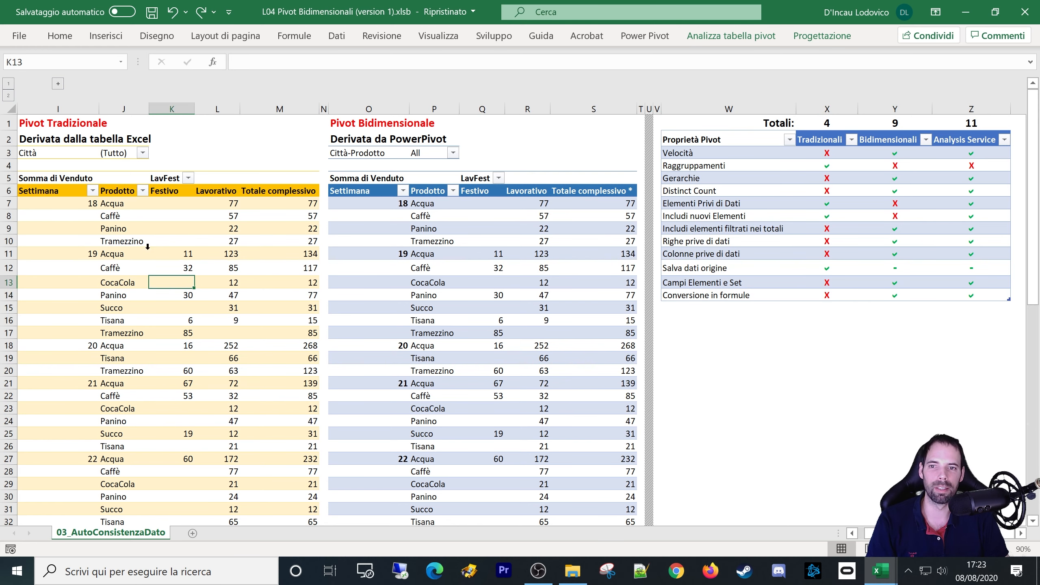
{"action": "left_click_drag", "start_coordinate": [61, 193], "coordinate": [272, 411]}
{"action": "left_click", "coordinate": [192, 266]}
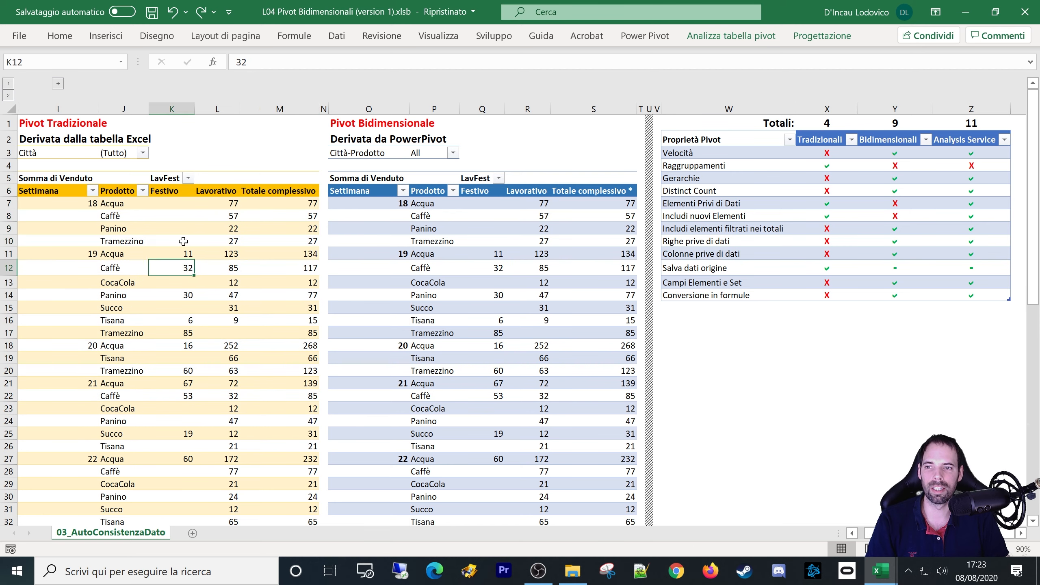
{"action": "right_click", "coordinate": [181, 242]}
{"action": "left_click", "coordinate": [246, 495]}
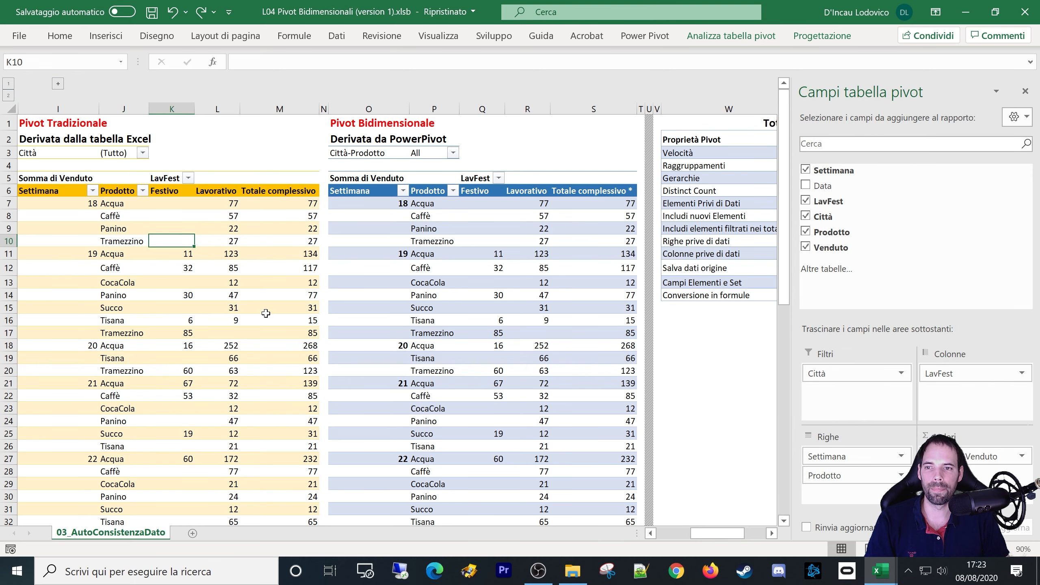
{"action": "left_click", "coordinate": [1025, 91]}
{"action": "left_click", "coordinate": [120, 215]}
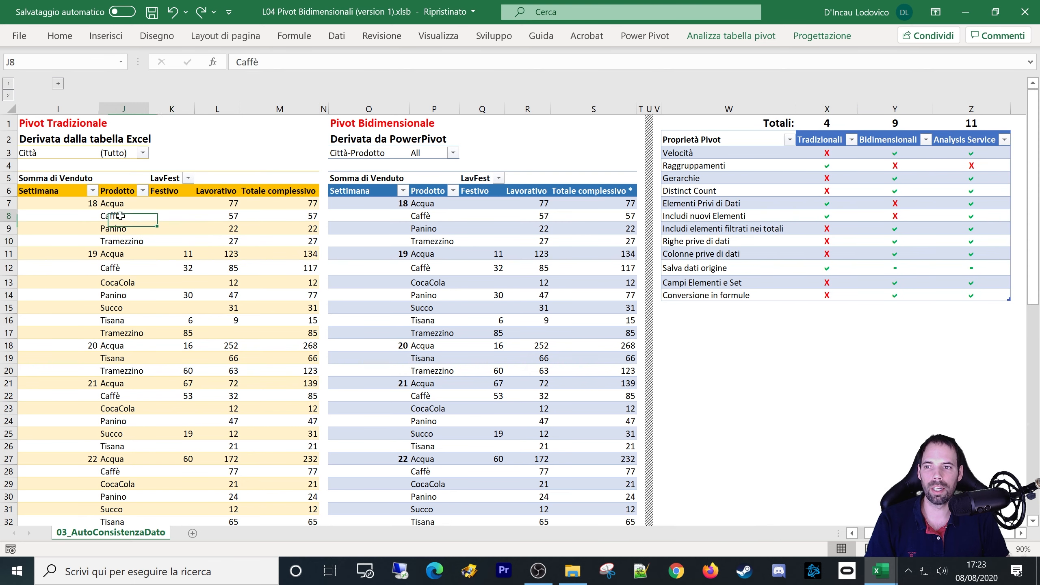
{"action": "left_click", "coordinate": [246, 241]}
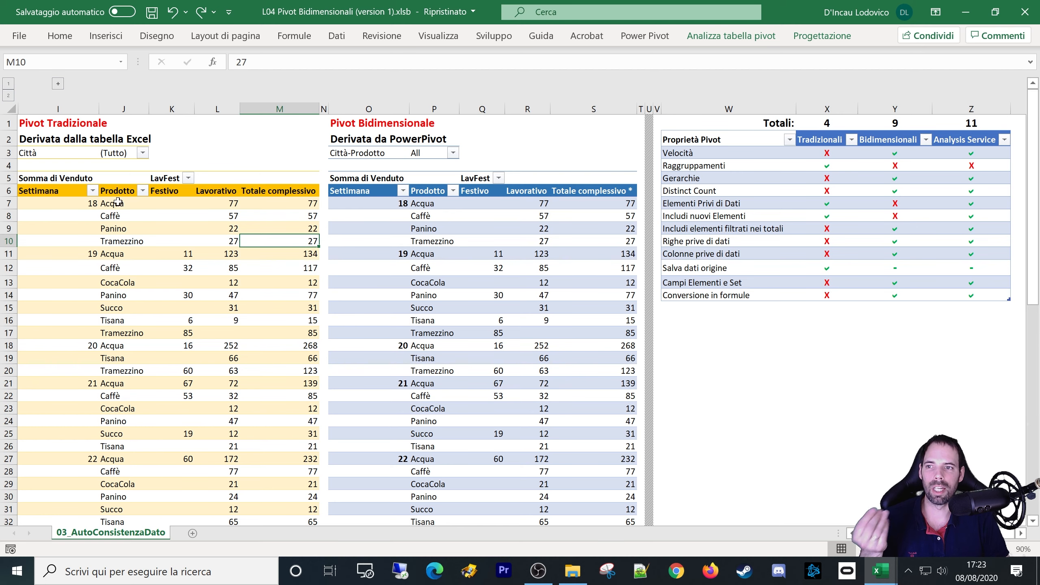
Copy range I3:M25 of the Pivot Tradizionale and paste it as values starting at cell W17.
{"action": "left_click_drag", "start_coordinate": [48, 152], "coordinate": [289, 433]}
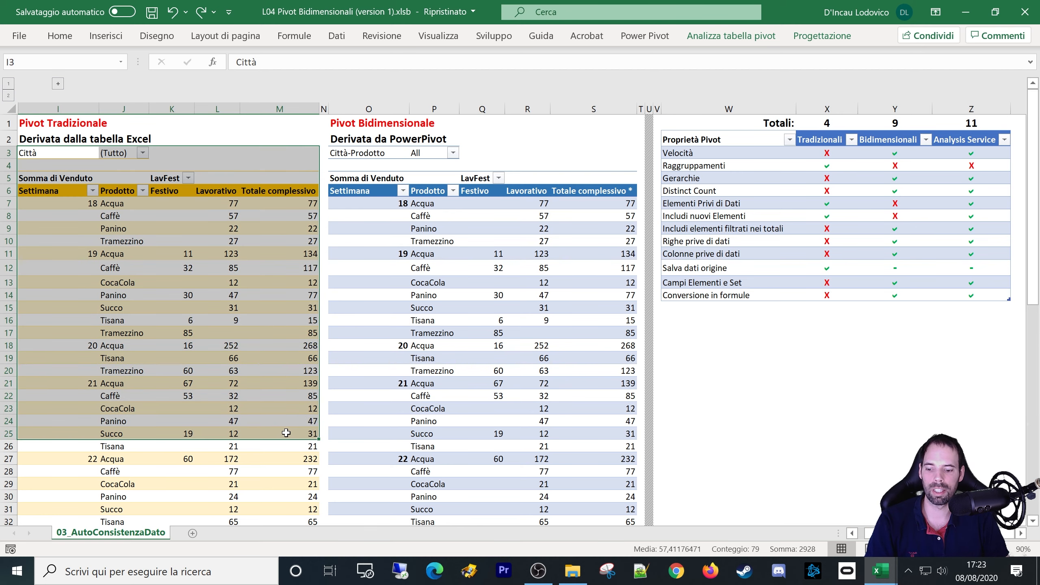
{"action": "key", "text": "ctrl+c"}
{"action": "right_click", "coordinate": [673, 336]}
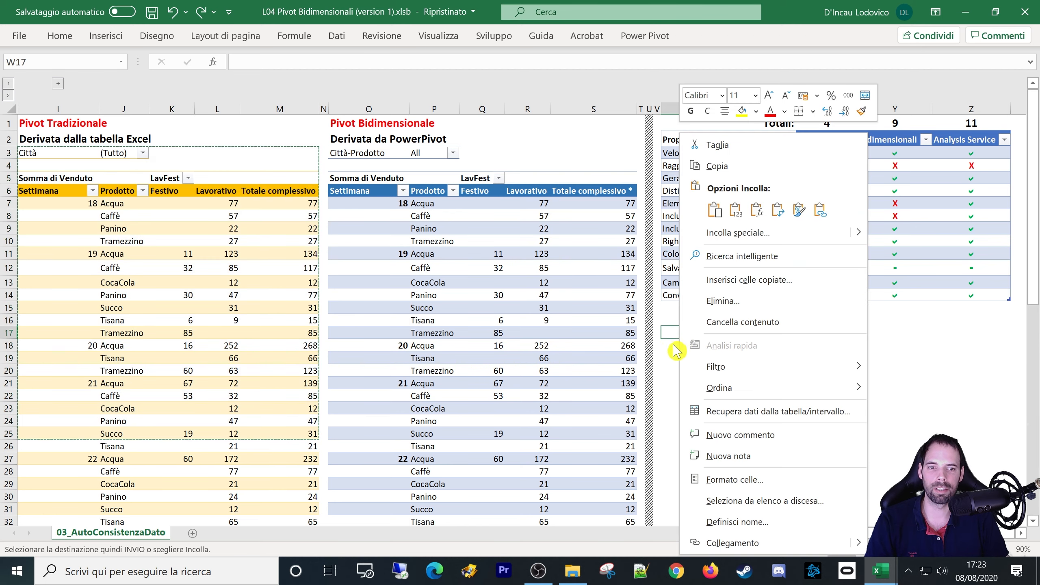
{"action": "left_click", "coordinate": [735, 209]}
Inspect product and sales cells in the pasted values below the comparison table and undo the paste.
{"action": "left_click", "coordinate": [799, 410]}
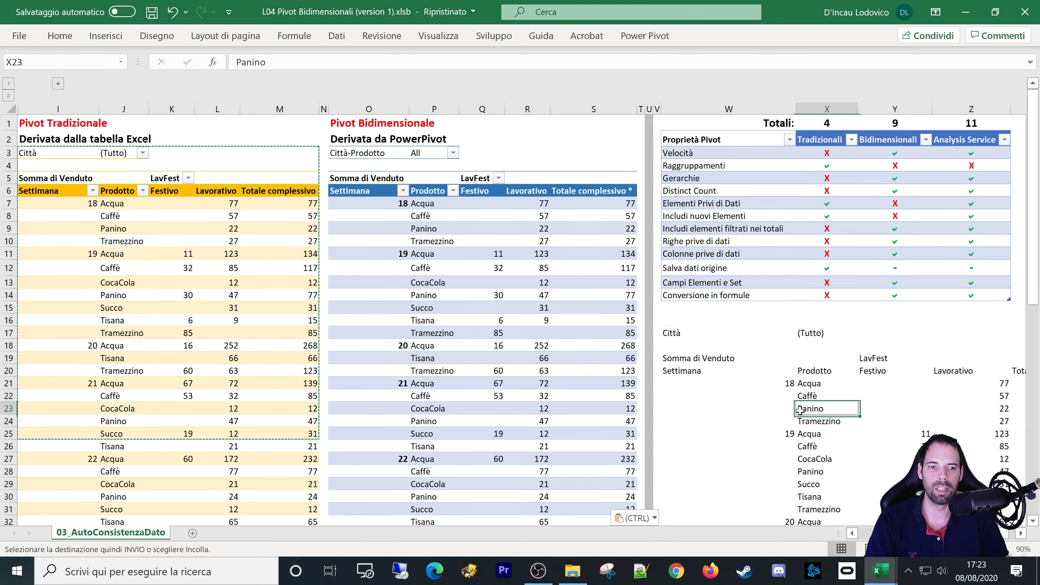
{"action": "left_click", "coordinate": [806, 446]}
{"action": "left_click", "coordinate": [809, 484]}
{"action": "left_click", "coordinate": [814, 459]}
{"action": "left_click", "coordinate": [960, 434]}
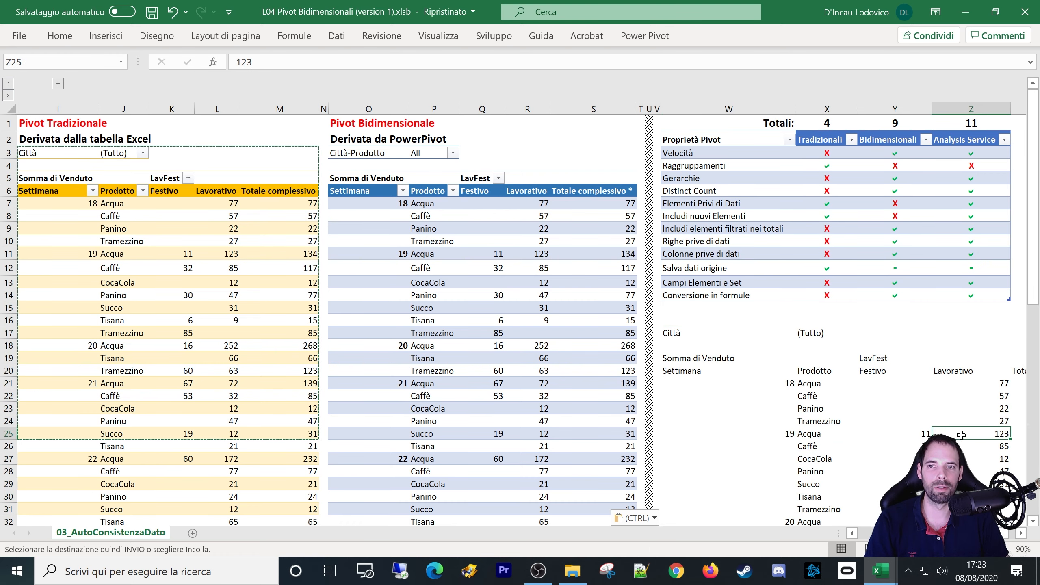
{"action": "left_click", "coordinate": [872, 411]}
{"action": "left_click", "coordinate": [800, 409]}
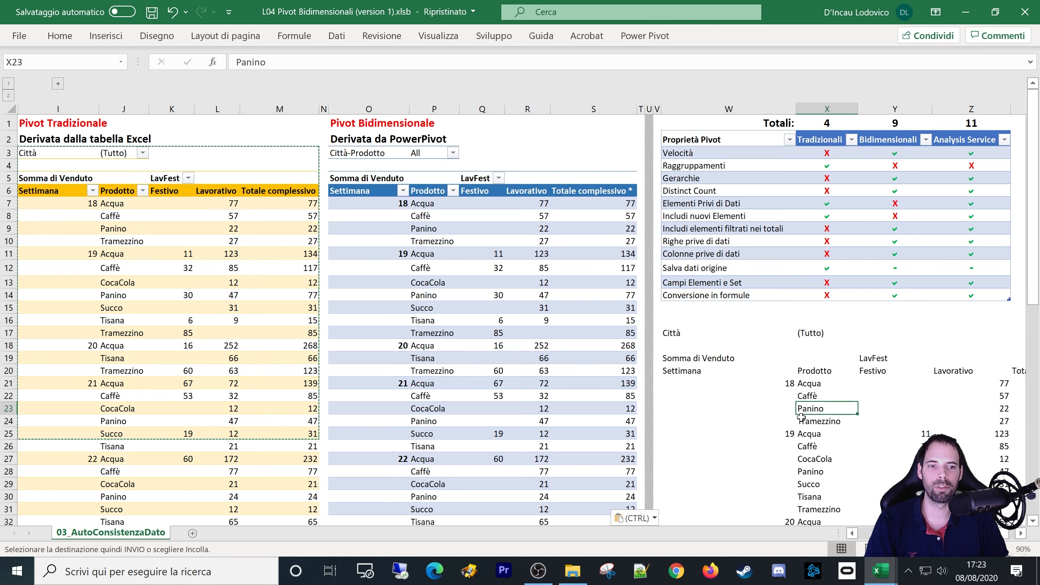
{"action": "key", "text": "ctrl+z"}
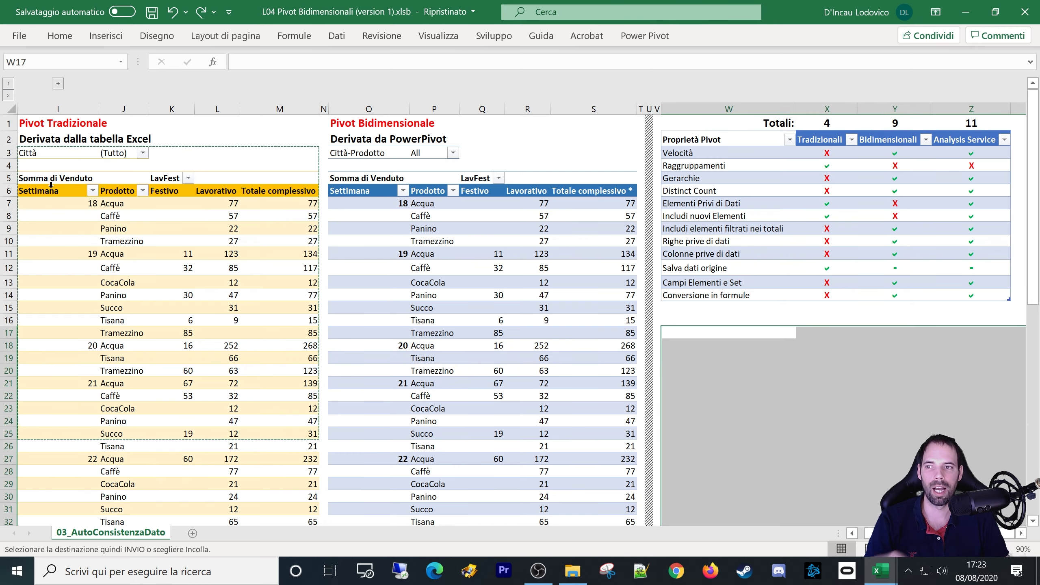
Expand the grouped columns to compare the source table with the Pivot Tradizionale, and collapse them again.
{"action": "left_click", "coordinate": [51, 185]}
{"action": "left_click", "coordinate": [57, 84]}
{"action": "left_click", "coordinate": [229, 229]}
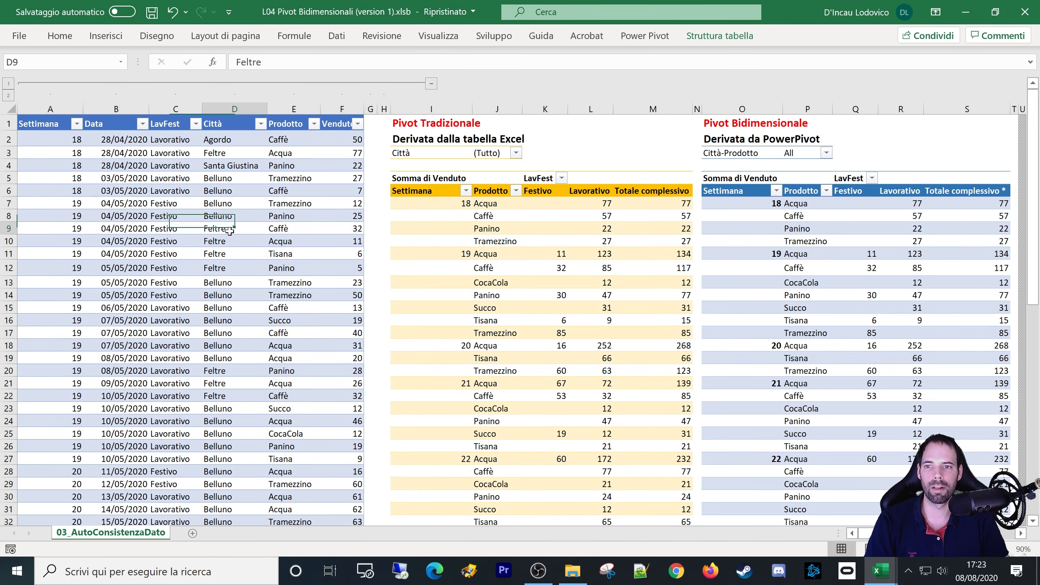
{"action": "left_click", "coordinate": [339, 251]}
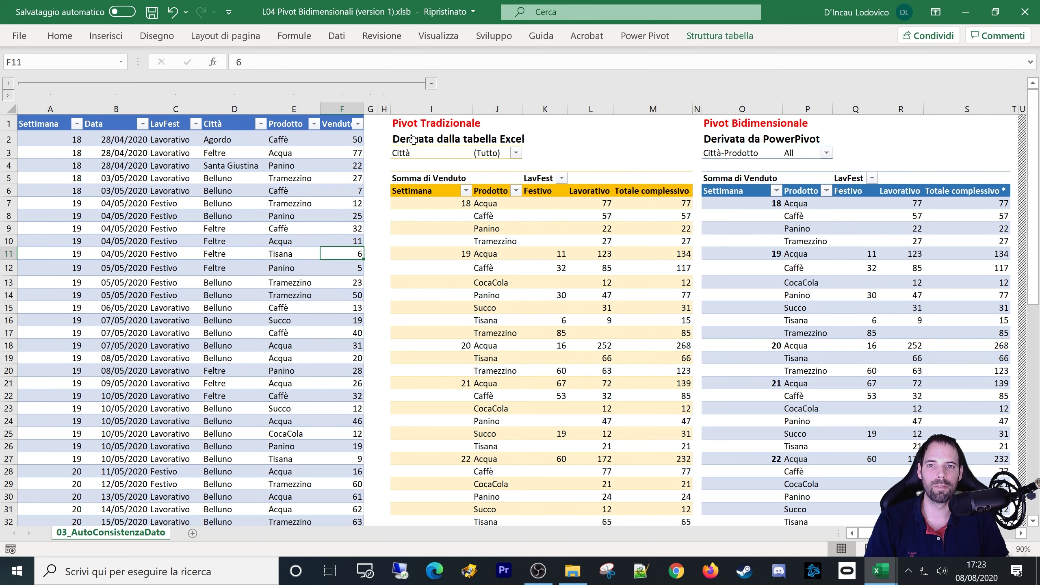
{"action": "left_click_drag", "start_coordinate": [408, 152], "coordinate": [675, 462]}
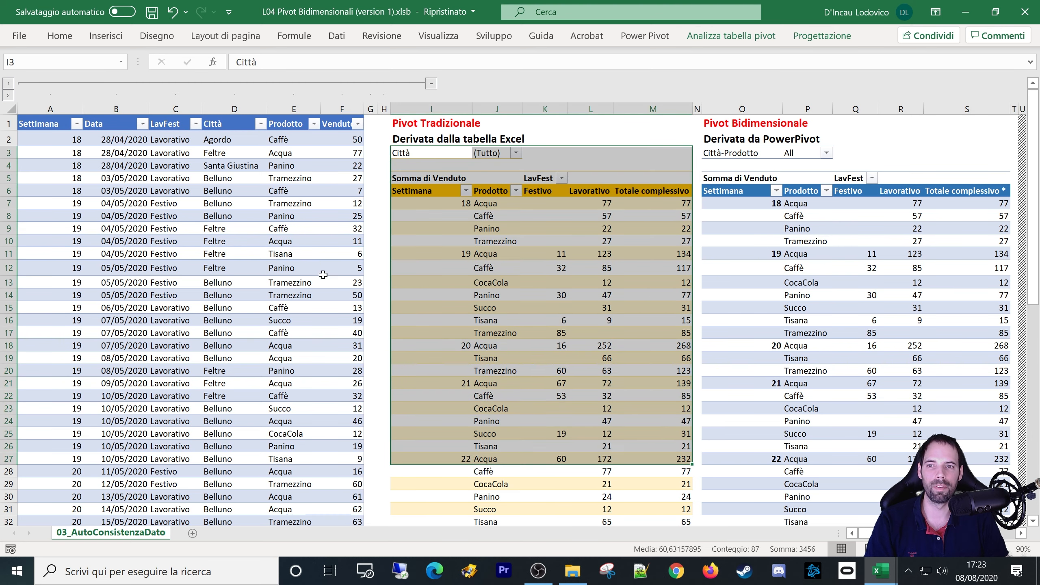
{"action": "left_click", "coordinate": [228, 237]}
{"action": "left_click", "coordinate": [651, 257]}
{"action": "left_click", "coordinate": [200, 202]}
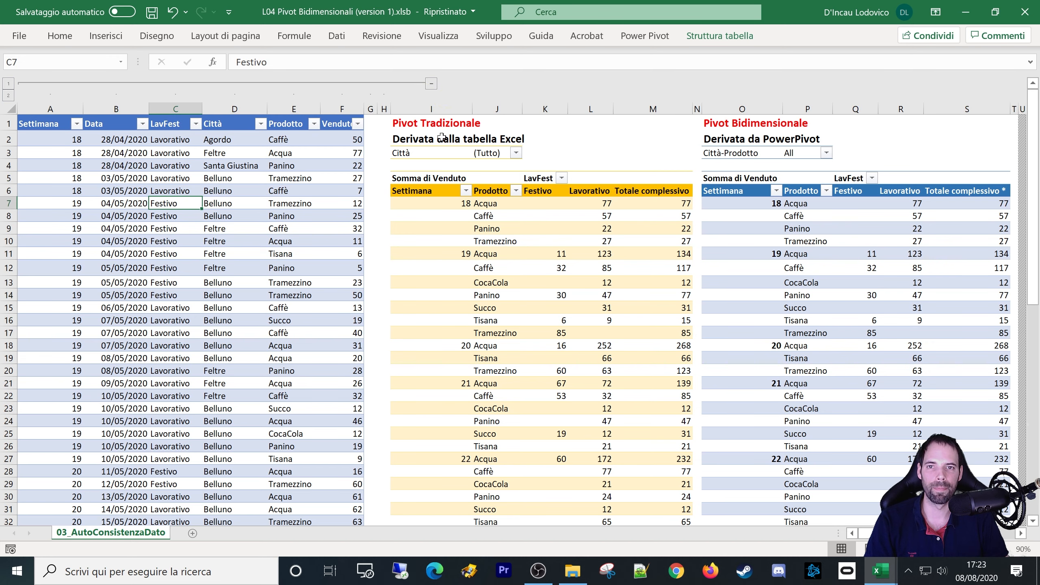
{"action": "left_click", "coordinate": [431, 84]}
Review the set-creation and OLAP conversion options available for the Pivot Bidimensionale.
{"action": "left_click", "coordinate": [445, 247]}
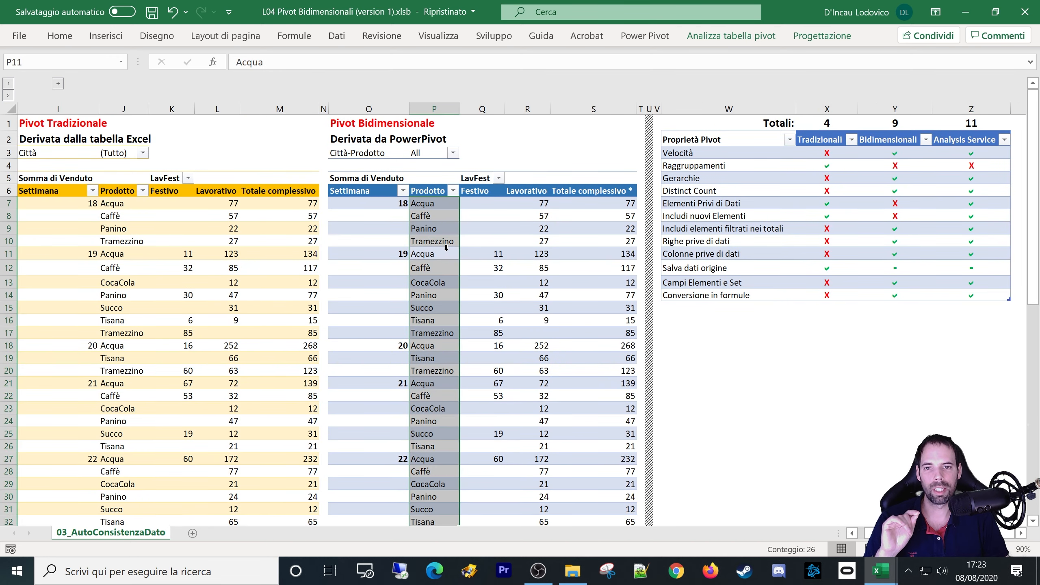
{"action": "left_click", "coordinate": [439, 255]}
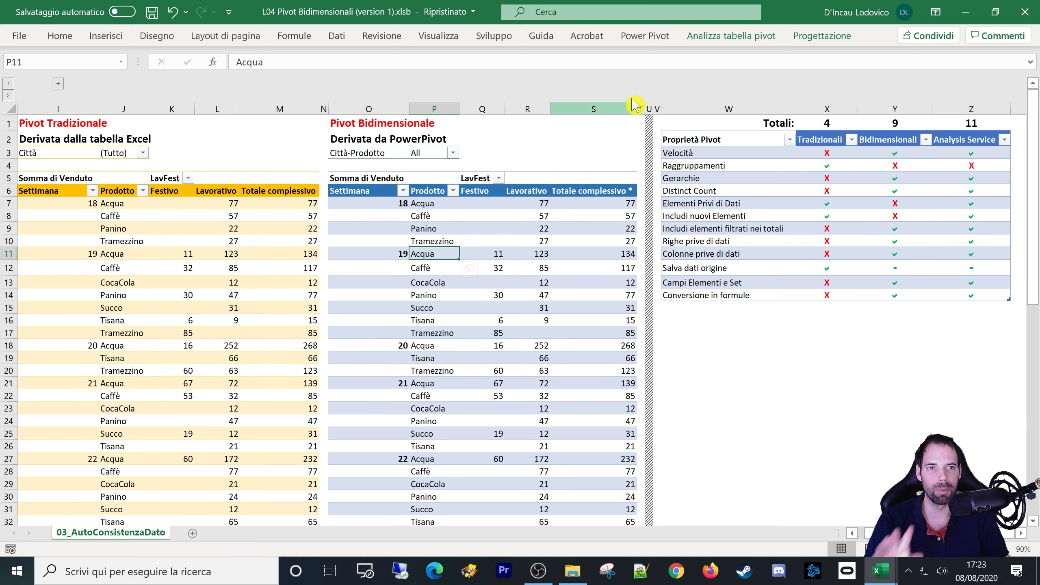
{"action": "left_click", "coordinate": [754, 40]}
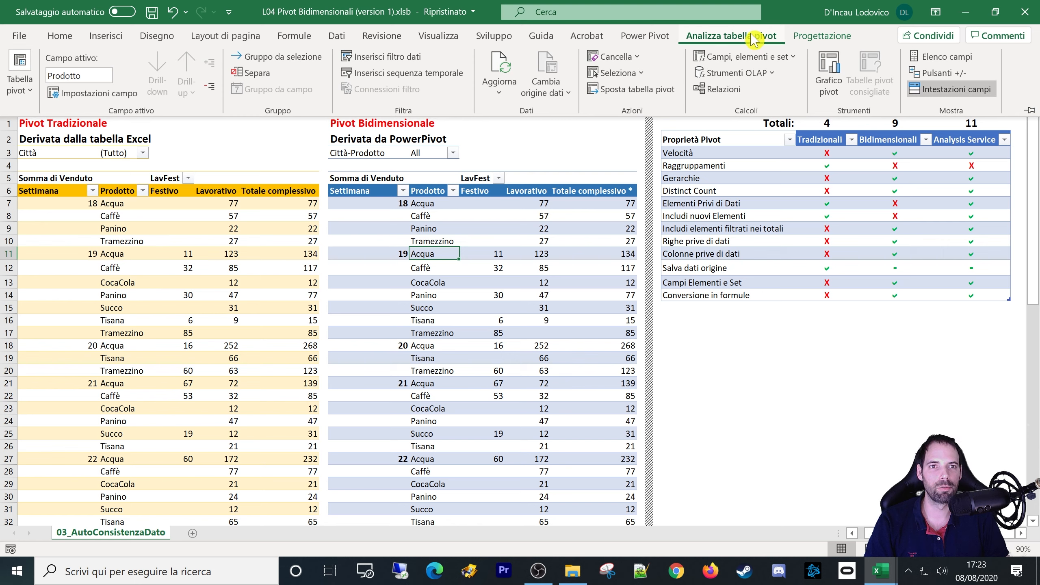
{"action": "left_click", "coordinate": [749, 58]}
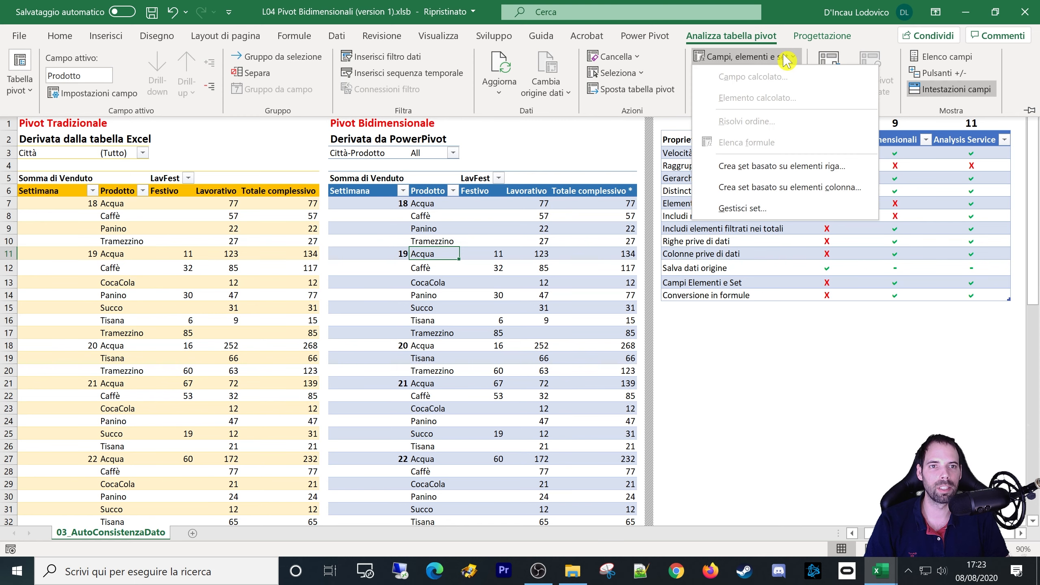
{"action": "left_click", "coordinate": [813, 36]}
{"action": "left_click", "coordinate": [765, 36]}
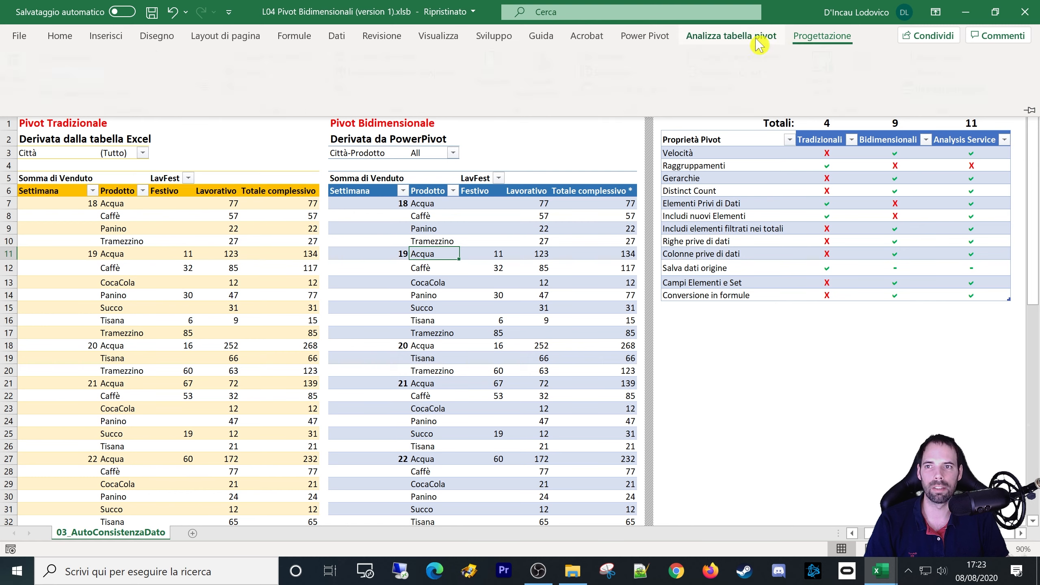
{"action": "left_click", "coordinate": [776, 73]}
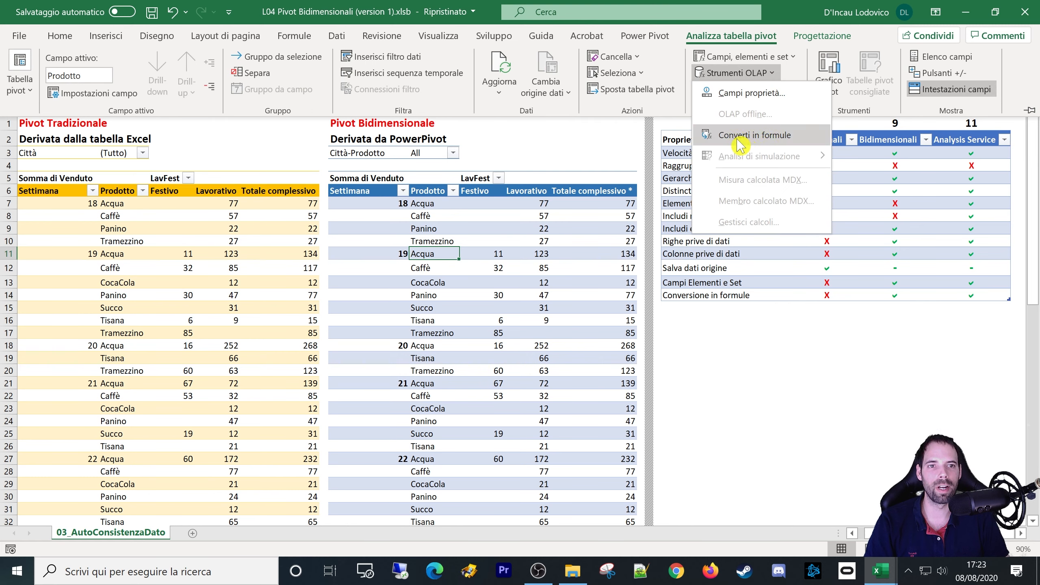
Check whether the Pivot Tradizionale offers the same Campi, elementi e set and Strumenti OLAP options.
{"action": "left_click", "coordinate": [315, 256]}
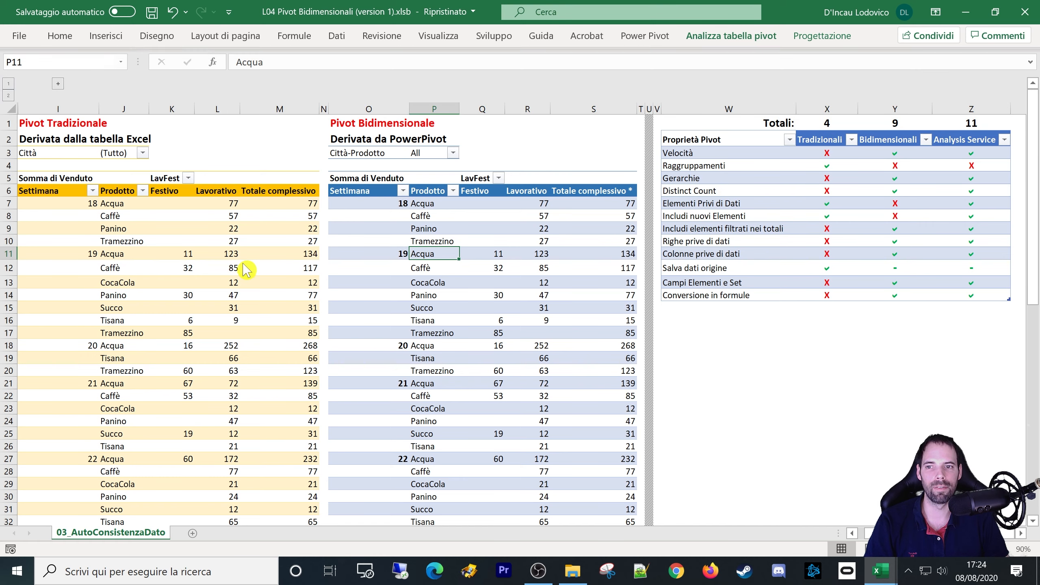
{"action": "left_click", "coordinate": [729, 37]}
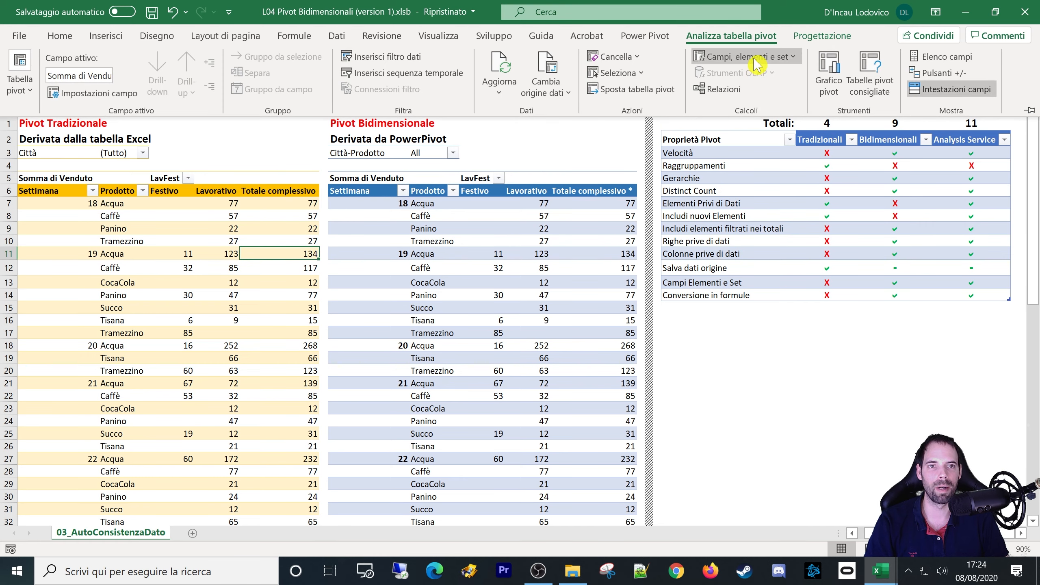
{"action": "left_click", "coordinate": [756, 61]}
{"action": "key", "text": "Escape"}
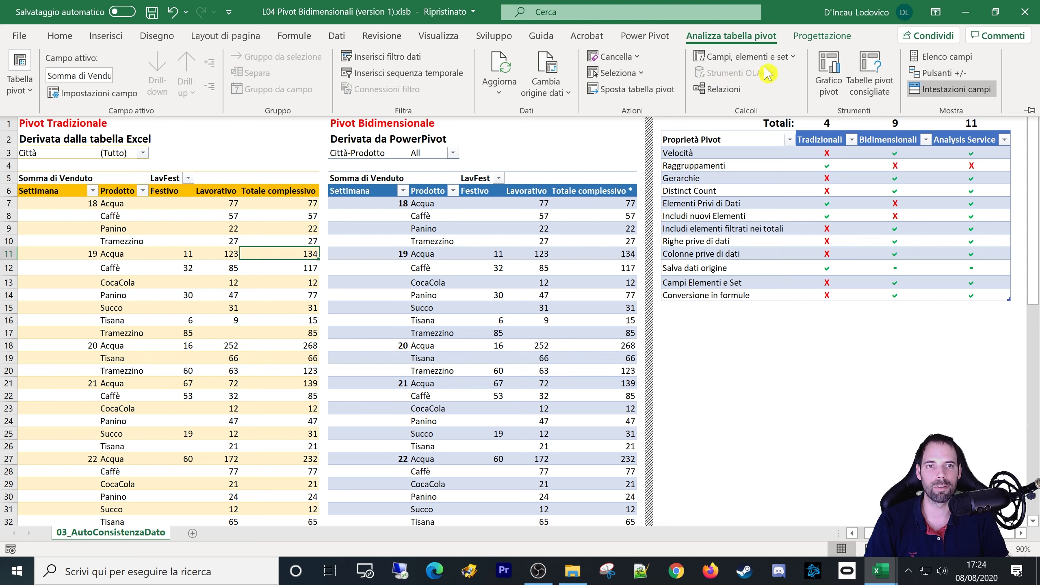
Convert the Pivot Bidimensionale into formulas with Converti in formule, leaving its report filter unconverted.
{"action": "left_click", "coordinate": [482, 241]}
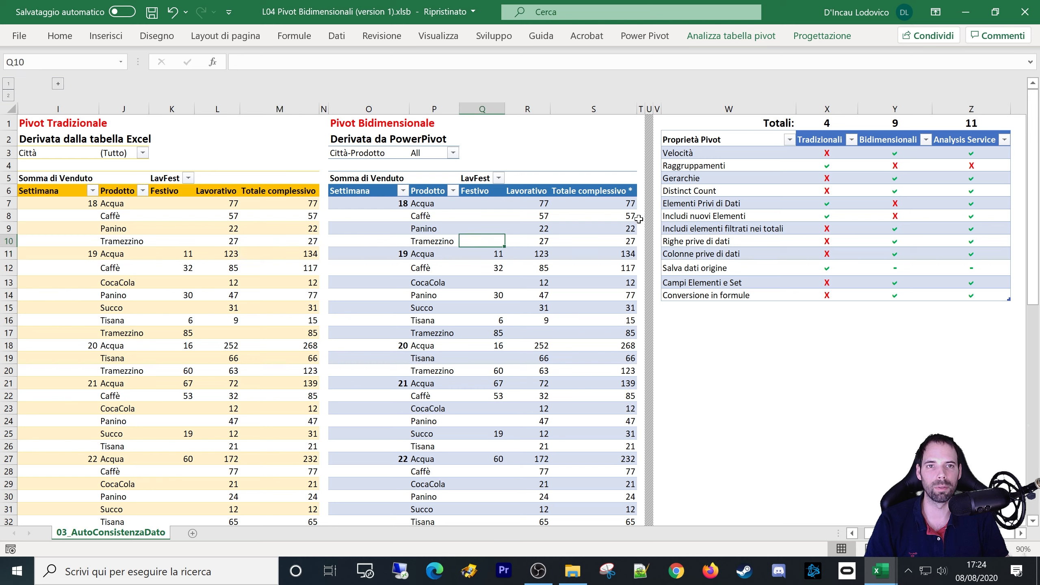
{"action": "left_click", "coordinate": [744, 38]}
{"action": "left_click", "coordinate": [737, 74]}
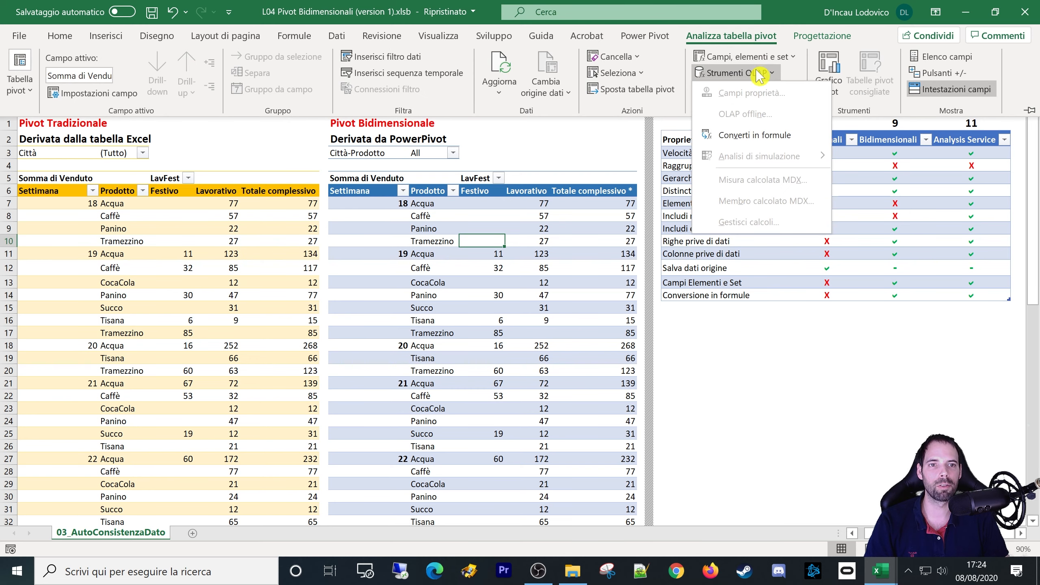
{"action": "left_click", "coordinate": [743, 142]}
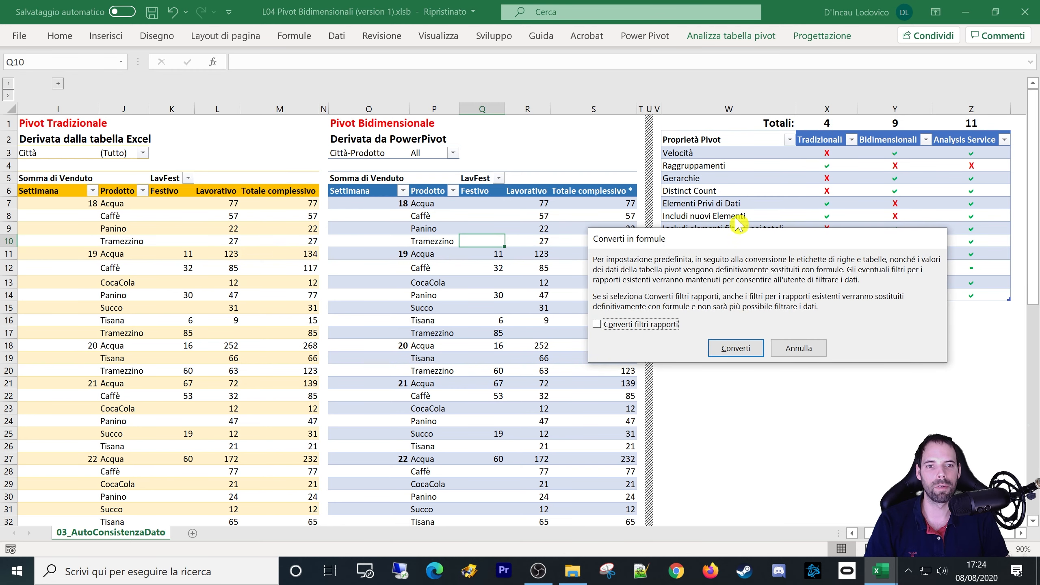
{"action": "left_click", "coordinate": [735, 348]}
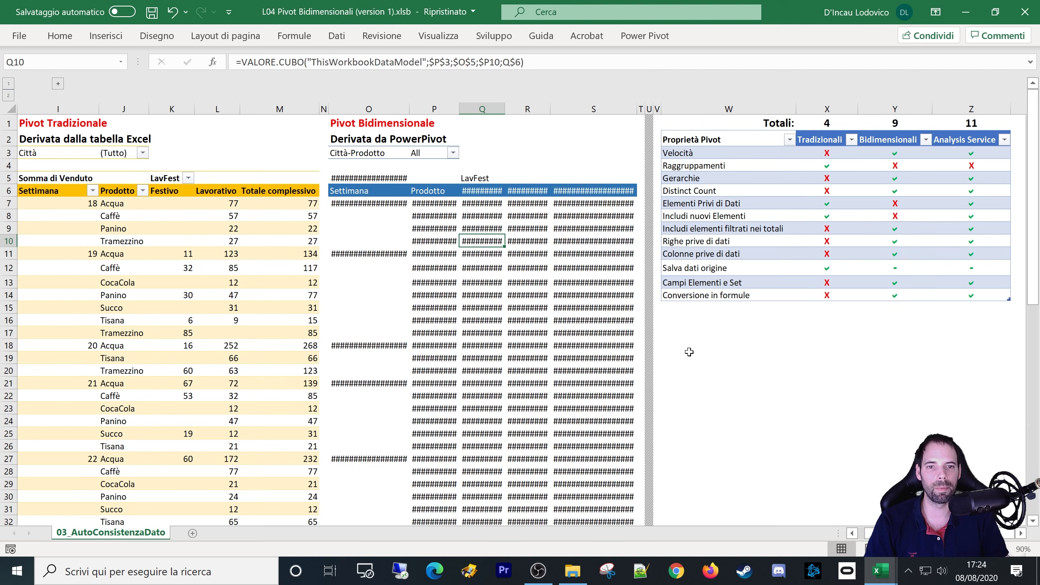
View the cities in the Città-Prodotto filter above the converted table and cancel without changing it.
{"action": "left_click", "coordinate": [428, 282]}
{"action": "left_click", "coordinate": [380, 228]}
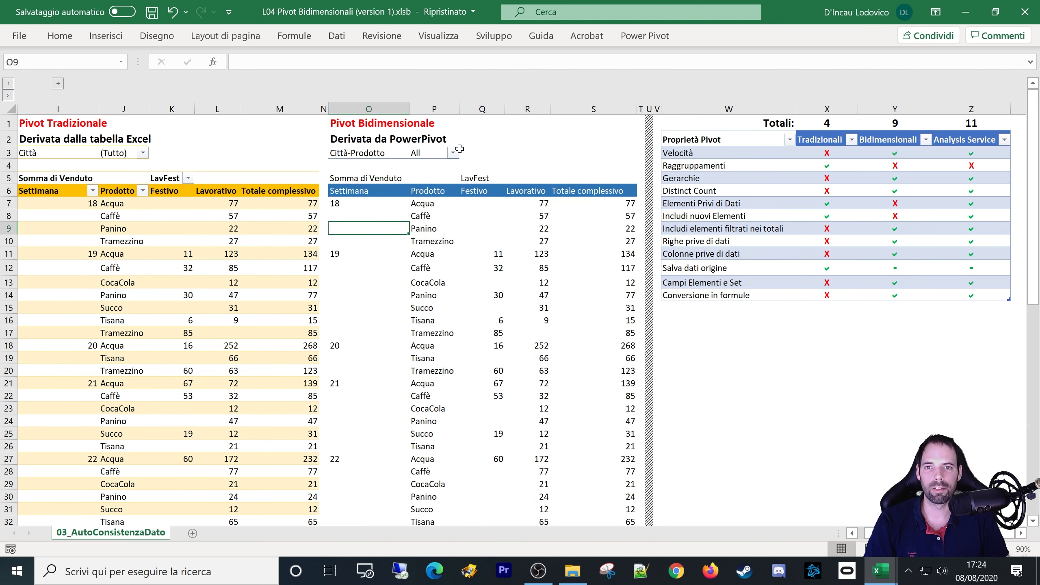
{"action": "left_click", "coordinate": [454, 152]}
{"action": "left_click", "coordinate": [296, 187]}
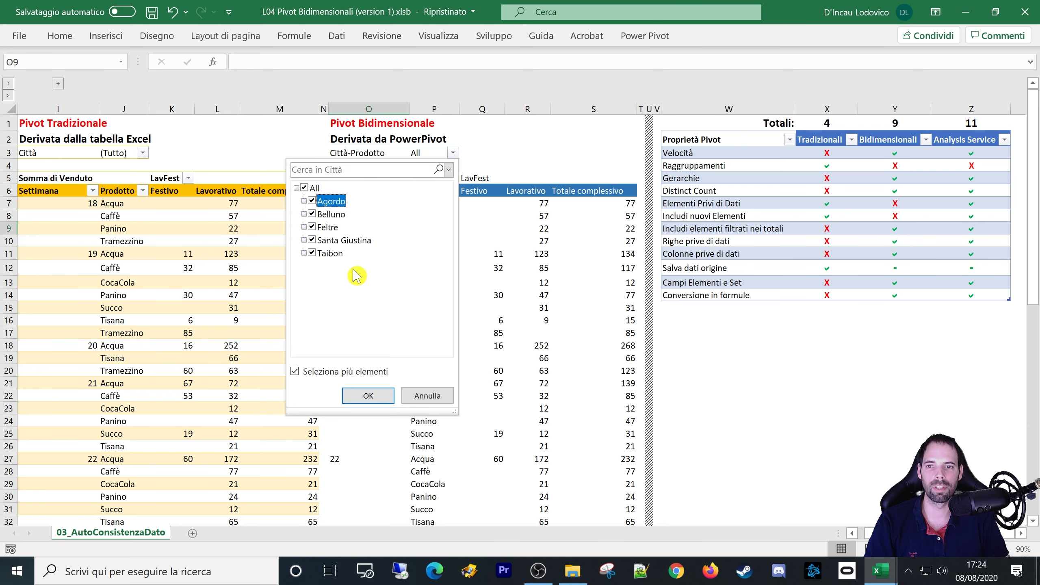
{"action": "left_click", "coordinate": [426, 395]}
Examine the cube formulas behind the value, header and product cells of the converted table.
{"action": "left_click", "coordinate": [569, 209]}
{"action": "key", "text": "Left"}
{"action": "key", "text": "Down"}
{"action": "key", "text": "Down"}
{"action": "key", "text": "Down"}
{"action": "key", "text": "Down"}
{"action": "key", "text": "Down"}
{"action": "key", "text": "Down"}
{"action": "key", "text": "Down"}
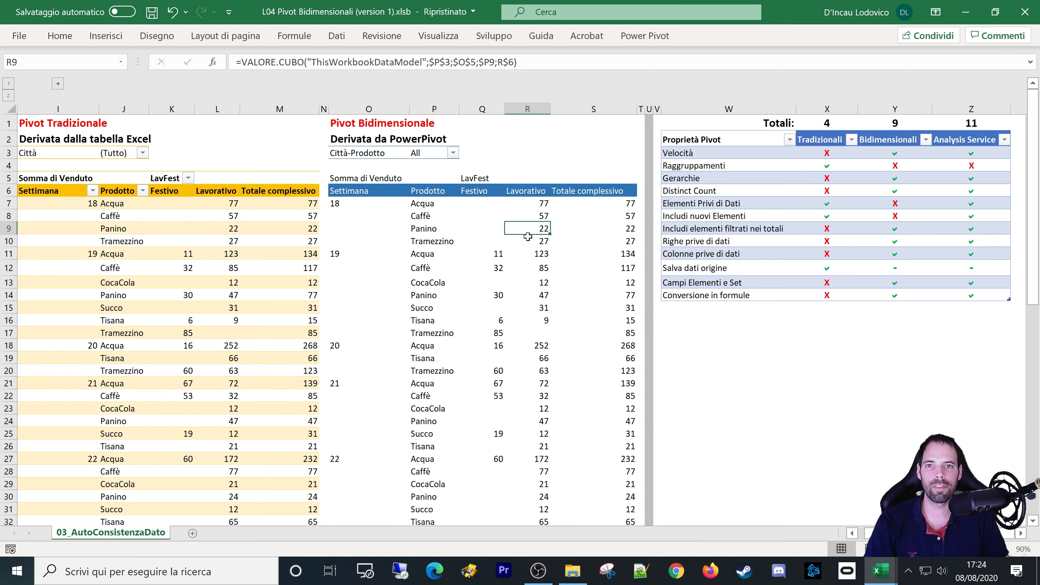
{"action": "left_click", "coordinate": [344, 266]}
{"action": "left_click_drag", "start_coordinate": [364, 191], "coordinate": [644, 192]}
{"action": "left_click", "coordinate": [563, 266]}
{"action": "left_click", "coordinate": [595, 332]}
{"action": "left_click", "coordinate": [428, 320]}
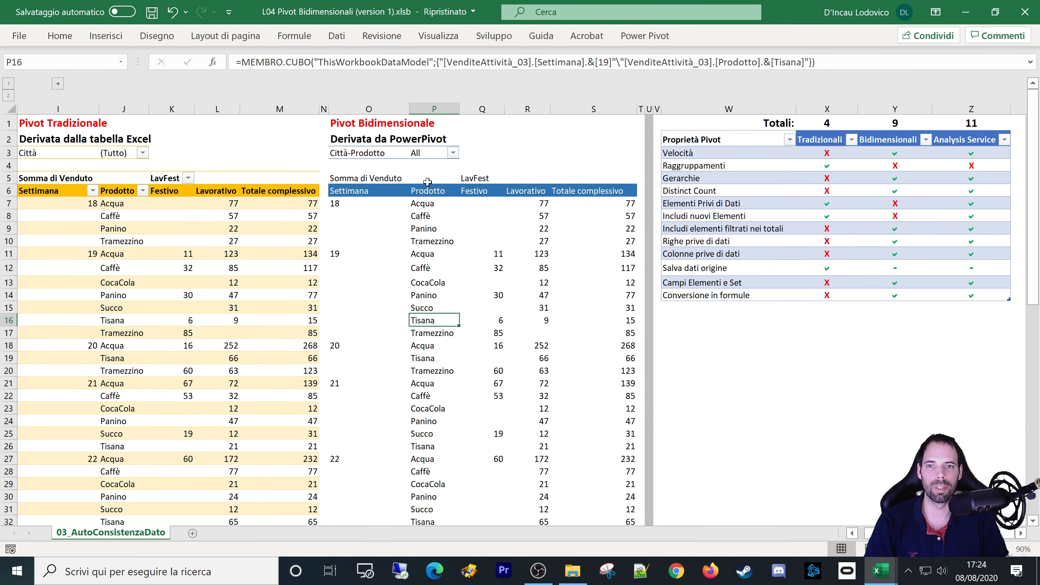
Filter the converted table's Città-Prodotto field to Agordo only.
{"action": "left_click", "coordinate": [453, 153]}
{"action": "left_click", "coordinate": [311, 201]}
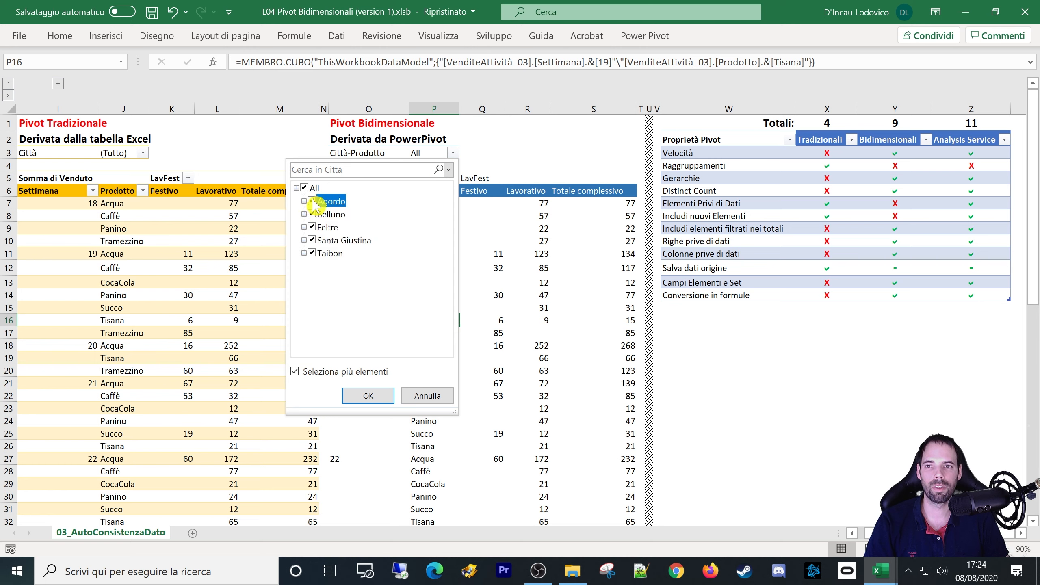
{"action": "left_click", "coordinate": [311, 253]}
{"action": "left_click", "coordinate": [311, 240]}
{"action": "left_click", "coordinate": [311, 227]}
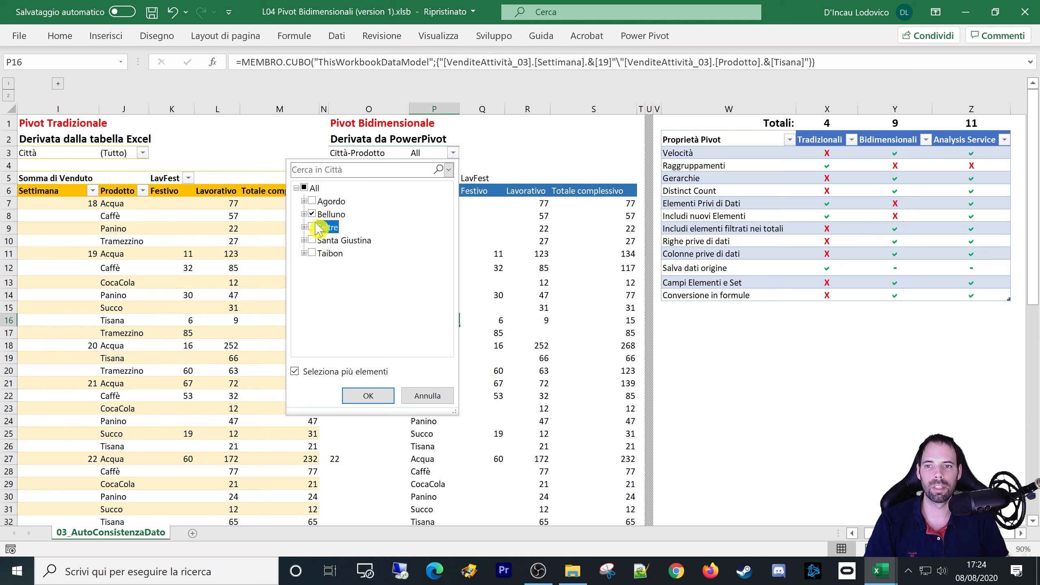
{"action": "left_click", "coordinate": [314, 214]}
{"action": "left_click", "coordinate": [312, 201]}
{"action": "left_click", "coordinate": [368, 396]}
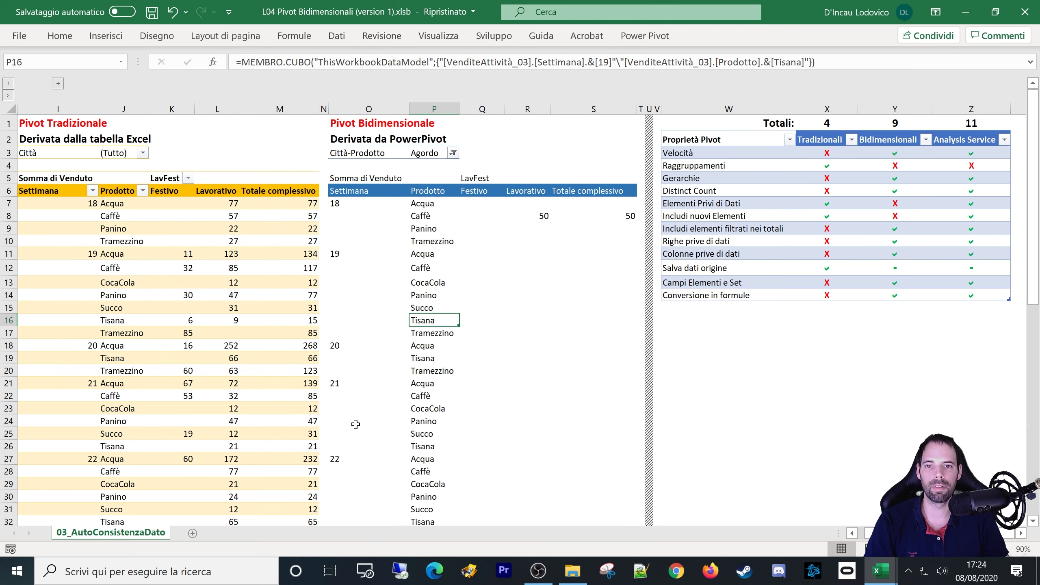
Inspect the converted table's Lavorativo values for Agordo down to the Totale complessivo row.
{"action": "left_click", "coordinate": [539, 216]}
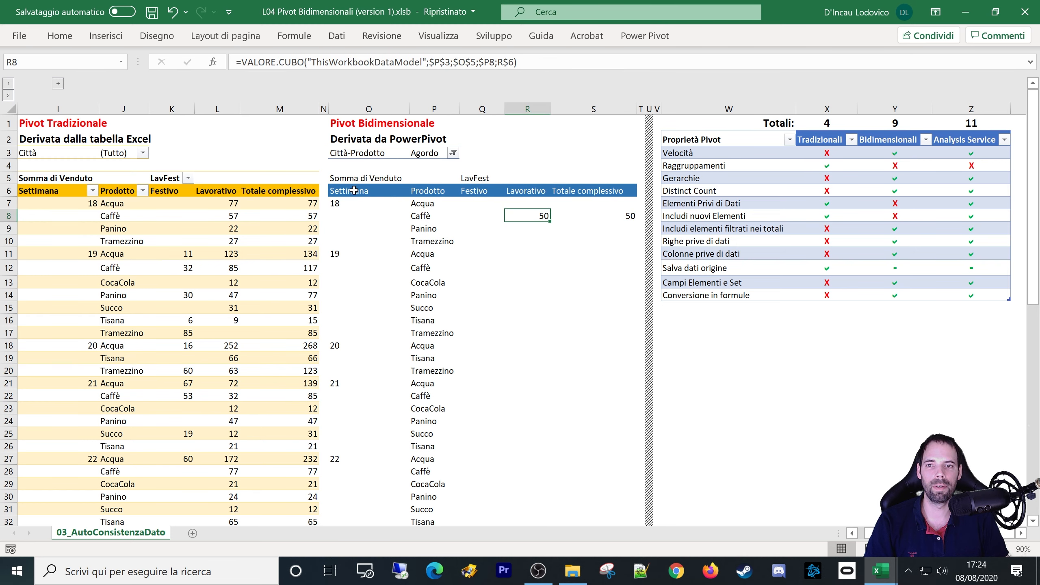
{"action": "left_click_drag", "start_coordinate": [349, 192], "coordinate": [580, 476]}
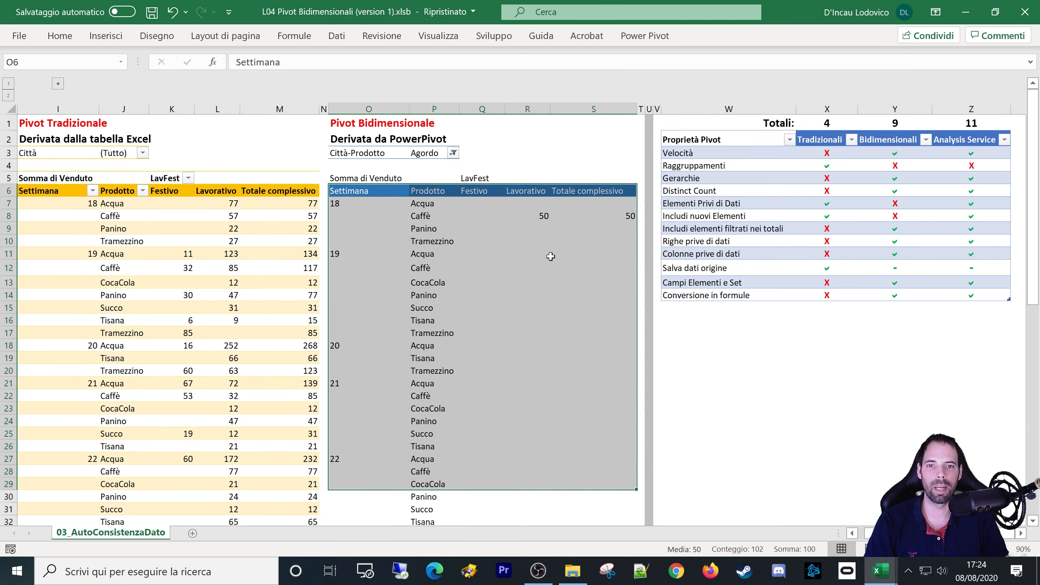
{"action": "left_click_drag", "start_coordinate": [528, 229], "coordinate": [571, 379]}
{"action": "left_click", "coordinate": [538, 364]}
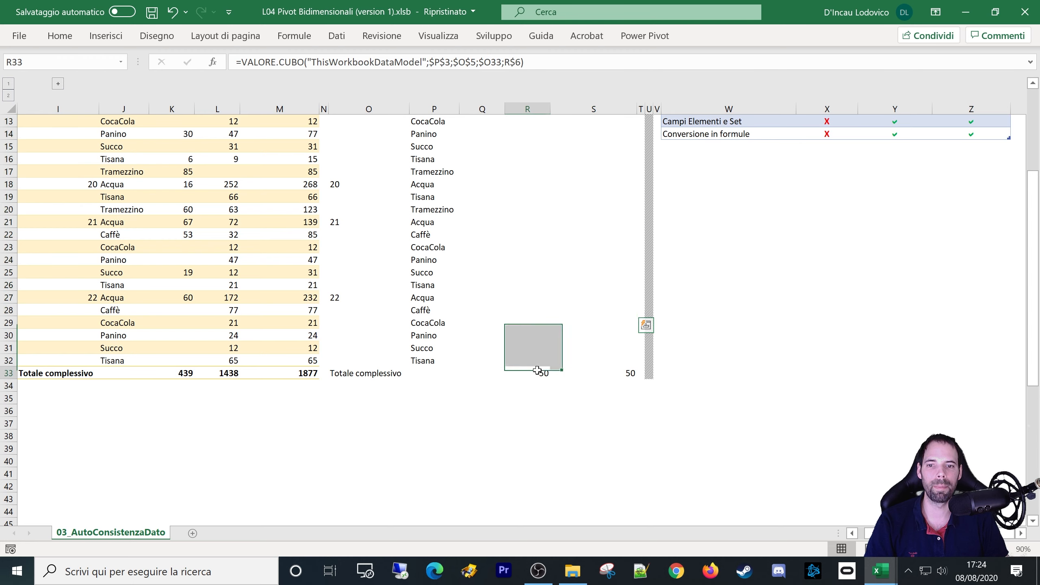
{"action": "scroll", "coordinate": [534, 353], "scroll_direction": "up", "scroll_amount": 4}
Switch the converted table's Città-Prodotto filter from Agordo to Belluno only.
{"action": "left_click", "coordinate": [453, 153]}
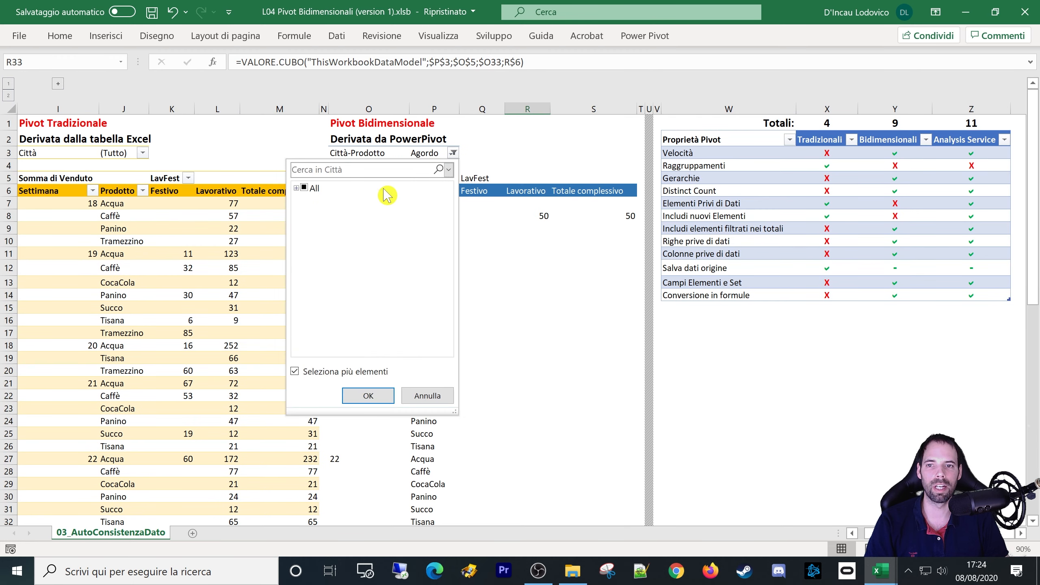
{"action": "left_click", "coordinate": [296, 188]}
{"action": "left_click", "coordinate": [310, 201]}
{"action": "left_click", "coordinate": [310, 201]}
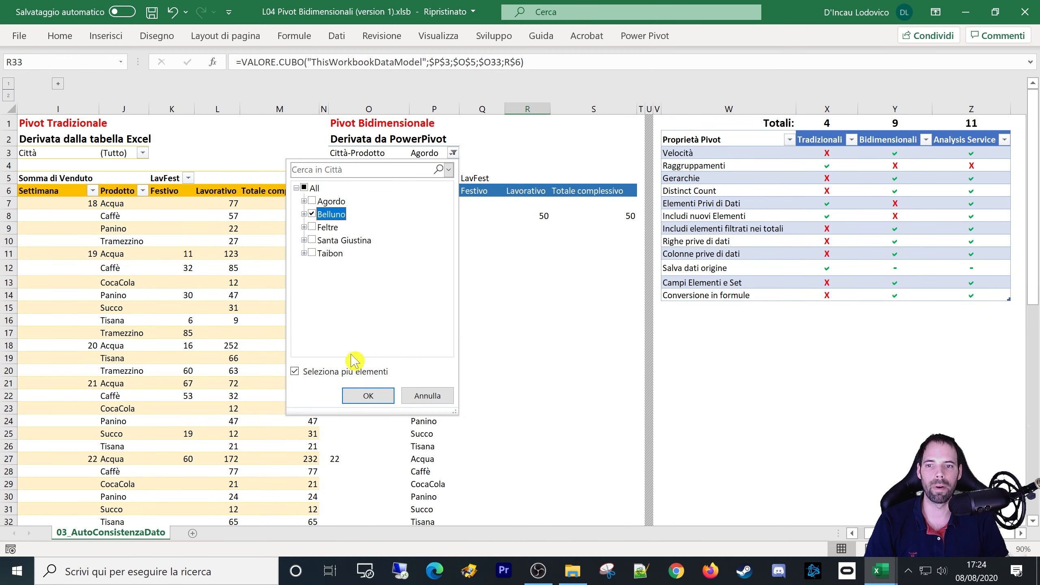
{"action": "left_click", "coordinate": [354, 396]}
Look over the Lavorativo and Totale complessivo values for Belluno and the Città-Prodotto filter cell.
{"action": "left_click", "coordinate": [536, 229]}
{"action": "key", "text": "shift+Down"}
{"action": "key", "text": "shift+Down"}
{"action": "key", "text": "shift+Down"}
{"action": "key", "text": "shift+Down"}
{"action": "key", "text": "shift+Down"}
{"action": "key", "text": "shift+Down"}
{"action": "key", "text": "shift+Down"}
{"action": "key", "text": "shift+Down"}
{"action": "key", "text": "shift+Down"}
{"action": "key", "text": "shift+Down"}
{"action": "key", "text": "shift+Down"}
{"action": "key", "text": "shift+Down"}
{"action": "key", "text": "shift+Down"}
{"action": "key", "text": "shift+Down"}
{"action": "key", "text": "shift+Down"}
{"action": "key", "text": "shift+Down"}
{"action": "key", "text": "shift+Down"}
{"action": "key", "text": "shift+Down"}
{"action": "key", "text": "shift+Down"}
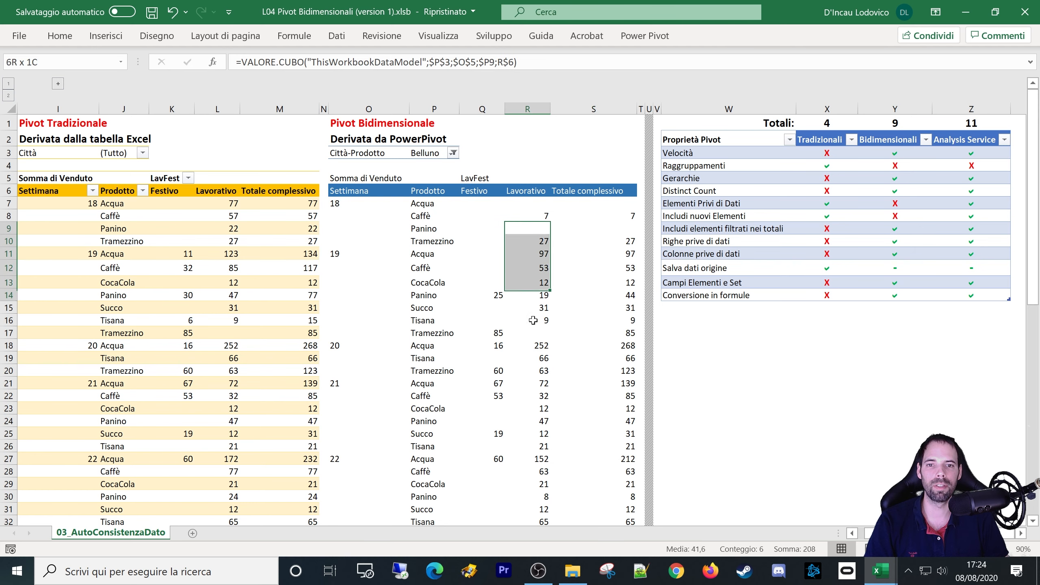
{"action": "left_click_drag", "start_coordinate": [602, 263], "coordinate": [602, 408]}
{"action": "left_click_drag", "start_coordinate": [360, 154], "coordinate": [430, 150]}
{"action": "left_click", "coordinate": [430, 150]}
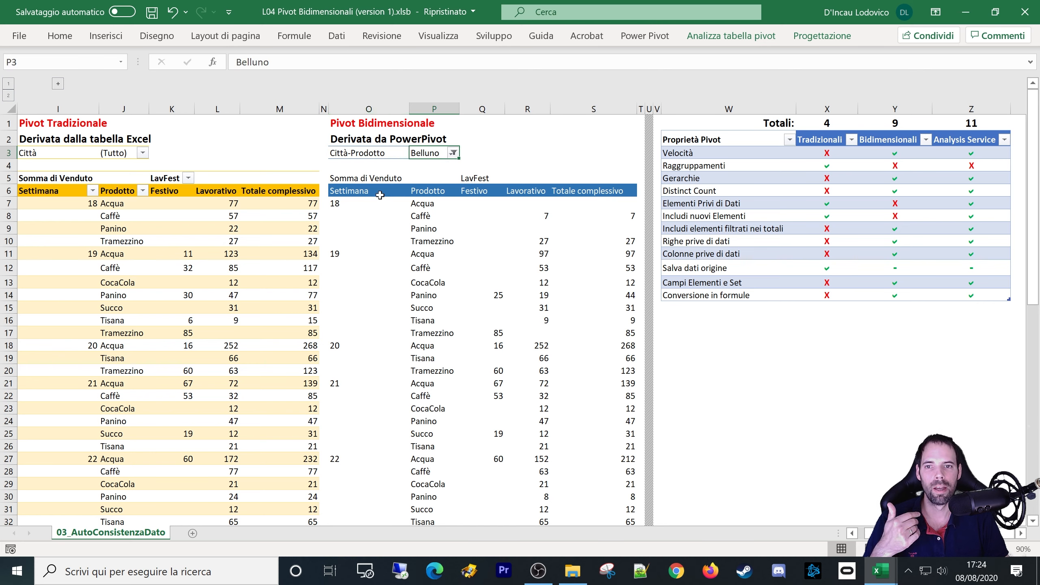
Examine the cube formulas in the Lavorativo, Prodotto and Totale complessivo columns of the converted table.
{"action": "left_click_drag", "start_coordinate": [381, 193], "coordinate": [589, 408]}
{"action": "left_click", "coordinate": [538, 272]}
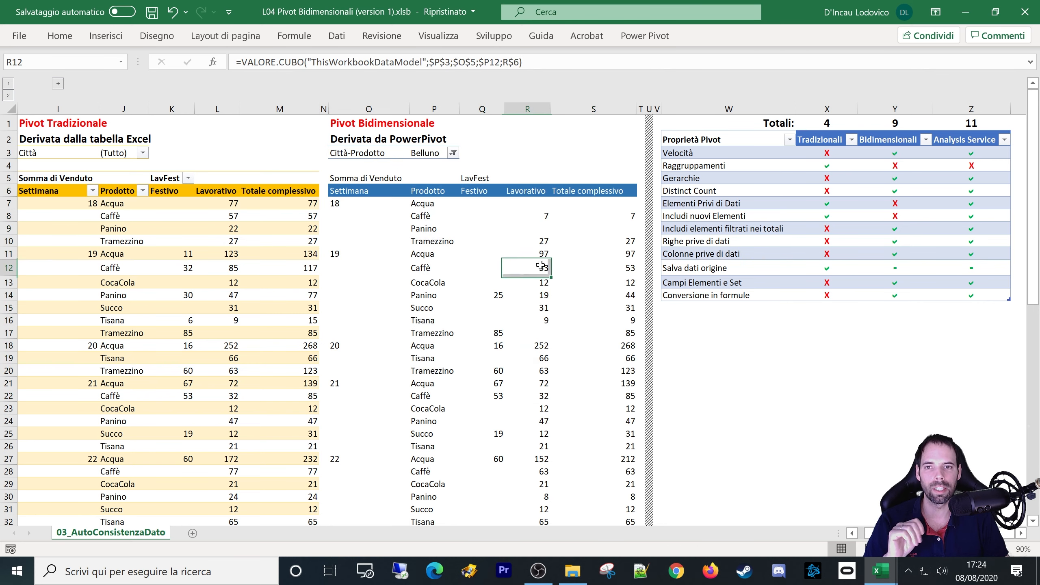
{"action": "left_click", "coordinate": [581, 297]}
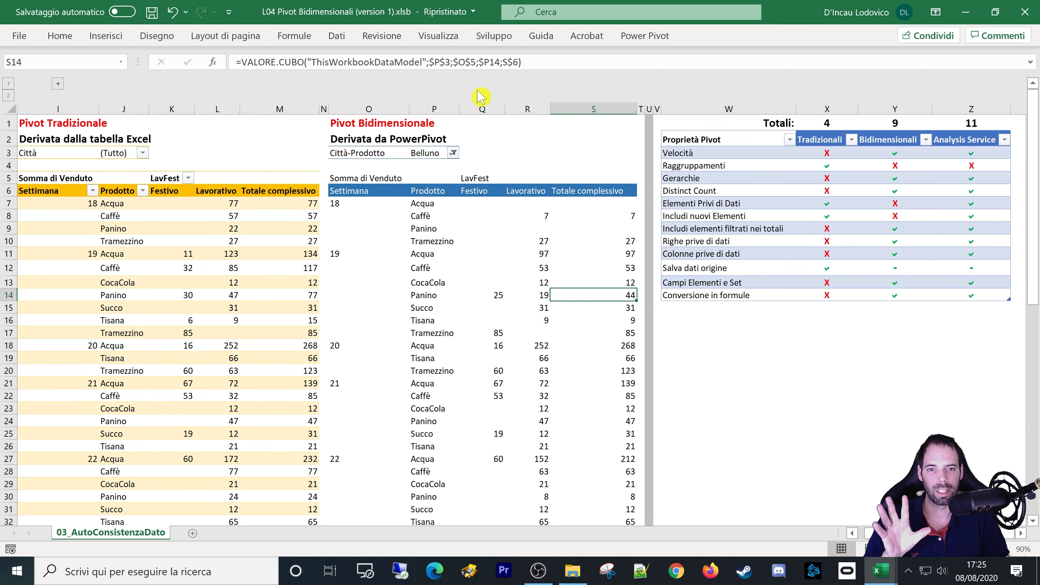
{"action": "left_click", "coordinate": [427, 283]}
{"action": "left_click", "coordinate": [610, 295]}
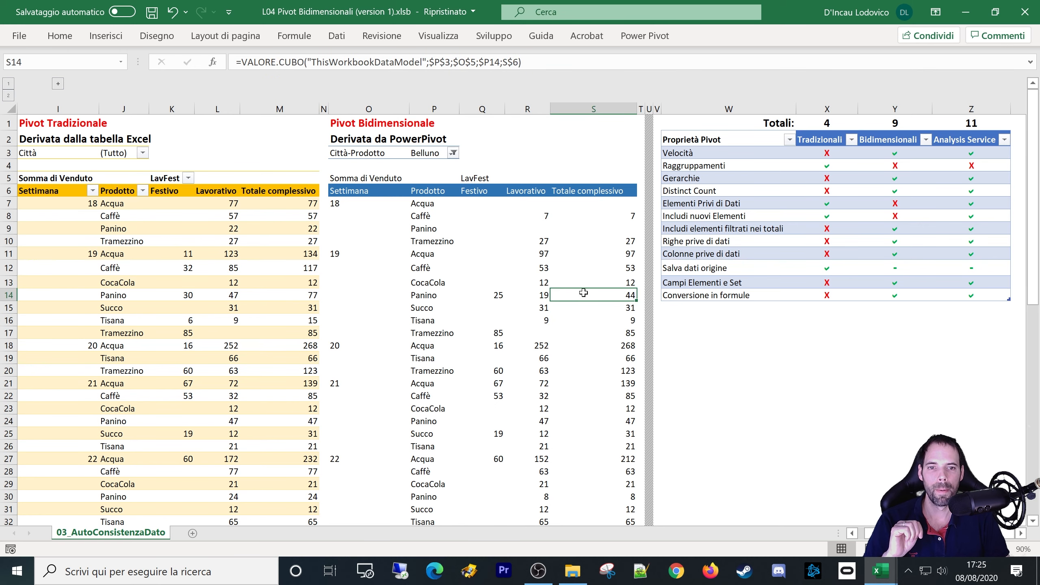
{"action": "left_click", "coordinate": [616, 280]}
{"action": "left_click", "coordinate": [611, 249]}
{"action": "left_click", "coordinate": [609, 264]}
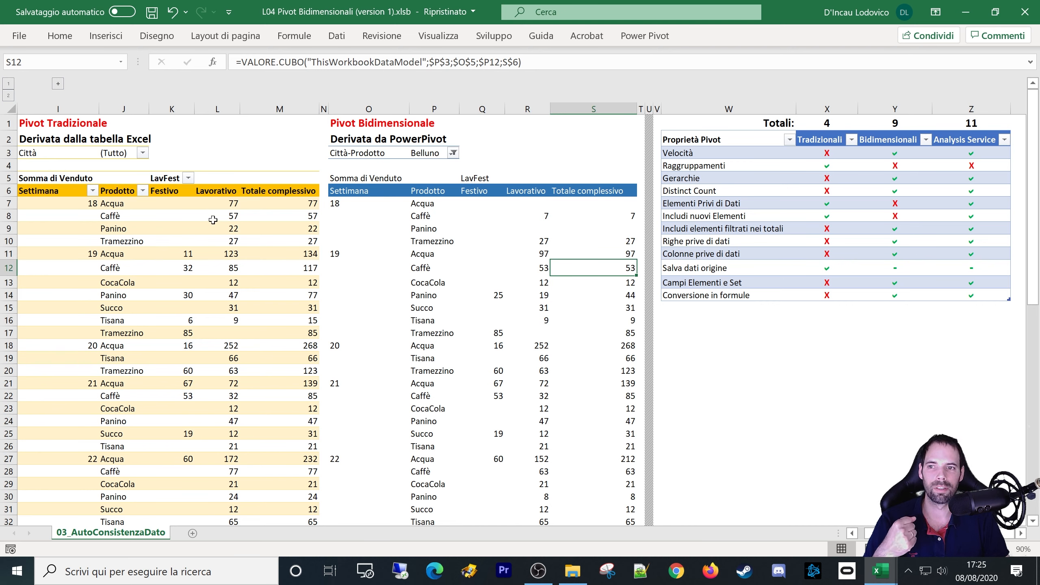
Compare range I3:M19 of the Pivot Tradizionale with the Totale complessivo formulas in S10 and S8.
{"action": "left_click", "coordinate": [594, 128]}
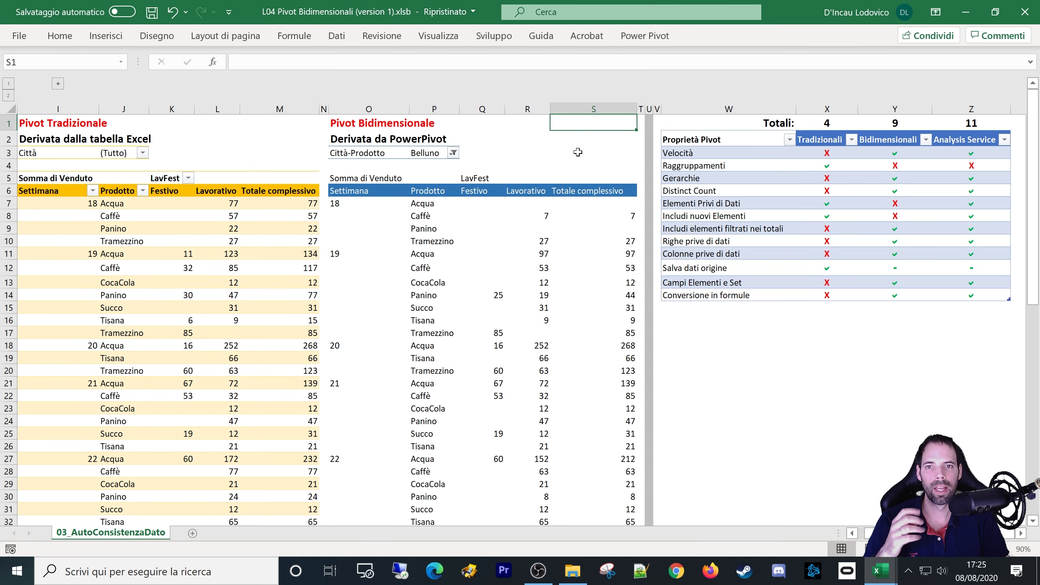
{"action": "left_click", "coordinate": [576, 242]}
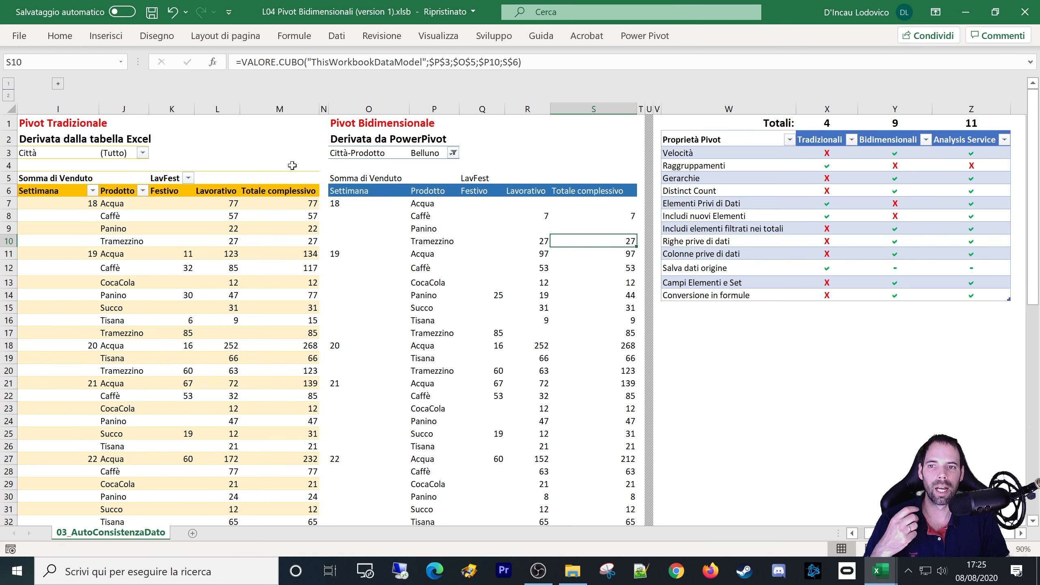
{"action": "left_click_drag", "start_coordinate": [35, 153], "coordinate": [292, 357]}
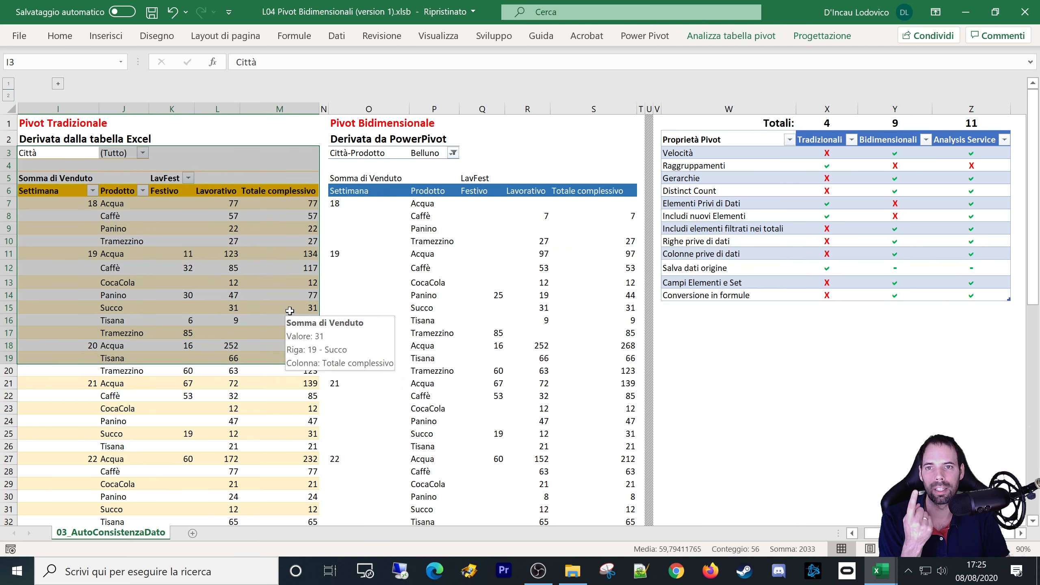
{"action": "left_click", "coordinate": [609, 211]}
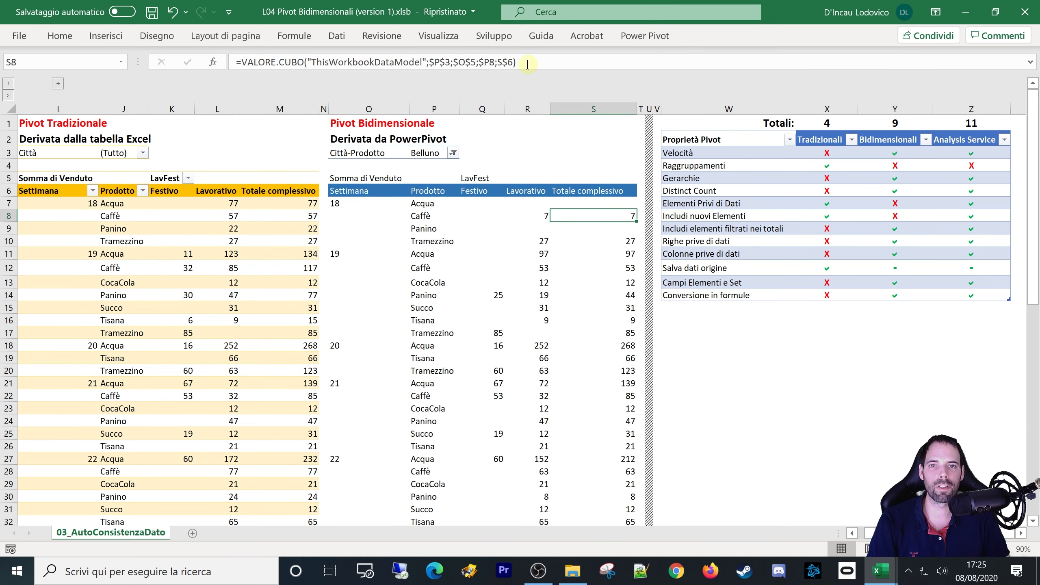
Trace the references used by the cube formula in S8 and spot-check the member and value formulas across the converted table.
{"action": "double_click", "coordinate": [608, 211]}
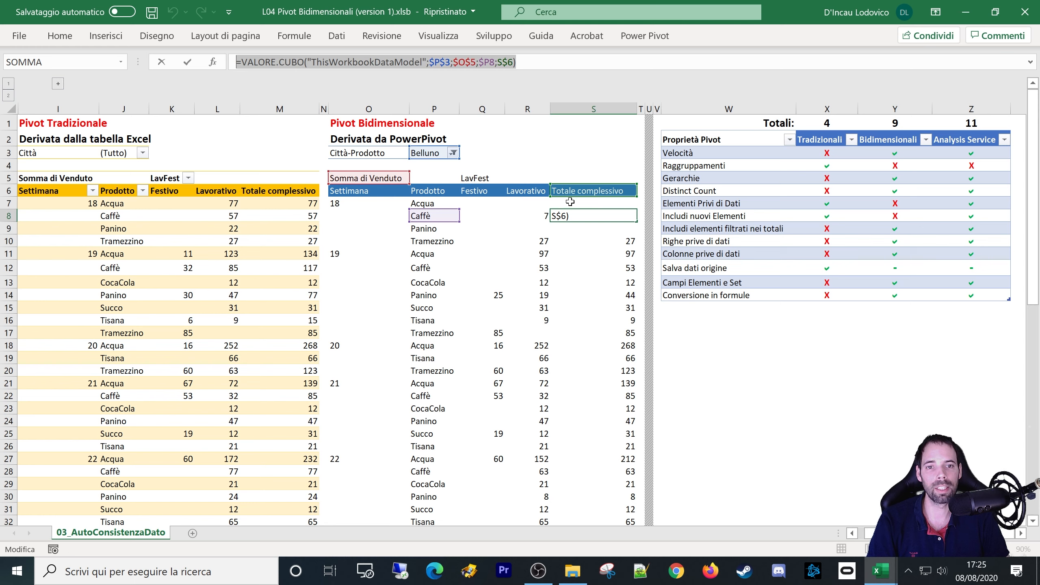
{"action": "key", "text": "Escape"}
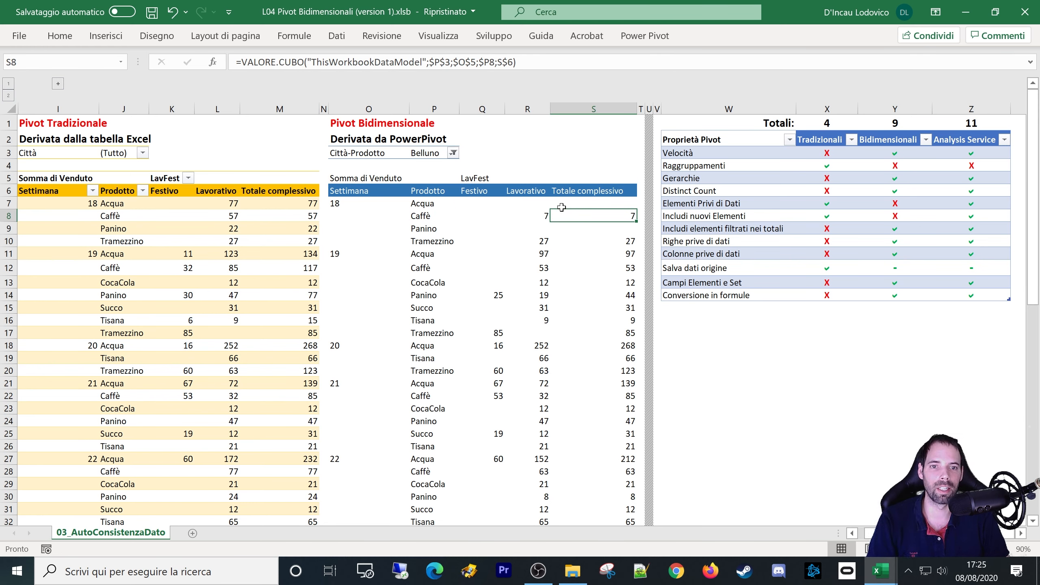
{"action": "left_click", "coordinate": [565, 247]}
{"action": "left_click", "coordinate": [593, 357]}
{"action": "left_click", "coordinate": [527, 307]}
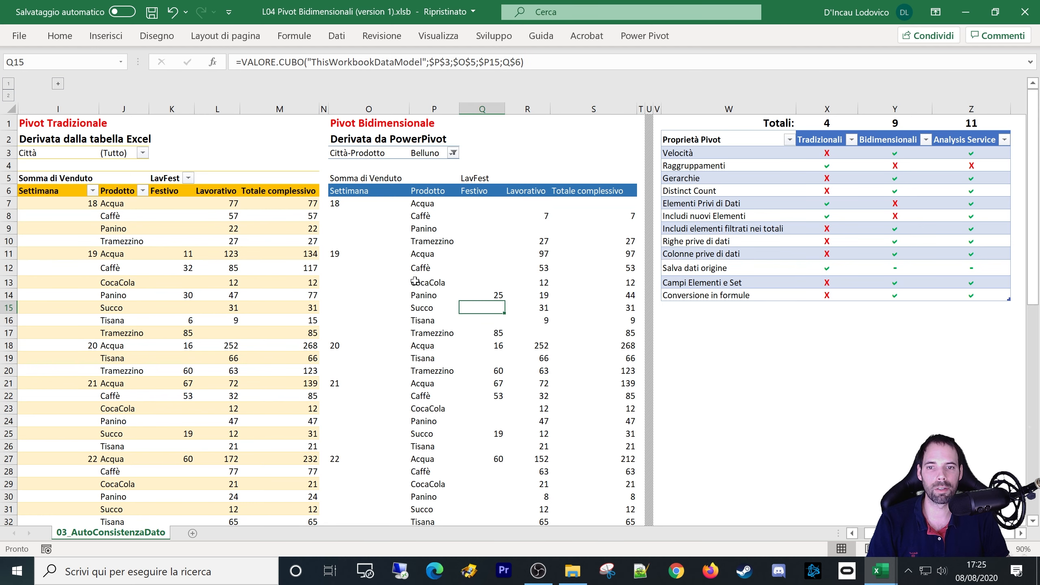
{"action": "left_click", "coordinate": [368, 253]}
{"action": "left_click", "coordinate": [439, 234]}
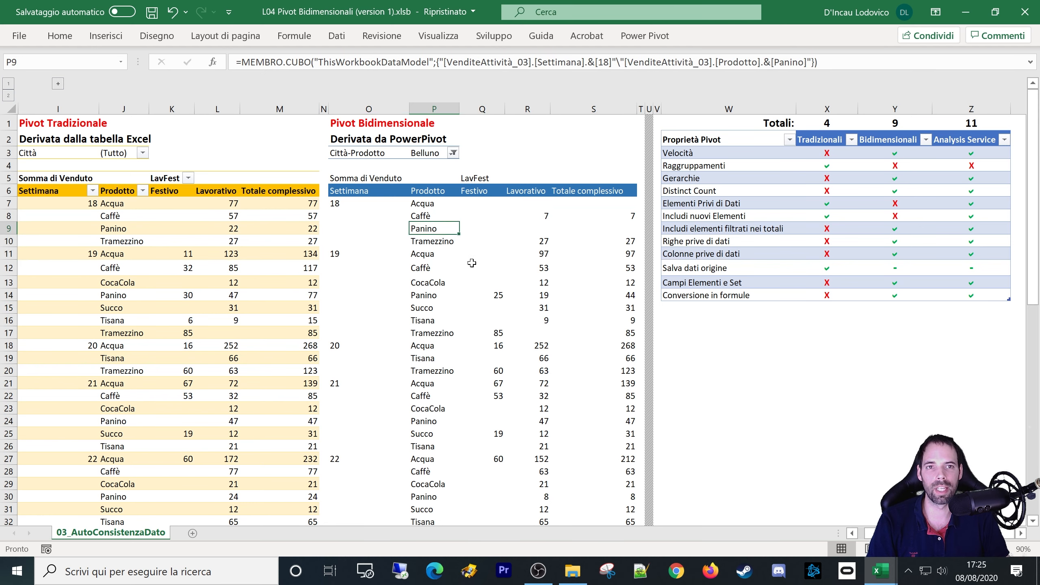
{"action": "left_click", "coordinate": [557, 239]}
{"action": "left_click", "coordinate": [575, 267]}
Select the Totali row W1:Z1 above the Proprietà Pivot table to compare the three pivot types.
{"action": "left_click", "coordinate": [761, 408]}
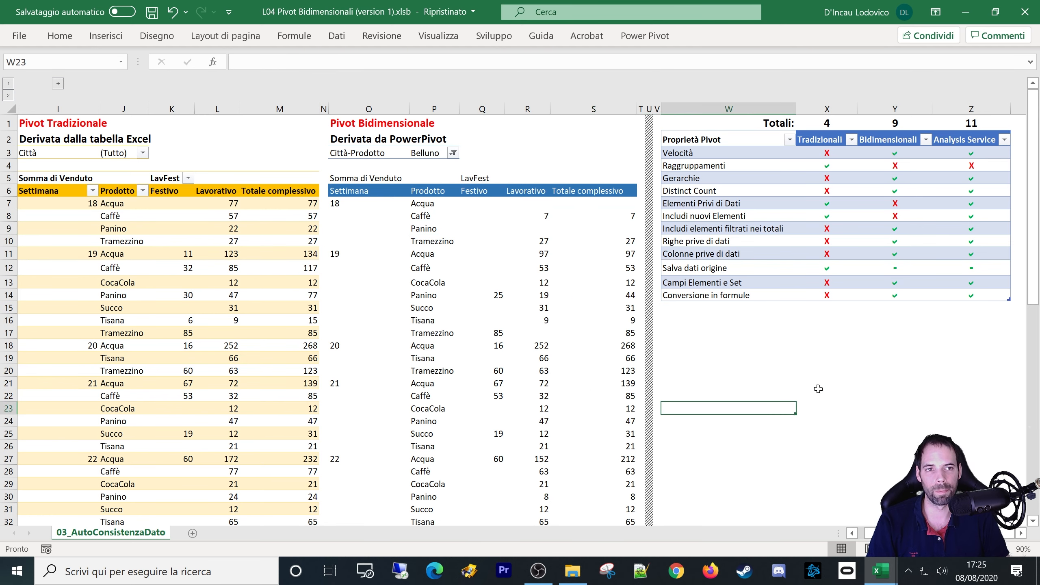
{"action": "left_click_drag", "start_coordinate": [752, 125], "coordinate": [955, 107]}
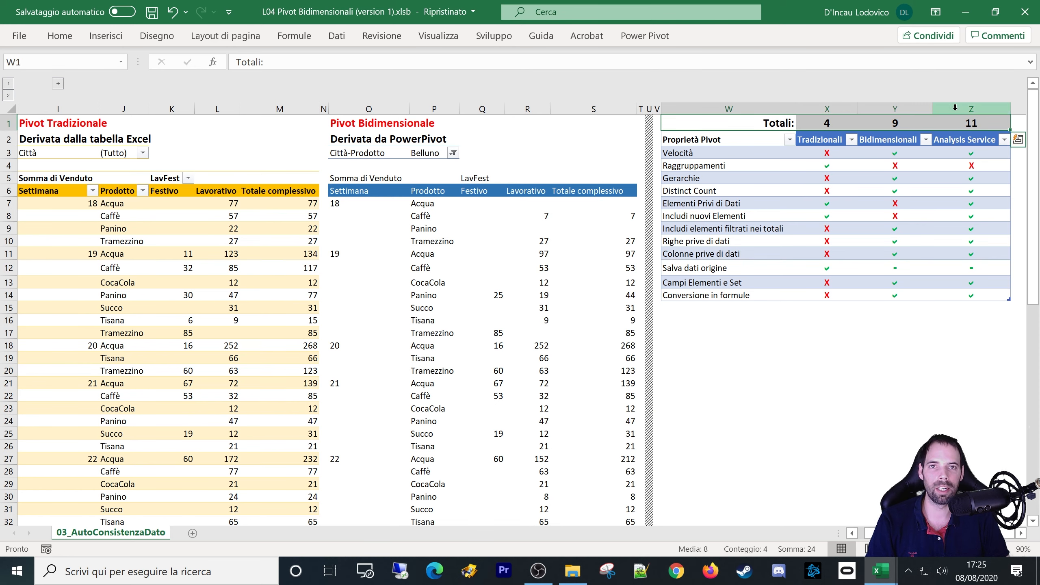